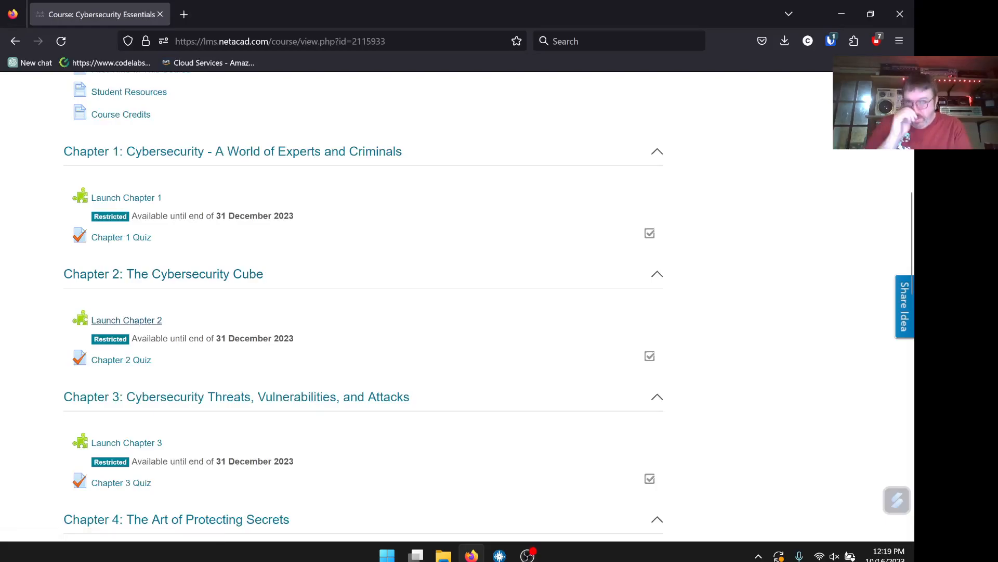
Launch Chapter 3 from the Cybersecurity Essentials course page
{"action": "scroll", "coordinate": [280, 184], "scroll_direction": "up", "scroll_amount": 7}
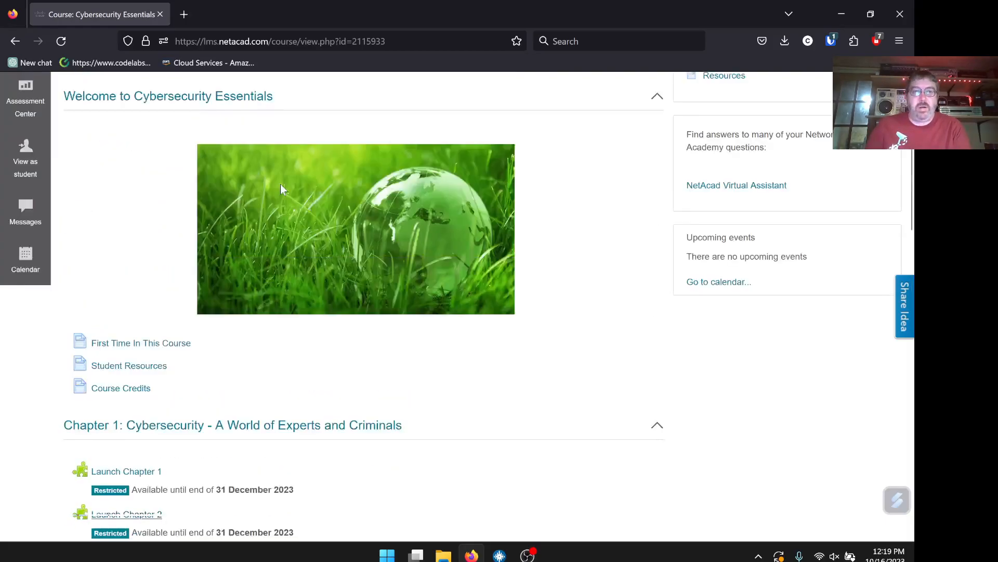
{"action": "left_click_drag", "start_coordinate": [64, 112], "coordinate": [258, 110]}
{"action": "left_click", "coordinate": [266, 108]}
{"action": "scroll", "coordinate": [183, 219], "scroll_direction": "down", "scroll_amount": 8}
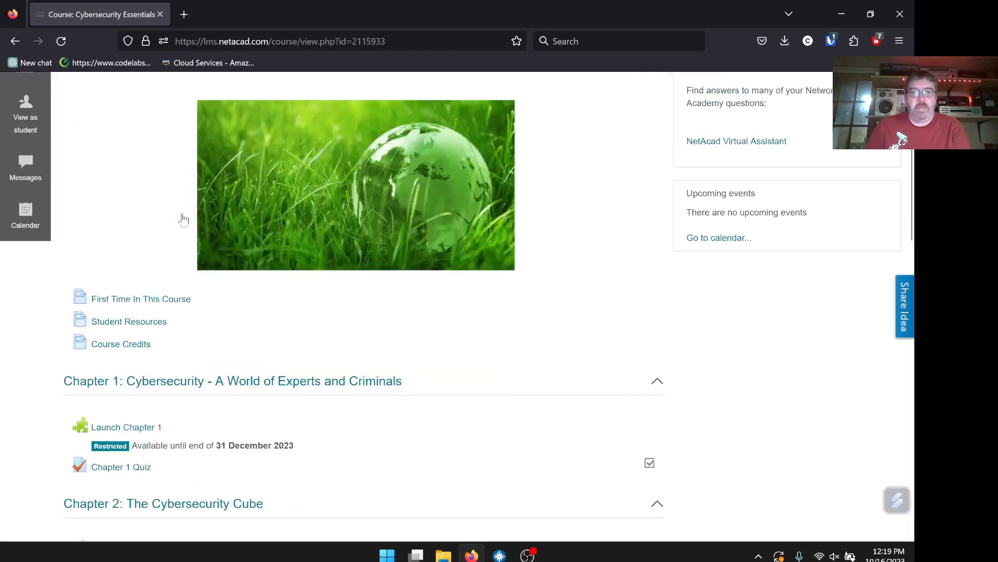
{"action": "left_click", "coordinate": [126, 442]}
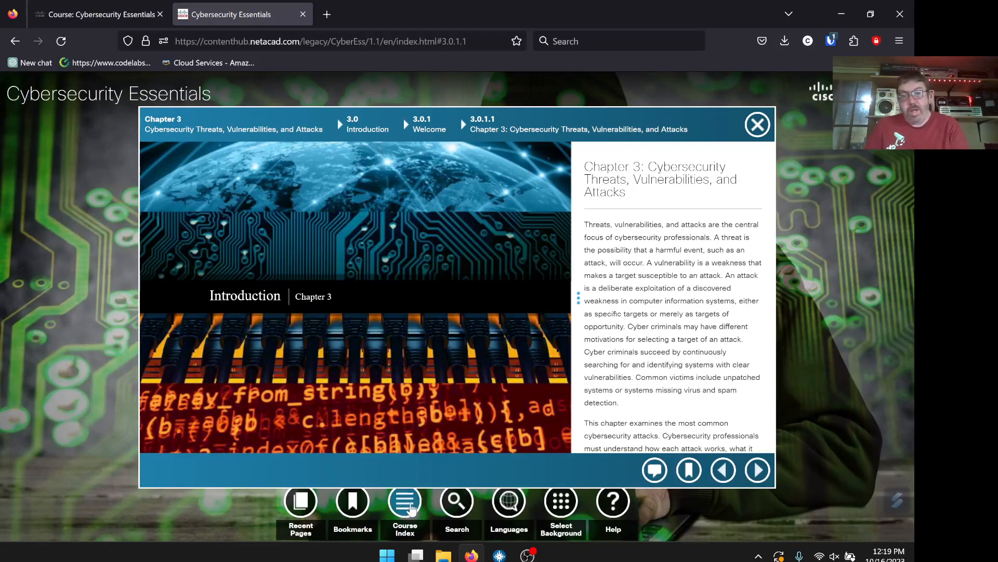
Filter the Course Index to Packet Tracer activities and open 3.3.2.7 in a new tab
{"action": "left_click", "coordinate": [414, 508]}
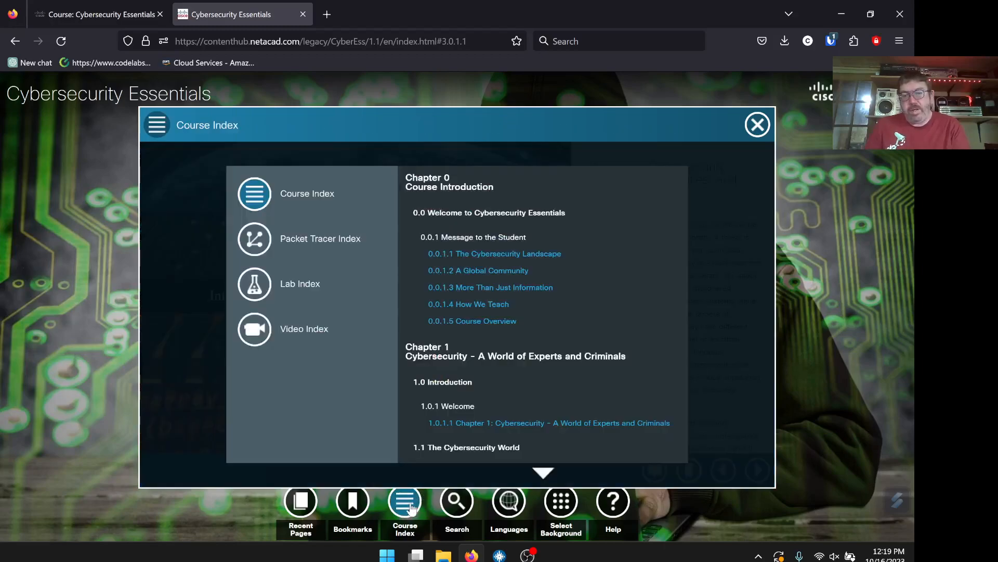
{"action": "left_click", "coordinate": [307, 244]}
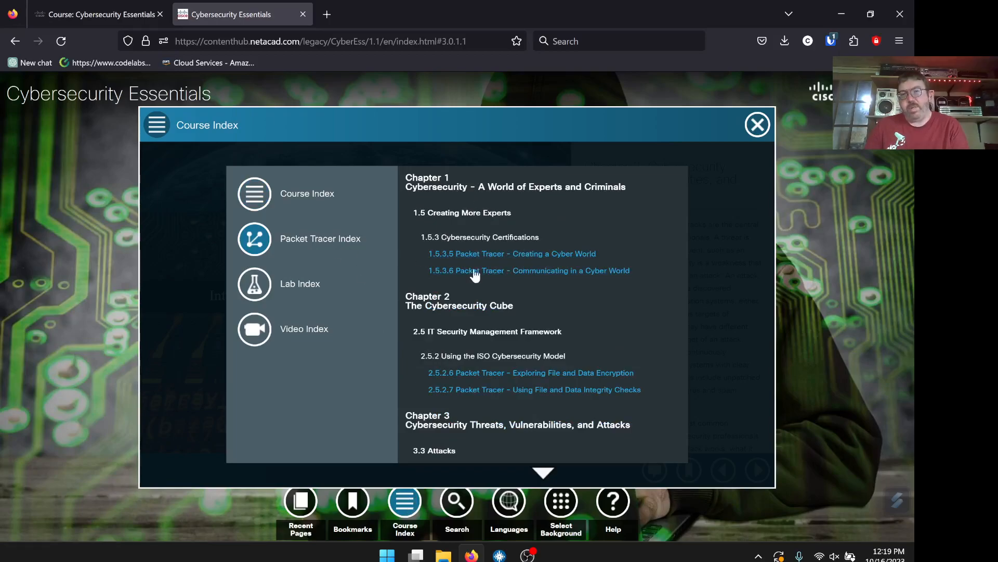
{"action": "scroll", "coordinate": [531, 343], "scroll_direction": "down", "scroll_amount": 3}
{"action": "scroll", "coordinate": [475, 267], "scroll_direction": "up", "scroll_amount": 1}
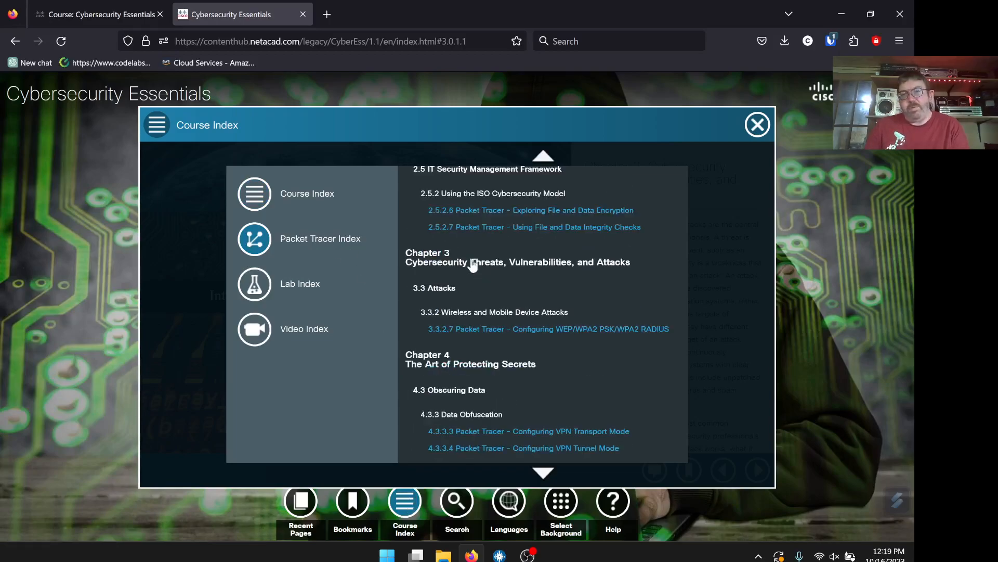
{"action": "right_click", "coordinate": [541, 330]}
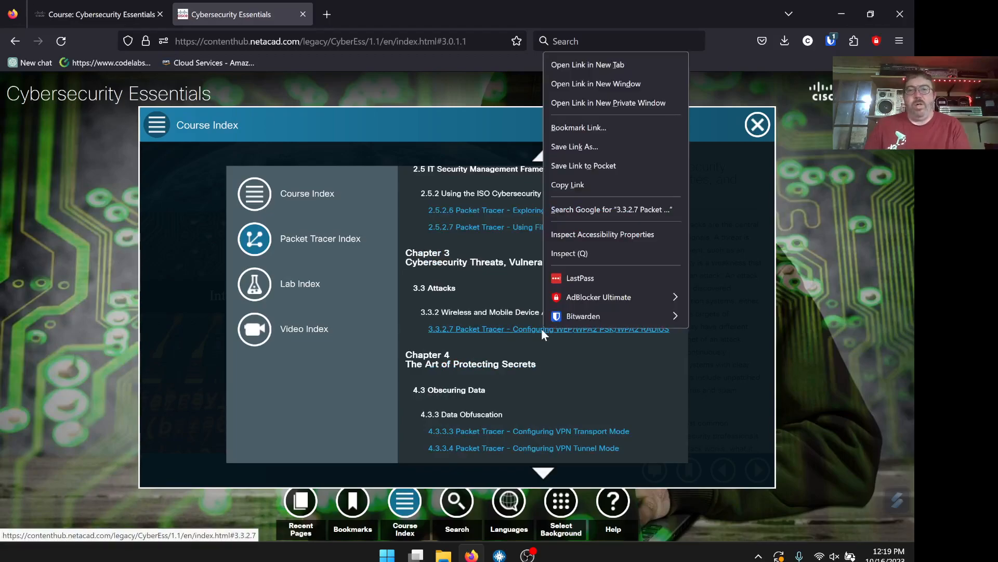
{"action": "left_click", "coordinate": [601, 61]}
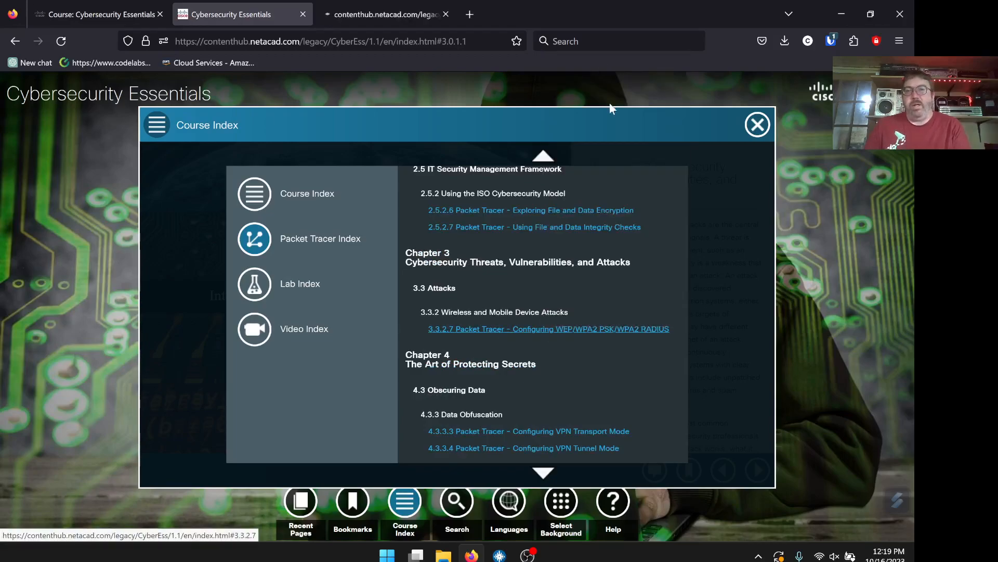
Open the 3.3.2.7 instructions PDF in a new tab and download the .pka activity file
{"action": "left_click", "coordinate": [386, 15]}
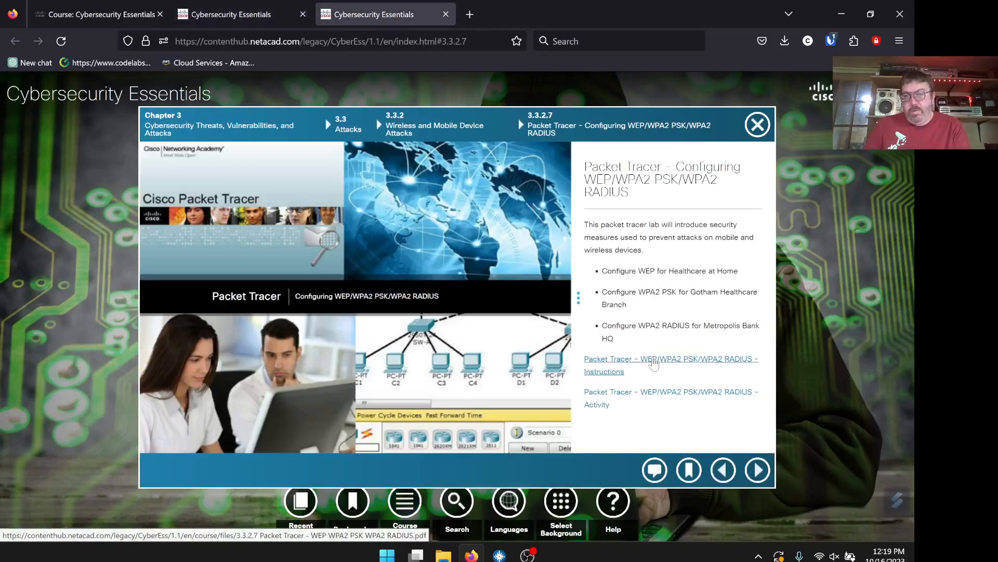
{"action": "right_click", "coordinate": [655, 360]}
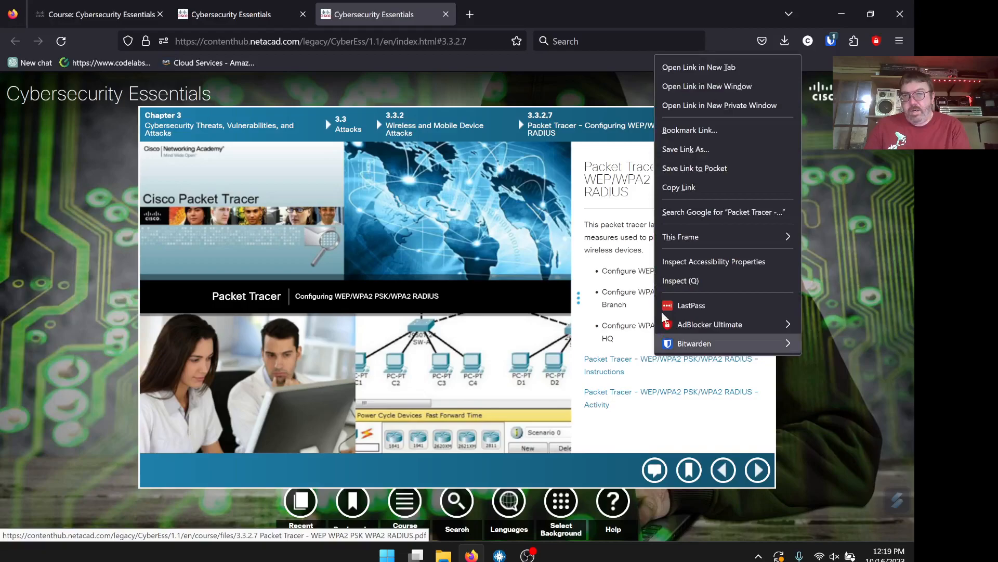
{"action": "left_click", "coordinate": [676, 67]}
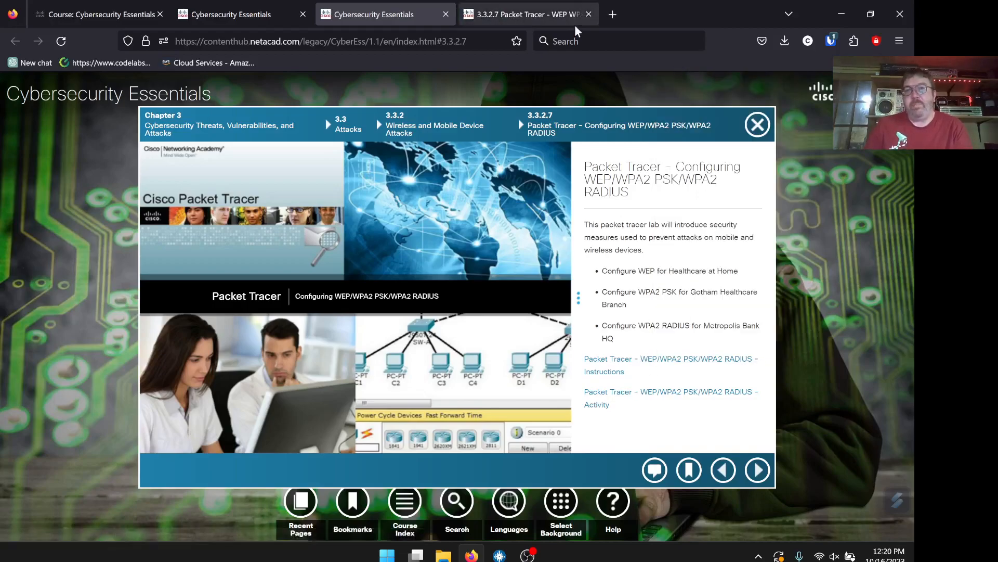
{"action": "right_click", "coordinate": [648, 398]}
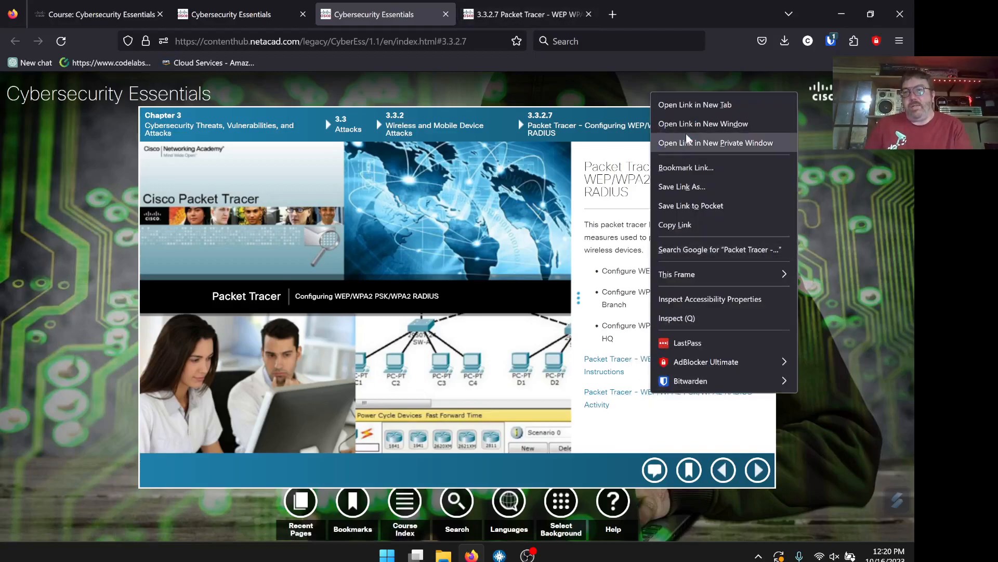
{"action": "left_click", "coordinate": [683, 109]}
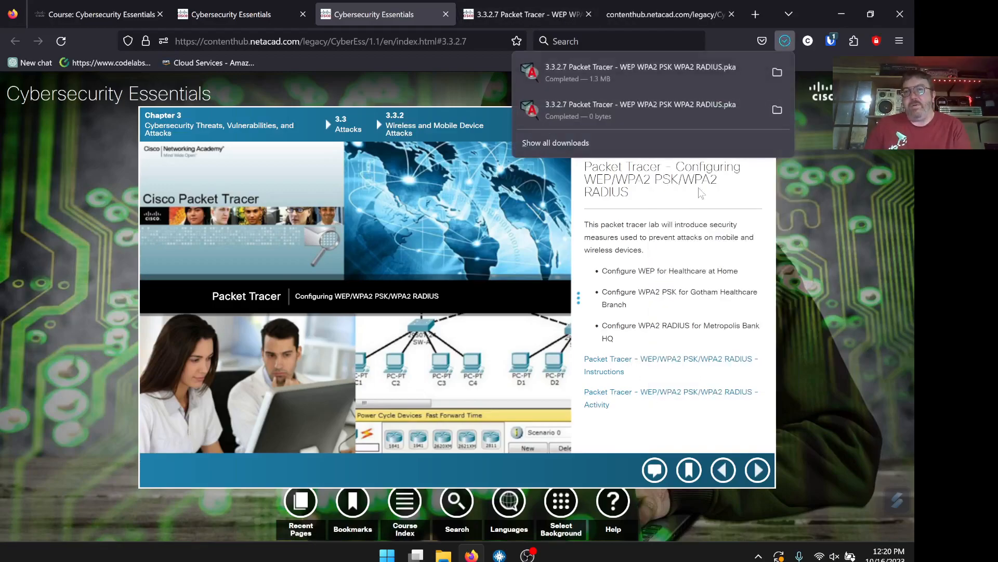
{"action": "left_click", "coordinate": [691, 17]}
Close the leftover blank contenthub tab
{"action": "left_click", "coordinate": [544, 16]}
{"action": "left_click", "coordinate": [670, 10]}
{"action": "left_click", "coordinate": [731, 15]}
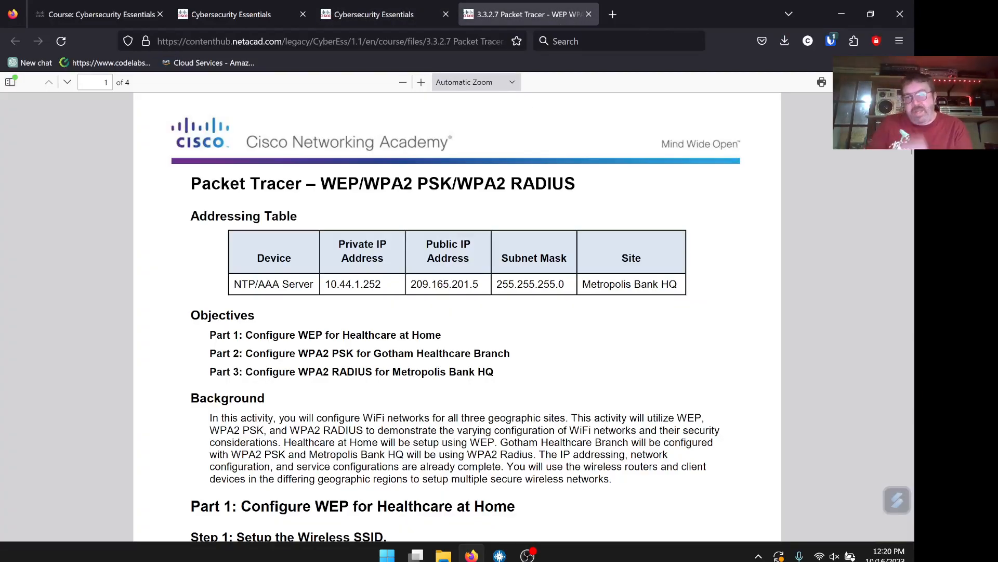
Read through all four pages of the instructions PDF, then check the recent downloads list
{"action": "scroll", "coordinate": [587, 308], "scroll_direction": "down", "scroll_amount": 6}
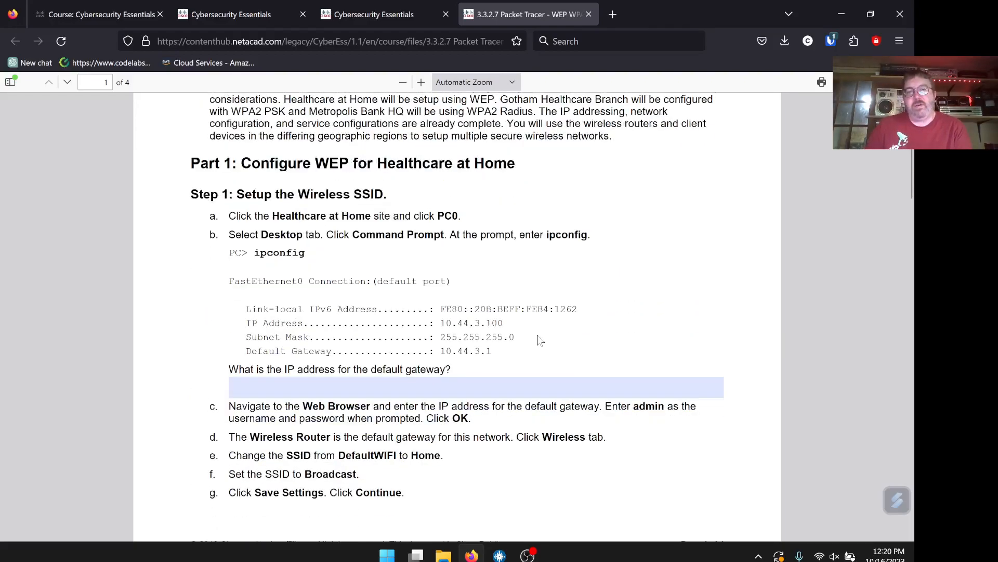
{"action": "left_click", "coordinate": [520, 387]}
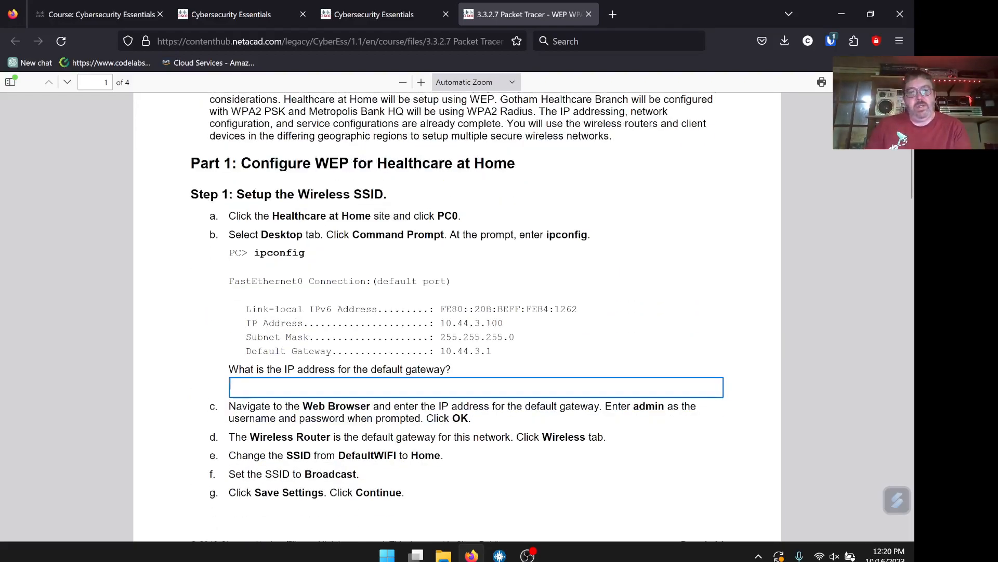
{"action": "scroll", "coordinate": [472, 409], "scroll_direction": "down", "scroll_amount": 12}
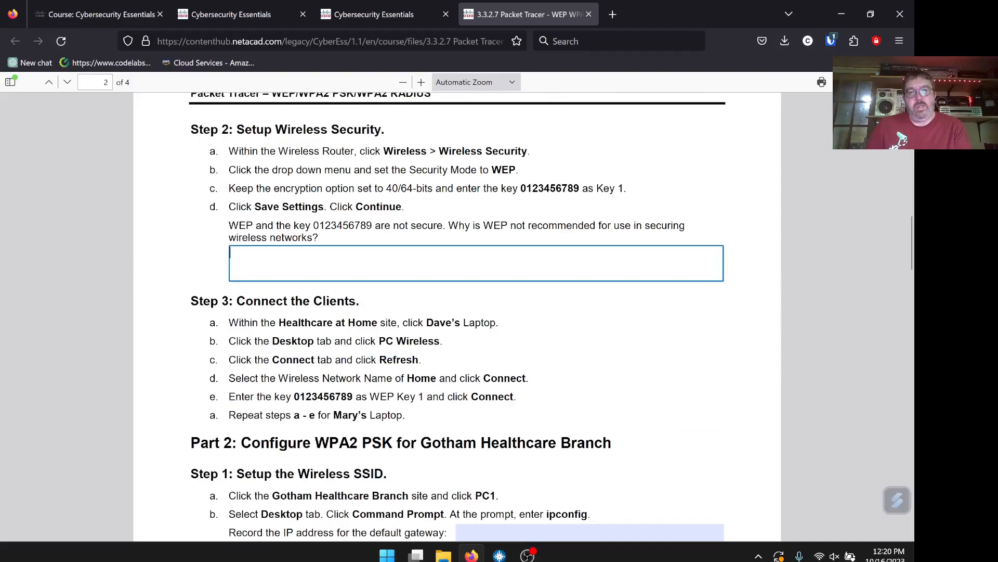
{"action": "scroll", "coordinate": [478, 265], "scroll_direction": "down", "scroll_amount": 8}
{"action": "scroll", "coordinate": [531, 251], "scroll_direction": "down", "scroll_amount": 20}
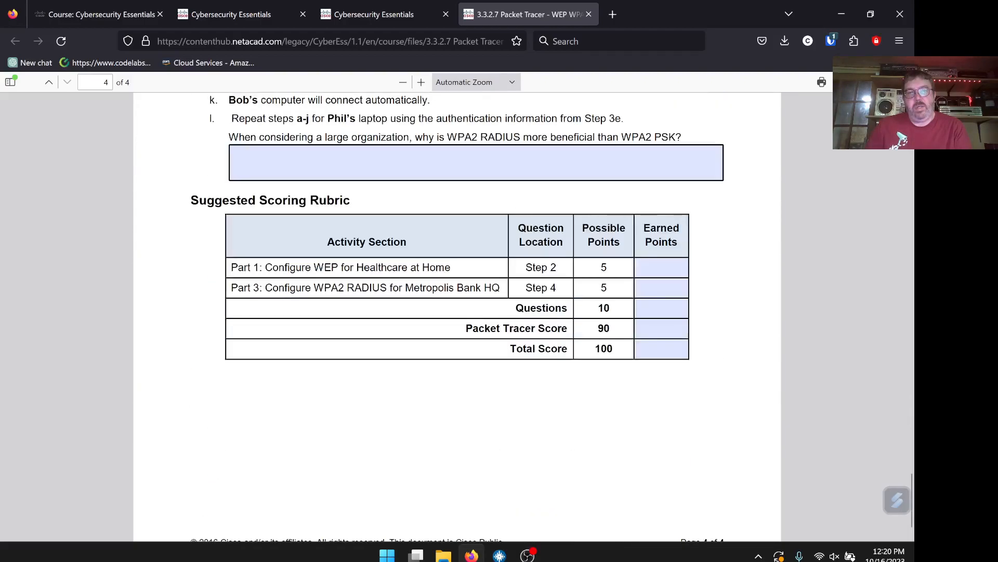
{"action": "scroll", "coordinate": [528, 215], "scroll_direction": "up", "scroll_amount": 8}
{"action": "scroll", "coordinate": [529, 214], "scroll_direction": "up", "scroll_amount": 20}
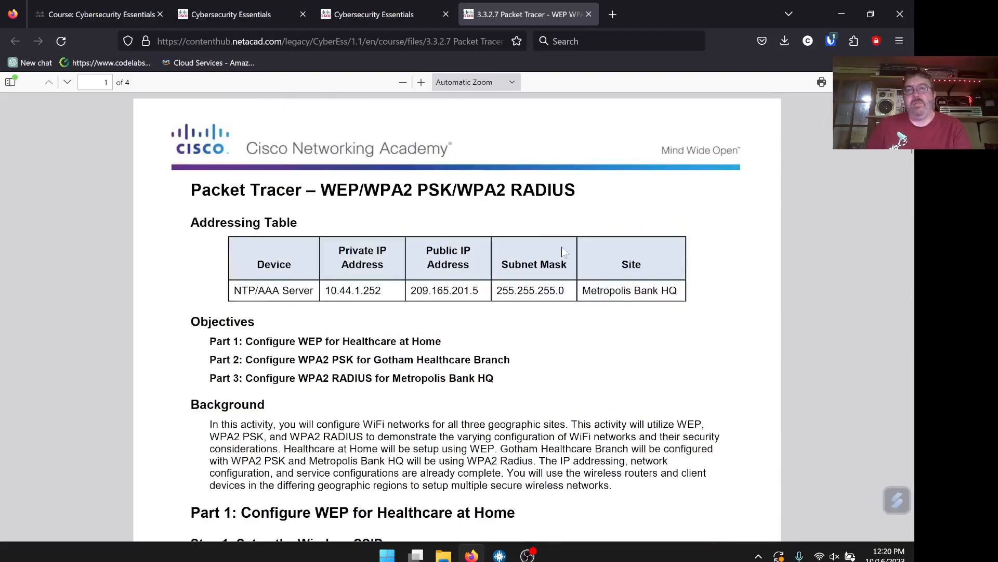
{"action": "left_click", "coordinate": [785, 42]}
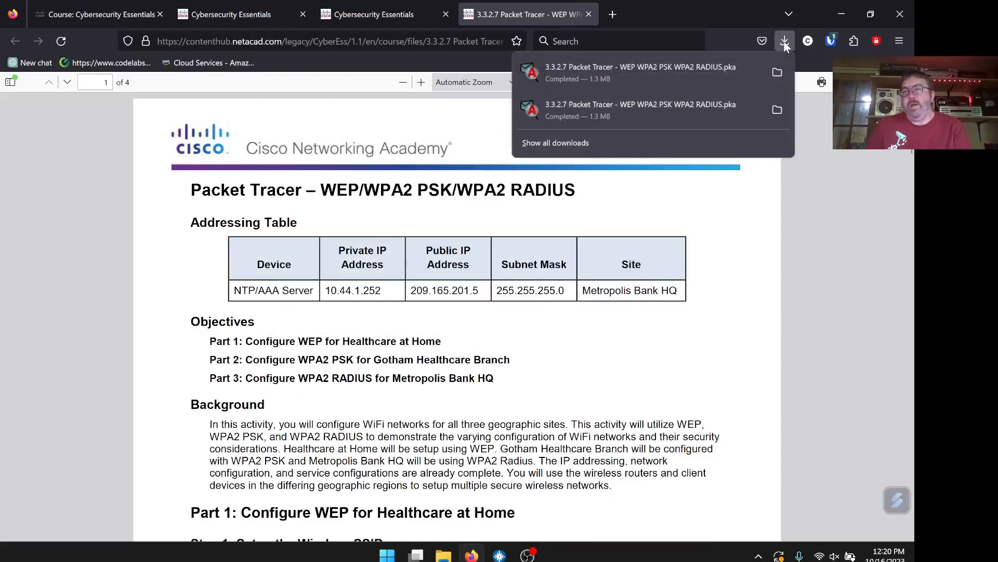
Show the downloaded 3.3.2.7 .pka file in the Downloads folder and minimize Firefox
{"action": "left_click", "coordinate": [777, 72]}
{"action": "left_click_drag", "start_coordinate": [498, 89], "coordinate": [557, 121]}
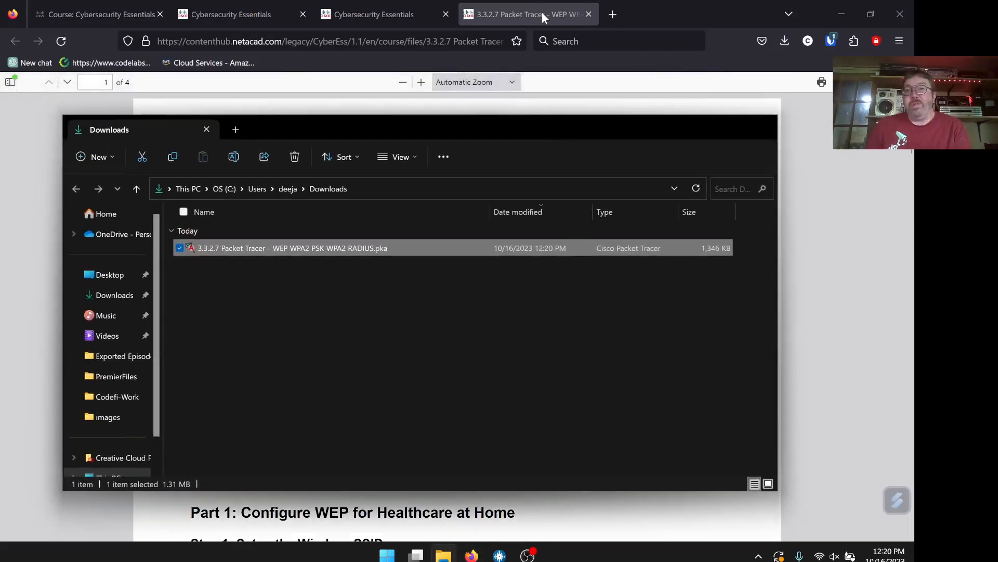
{"action": "left_click_drag", "start_coordinate": [485, 130], "coordinate": [488, 150]}
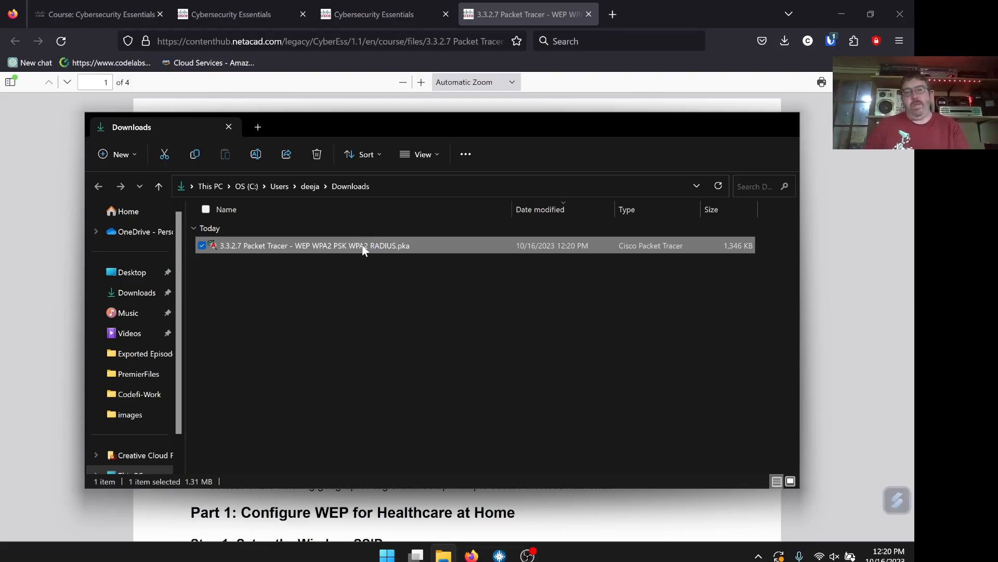
{"action": "left_click", "coordinate": [661, 15]}
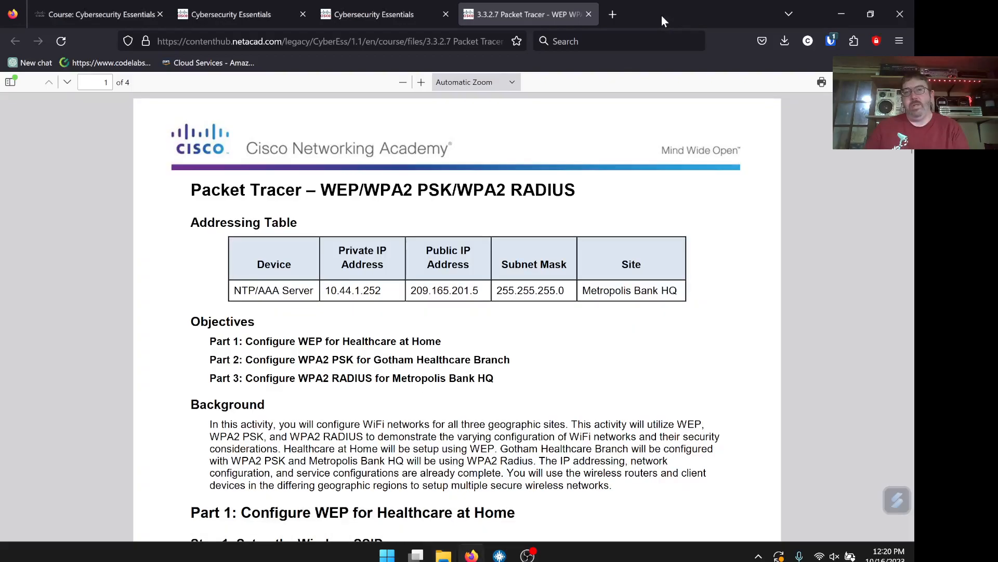
{"action": "left_click", "coordinate": [835, 14]}
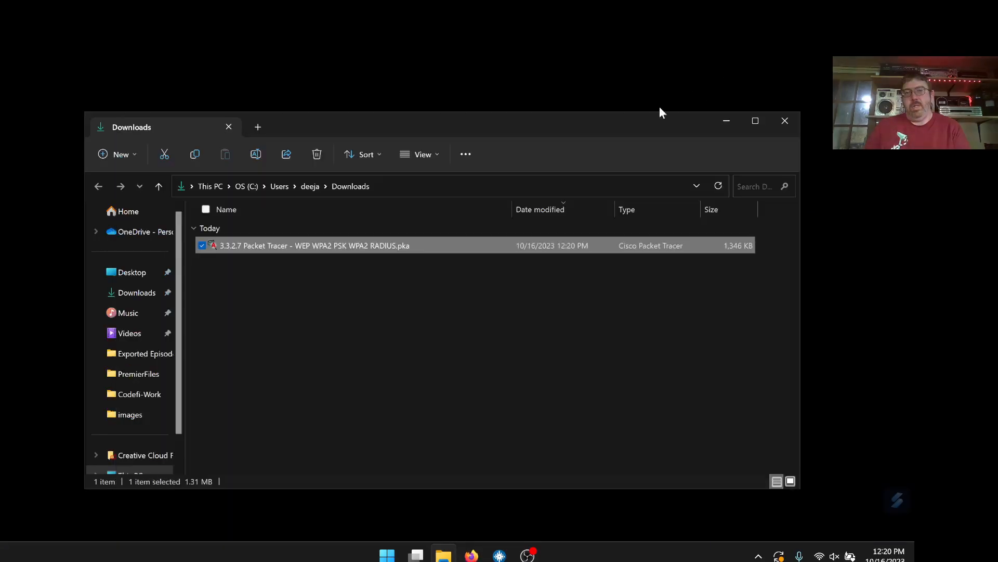
Close the File Explorer Downloads window
{"action": "left_click", "coordinate": [781, 123]}
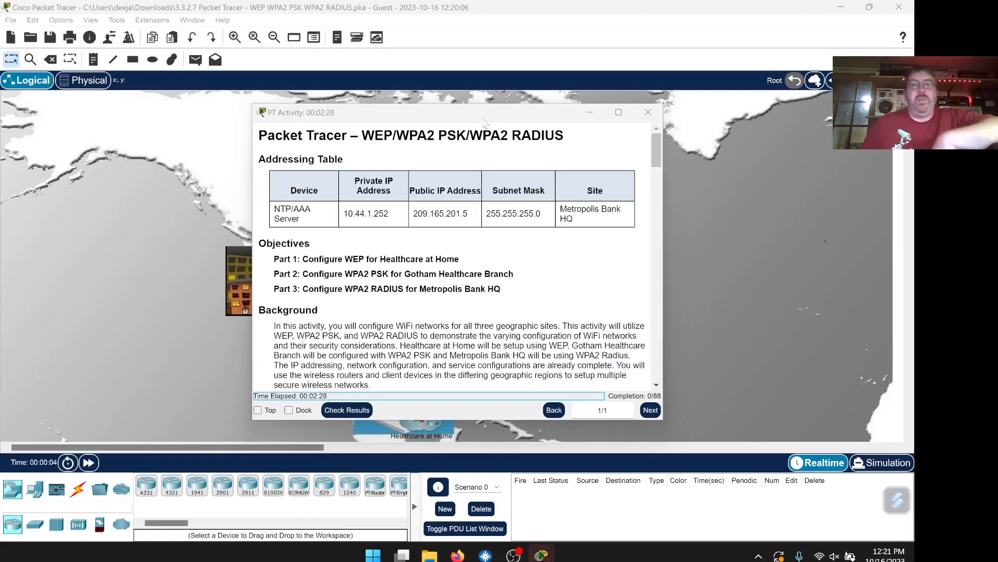
Dock the PT Activity instructions beside the map and narrow the panel
{"action": "left_click_drag", "start_coordinate": [430, 113], "coordinate": [476, 68]}
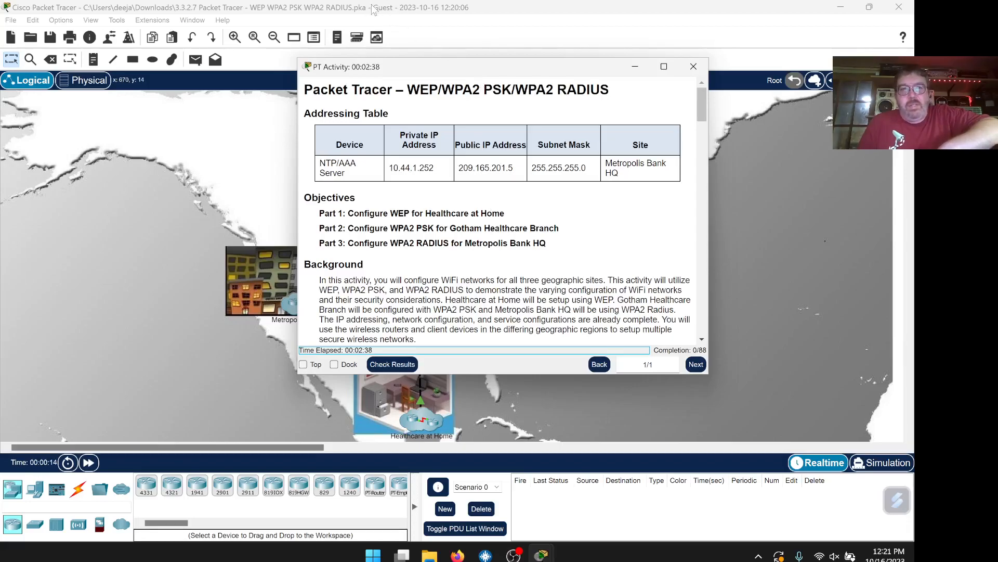
{"action": "left_click_drag", "start_coordinate": [458, 77], "coordinate": [452, 103]}
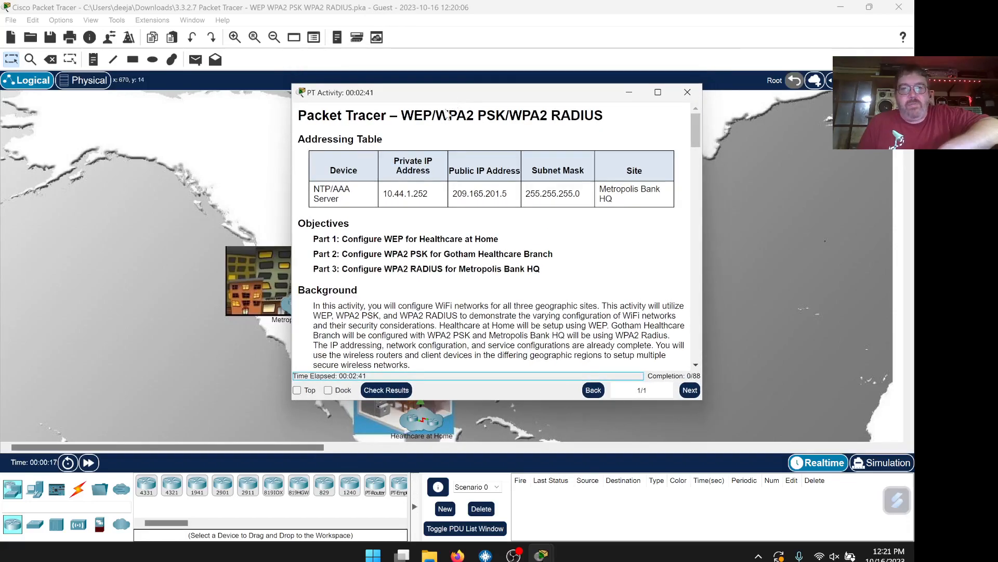
{"action": "left_click", "coordinate": [328, 390]}
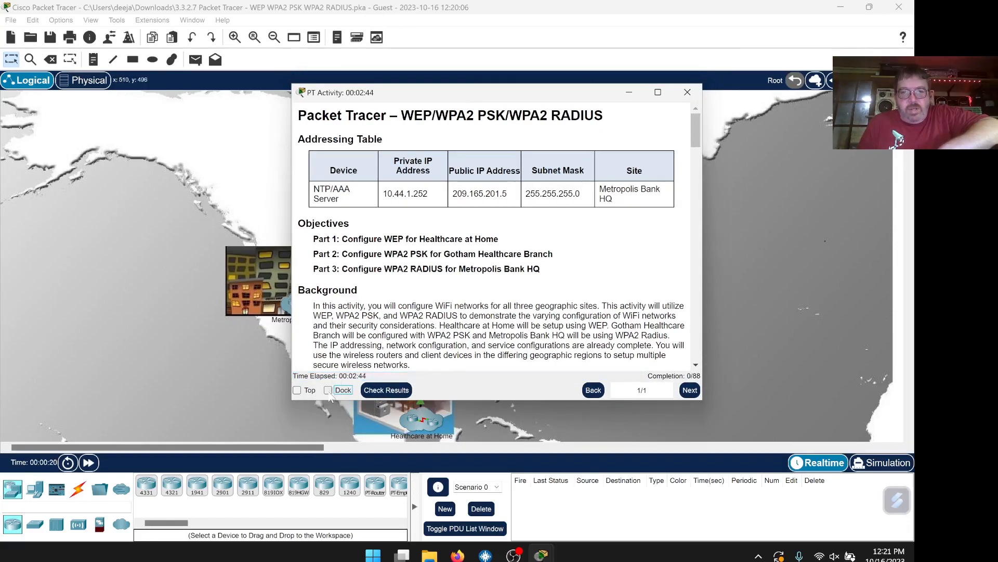
{"action": "left_click_drag", "start_coordinate": [413, 271], "coordinate": [384, 270]}
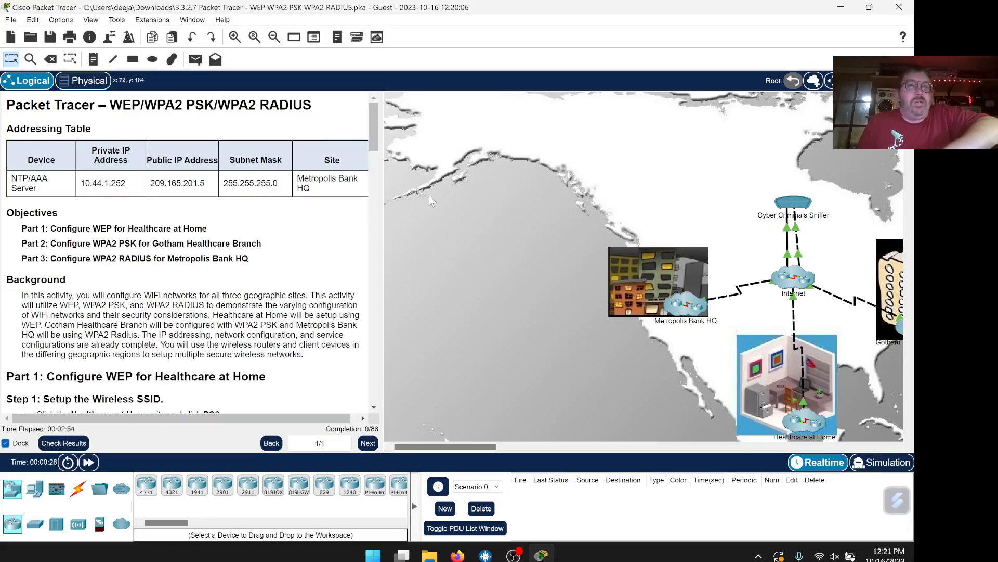
Replace Guest in the User Profile with the student's name and e-mail, accepting the activity reset
{"action": "left_click", "coordinate": [60, 21]}
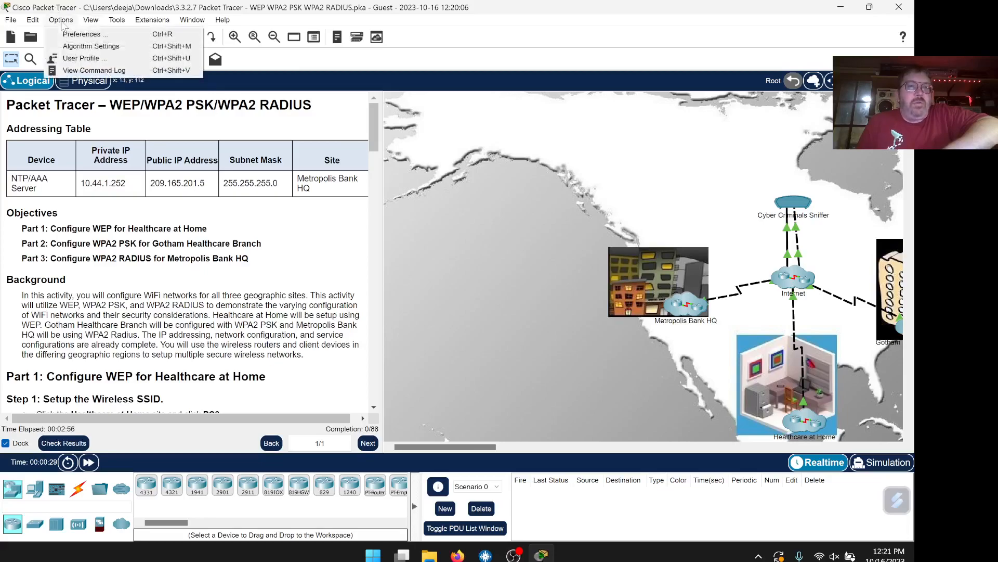
{"action": "left_click", "coordinate": [81, 58]}
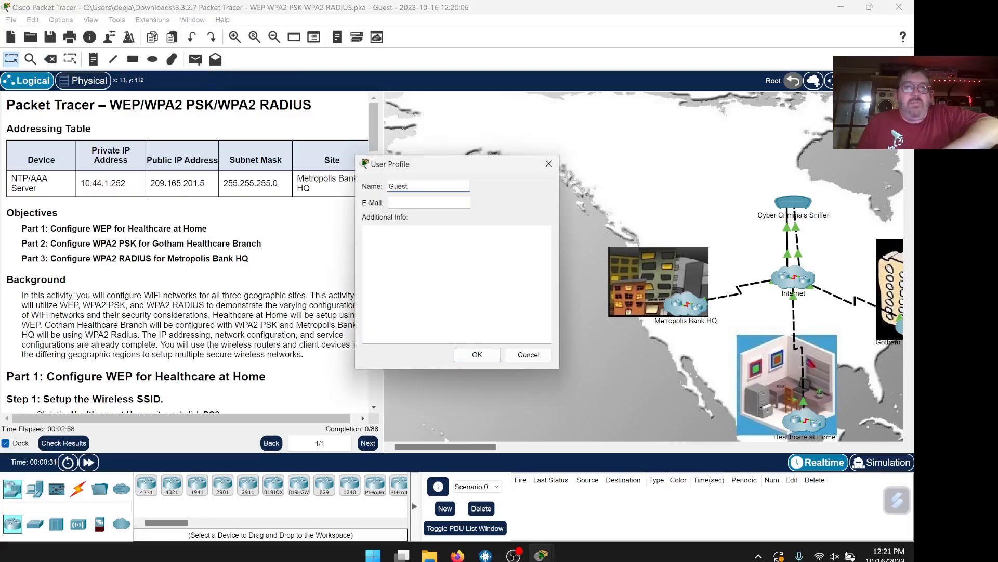
{"action": "left_click_drag", "start_coordinate": [413, 186], "coordinate": [351, 180]}
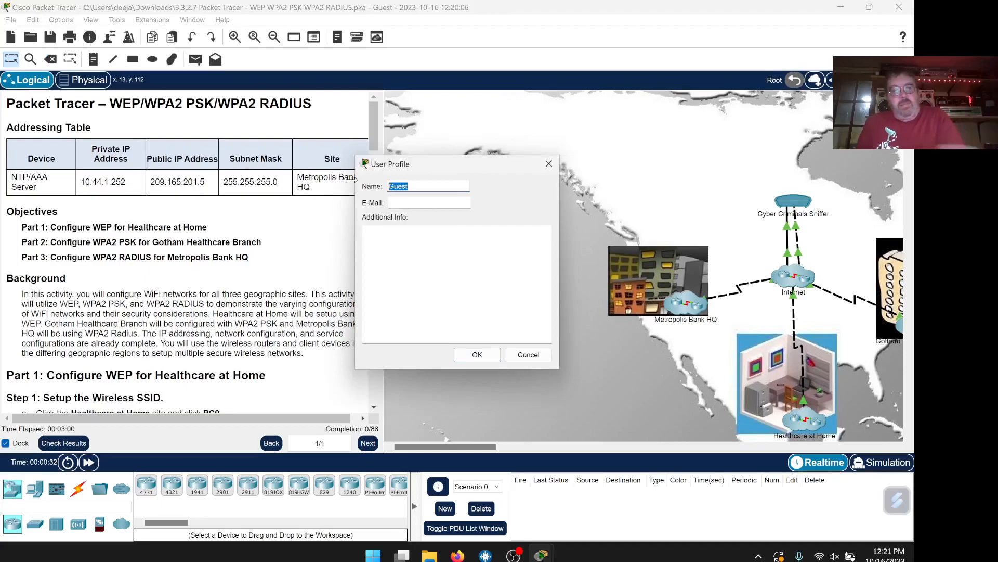
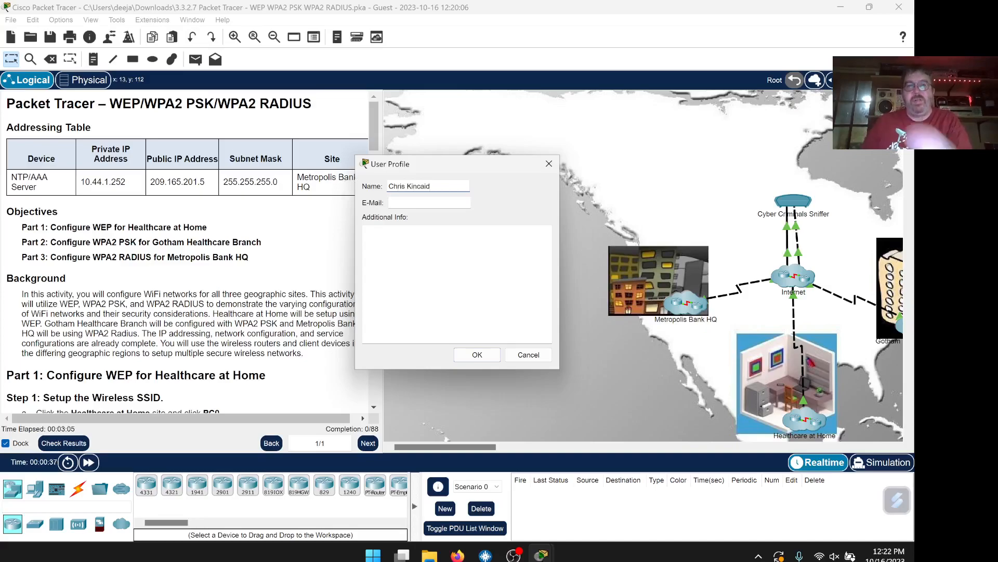
{"action": "left_click", "coordinate": [463, 205]}
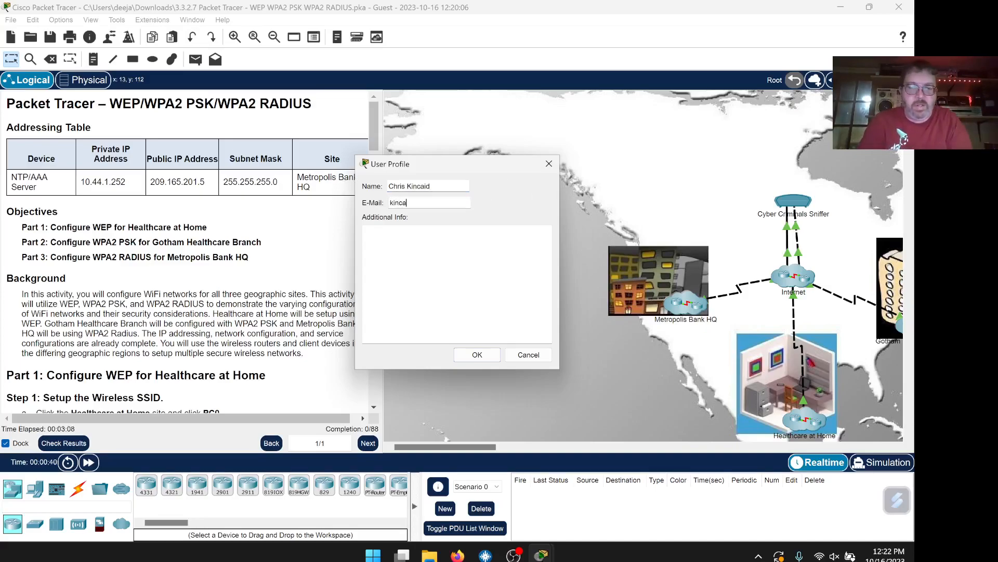
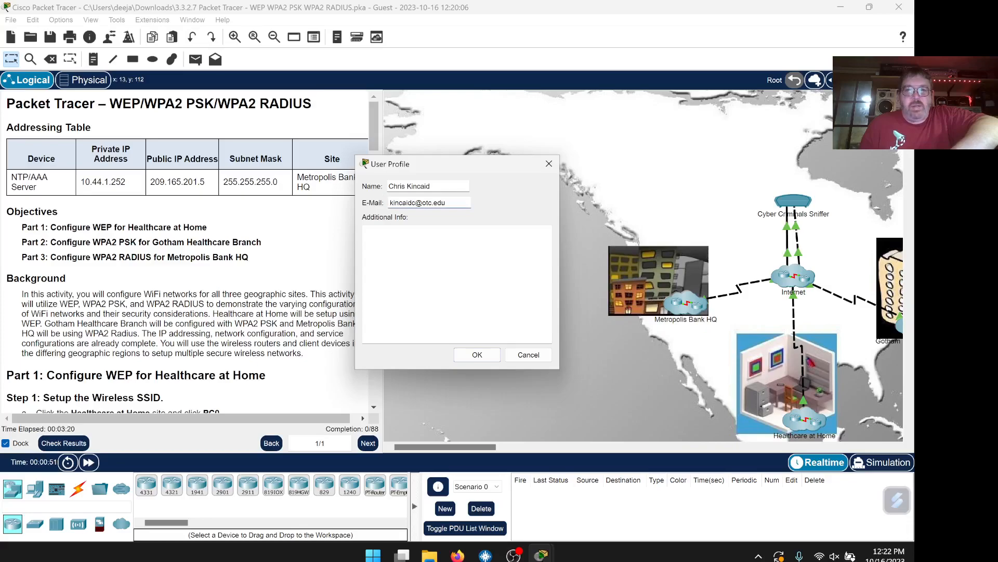
{"action": "left_click", "coordinate": [477, 355]}
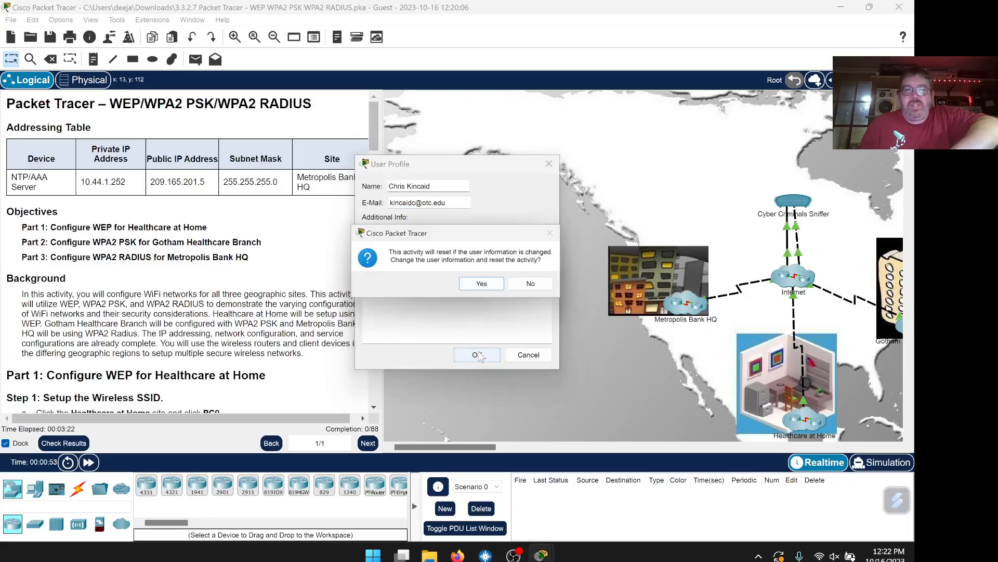
{"action": "left_click", "coordinate": [484, 286]}
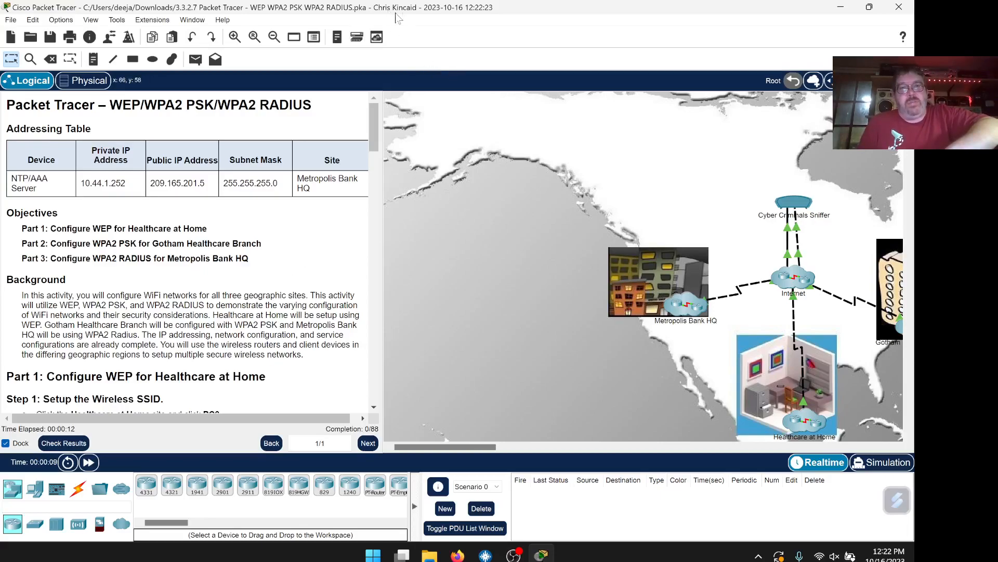
Re-maximize the Packet Tracer window and scroll the instructions to Part 1 Step 1
{"action": "left_click_drag", "start_coordinate": [503, 17], "coordinate": [432, 254]}
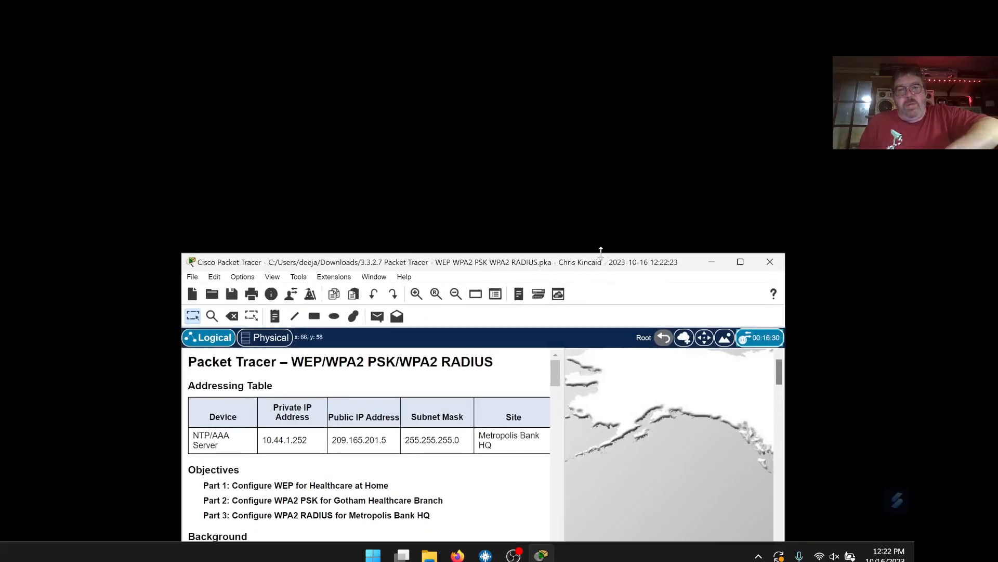
{"action": "double_click", "coordinate": [526, 263]}
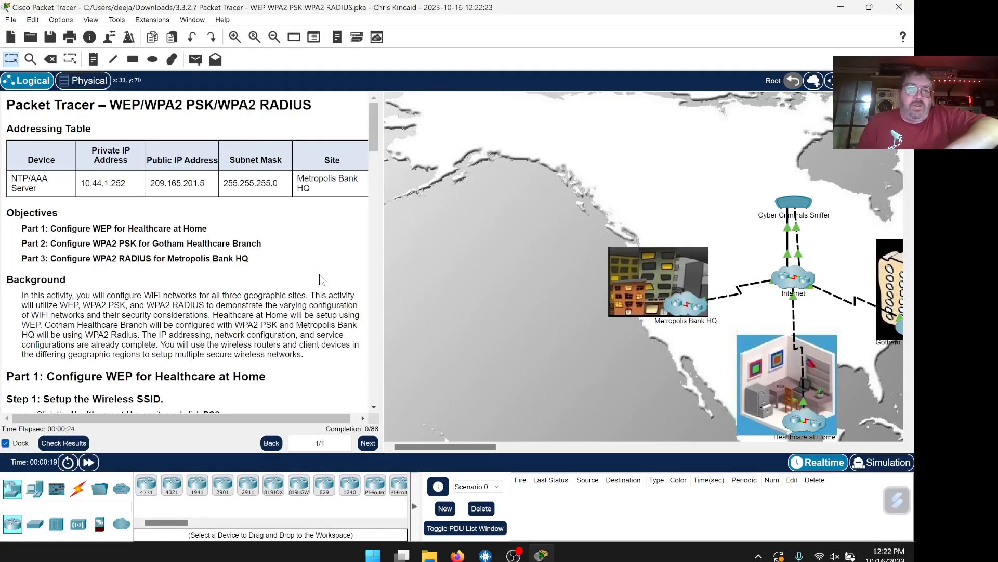
{"action": "scroll", "coordinate": [321, 283], "scroll_direction": "down", "scroll_amount": 3}
{"action": "scroll", "coordinate": [323, 280], "scroll_direction": "down", "scroll_amount": 3}
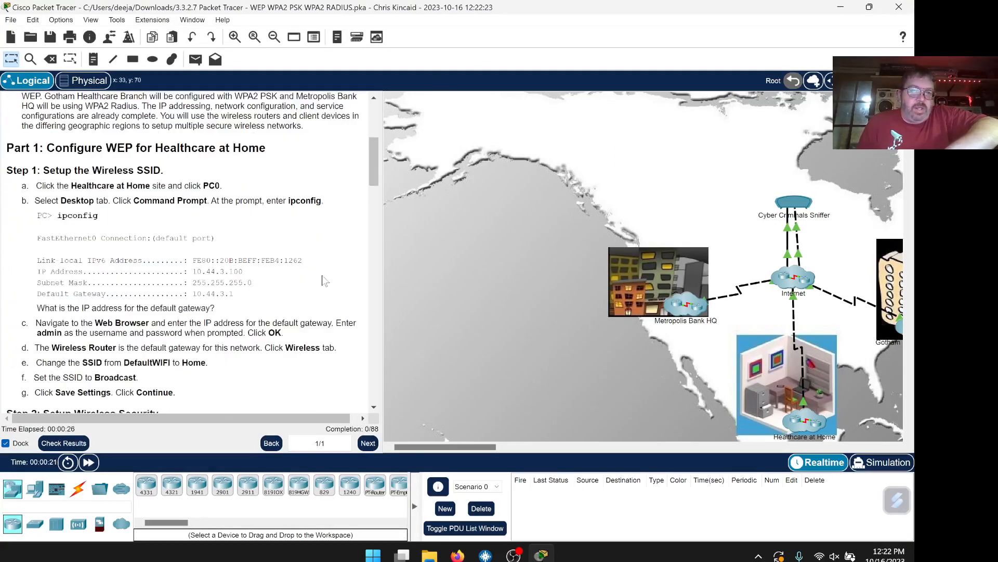
{"action": "scroll", "coordinate": [323, 281], "scroll_direction": "down", "scroll_amount": 1}
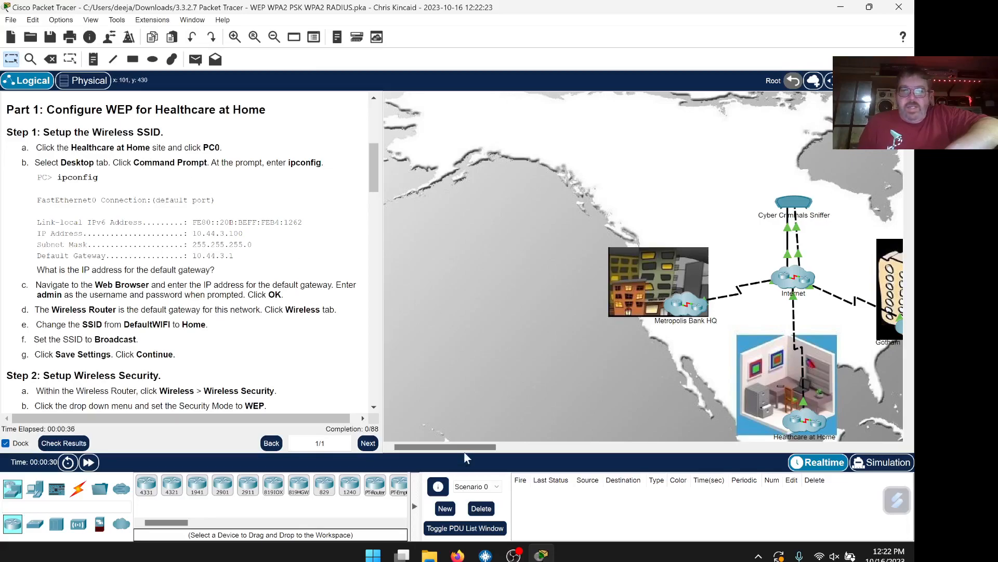
Enter the Healthcare at Home cluster and open PC0's window, moving it aside
{"action": "left_click_drag", "start_coordinate": [467, 446], "coordinate": [491, 448]}
{"action": "scroll", "coordinate": [595, 353], "scroll_direction": "down", "scroll_amount": 3}
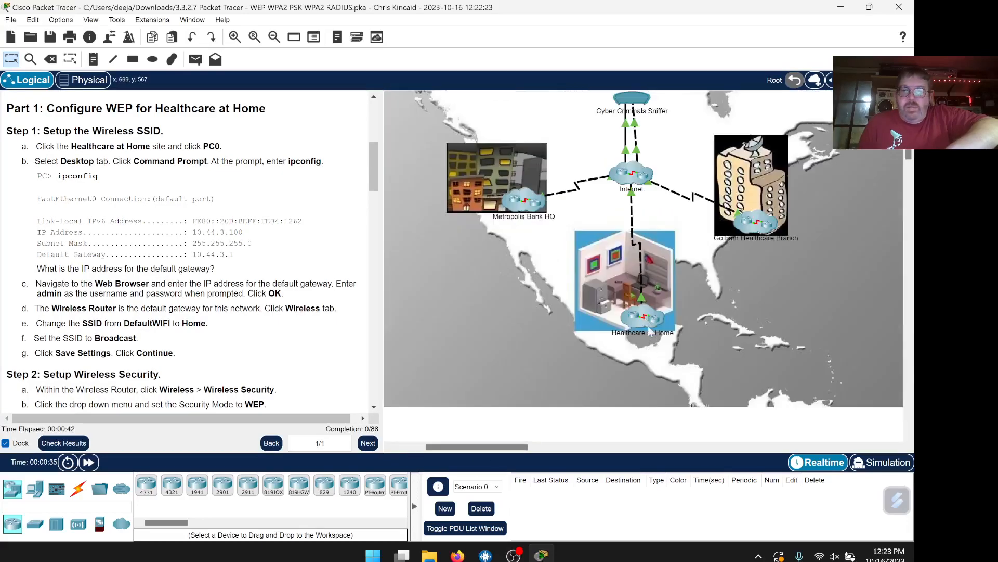
{"action": "left_click", "coordinate": [646, 322]}
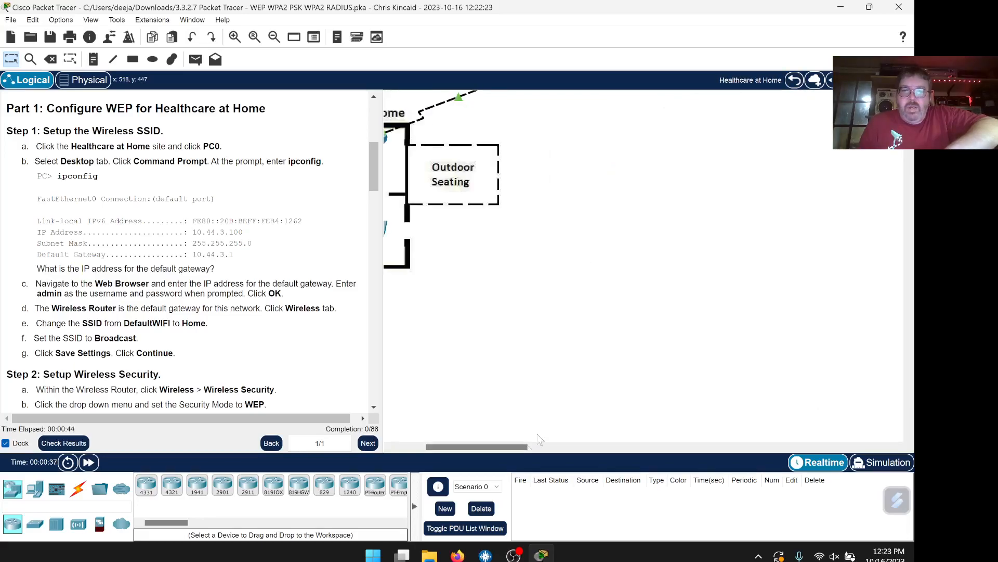
{"action": "left_click_drag", "start_coordinate": [461, 448], "coordinate": [429, 447]}
{"action": "left_click", "coordinate": [476, 218]}
{"action": "left_click_drag", "start_coordinate": [540, 89], "coordinate": [648, 64]}
Keep the PC0 window on top and open its Desktop Command Prompt
{"action": "left_click", "coordinate": [394, 490]}
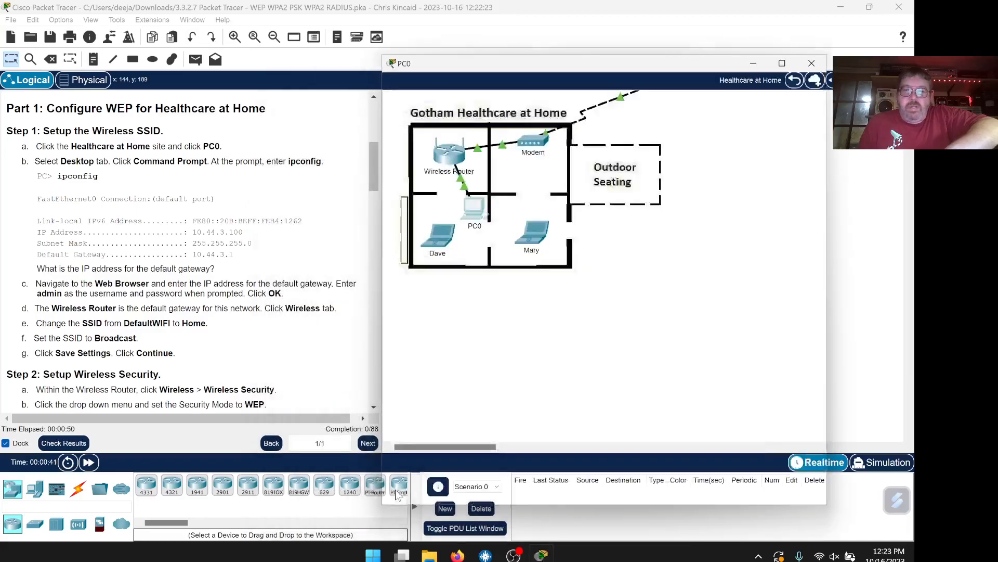
{"action": "left_click_drag", "start_coordinate": [568, 70], "coordinate": [619, 69]}
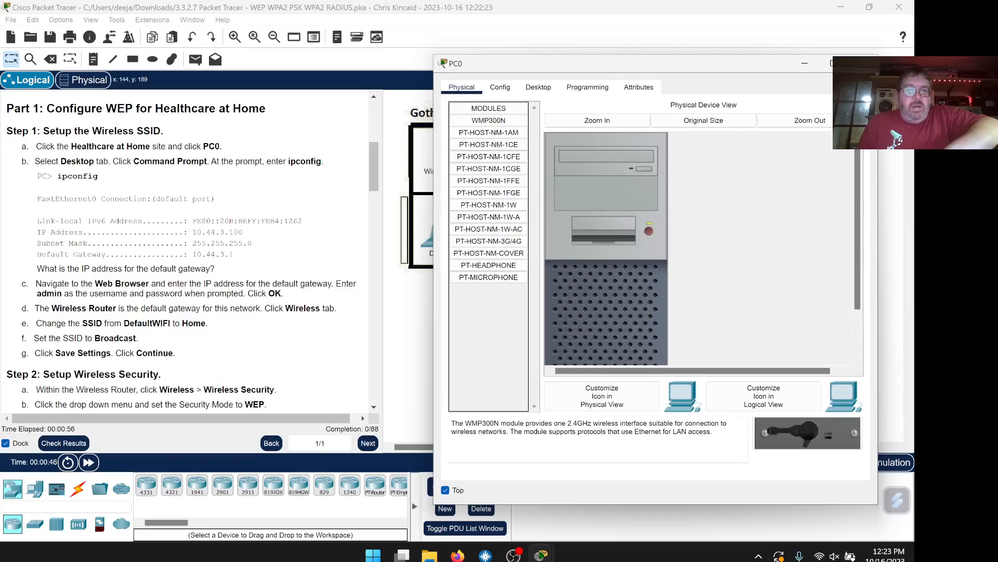
{"action": "left_click", "coordinate": [551, 91]}
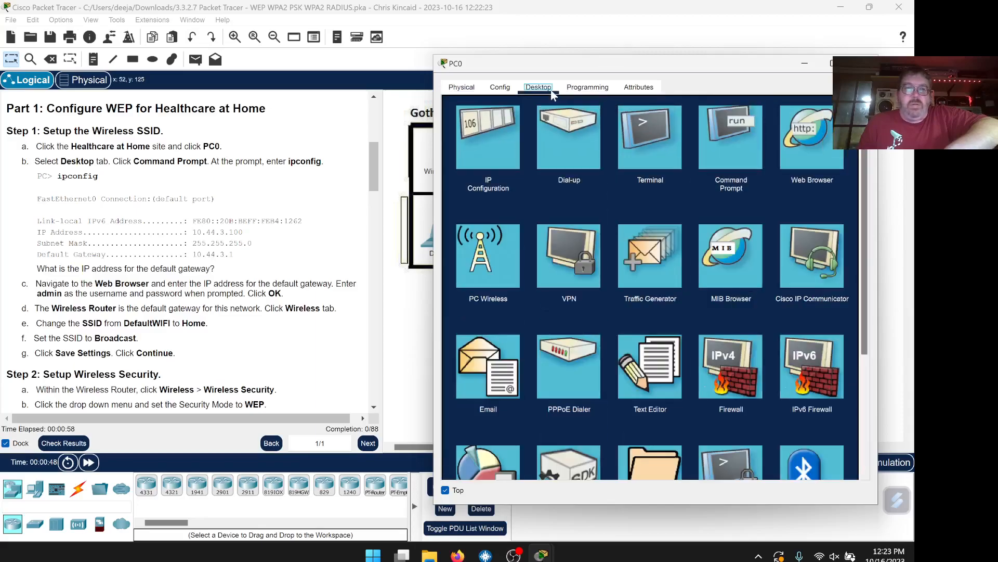
{"action": "left_click", "coordinate": [731, 137]}
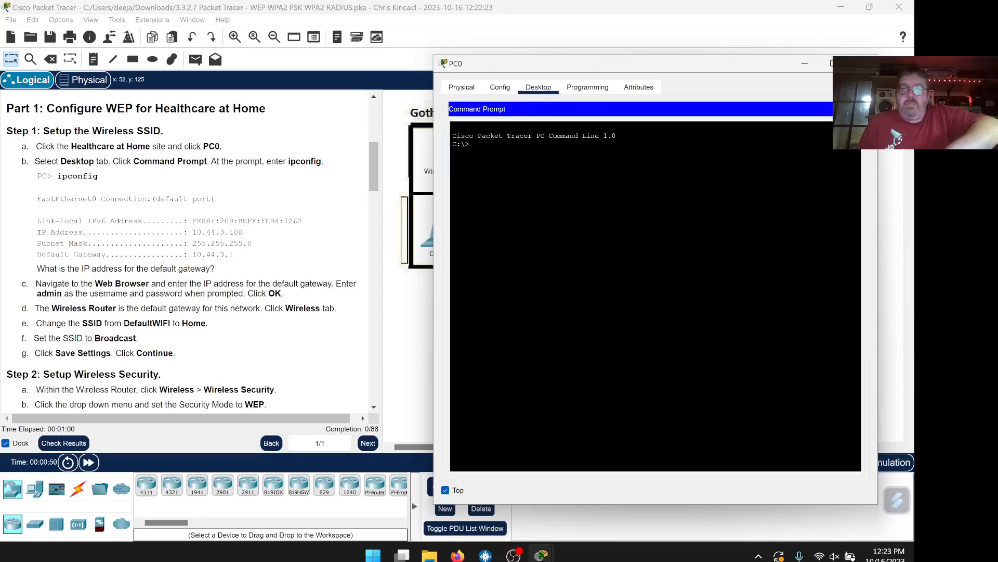
Run ipconfig on PC0 and note its 169.254.18.98 autoconfiguration address
{"action": "type", "text": "ipconfig"}
{"action": "key", "text": "Return"}
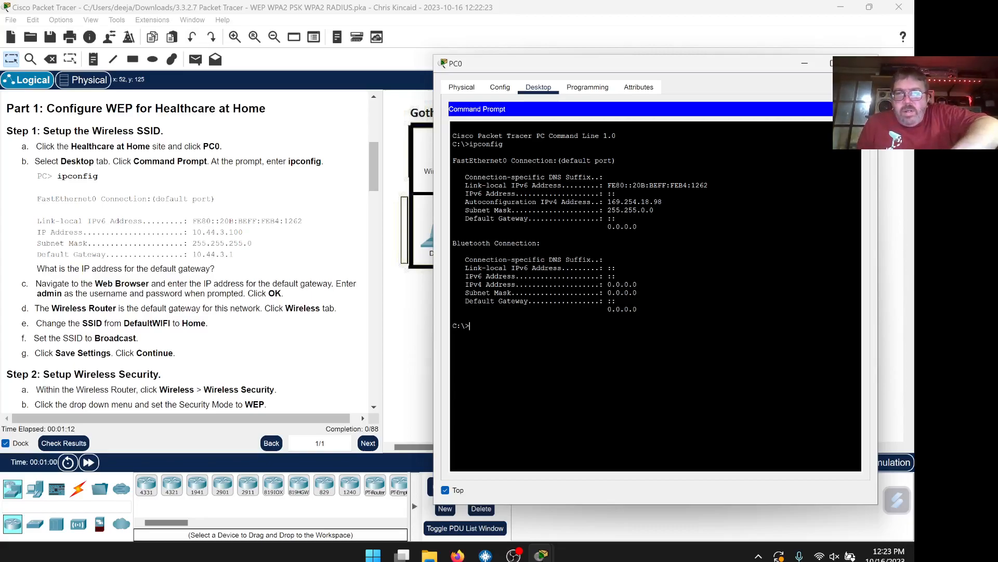
{"action": "left_click_drag", "start_coordinate": [663, 201], "coordinate": [607, 202]}
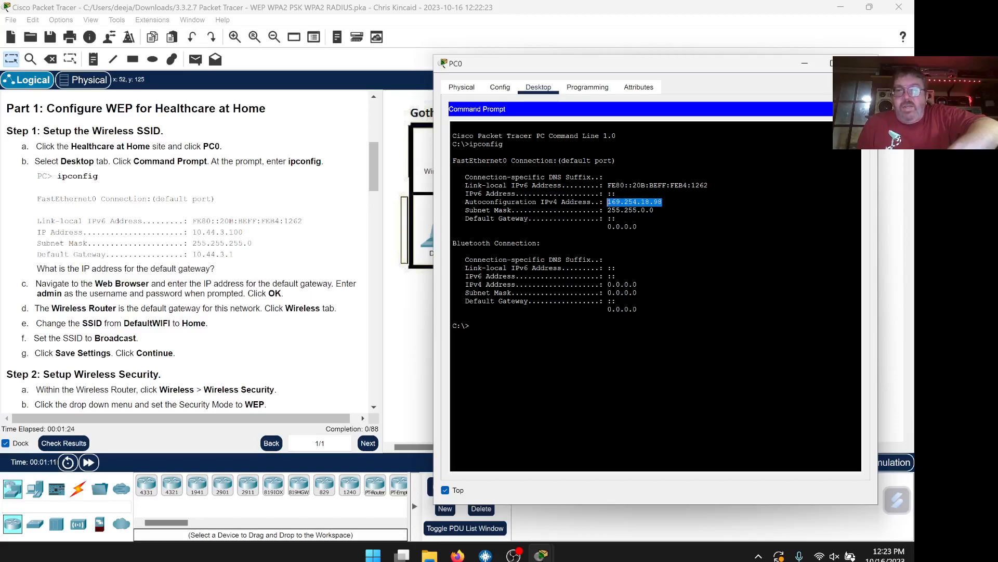
{"action": "left_click", "coordinate": [470, 325]}
Renew PC0's address with ipconfig /renew and confirm 10.44.3.100 with gateway 10.44.3.1
{"action": "type", "text": "ip"}
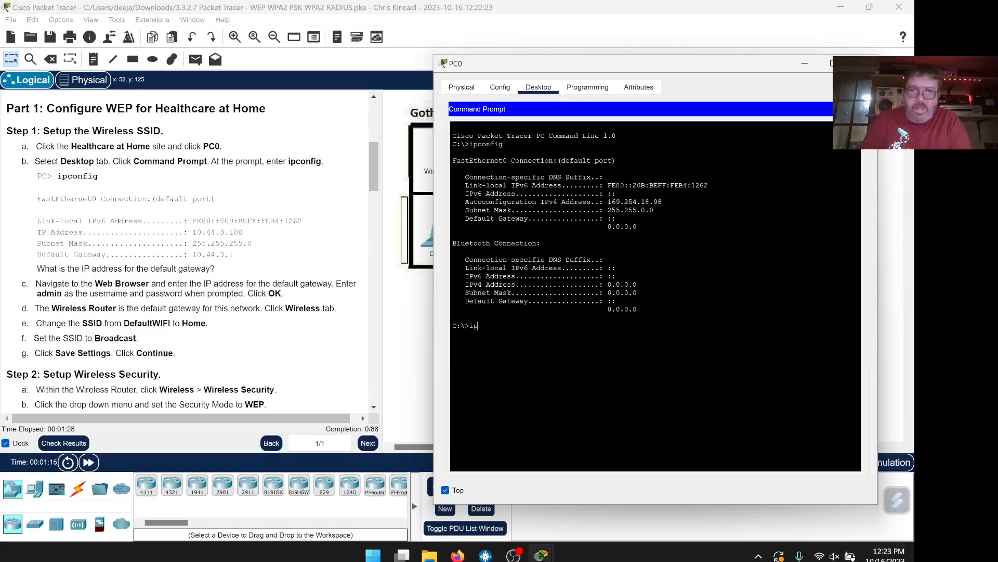
{"action": "type", "text": "config"}
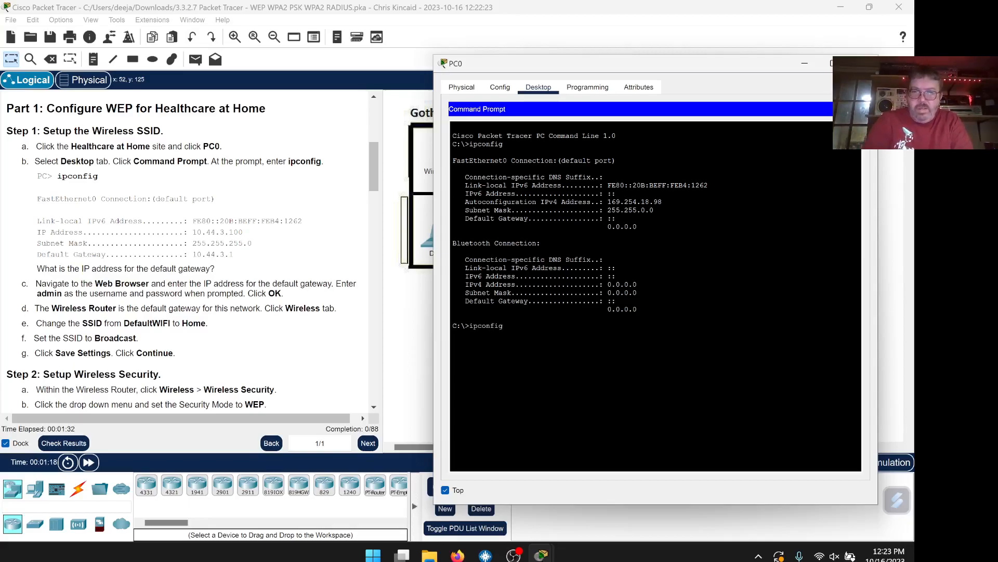
{"action": "type", "text": " /renew"}
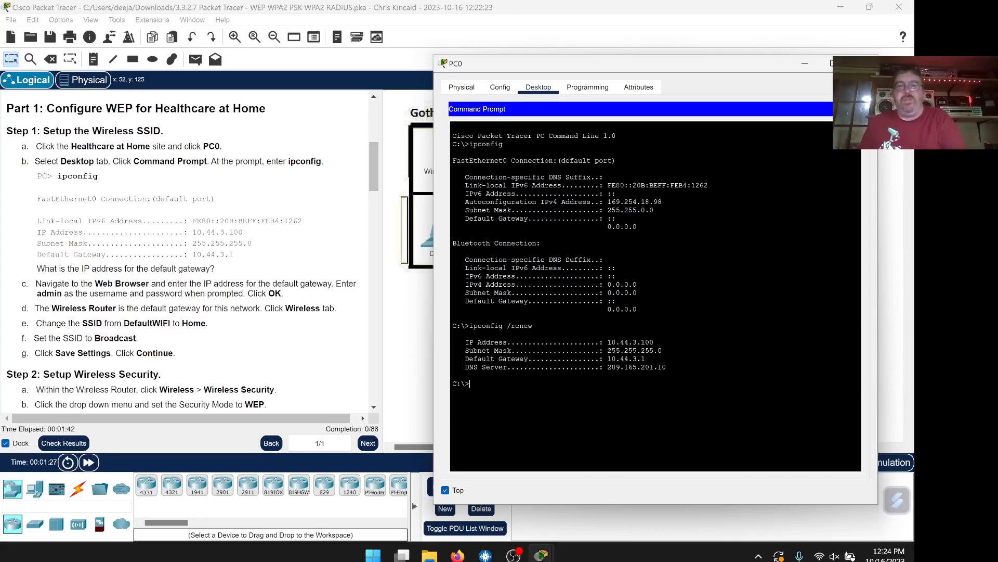
{"action": "type", "text": "ipconfig"}
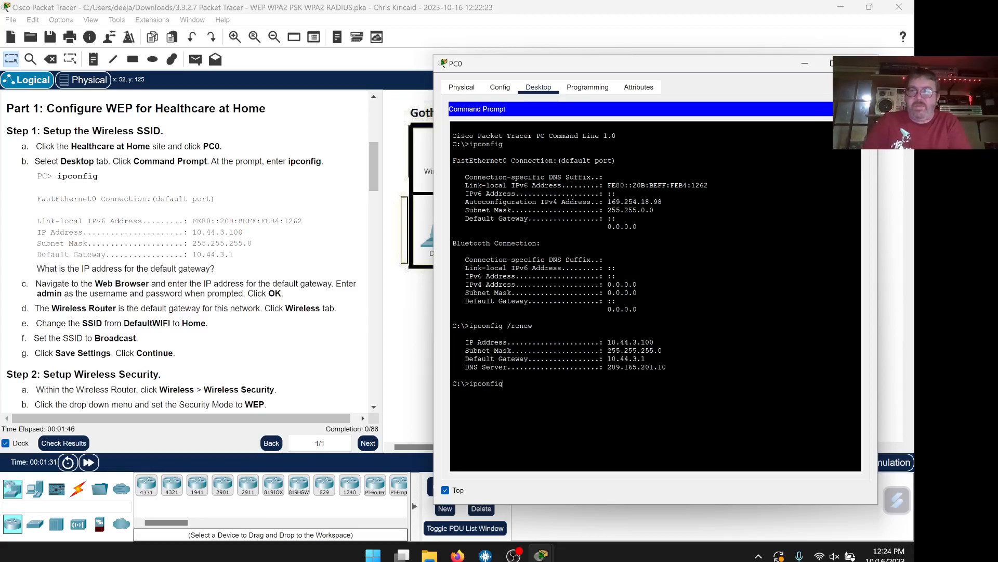
{"action": "key", "text": "Return"}
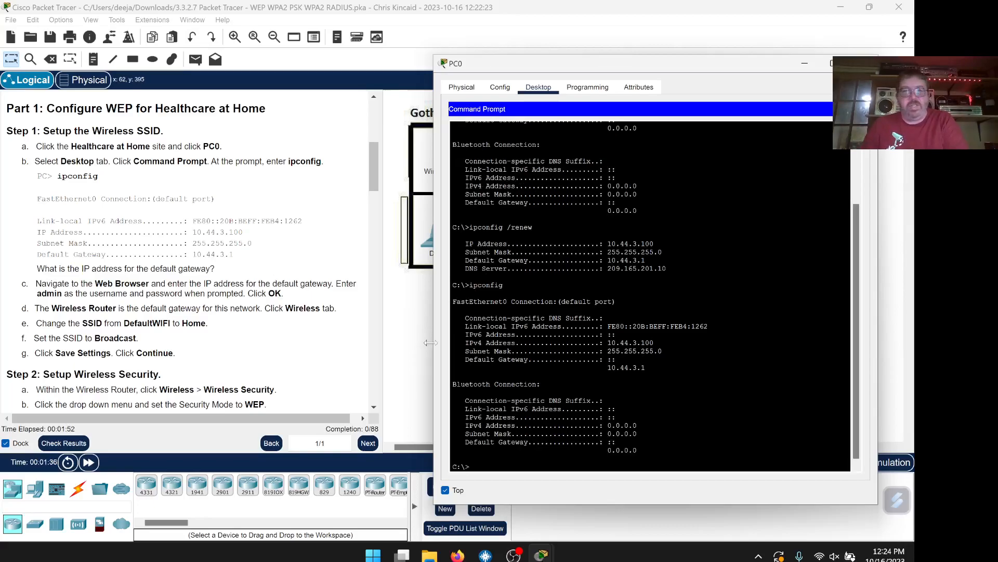
Review PC0's new address, mask and gateway 10.44.3.1 against the instructions
{"action": "scroll", "coordinate": [279, 250], "scroll_direction": "down", "scroll_amount": 1}
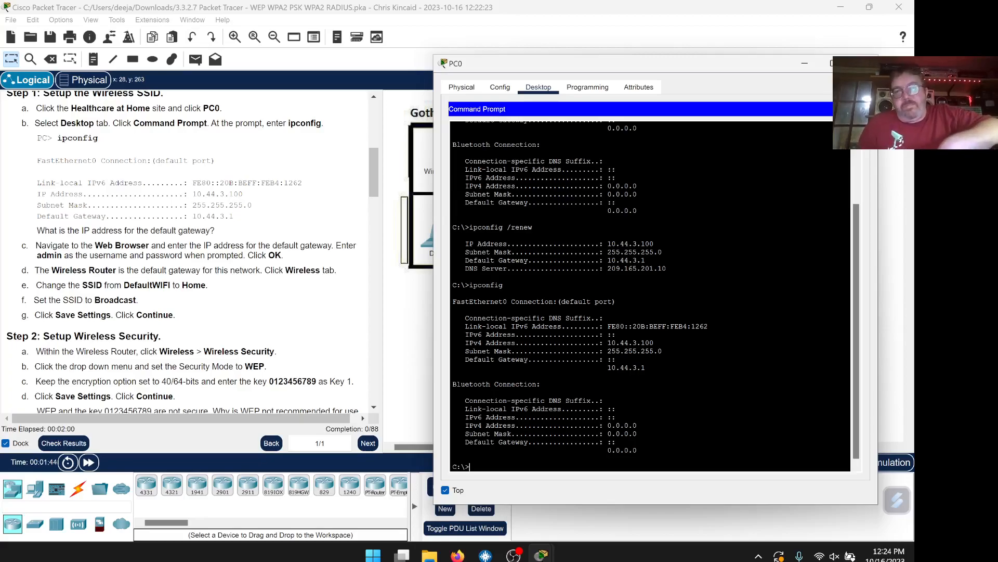
{"action": "scroll", "coordinate": [650, 296], "scroll_direction": "down", "scroll_amount": 1}
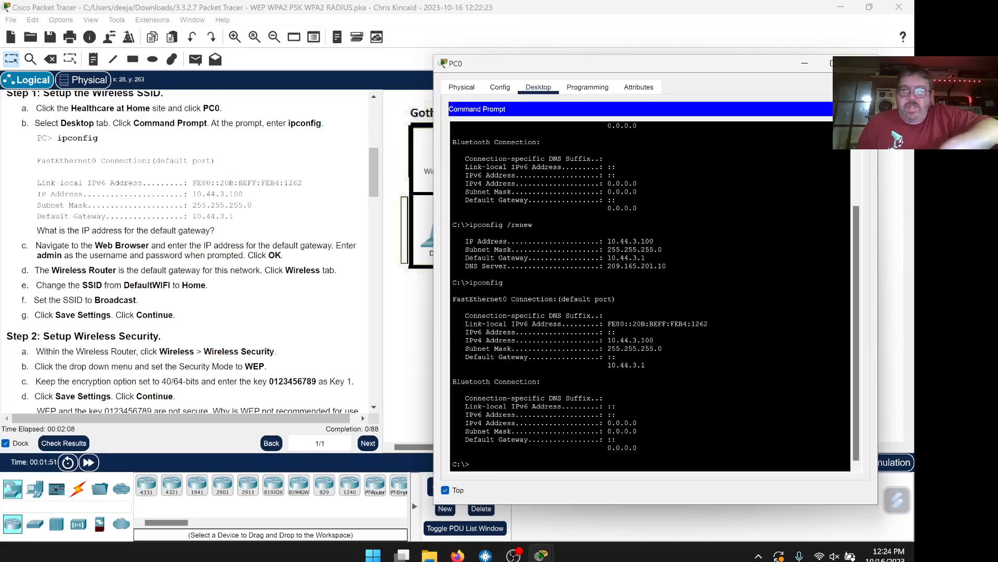
{"action": "left_click_drag", "start_coordinate": [646, 365], "coordinate": [600, 340]}
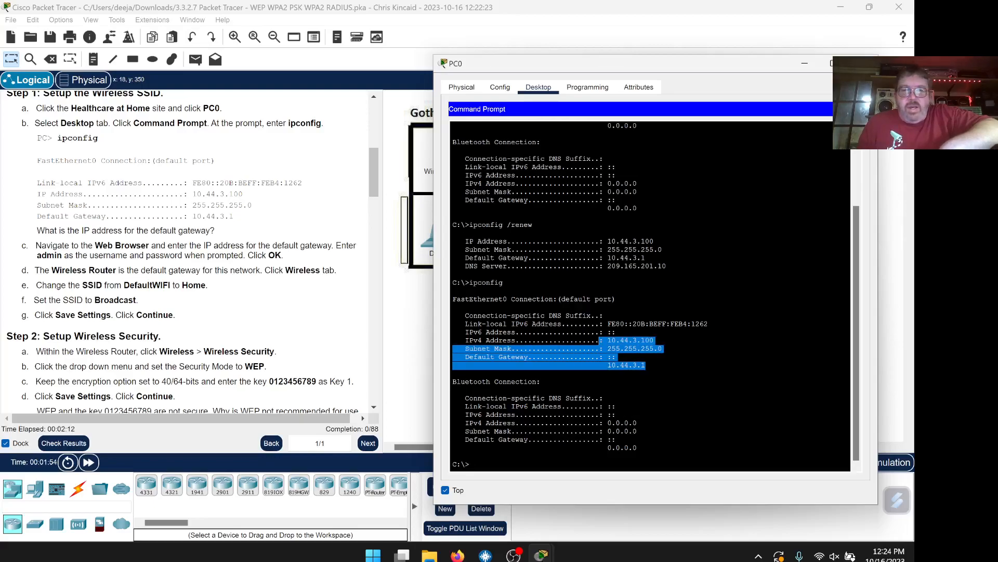
{"action": "left_click", "coordinate": [541, 382]}
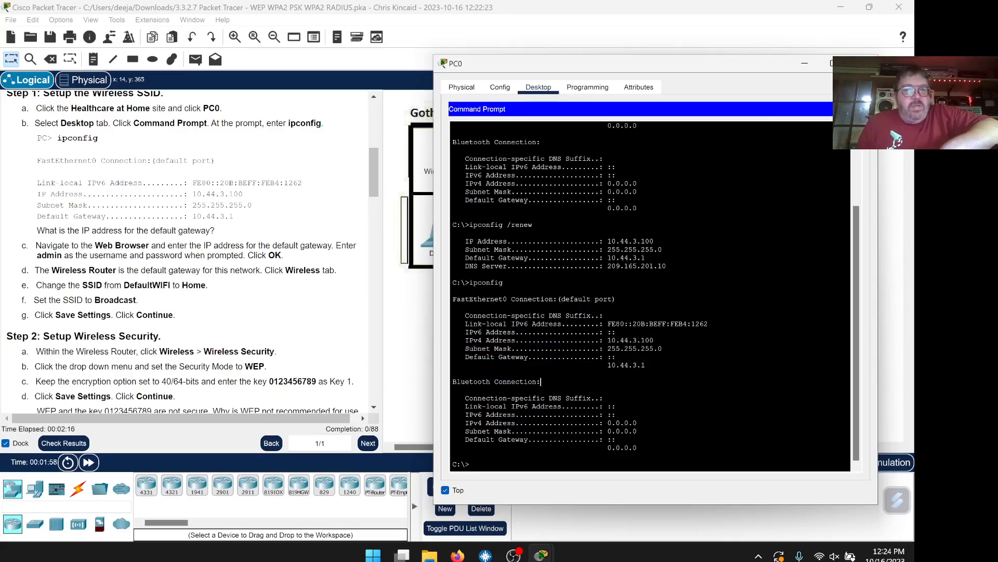
{"action": "left_click_drag", "start_coordinate": [646, 365], "coordinate": [464, 356]}
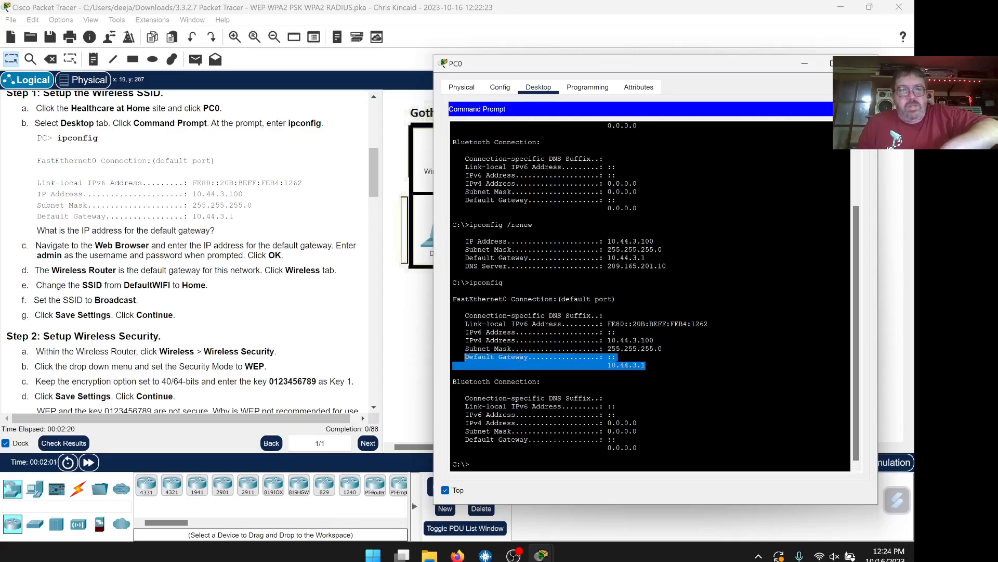
{"action": "left_click_drag", "start_coordinate": [234, 216], "coordinate": [37, 205]}
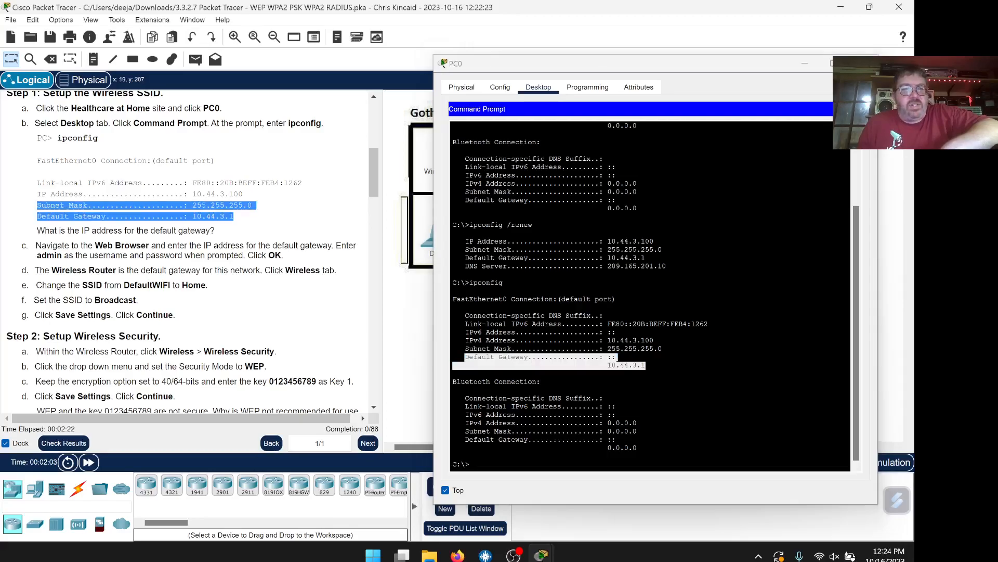
{"action": "left_click", "coordinate": [240, 232]}
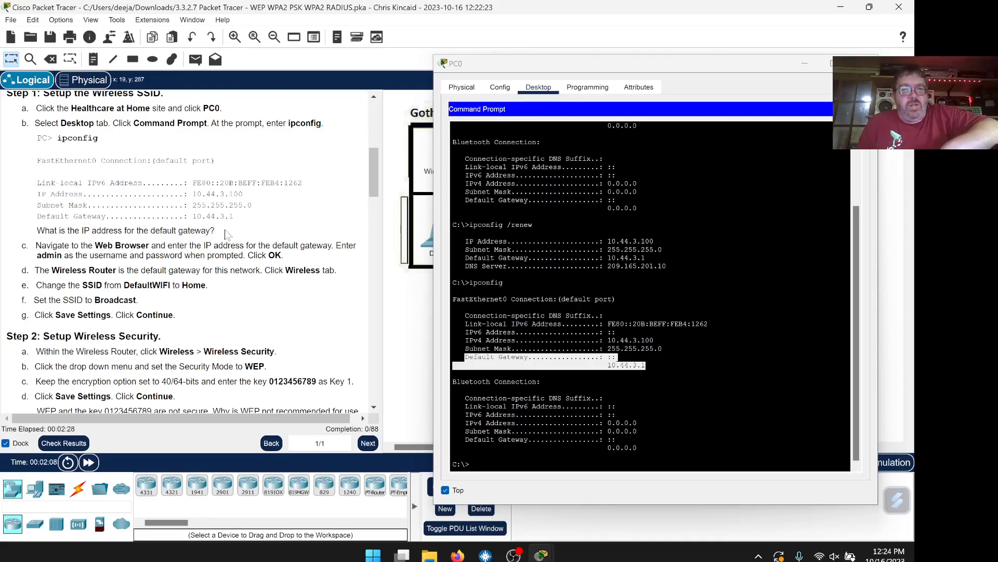
{"action": "left_click_drag", "start_coordinate": [235, 216], "coordinate": [193, 216]}
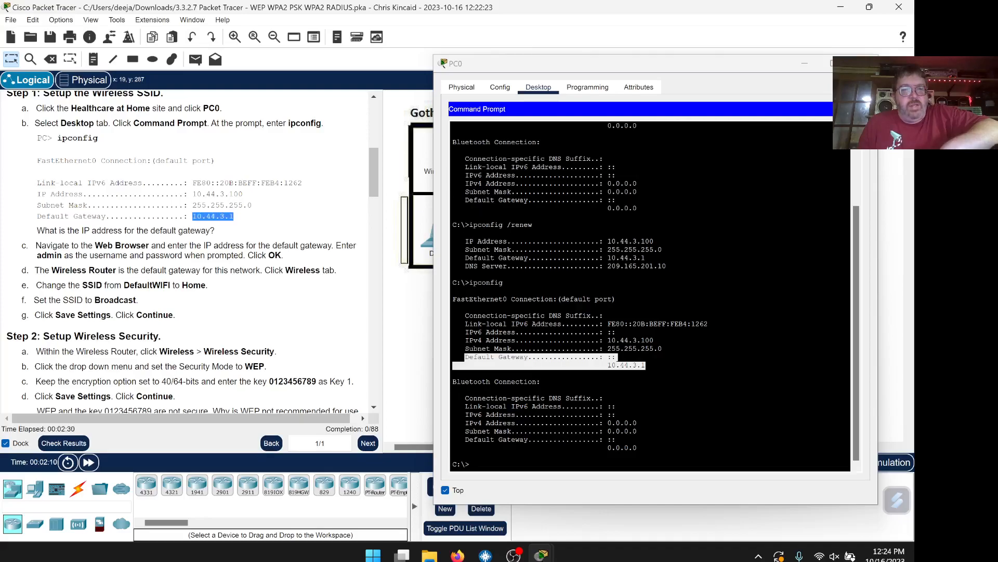
{"action": "left_click", "coordinate": [244, 235]}
{"action": "scroll", "coordinate": [263, 235], "scroll_direction": "down", "scroll_amount": 3}
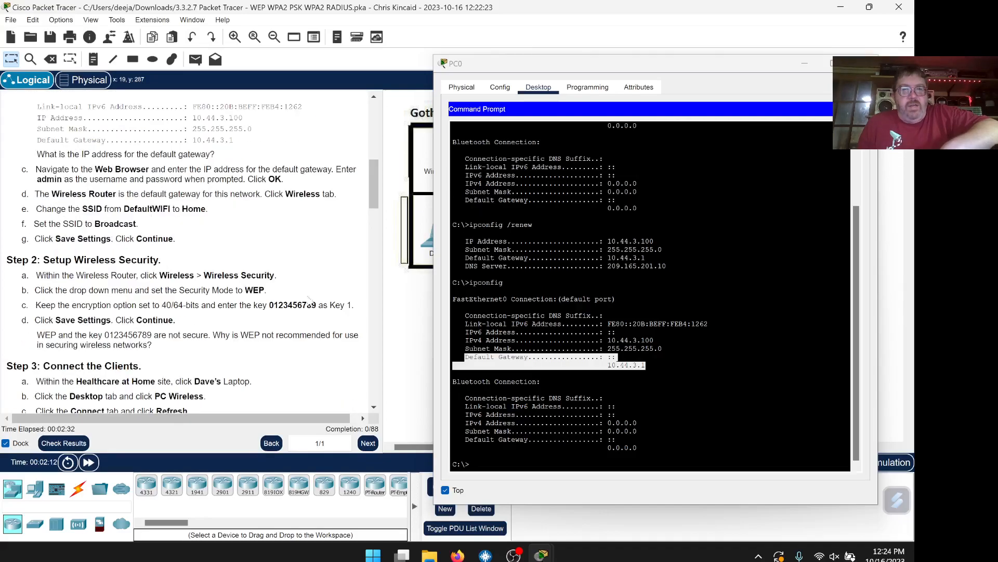
{"action": "left_click_drag", "start_coordinate": [673, 63], "coordinate": [684, 58]}
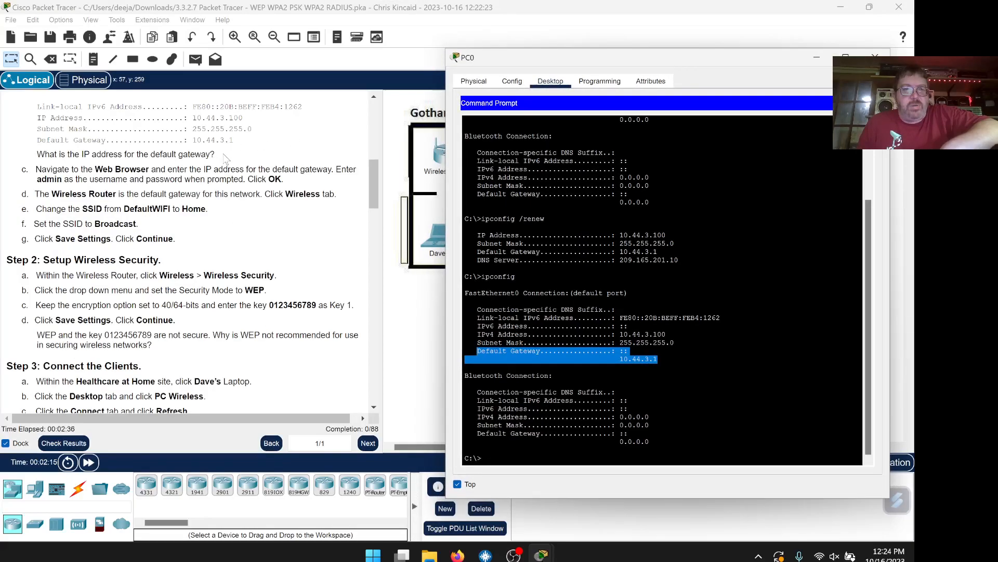
{"action": "scroll", "coordinate": [192, 250], "scroll_direction": "down", "scroll_amount": 1}
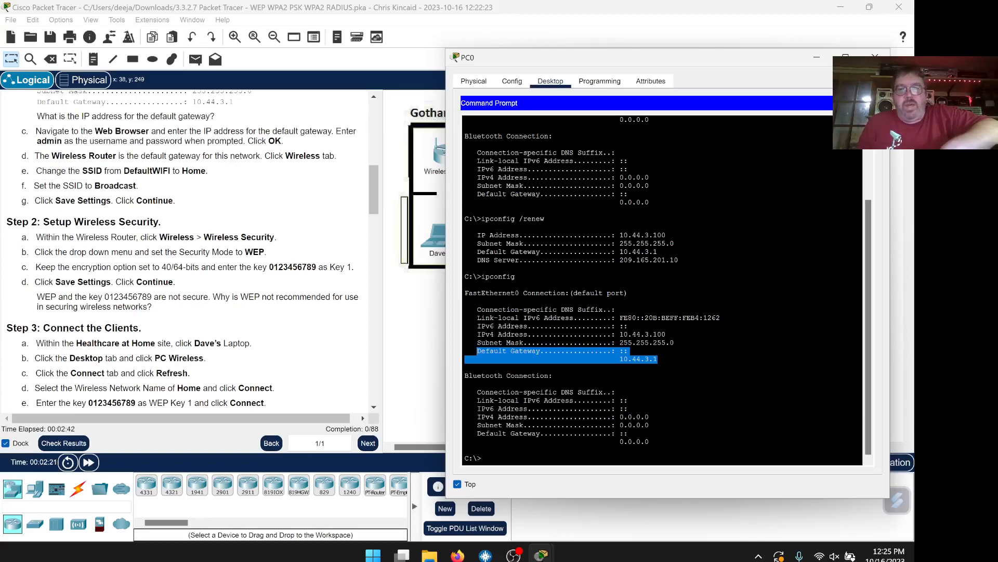
Copy the gateway address 10.44.3.1 from the instructions
{"action": "left_click", "coordinate": [235, 107]}
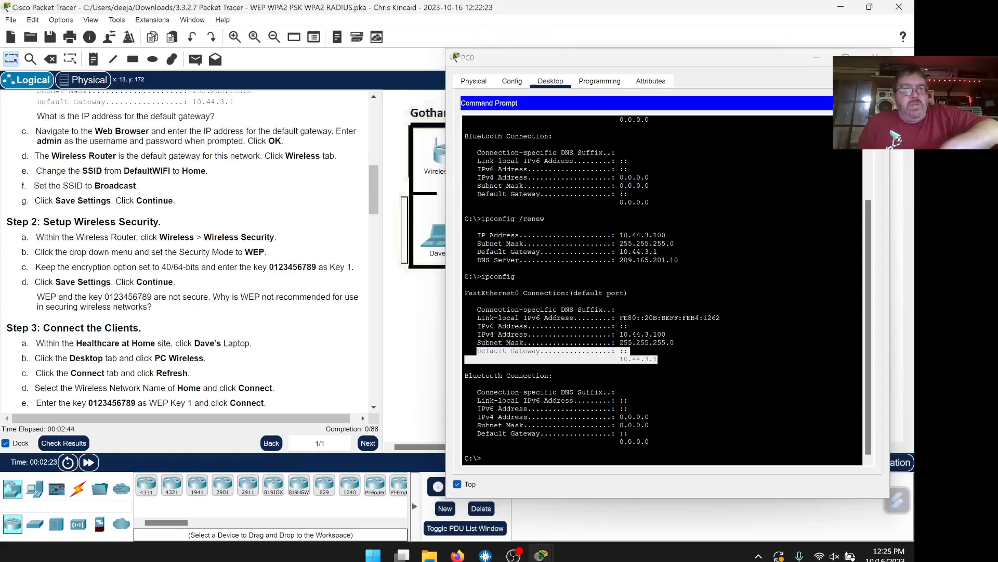
{"action": "left_click_drag", "start_coordinate": [235, 101], "coordinate": [192, 102]}
{"action": "right_click", "coordinate": [198, 103]}
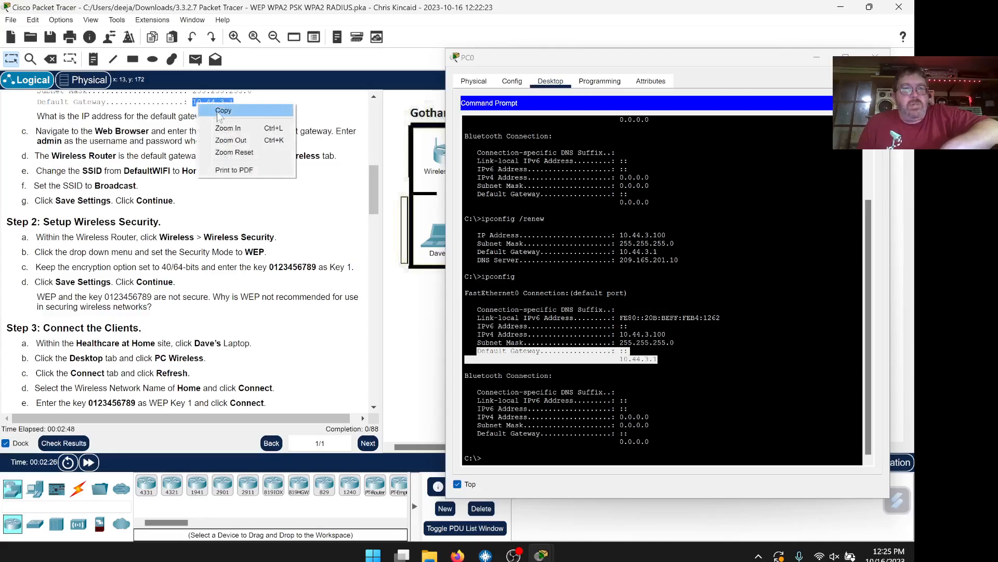
{"action": "left_click", "coordinate": [221, 112]}
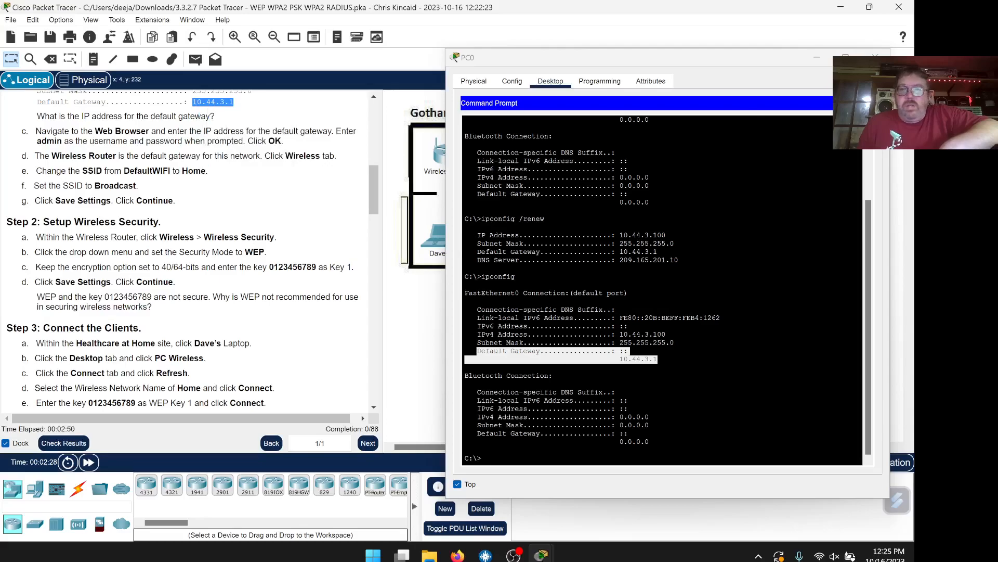
{"action": "left_click", "coordinate": [868, 103]}
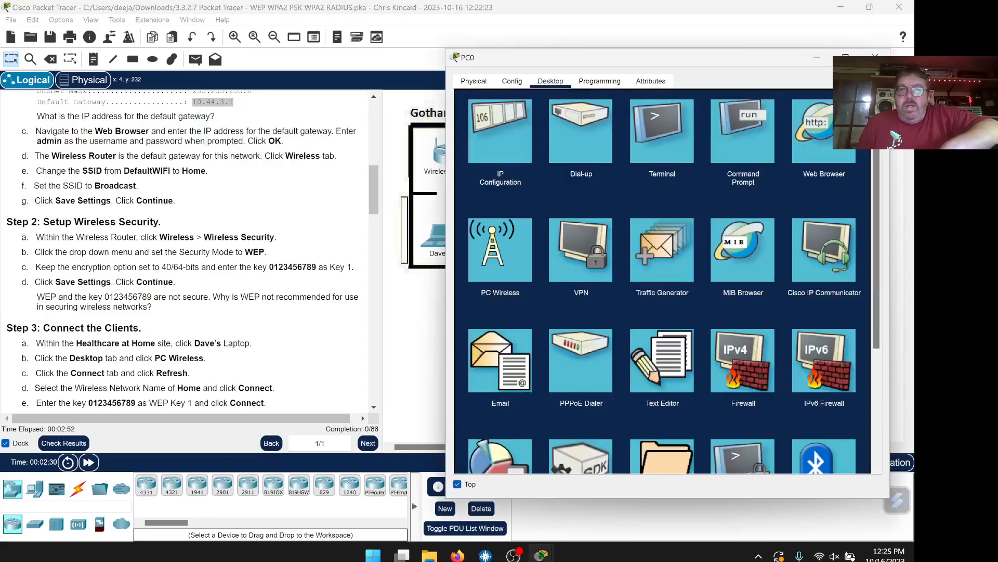
{"action": "left_click", "coordinate": [824, 131]}
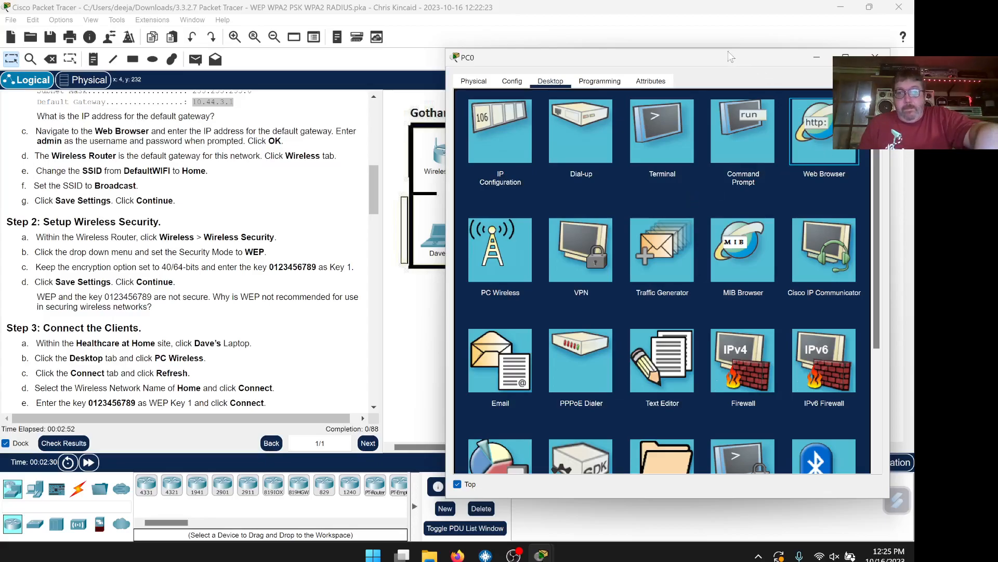
{"action": "left_click_drag", "start_coordinate": [735, 58], "coordinate": [720, 55]}
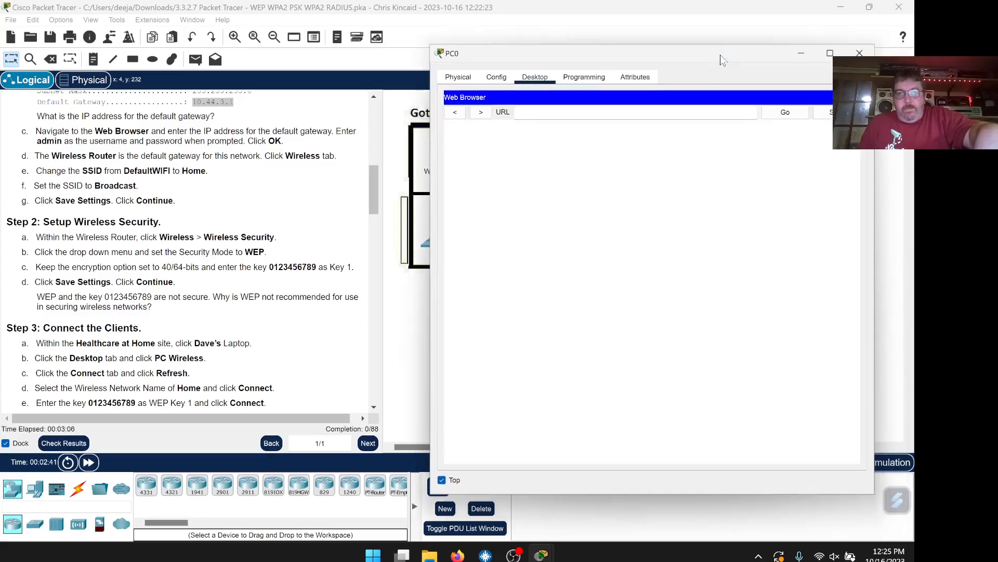
{"action": "right_click", "coordinate": [660, 112]}
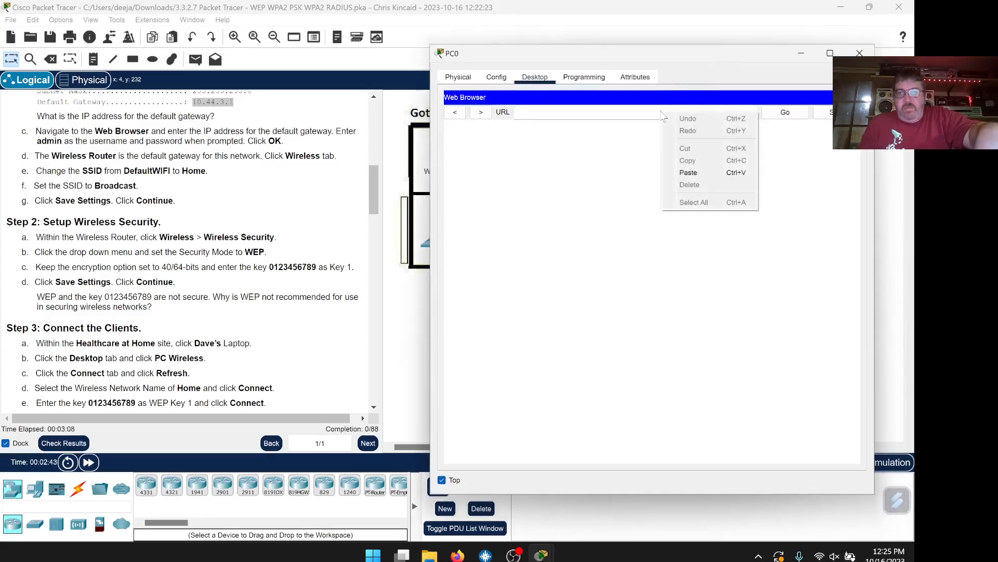
{"action": "left_click", "coordinate": [689, 174]}
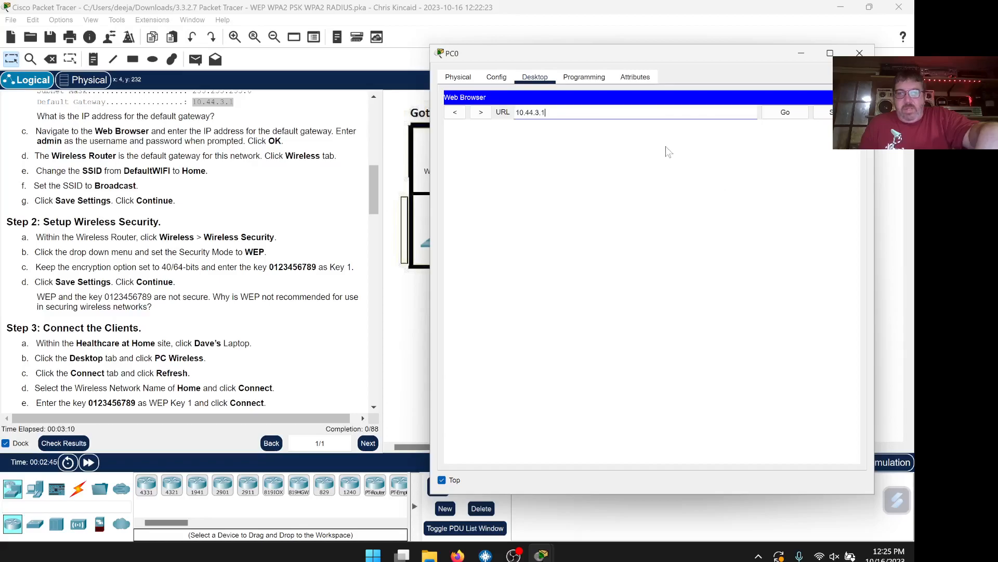
{"action": "key", "text": "Return"}
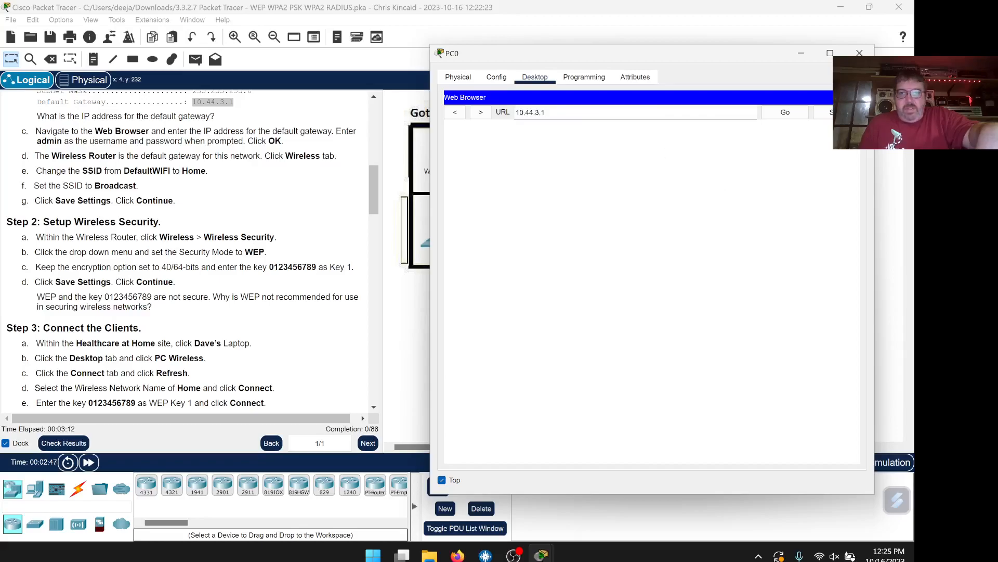
{"action": "left_click", "coordinate": [785, 115]}
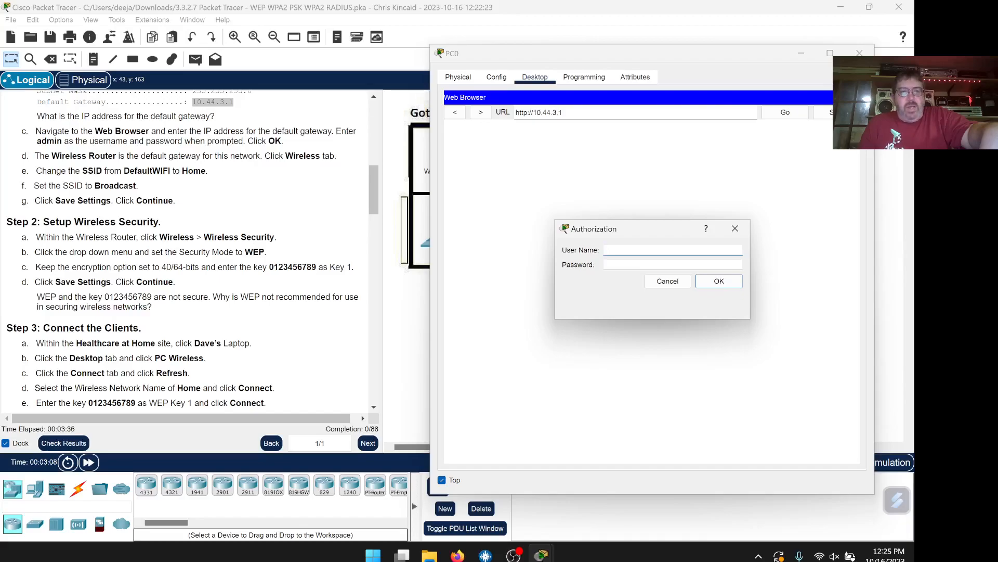
Sign in to the router page with user name admin and its password
{"action": "type", "text": "admin"}
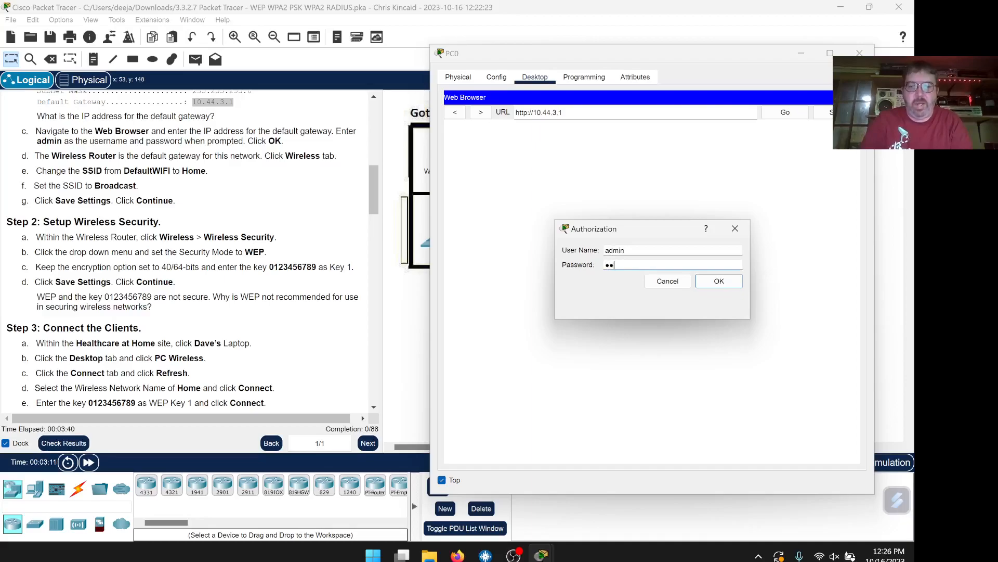
{"action": "left_click", "coordinate": [701, 280]}
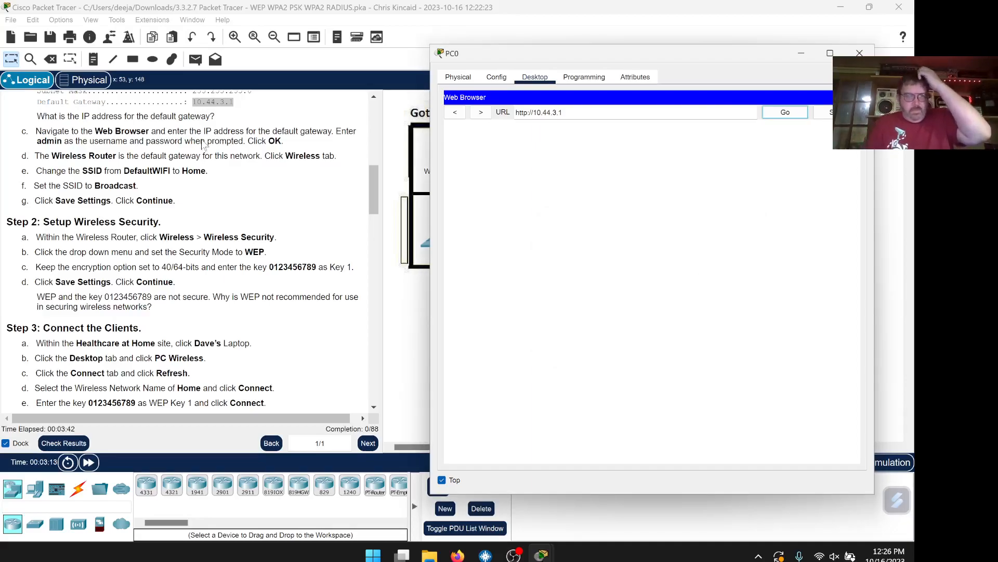
Rename the router's Network Name (SSID) from DefaultWIFI to Home
{"action": "scroll", "coordinate": [205, 208], "scroll_direction": "down", "scroll_amount": 1}
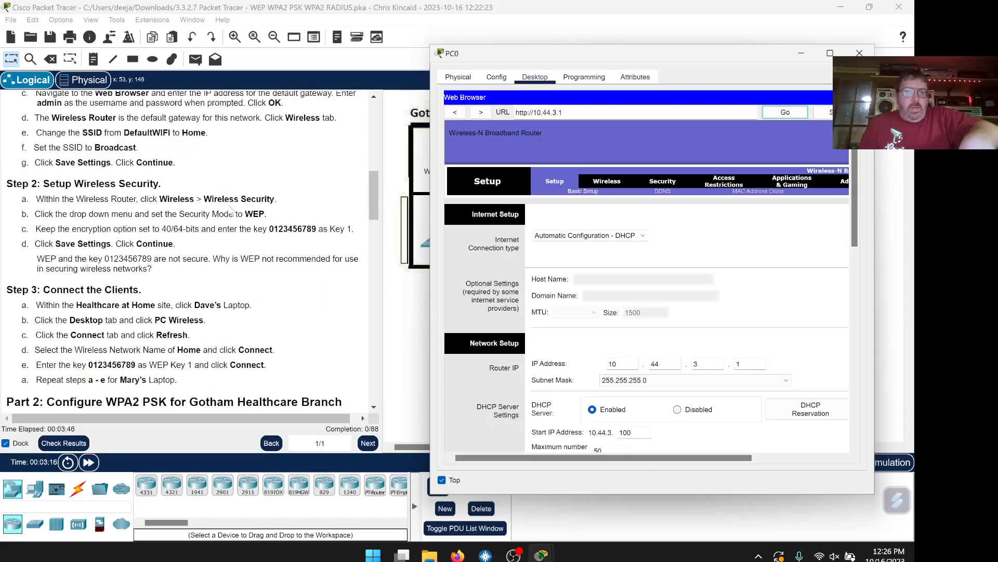
{"action": "scroll", "coordinate": [171, 146], "scroll_direction": "up", "scroll_amount": 1}
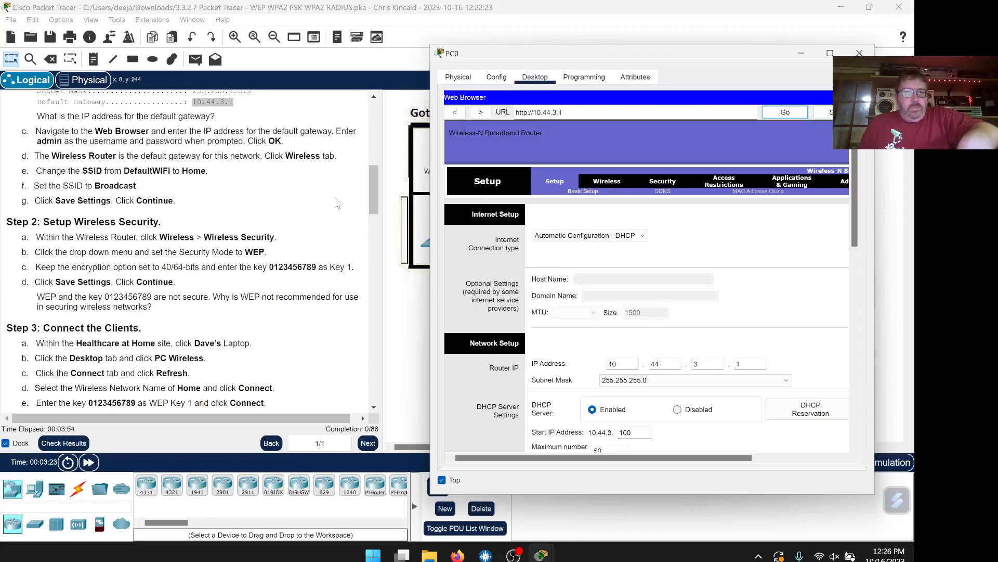
{"action": "left_click", "coordinate": [613, 180]}
{"action": "double_click", "coordinate": [715, 255]}
{"action": "type", "text": "Home"}
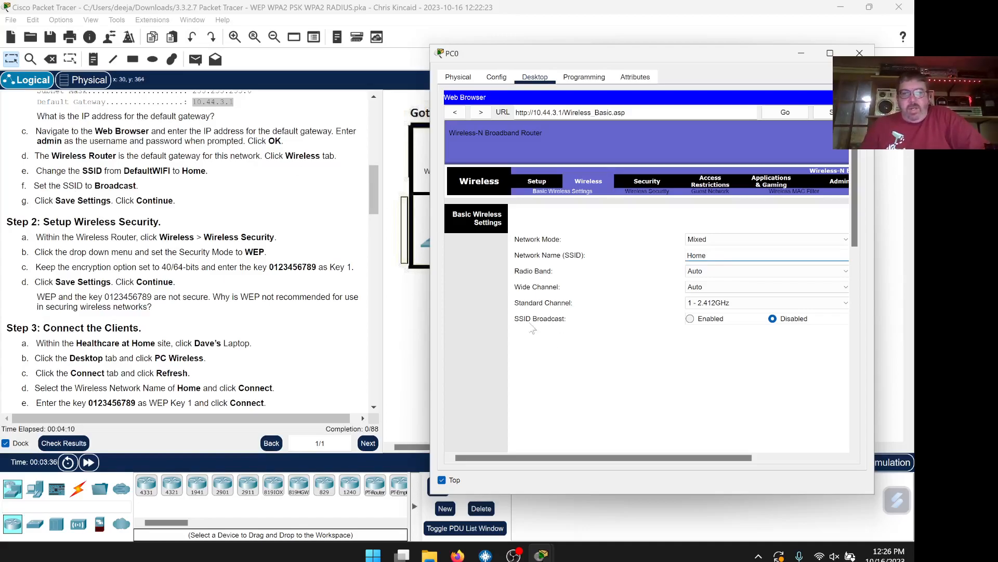
Enable SSID Broadcast and save the basic wireless settings
{"action": "scroll", "coordinate": [689, 360], "scroll_direction": "down", "scroll_amount": 1}
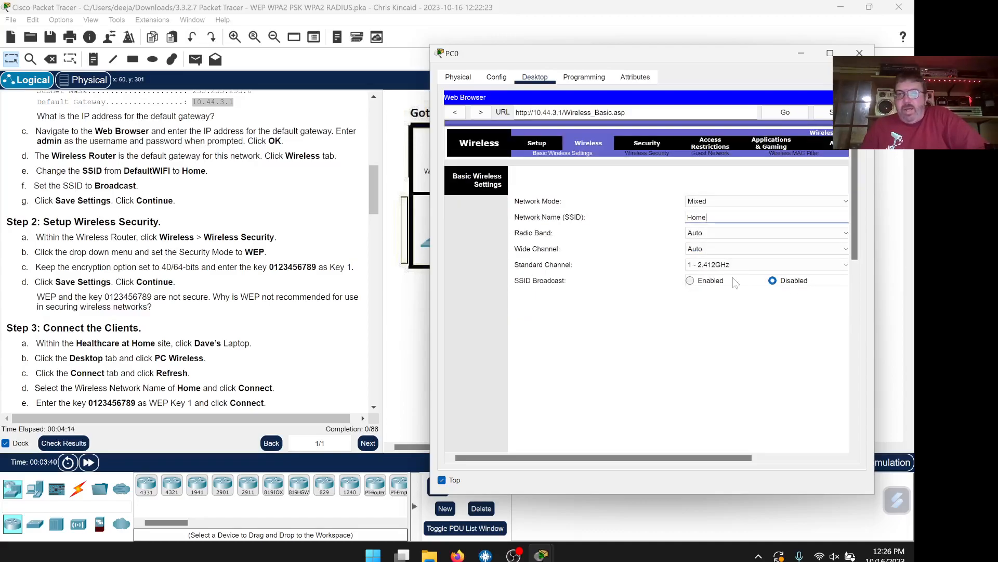
{"action": "left_click", "coordinate": [690, 280]}
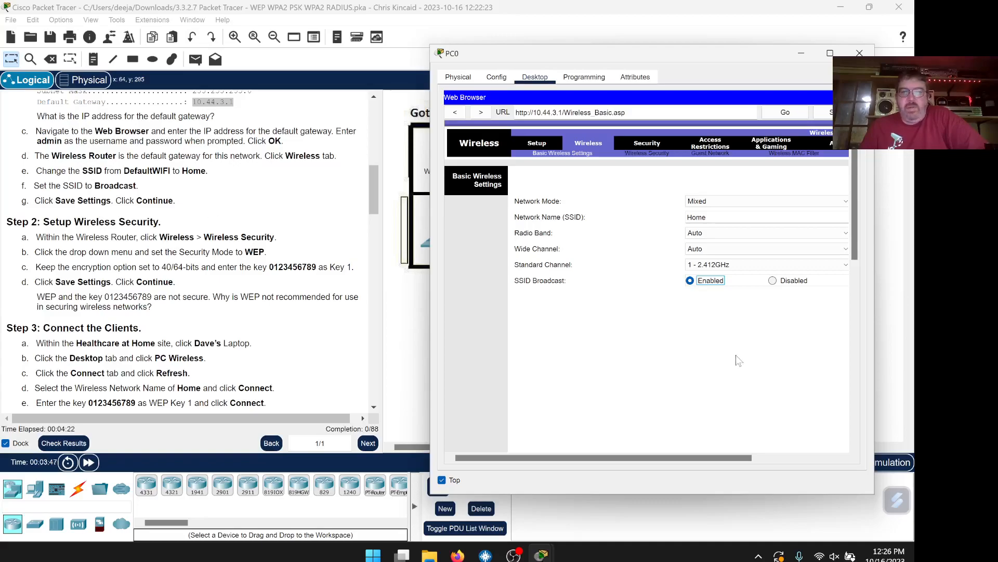
{"action": "scroll", "coordinate": [739, 360], "scroll_direction": "down", "scroll_amount": 5}
{"action": "scroll", "coordinate": [742, 363], "scroll_direction": "down", "scroll_amount": 3}
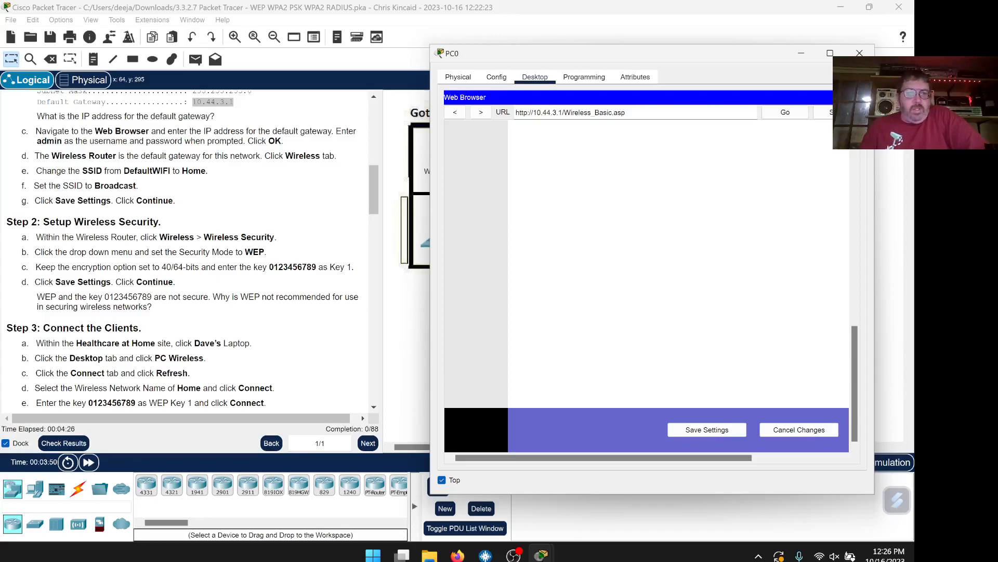
{"action": "scroll", "coordinate": [190, 250], "scroll_direction": "down", "scroll_amount": 3}
{"action": "scroll", "coordinate": [190, 250], "scroll_direction": "up", "scroll_amount": 4}
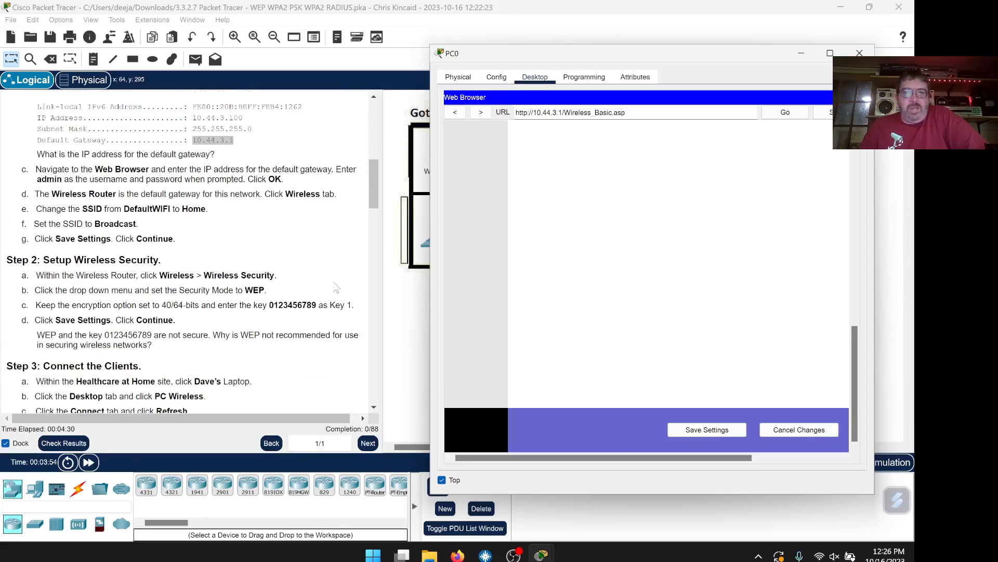
{"action": "left_click", "coordinate": [708, 430]}
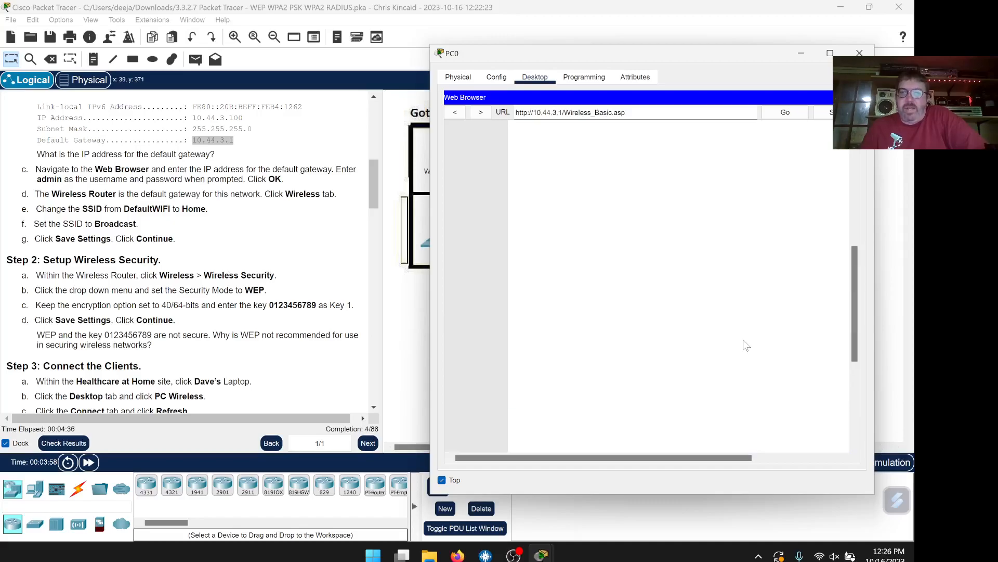
{"action": "scroll", "coordinate": [250, 245], "scroll_direction": "down", "scroll_amount": 3}
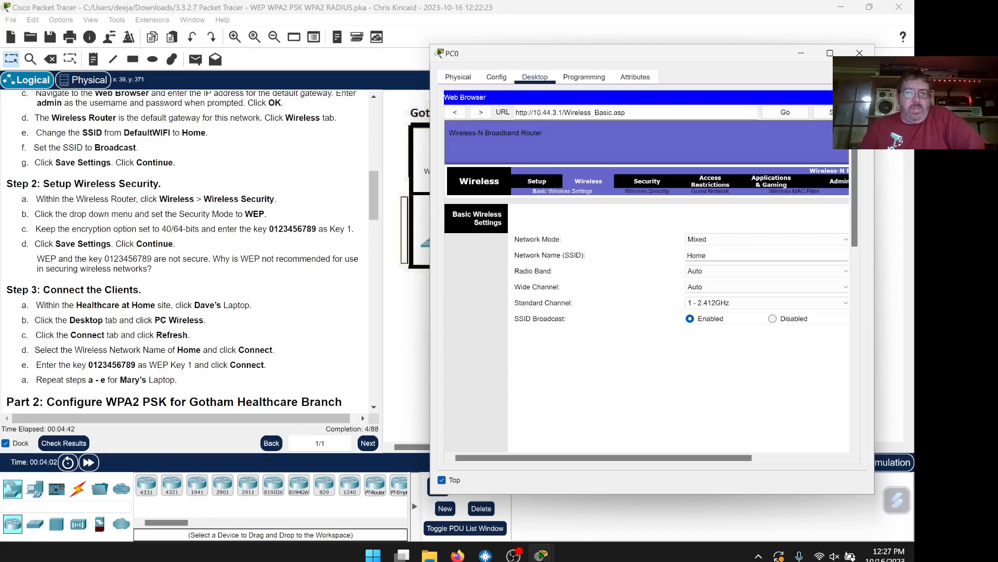
Set the router's wireless security mode to WEP
{"action": "left_click", "coordinate": [648, 192]}
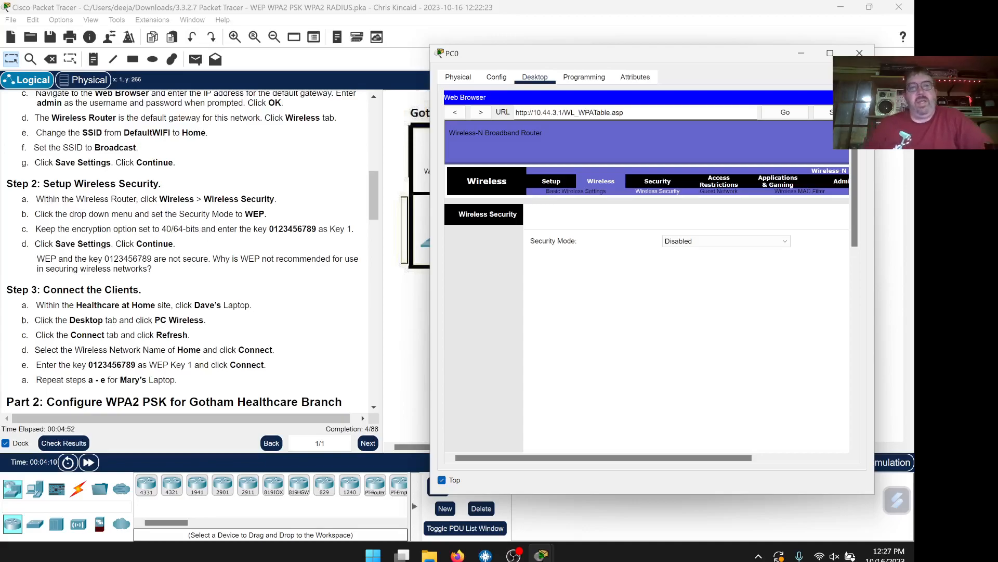
{"action": "left_click", "coordinate": [732, 242]}
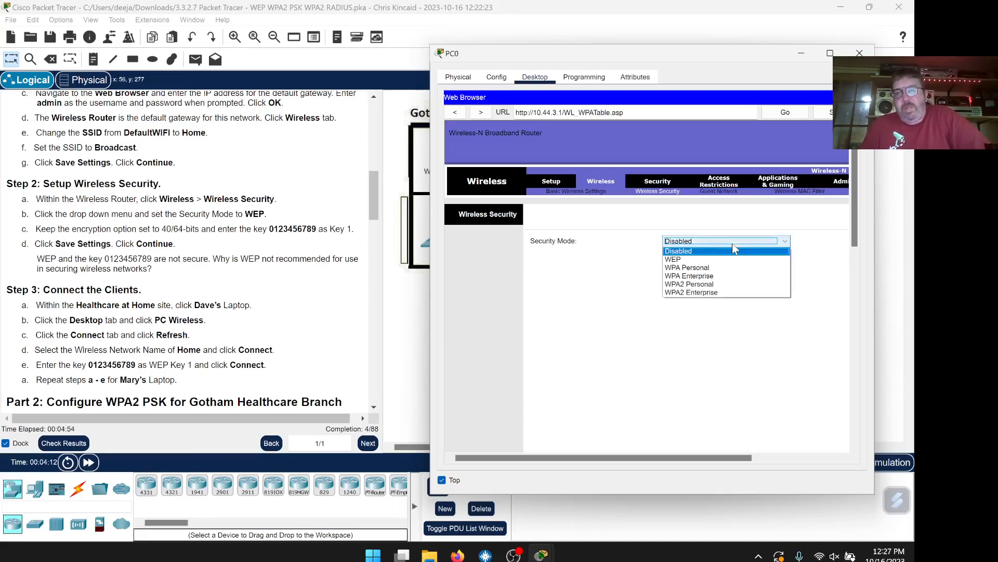
{"action": "left_click", "coordinate": [726, 259]}
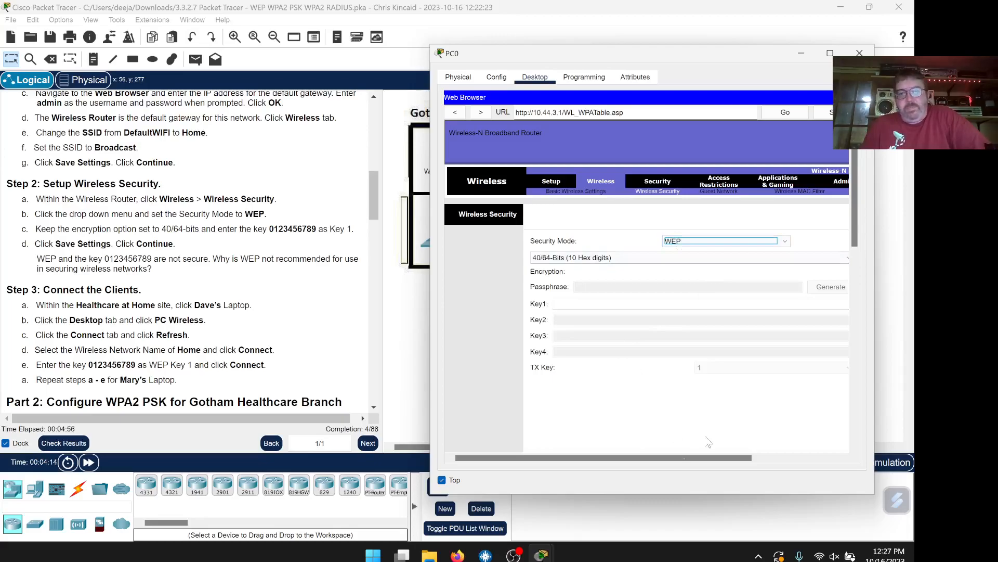
Copy the lab's WEP key from the instructions and paste it into Key 1
{"action": "left_click_drag", "start_coordinate": [427, 346], "coordinate": [288, 347]}
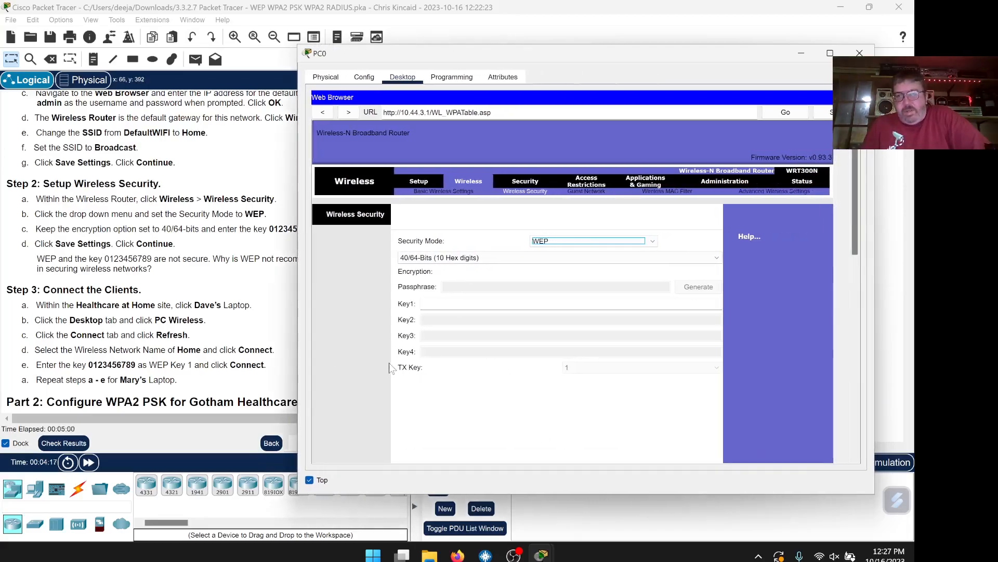
{"action": "left_click_drag", "start_coordinate": [587, 60], "coordinate": [624, 56]}
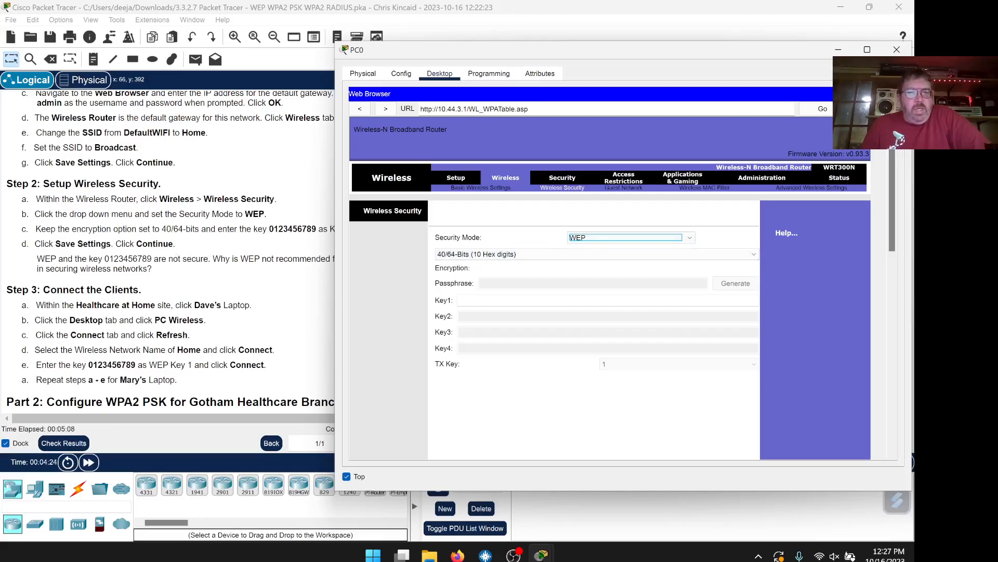
{"action": "left_click_drag", "start_coordinate": [386, 55], "coordinate": [420, 49]}
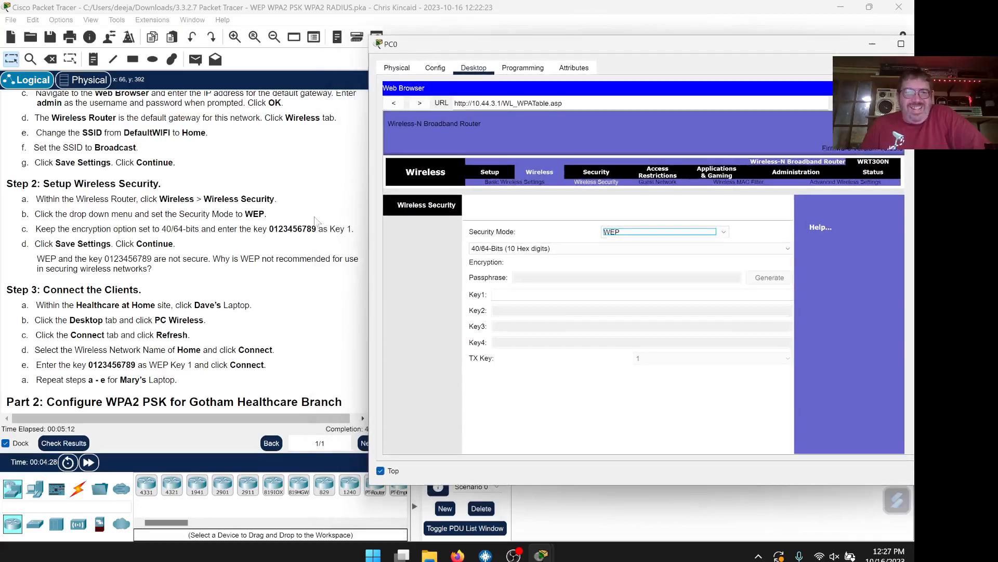
{"action": "left_click_drag", "start_coordinate": [317, 229], "coordinate": [279, 230]}
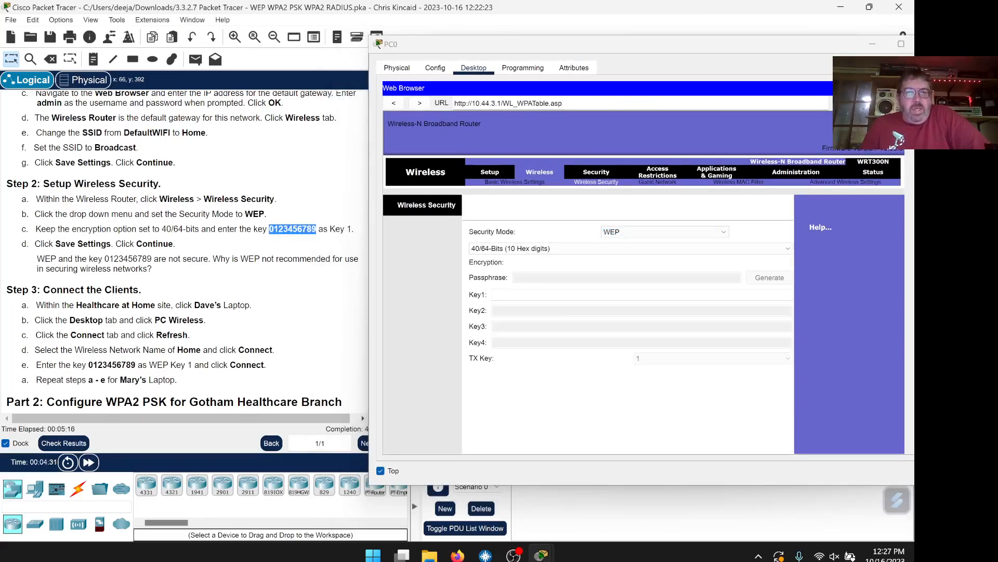
{"action": "right_click", "coordinate": [278, 230]}
{"action": "left_click", "coordinate": [290, 240]}
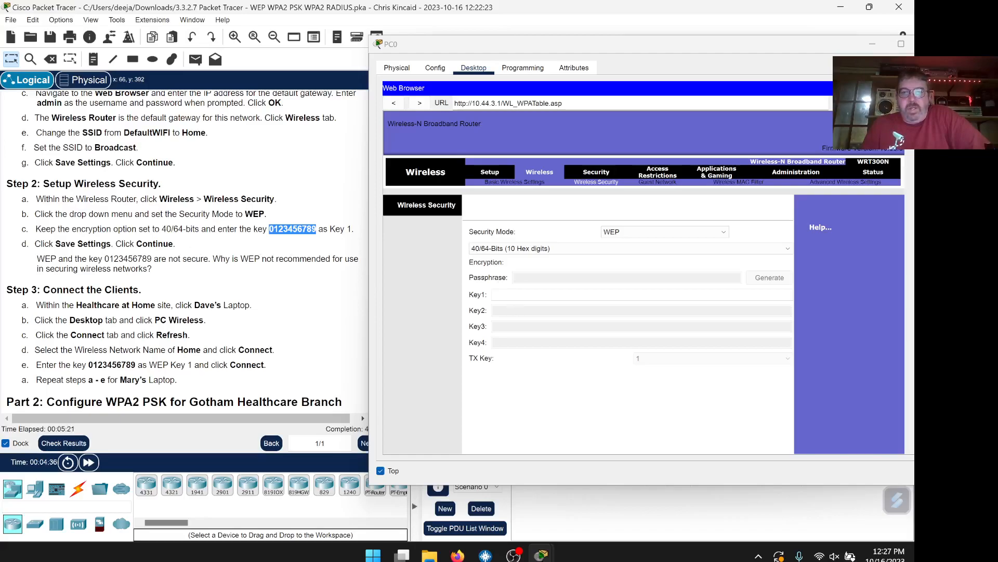
{"action": "left_click", "coordinate": [511, 295]}
{"action": "right_click", "coordinate": [511, 295]}
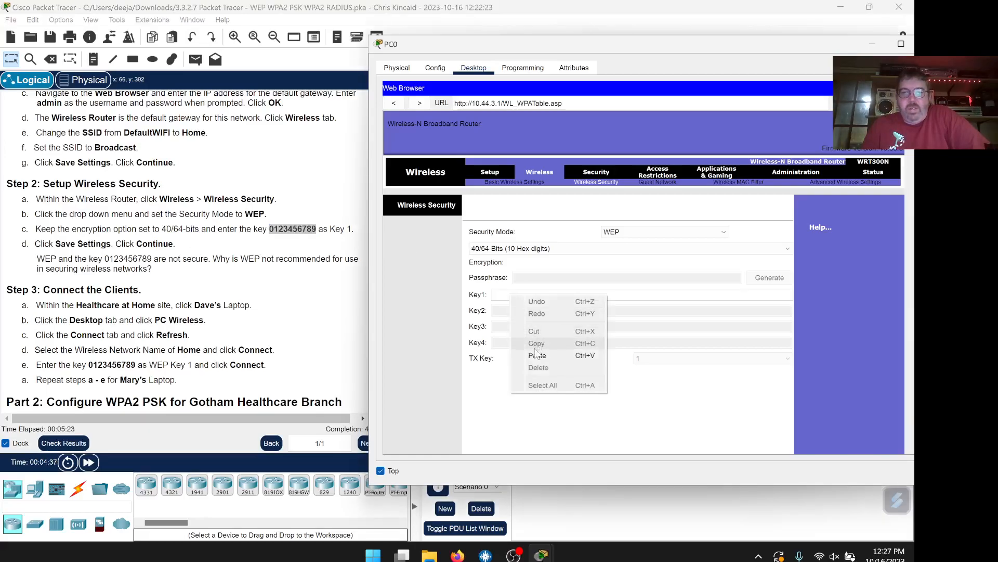
{"action": "left_click", "coordinate": [535, 354]}
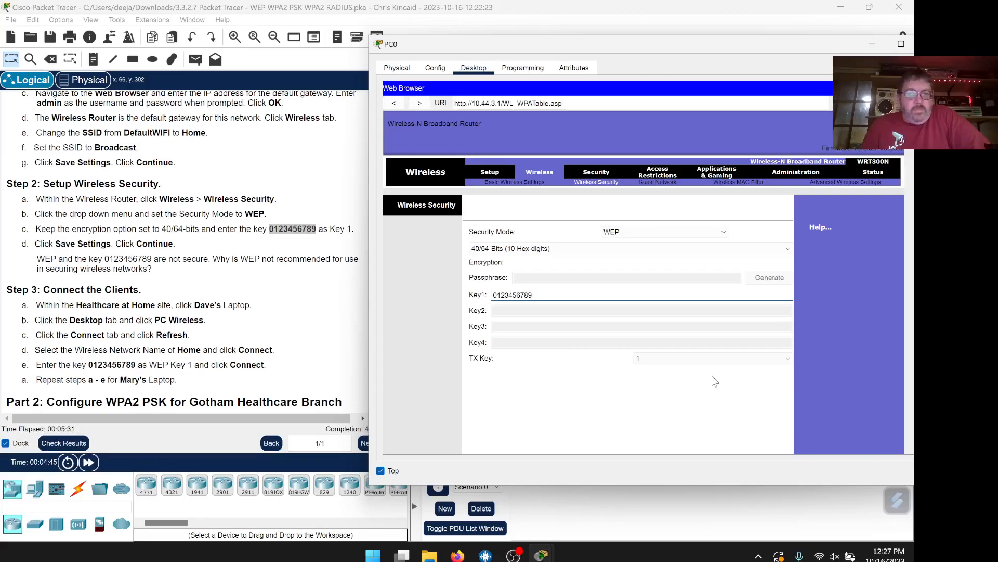
{"action": "scroll", "coordinate": [714, 381], "scroll_direction": "down", "scroll_amount": 5}
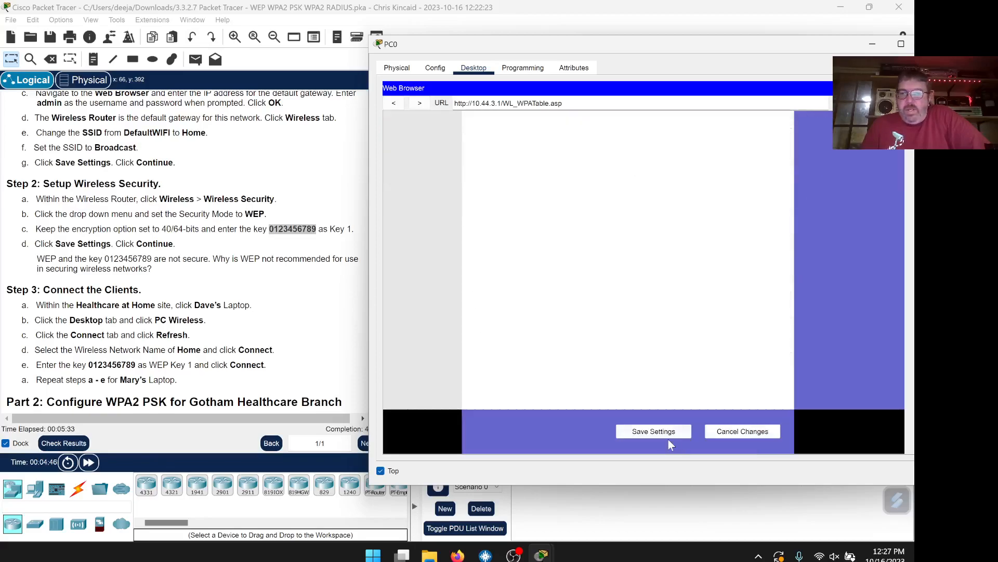
Save the router's WEP security settings and close PC0's window
{"action": "left_click", "coordinate": [669, 437]}
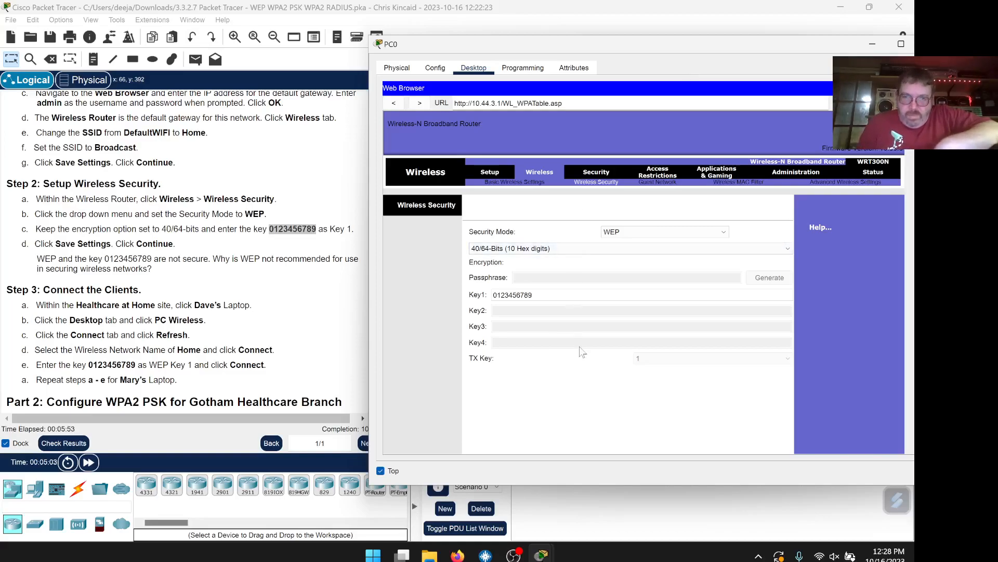
{"action": "left_click_drag", "start_coordinate": [613, 42], "coordinate": [585, 34]}
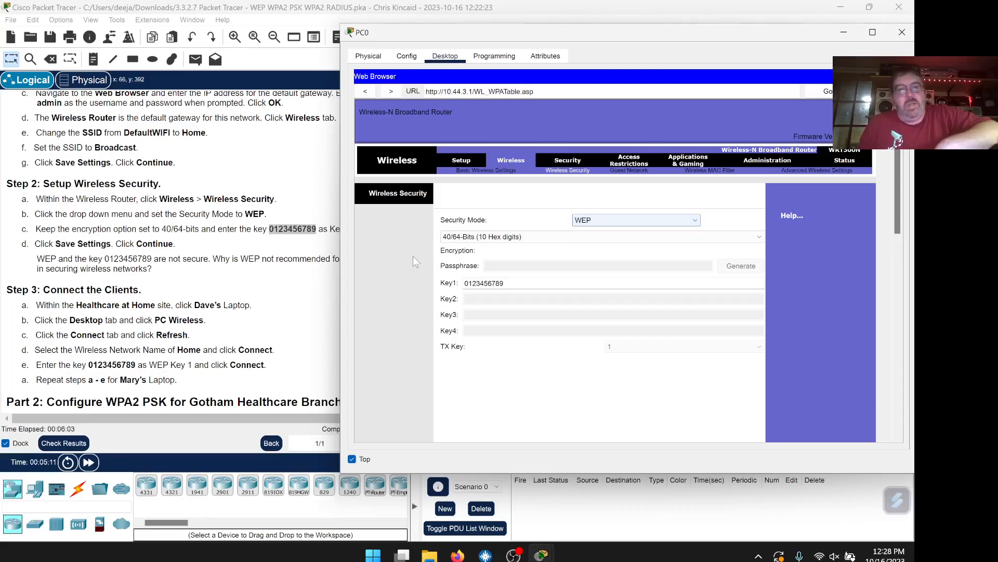
{"action": "left_click_drag", "start_coordinate": [466, 29], "coordinate": [459, 23]}
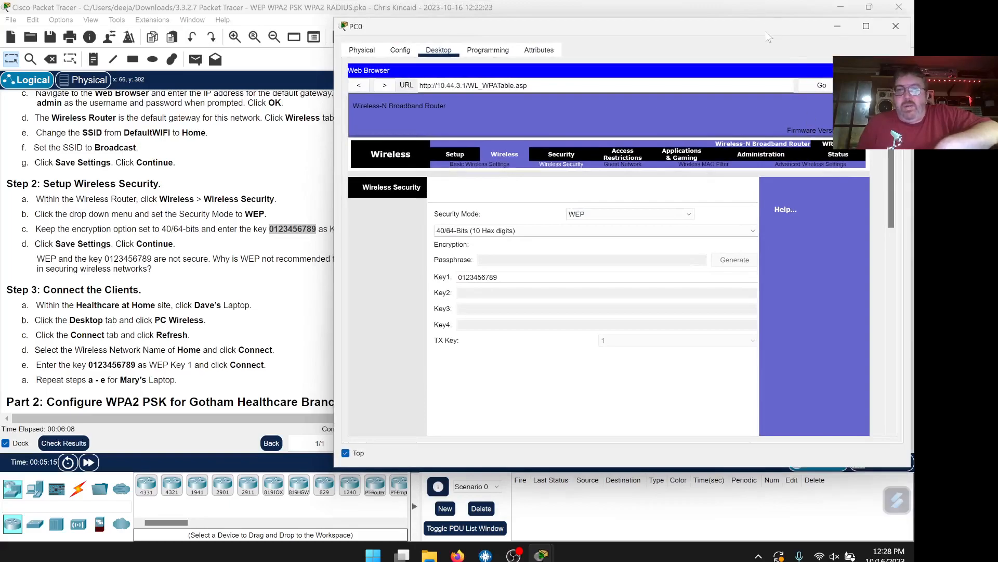
{"action": "left_click_drag", "start_coordinate": [717, 27], "coordinate": [728, 30]}
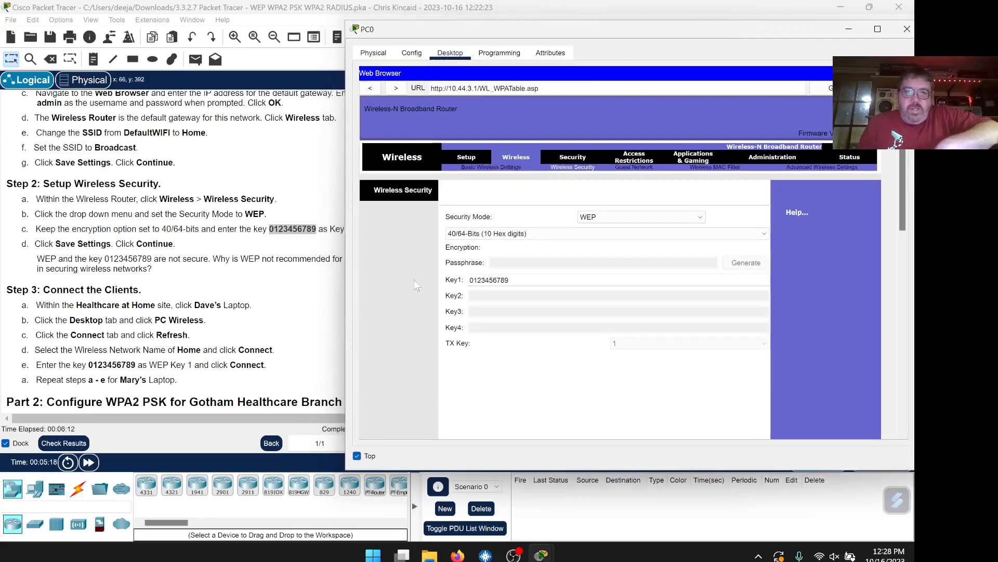
{"action": "scroll", "coordinate": [235, 274], "scroll_direction": "down", "scroll_amount": 1}
{"action": "scroll", "coordinate": [235, 274], "scroll_direction": "down", "scroll_amount": 1}
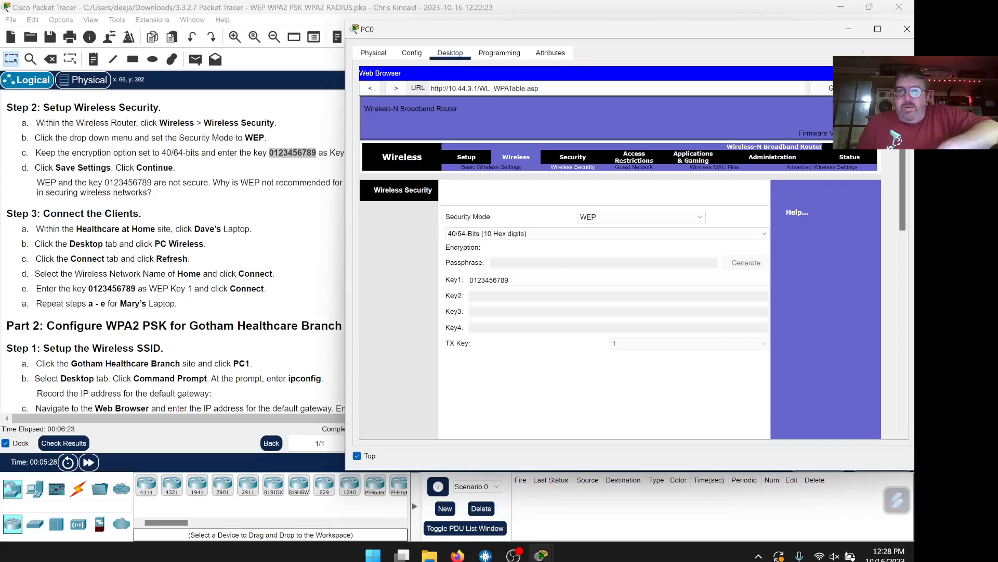
{"action": "left_click", "coordinate": [907, 29]}
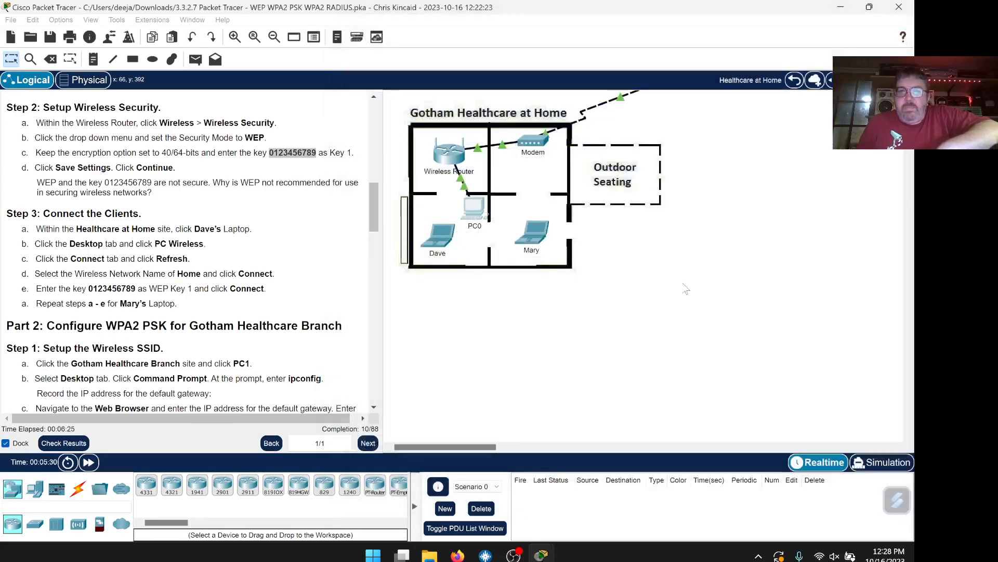
{"action": "left_click", "coordinate": [446, 239]}
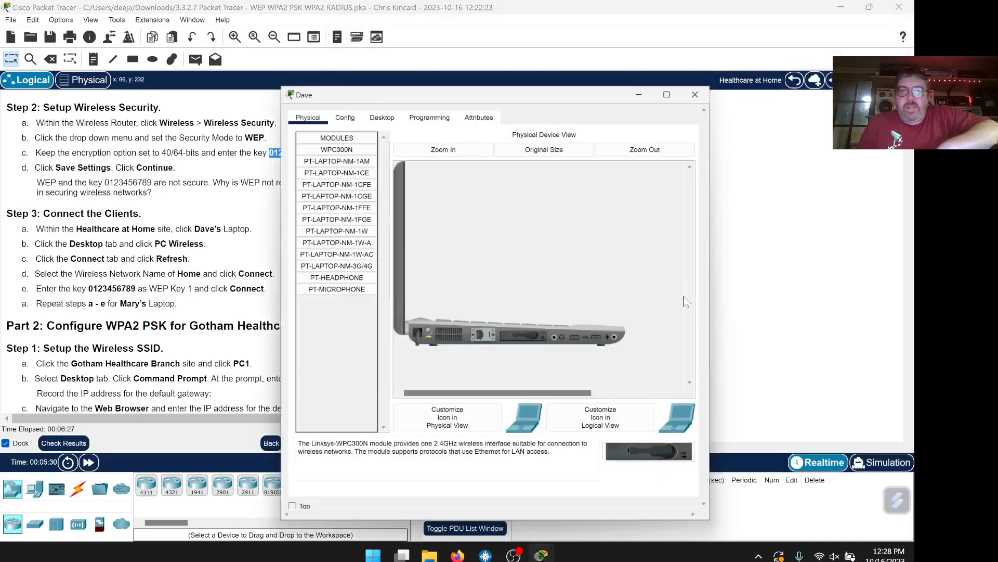
{"action": "left_click", "coordinate": [286, 514]}
{"action": "left_click_drag", "start_coordinate": [485, 93], "coordinate": [644, 67]}
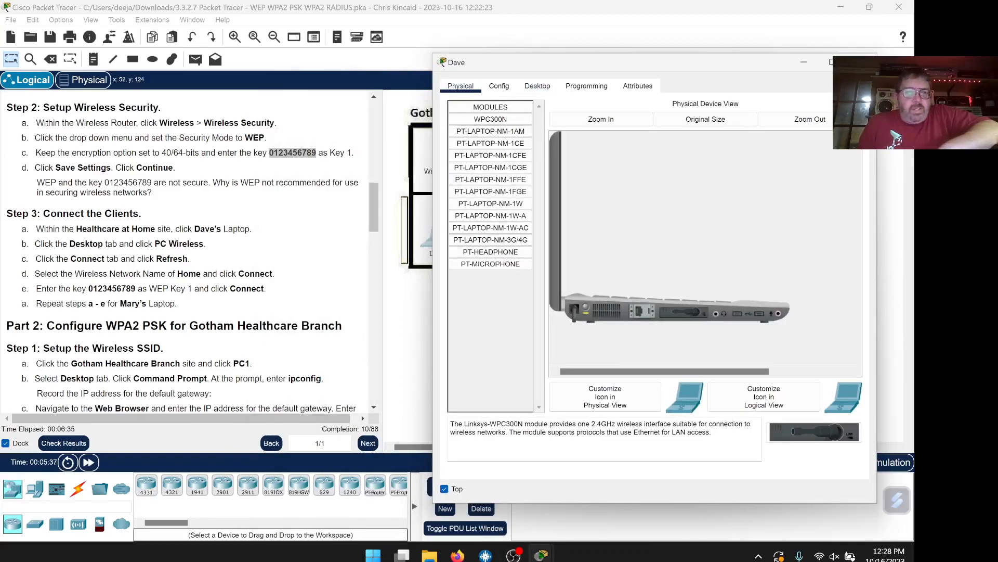
{"action": "left_click", "coordinate": [537, 86]}
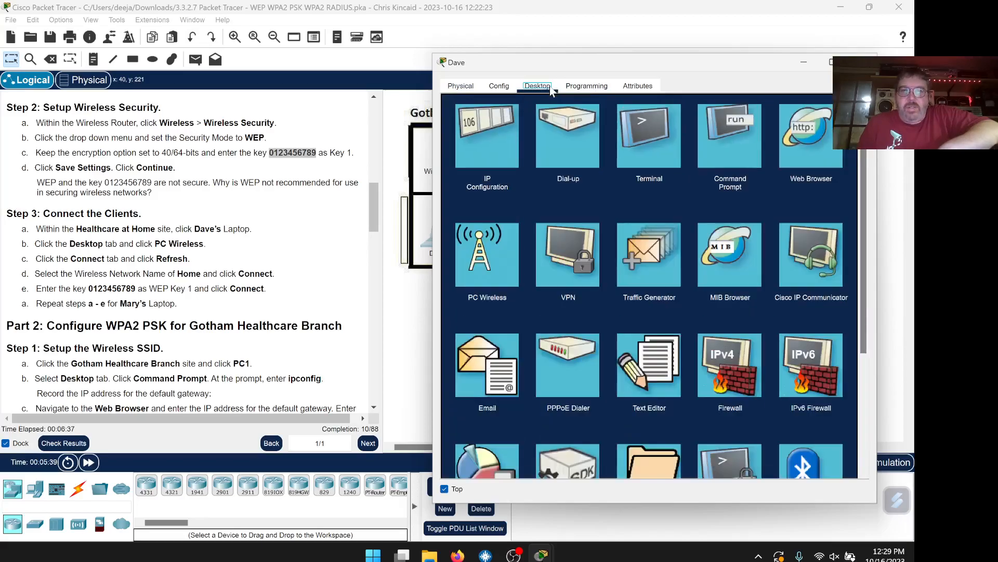
{"action": "left_click", "coordinate": [492, 275]}
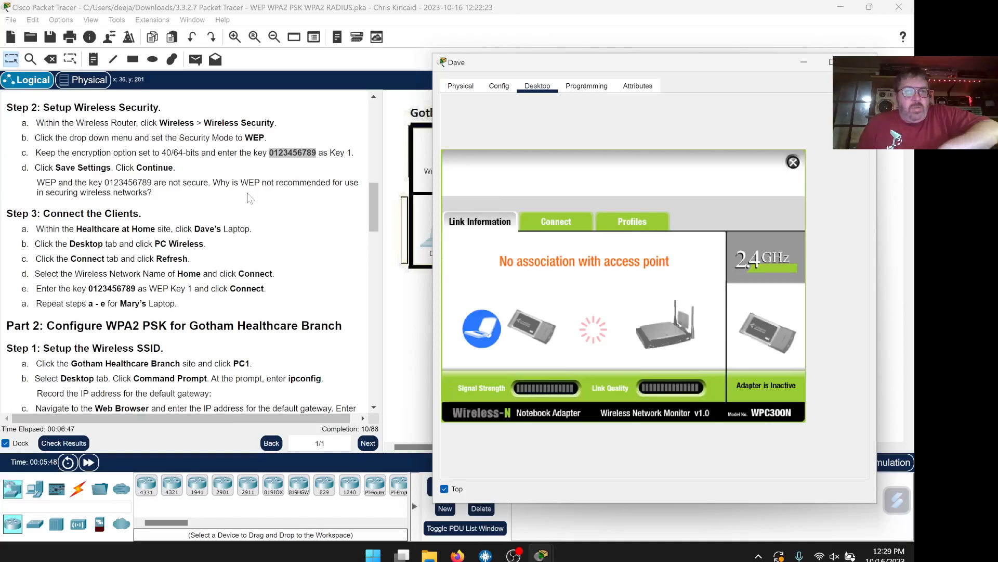
{"action": "scroll", "coordinate": [292, 231], "scroll_direction": "down", "scroll_amount": 1}
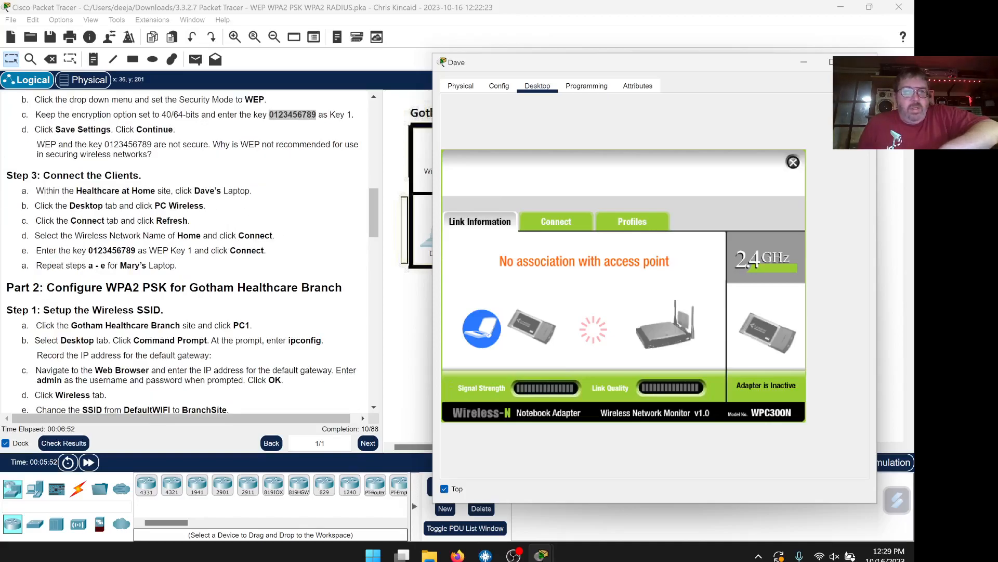
{"action": "left_click", "coordinate": [566, 220]}
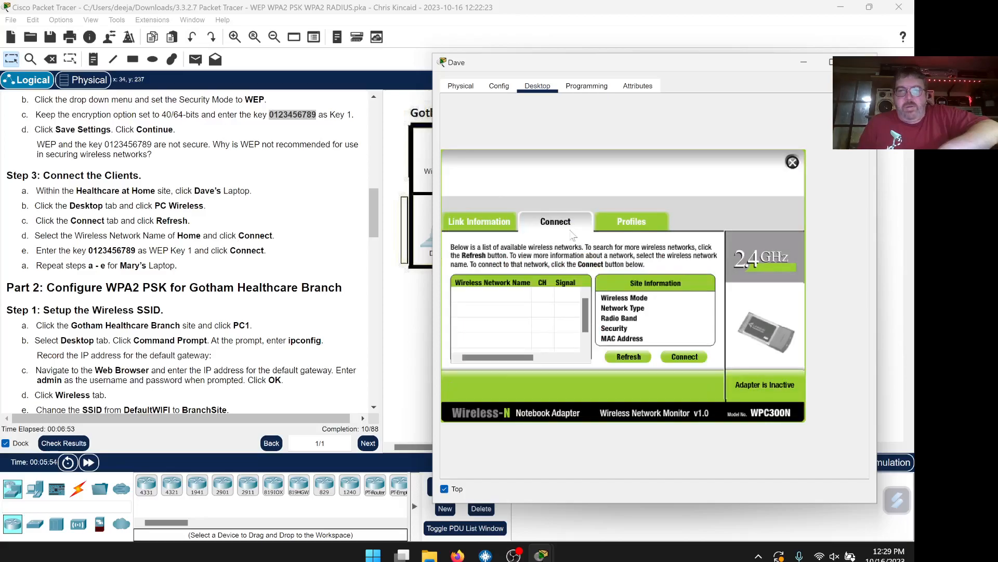
{"action": "left_click", "coordinate": [633, 361]}
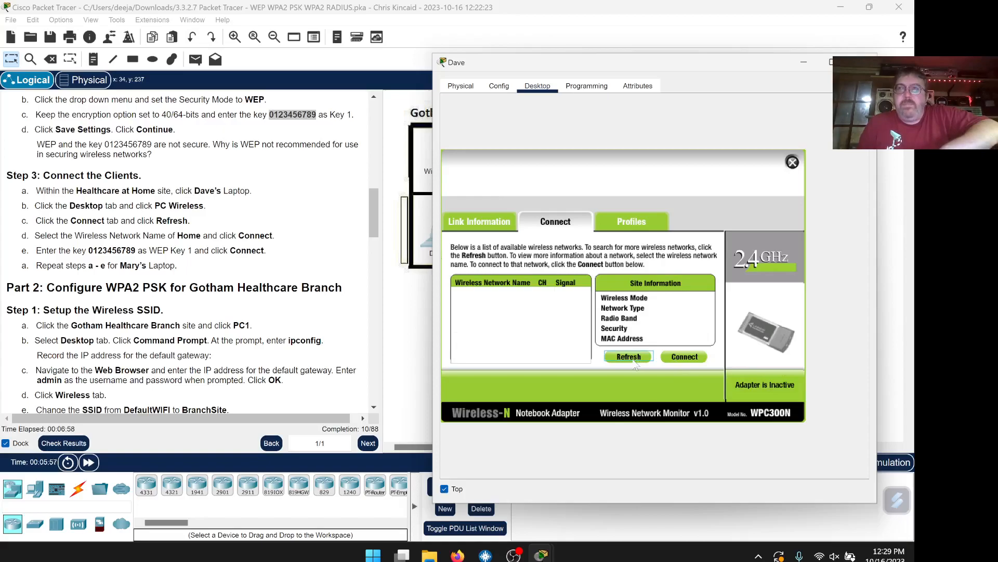
{"action": "left_click", "coordinate": [631, 359]}
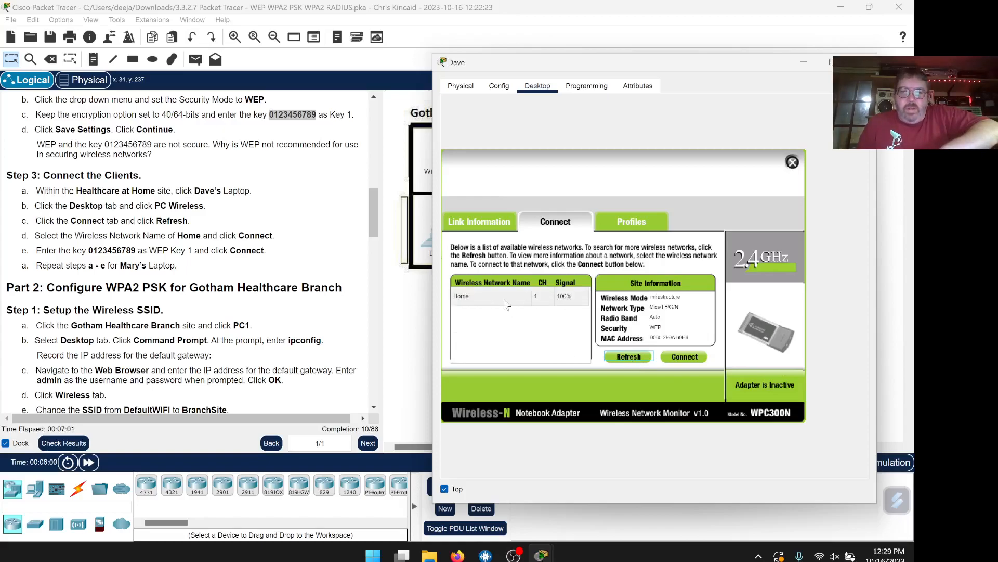
{"action": "left_click", "coordinate": [483, 301]}
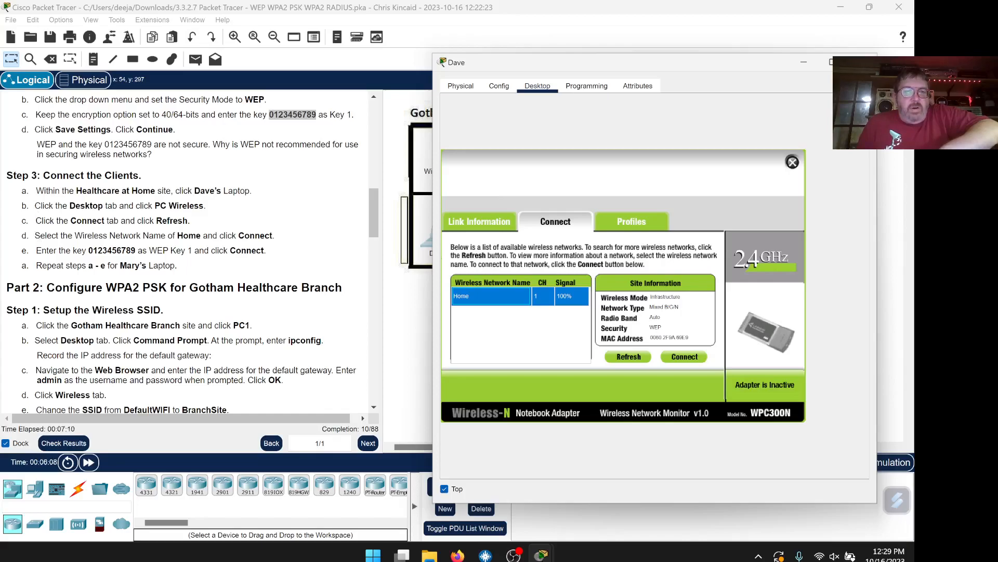
{"action": "left_click", "coordinate": [697, 359]}
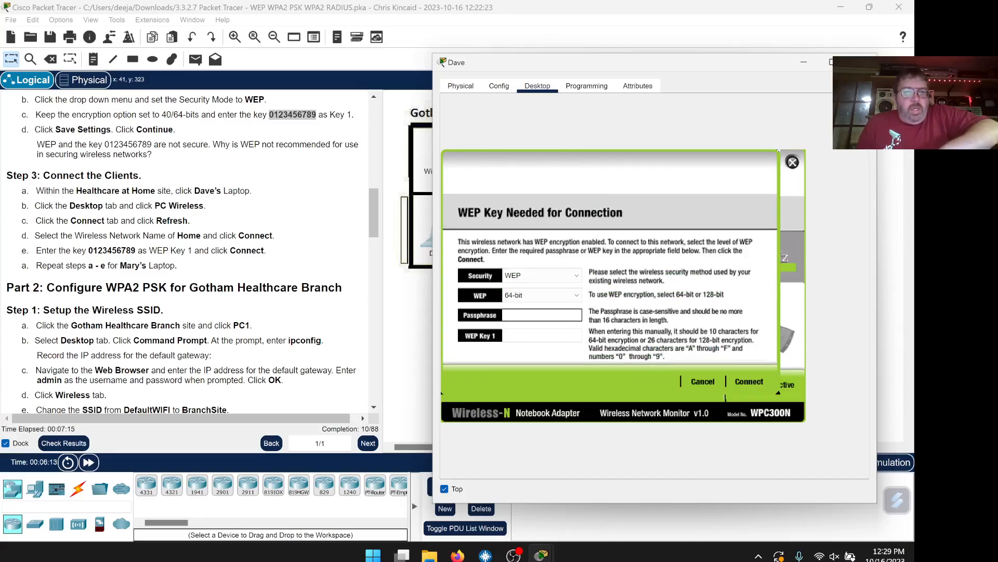
Paste the WEP key from step e into WEP Key 1, connect, and close Dave's window
{"action": "left_click_drag", "start_coordinate": [89, 251], "coordinate": [126, 251]}
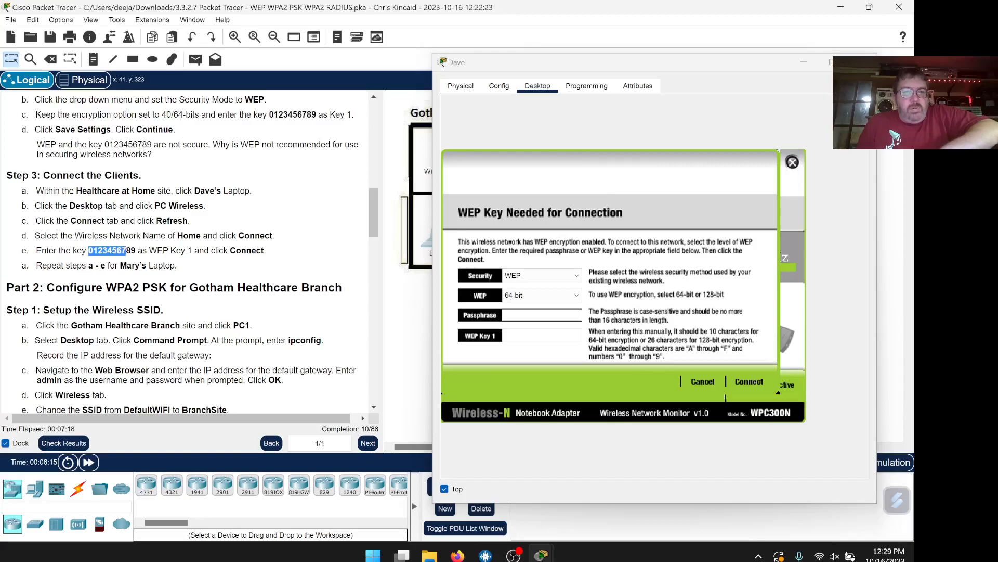
{"action": "right_click", "coordinate": [132, 252]}
{"action": "left_click", "coordinate": [153, 264]}
{"action": "left_click", "coordinate": [532, 317]}
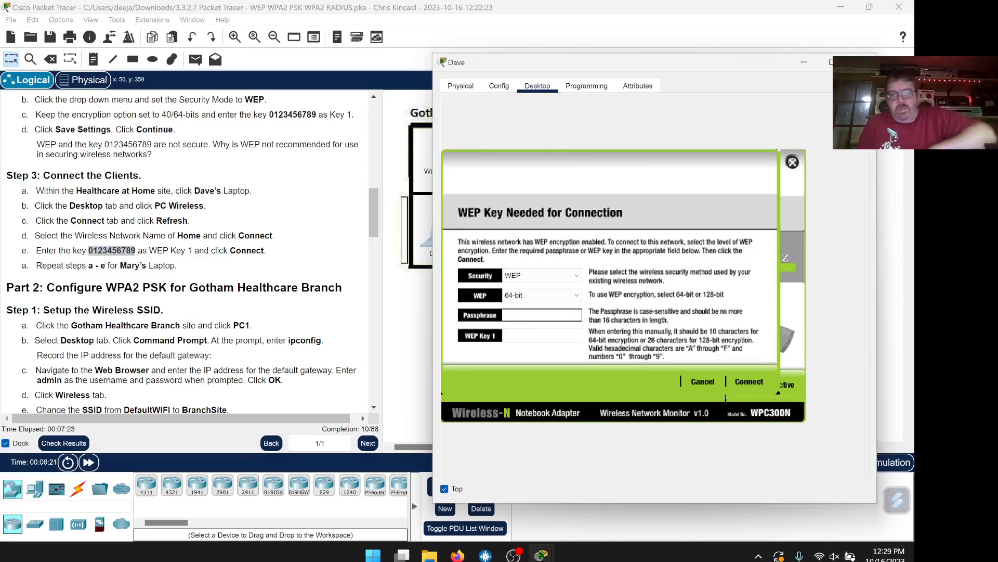
{"action": "right_click", "coordinate": [517, 336]}
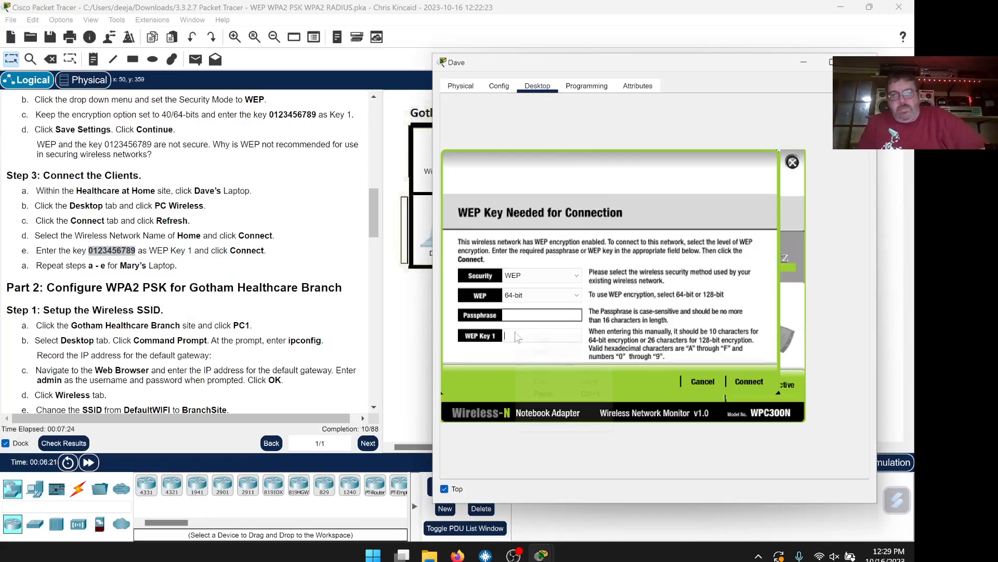
{"action": "left_click", "coordinate": [543, 393]}
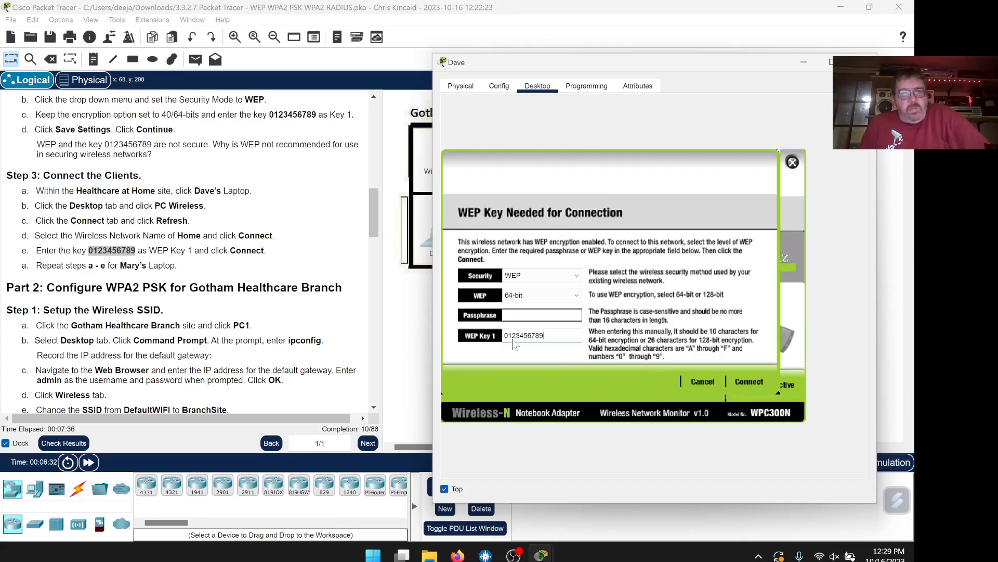
{"action": "left_click", "coordinate": [743, 384]}
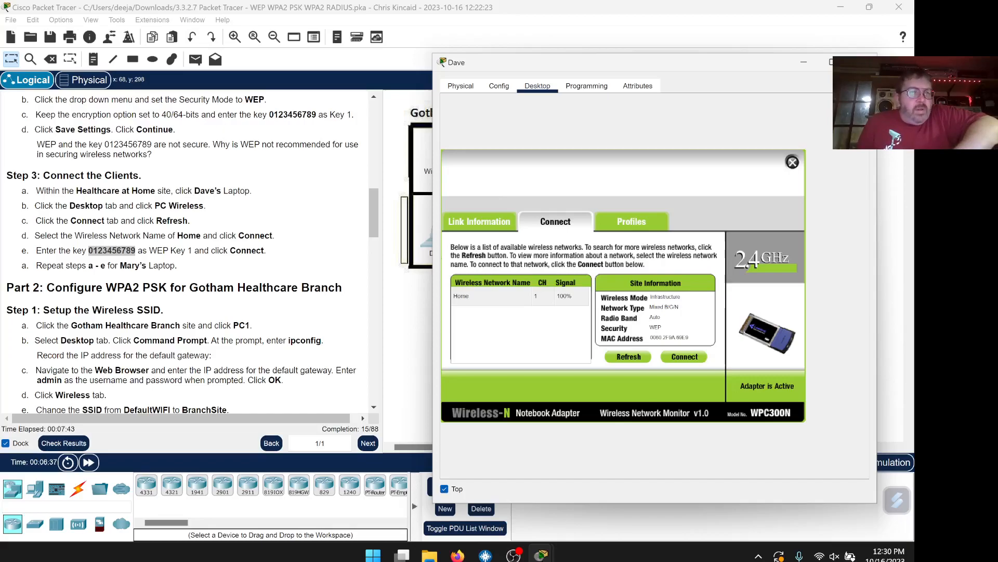
{"action": "double_click", "coordinate": [22, 267]}
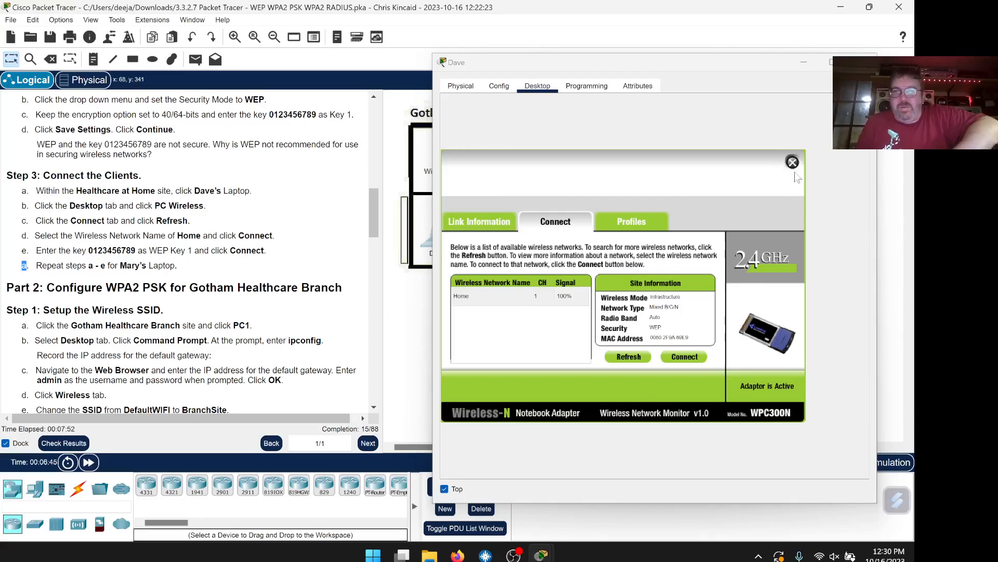
{"action": "left_click", "coordinate": [862, 62]}
{"action": "left_click", "coordinate": [533, 236]}
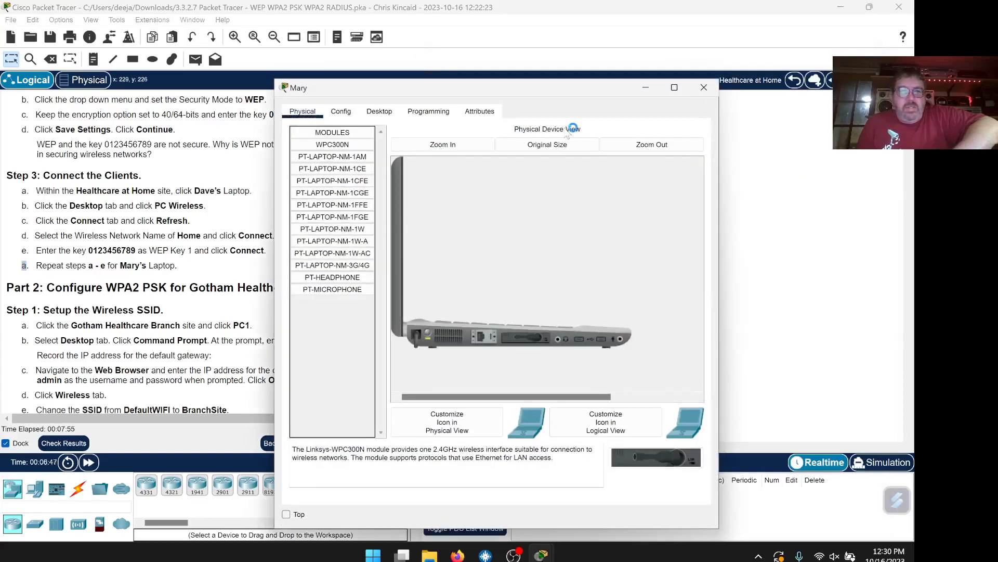
{"action": "left_click", "coordinate": [286, 514]}
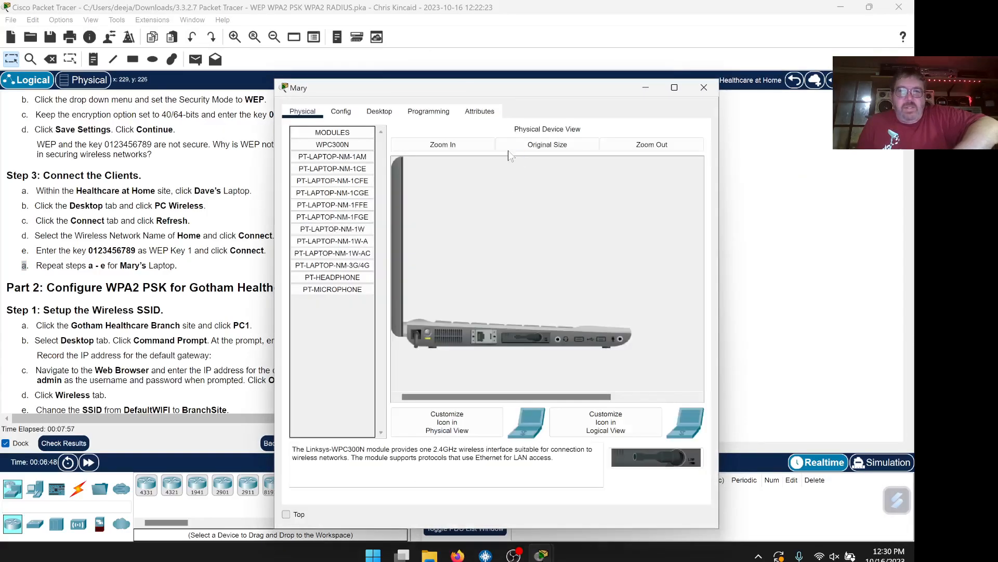
{"action": "left_click_drag", "start_coordinate": [497, 88], "coordinate": [547, 64]}
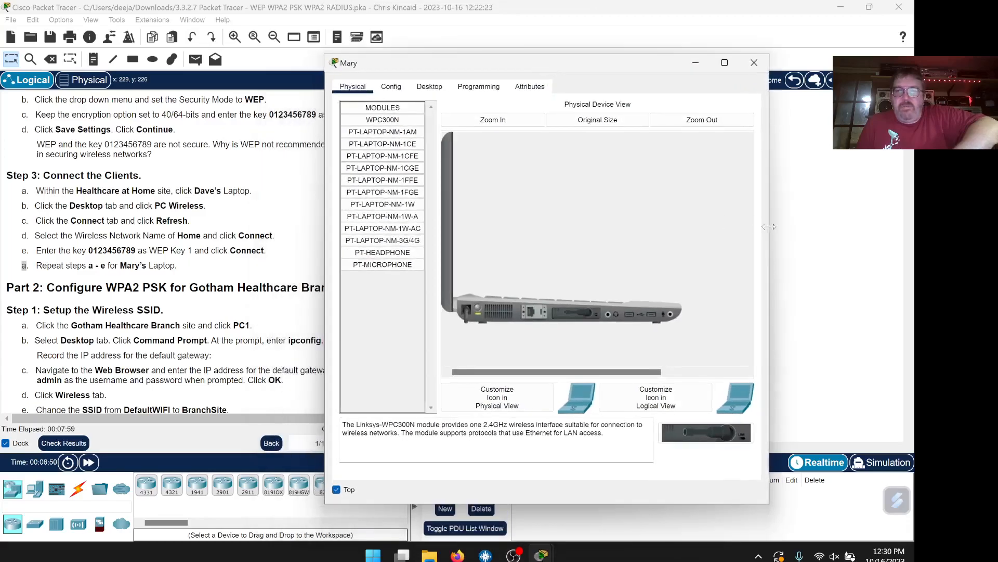
{"action": "left_click_drag", "start_coordinate": [770, 231], "coordinate": [851, 238]}
{"action": "left_click", "coordinate": [430, 86]}
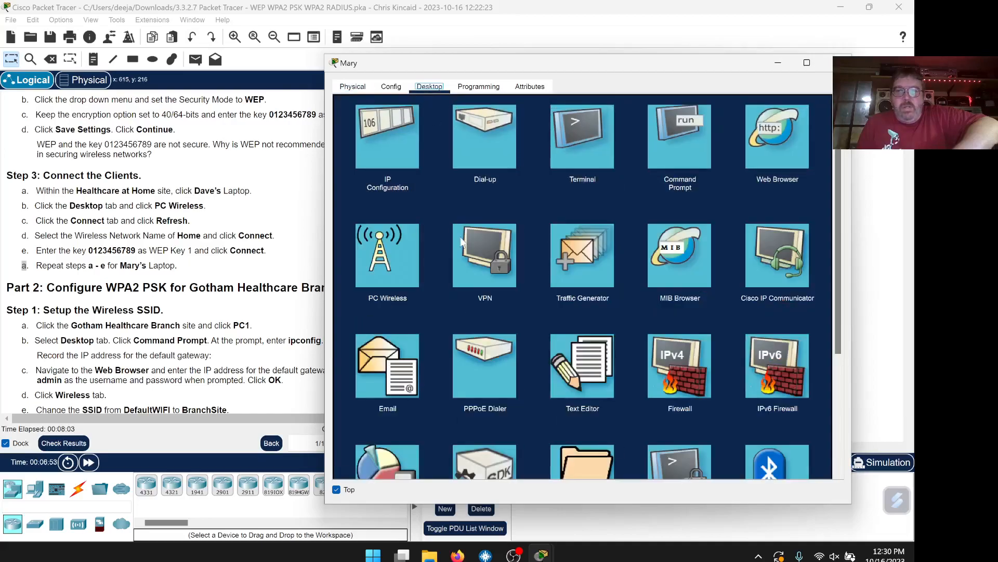
{"action": "left_click", "coordinate": [419, 269]}
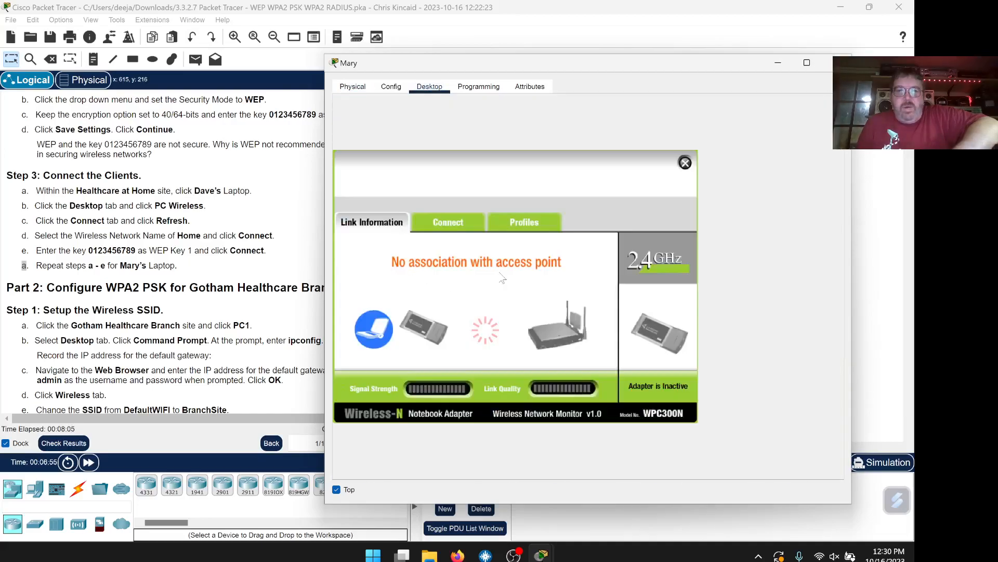
{"action": "left_click", "coordinate": [459, 223]}
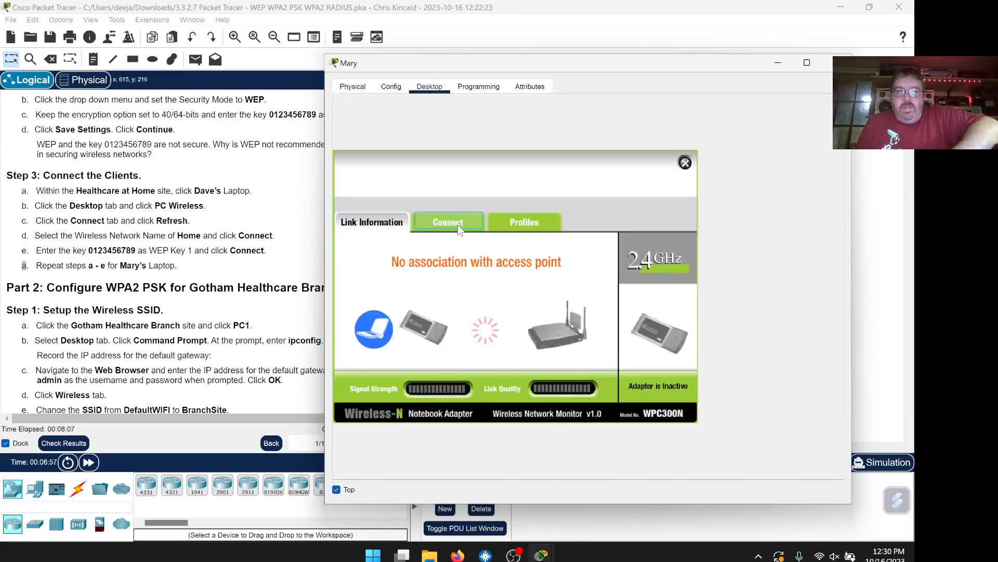
Refresh, select Home, paste the WEP key into Key 1 and connect
{"action": "left_click", "coordinate": [521, 357]}
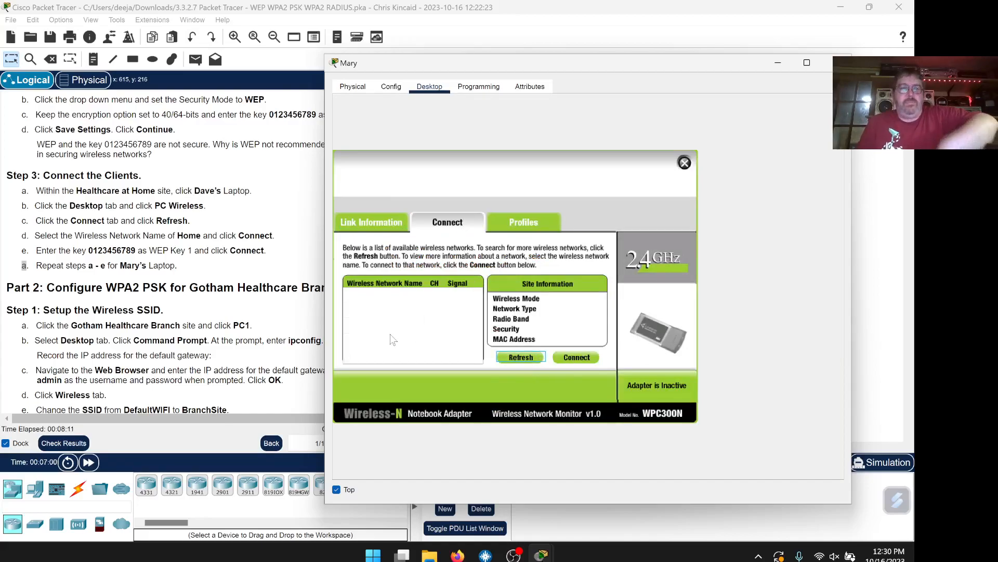
{"action": "left_click", "coordinate": [372, 298]}
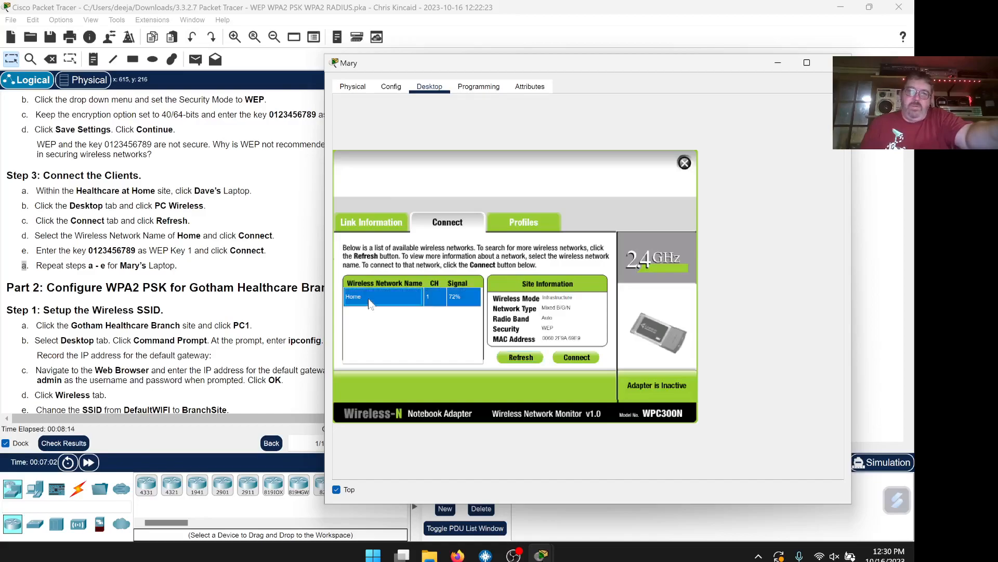
{"action": "left_click", "coordinate": [576, 357]}
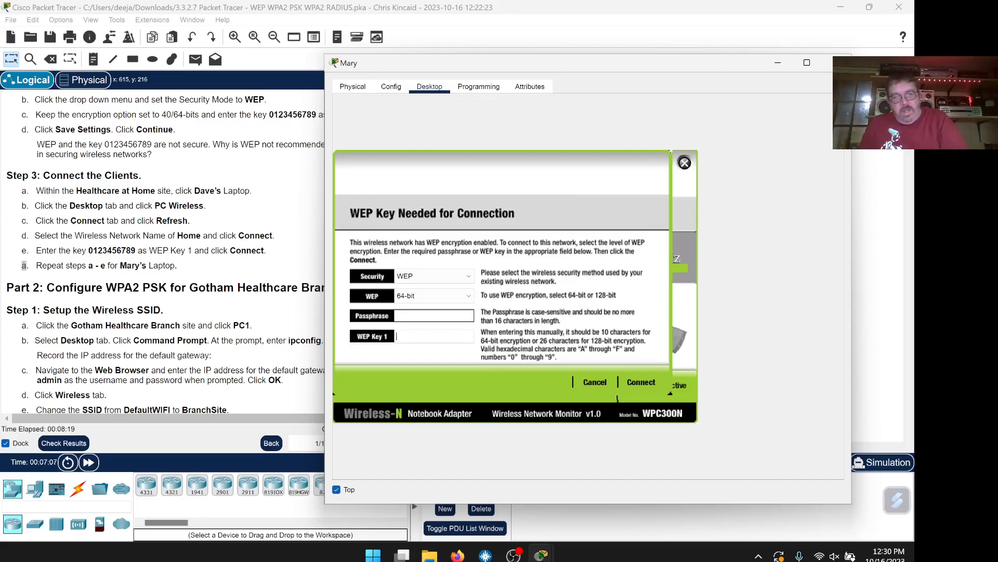
{"action": "right_click", "coordinate": [414, 337]}
{"action": "left_click", "coordinate": [448, 397]}
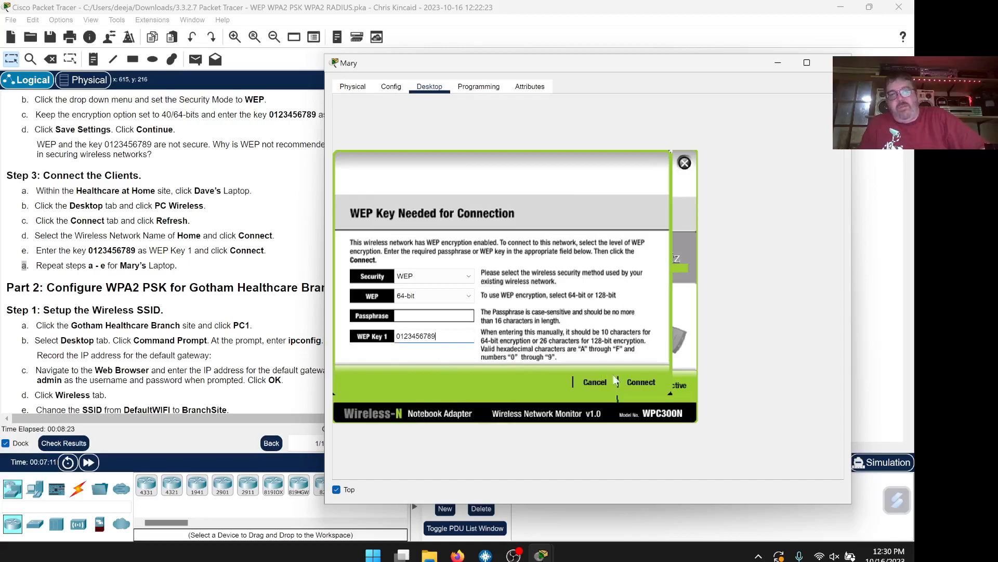
{"action": "left_click", "coordinate": [638, 383]}
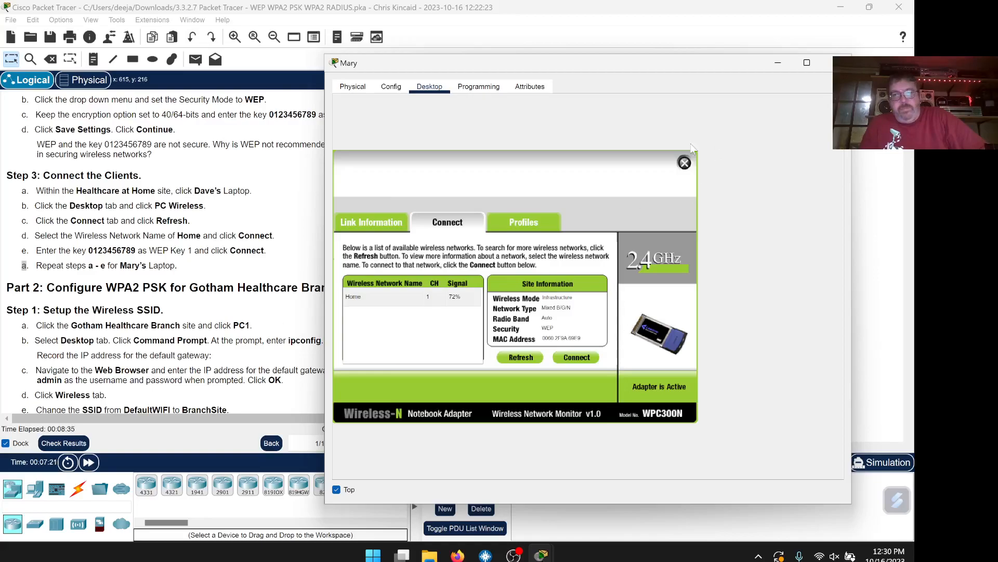
{"action": "scroll", "coordinate": [215, 278], "scroll_direction": "down", "scroll_amount": 3}
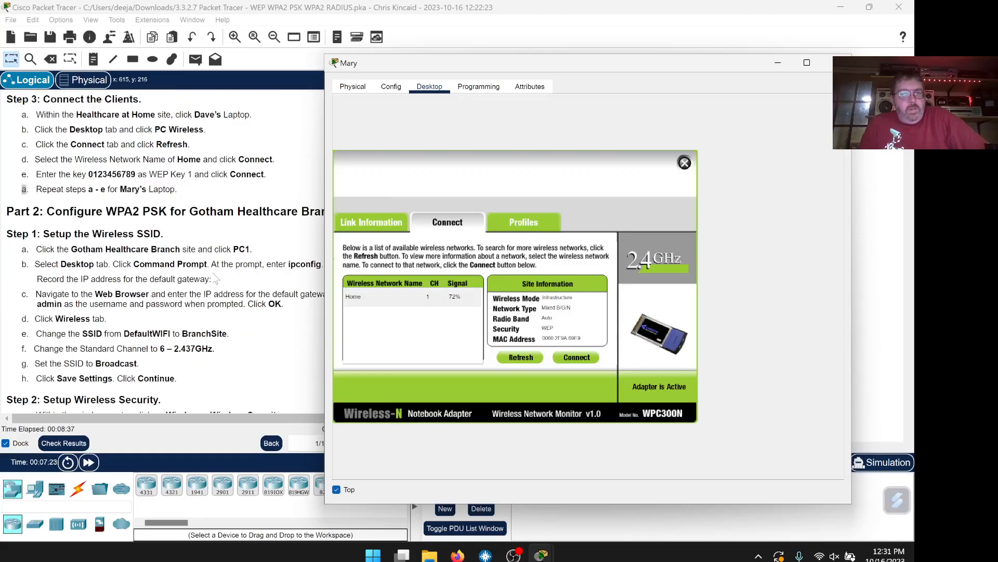
{"action": "left_click_drag", "start_coordinate": [408, 67], "coordinate": [469, 62]}
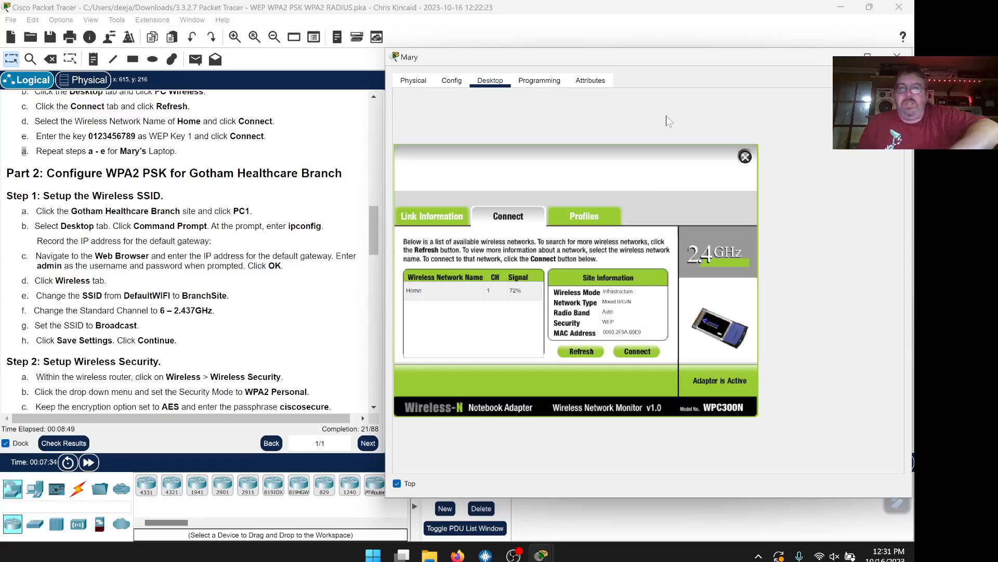
{"action": "left_click_drag", "start_coordinate": [819, 59], "coordinate": [780, 50]}
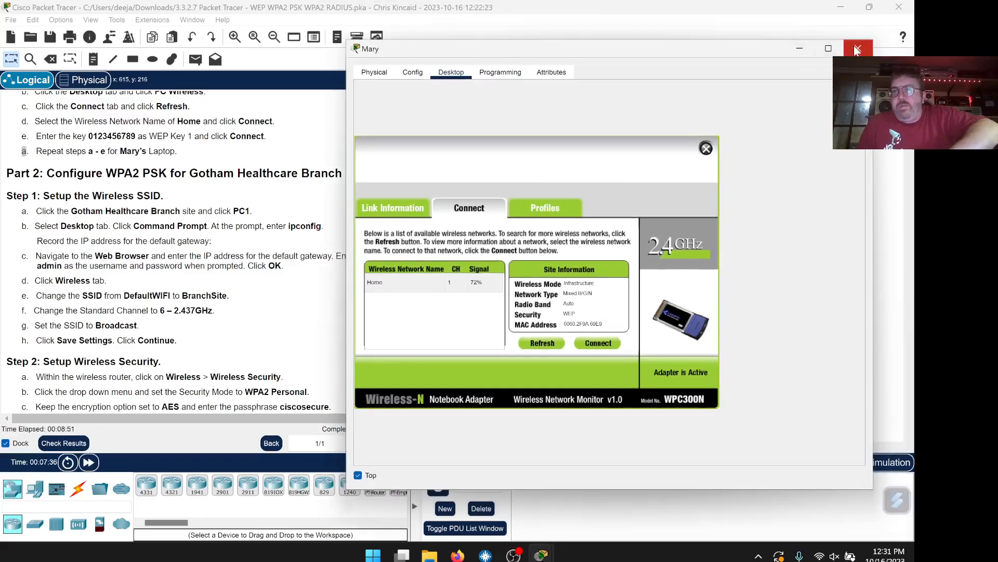
{"action": "left_click", "coordinate": [858, 48]}
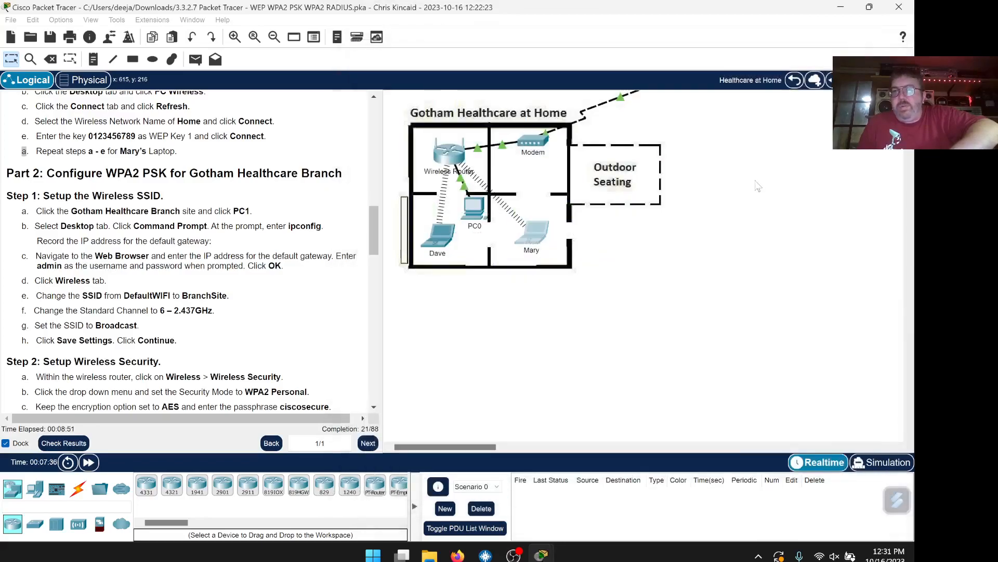
{"action": "left_click", "coordinate": [795, 80]}
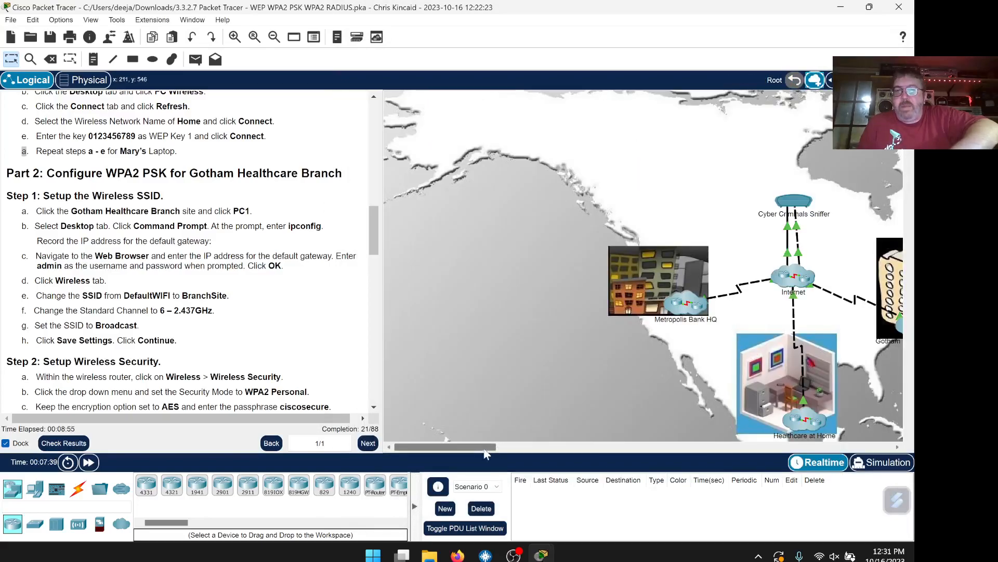
{"action": "left_click_drag", "start_coordinate": [484, 448], "coordinate": [532, 448]}
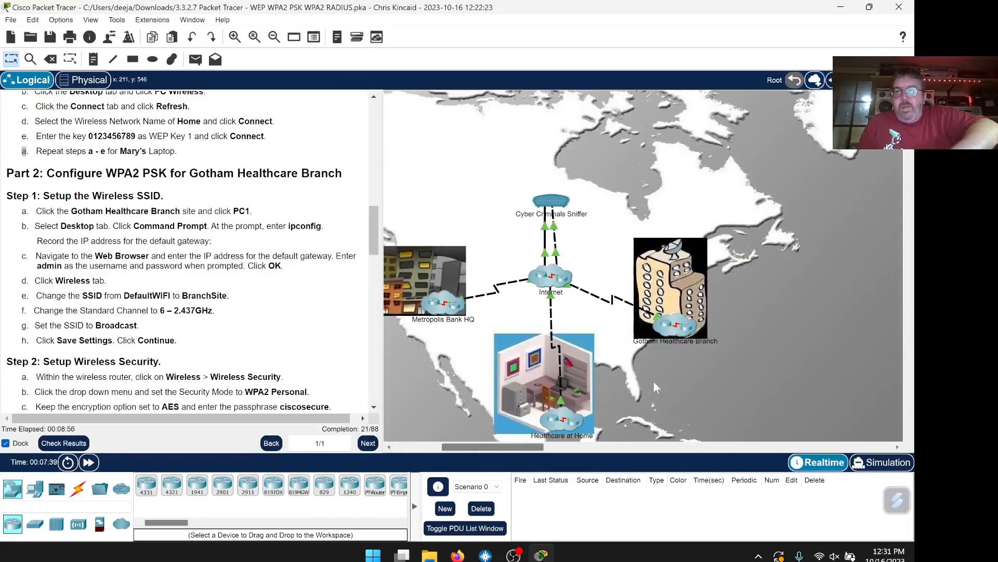
{"action": "left_click", "coordinate": [671, 333]}
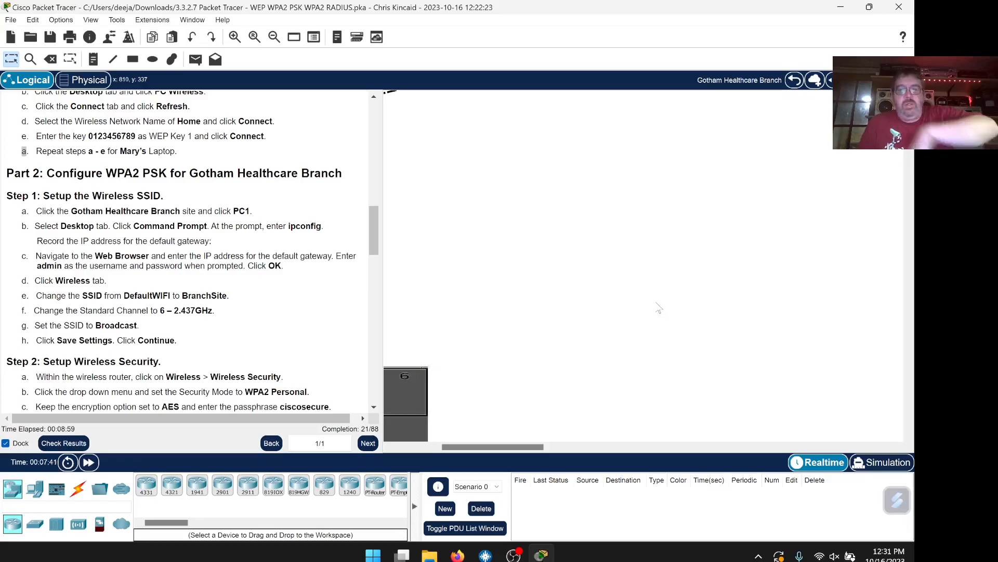
{"action": "left_click_drag", "start_coordinate": [537, 446], "coordinate": [456, 448]}
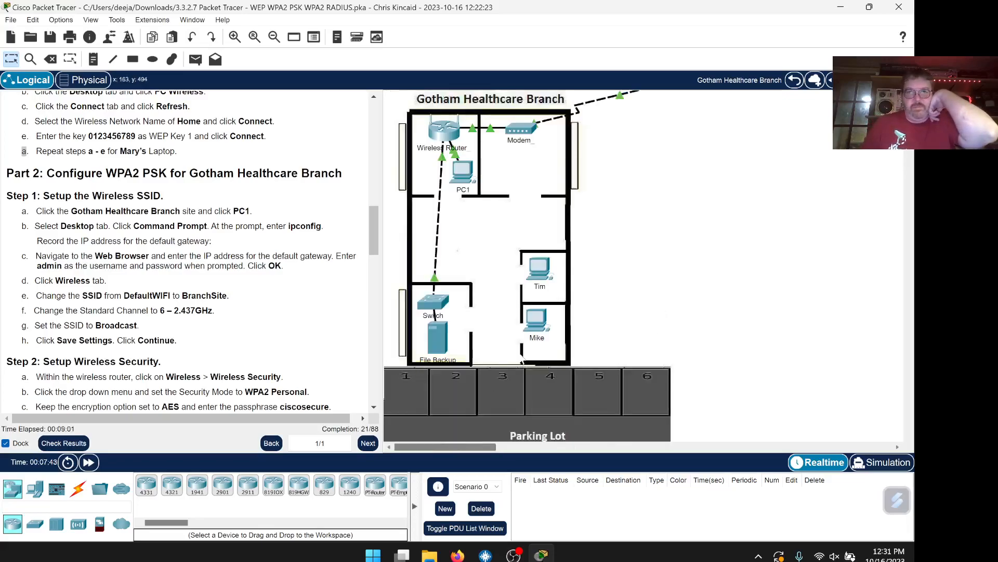
{"action": "left_click", "coordinate": [462, 177]}
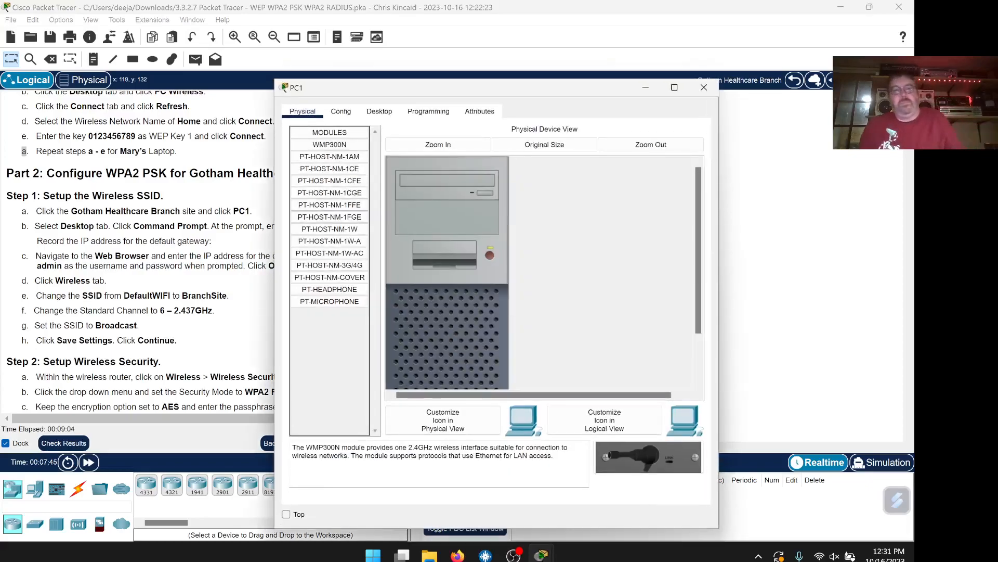
{"action": "left_click", "coordinate": [286, 514]}
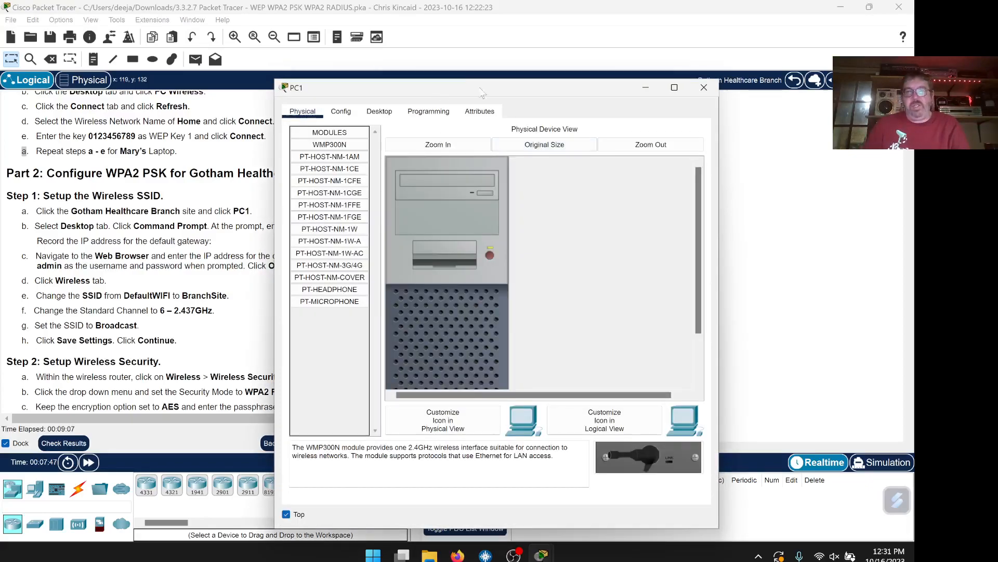
Run ipconfig in PC1's Command Prompt to show its IP settings
{"action": "left_click_drag", "start_coordinate": [437, 90], "coordinate": [608, 52]}
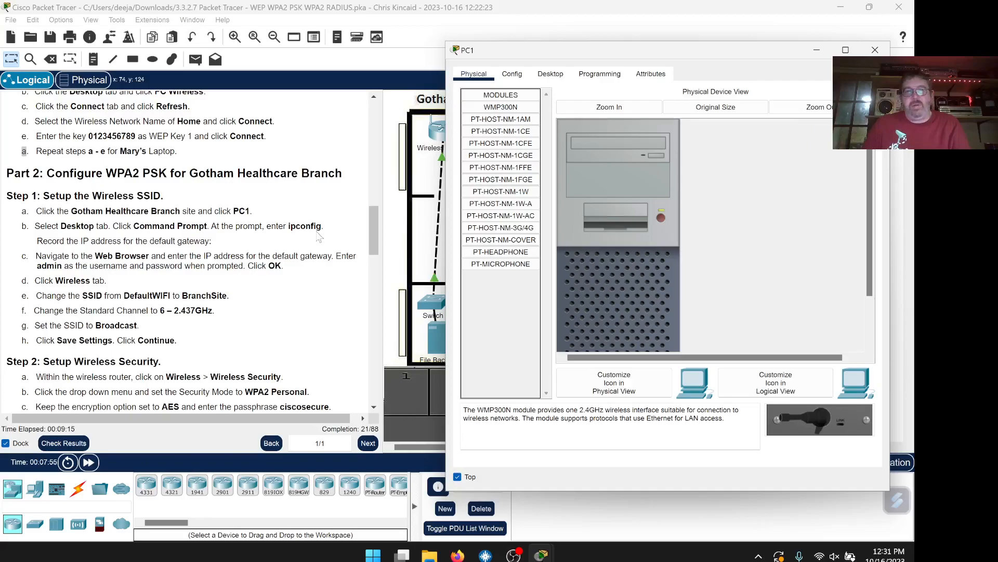
{"action": "left_click", "coordinate": [561, 78]}
{"action": "left_click", "coordinate": [730, 133]}
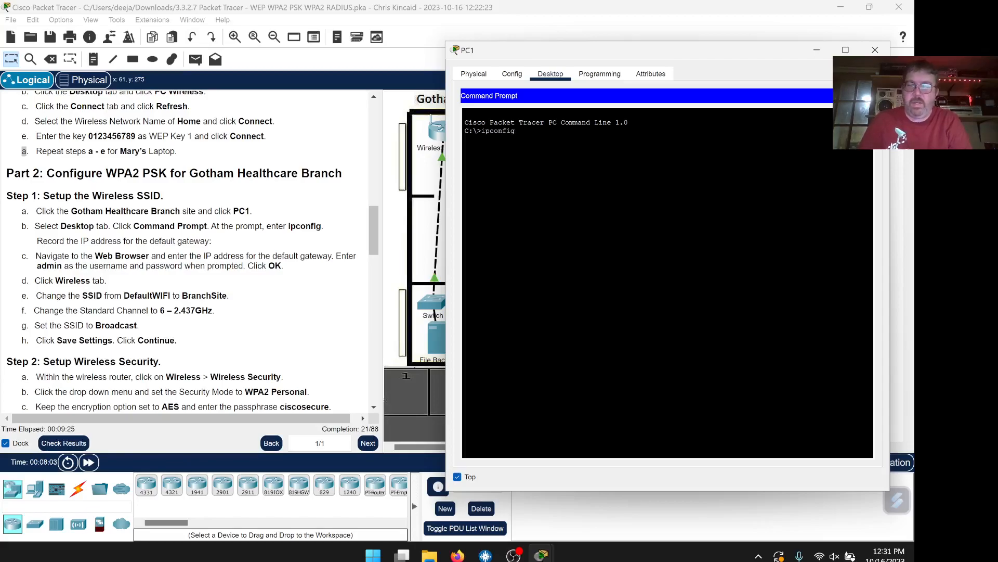
{"action": "type", "text": "ipconfig"}
{"action": "key", "text": "Return"}
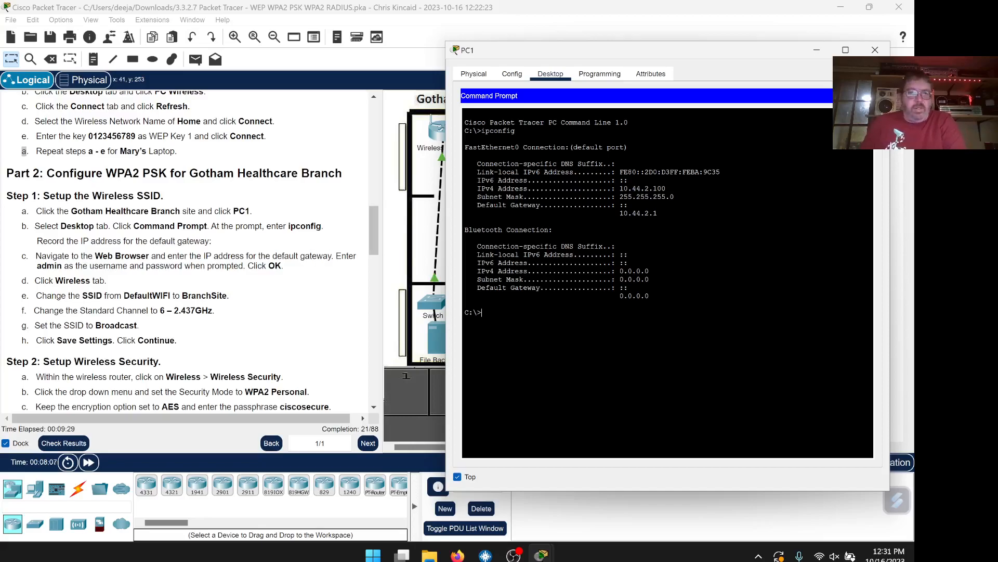
Copy the default gateway 10.44.2.1 from the output and close the Command Prompt
{"action": "scroll", "coordinate": [249, 240], "scroll_direction": "down", "scroll_amount": 1}
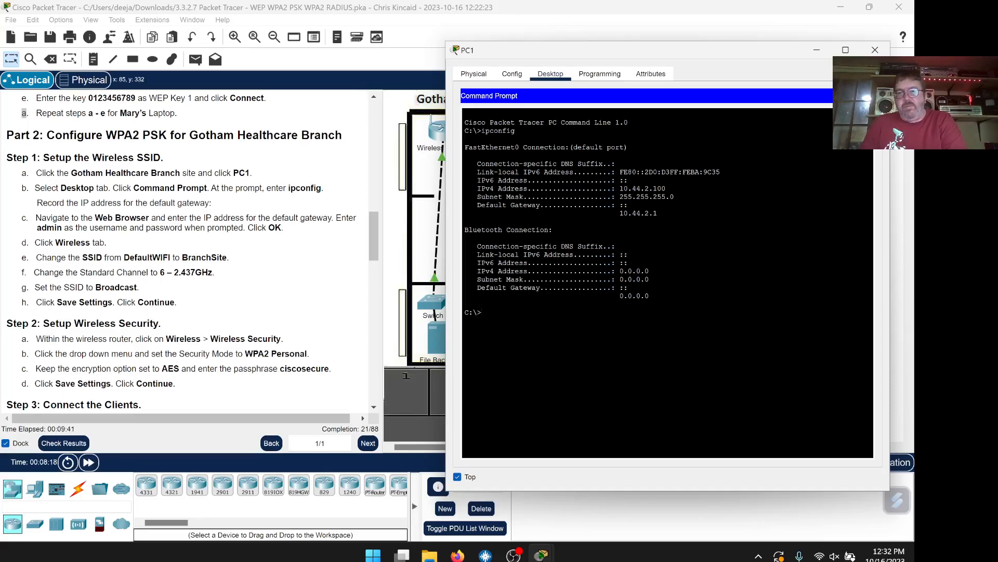
{"action": "left_click_drag", "start_coordinate": [653, 213], "coordinate": [628, 214]}
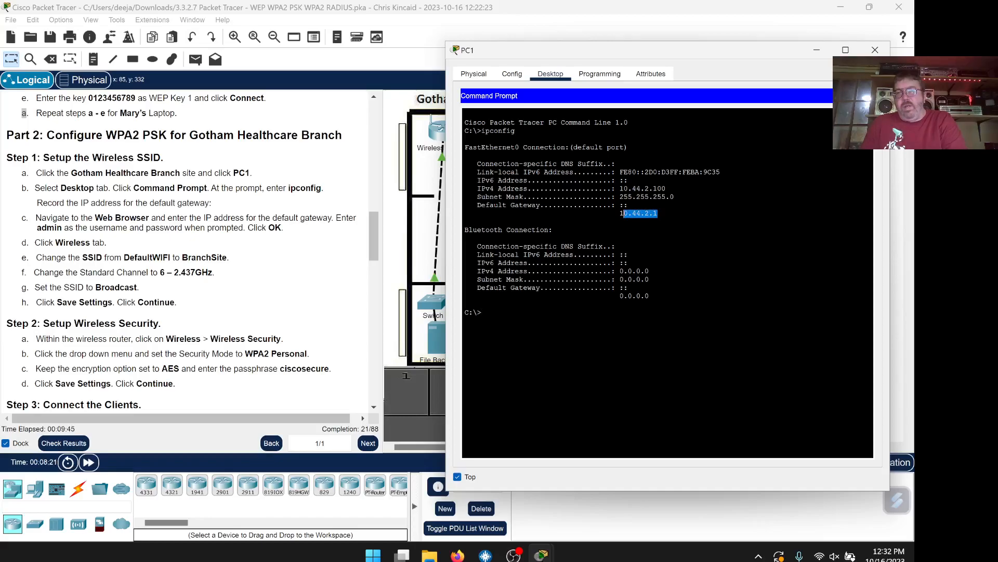
{"action": "left_click_drag", "start_coordinate": [657, 213], "coordinate": [624, 213]}
{"action": "key", "text": "Return"}
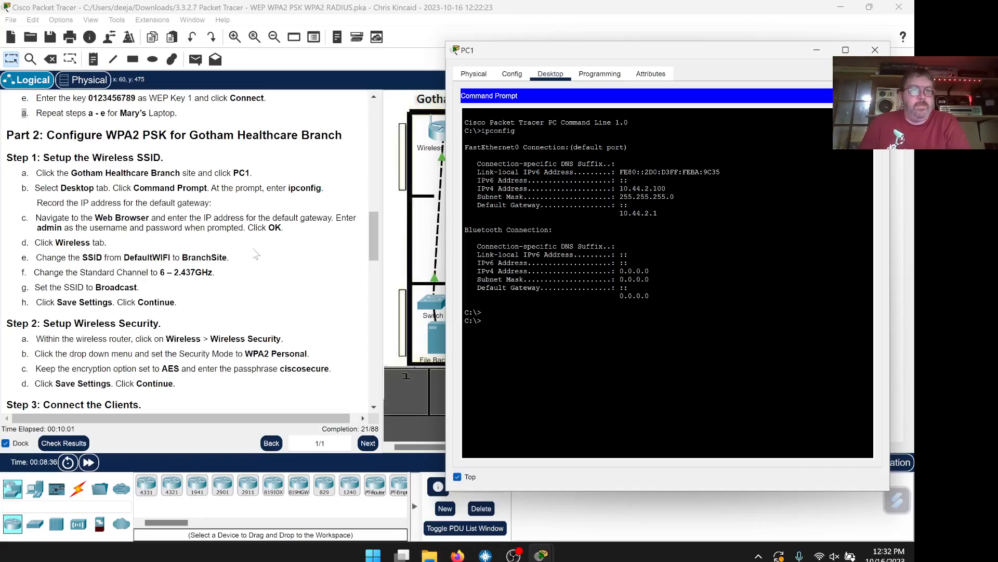
{"action": "scroll", "coordinate": [255, 249], "scroll_direction": "down", "scroll_amount": 1}
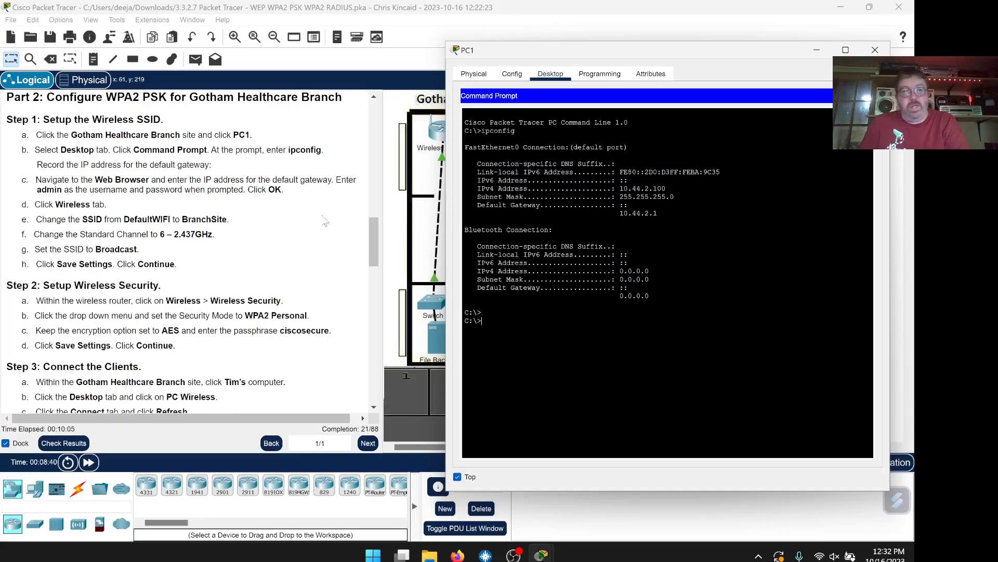
{"action": "scroll", "coordinate": [272, 224], "scroll_direction": "up", "scroll_amount": 1}
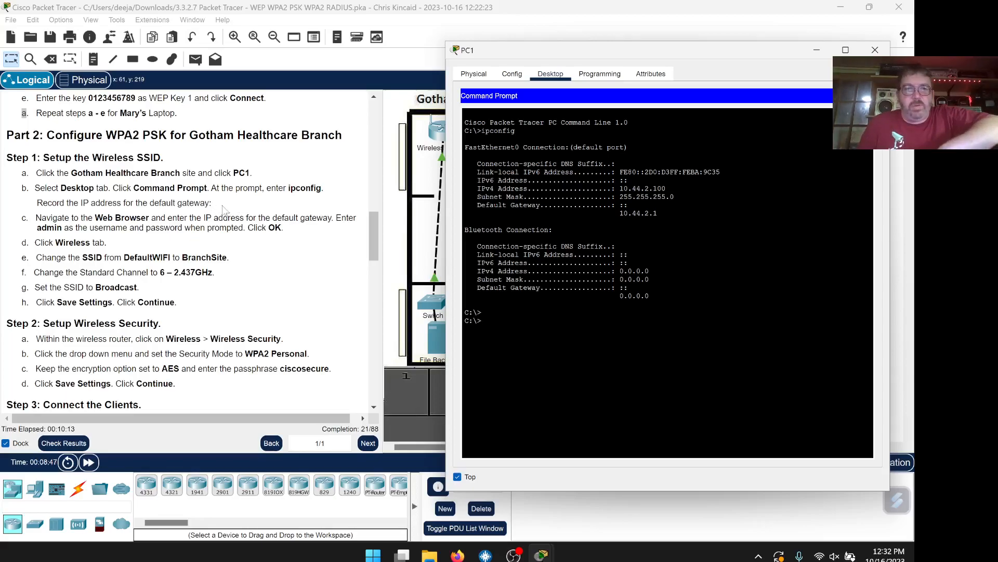
{"action": "scroll", "coordinate": [224, 207], "scroll_direction": "down", "scroll_amount": 1}
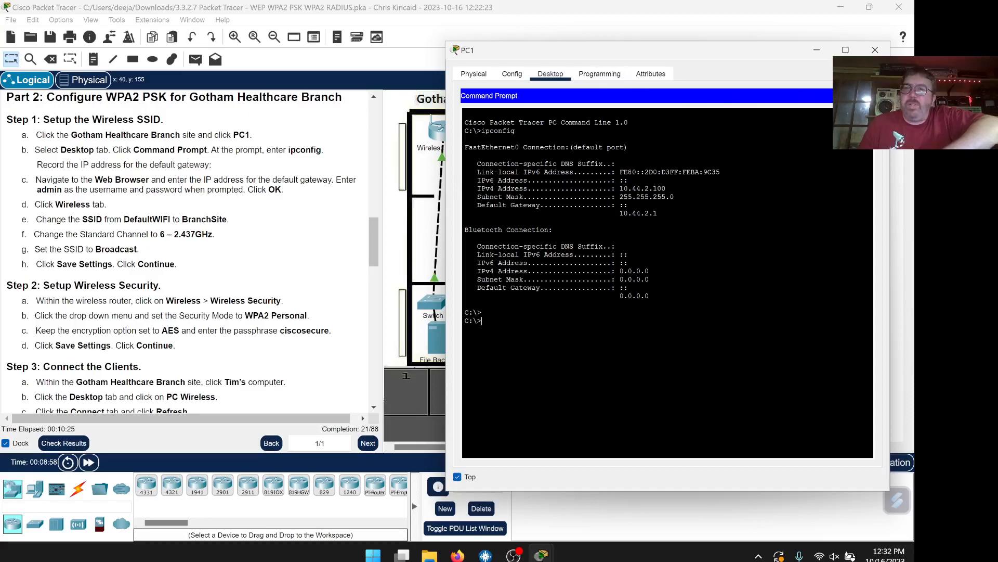
{"action": "left_click", "coordinate": [874, 96]}
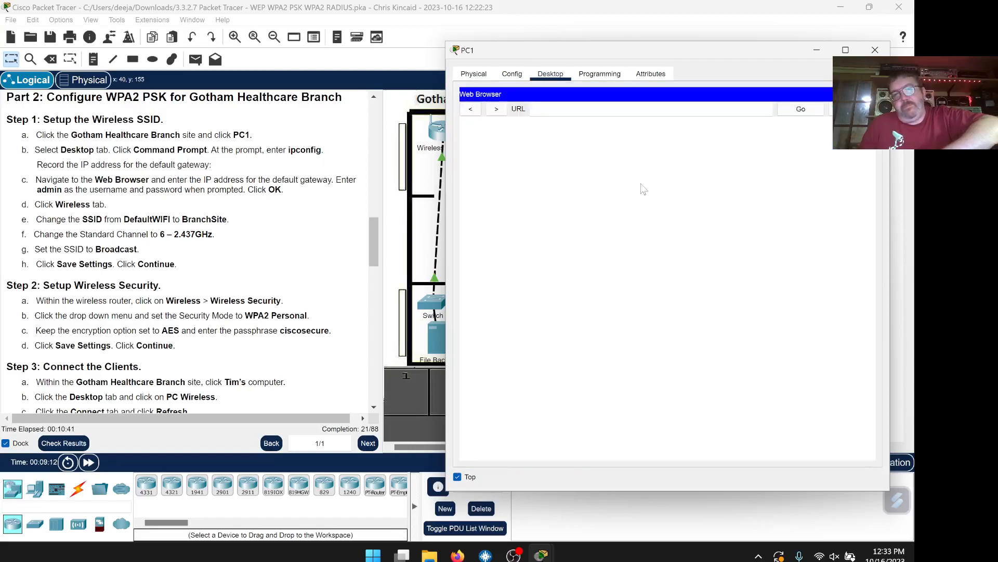
Load the router page at 10.44.2.1 in PC1's web browser
{"action": "right_click", "coordinate": [607, 111]}
{"action": "left_click", "coordinate": [633, 171]}
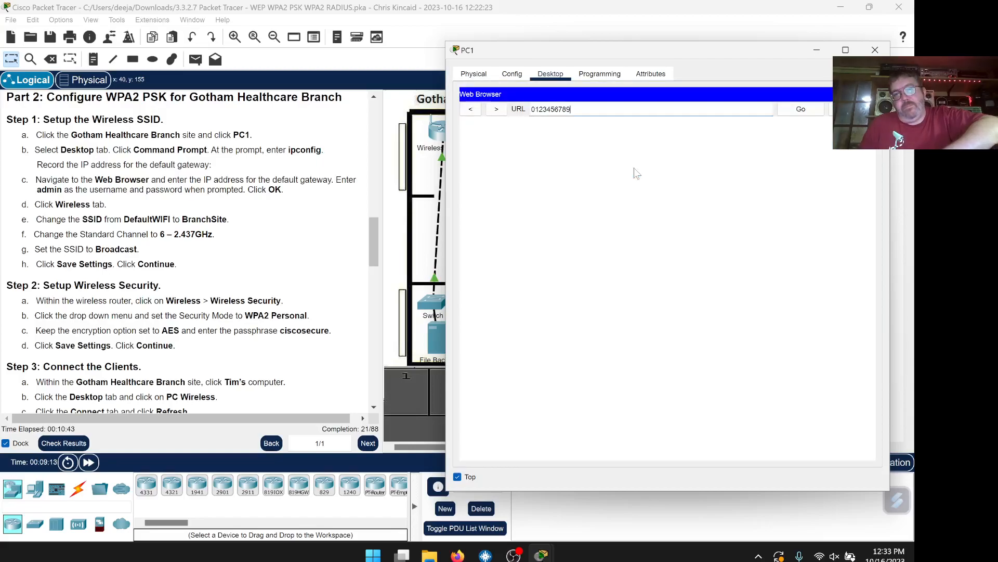
{"action": "key", "text": "ctrl+a"}
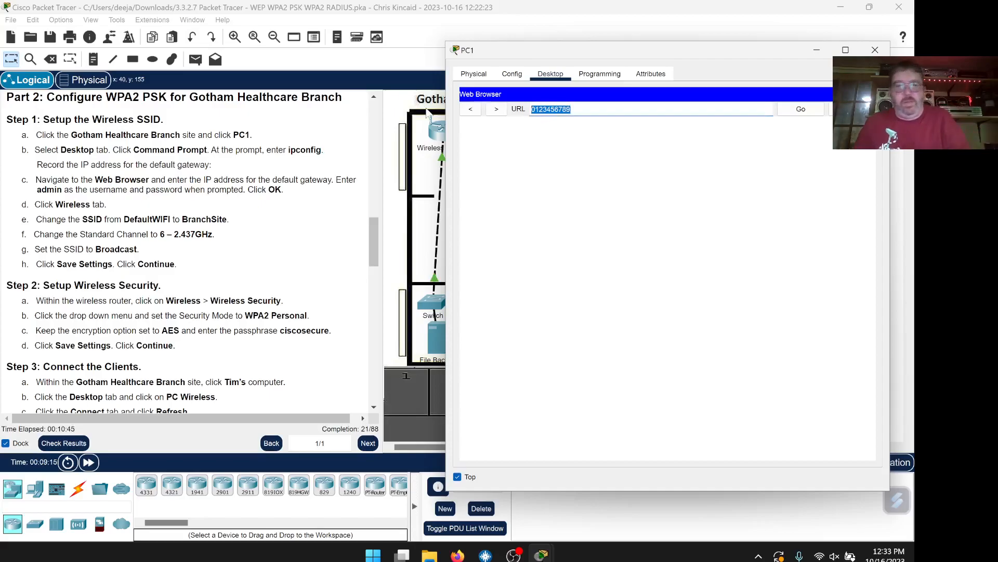
{"action": "type", "text": "10."}
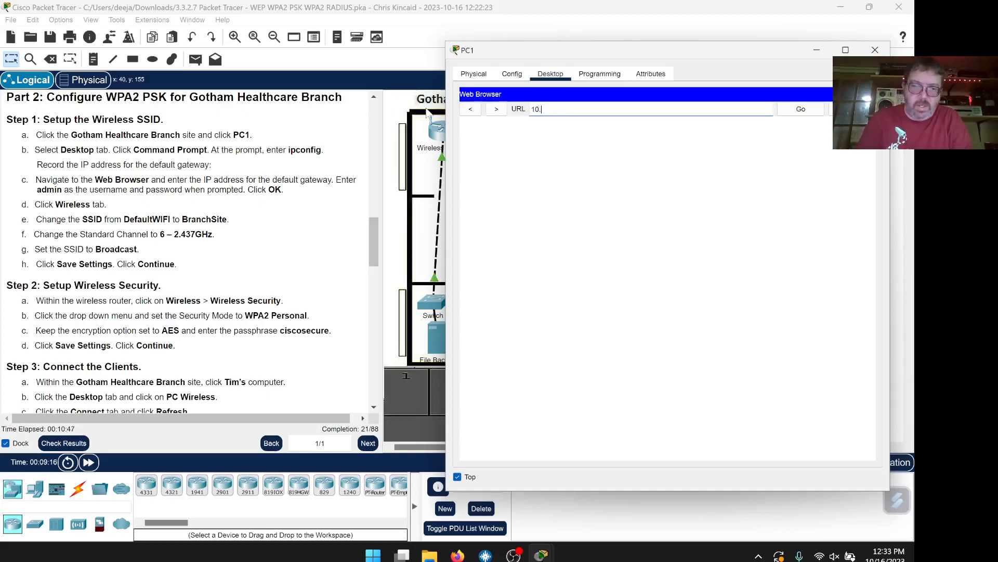
{"action": "type", "text": "44.2.1"}
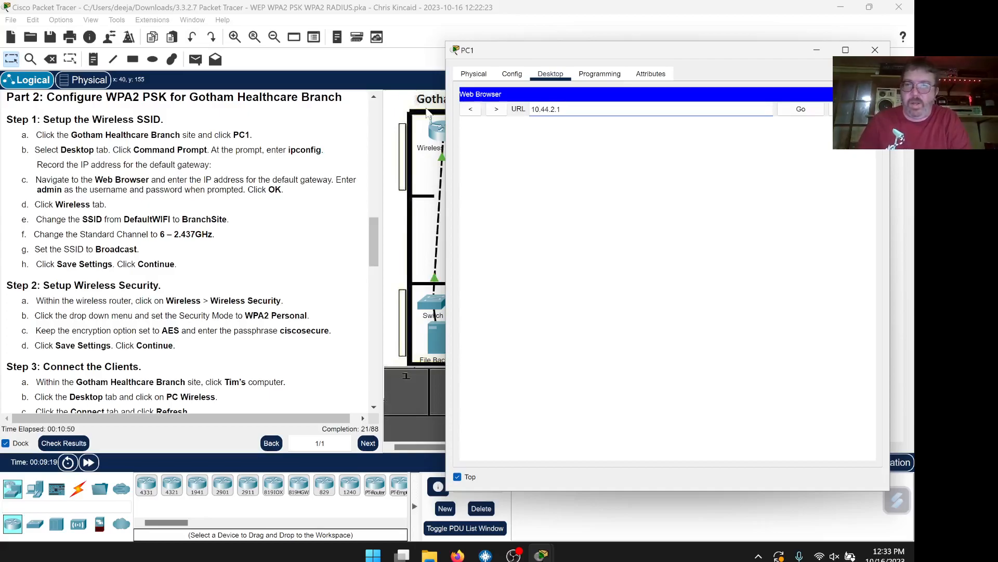
{"action": "left_click", "coordinate": [795, 111]}
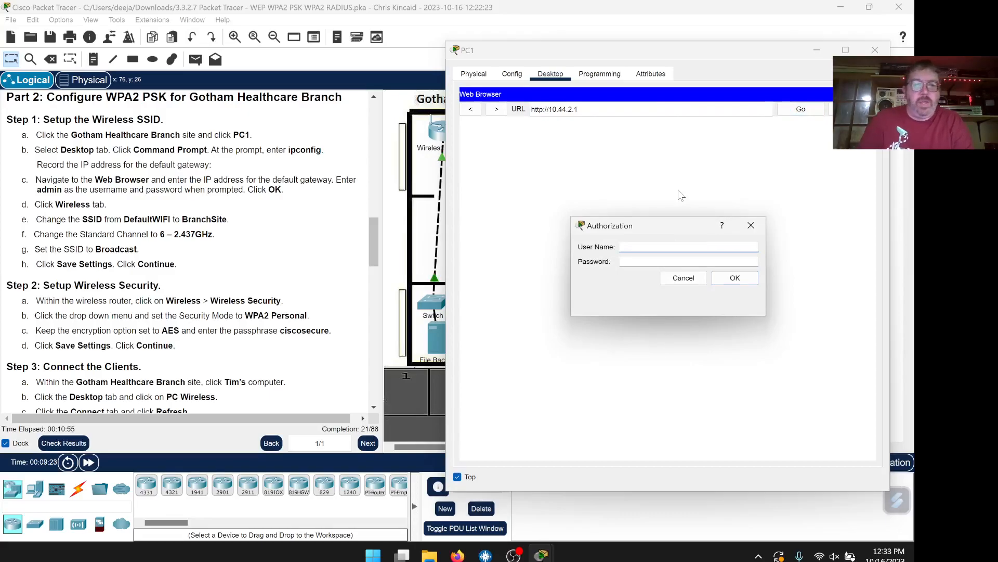
Log in with the router's admin credentials and widen PC1's window to fit the page
{"action": "key", "text": "Tab"}
{"action": "type", "text": "admin"}
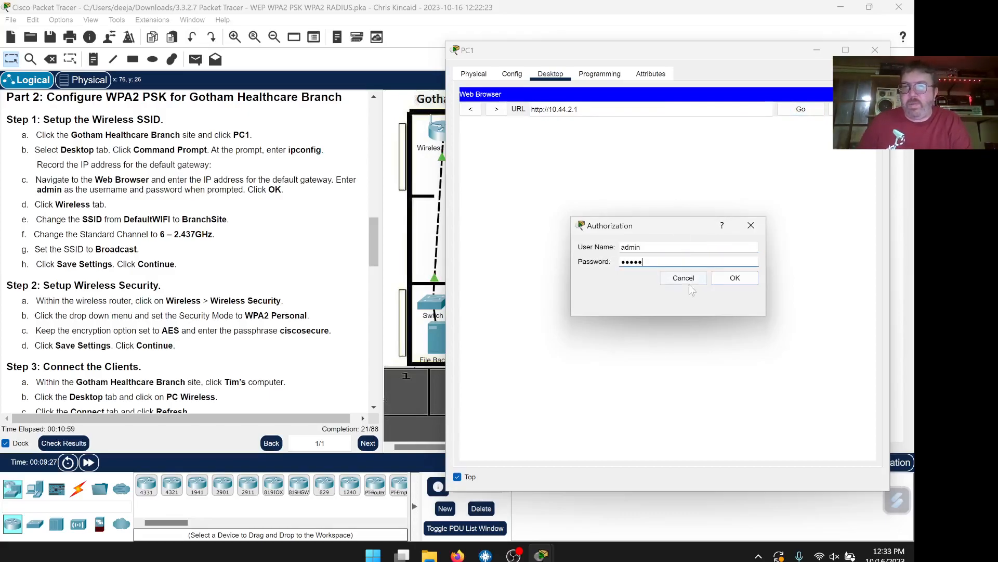
{"action": "left_click", "coordinate": [729, 280]}
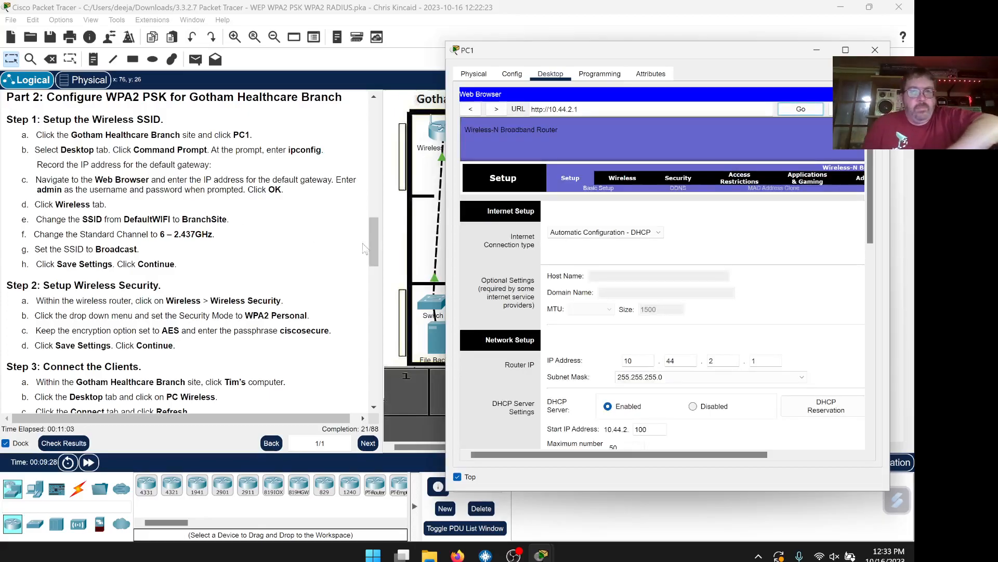
{"action": "left_click_drag", "start_coordinate": [446, 263], "coordinate": [320, 283]}
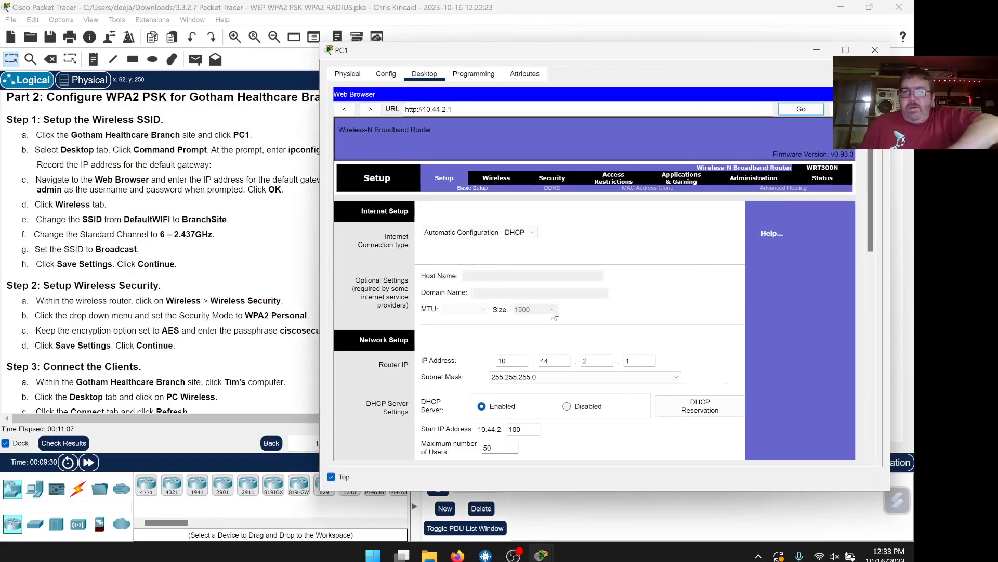
{"action": "left_click_drag", "start_coordinate": [636, 52], "coordinate": [660, 51]}
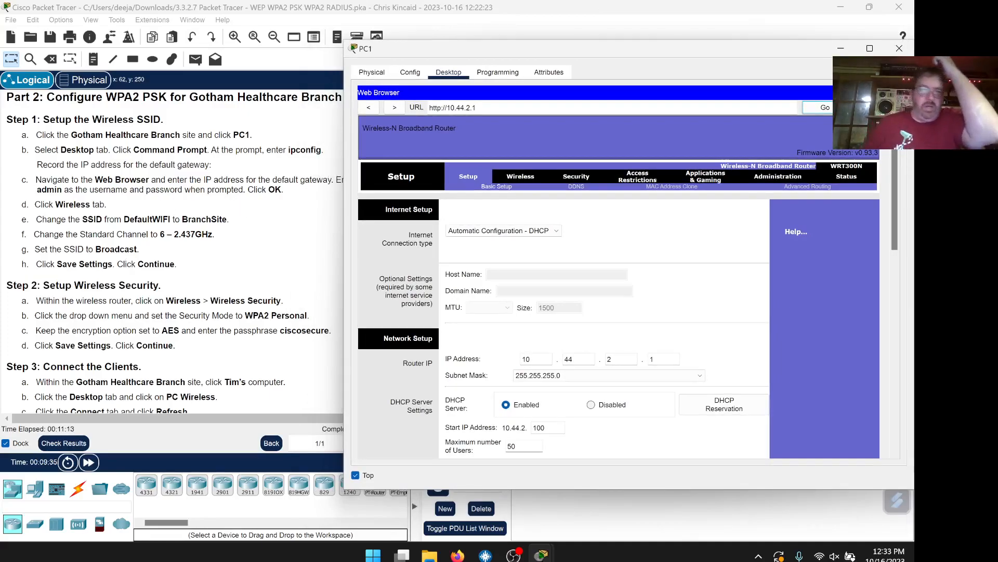
In Basic Wireless Settings, replace the SSID DefaultWIFI with BranchSite copied from the instructions
{"action": "left_click", "coordinate": [520, 178]}
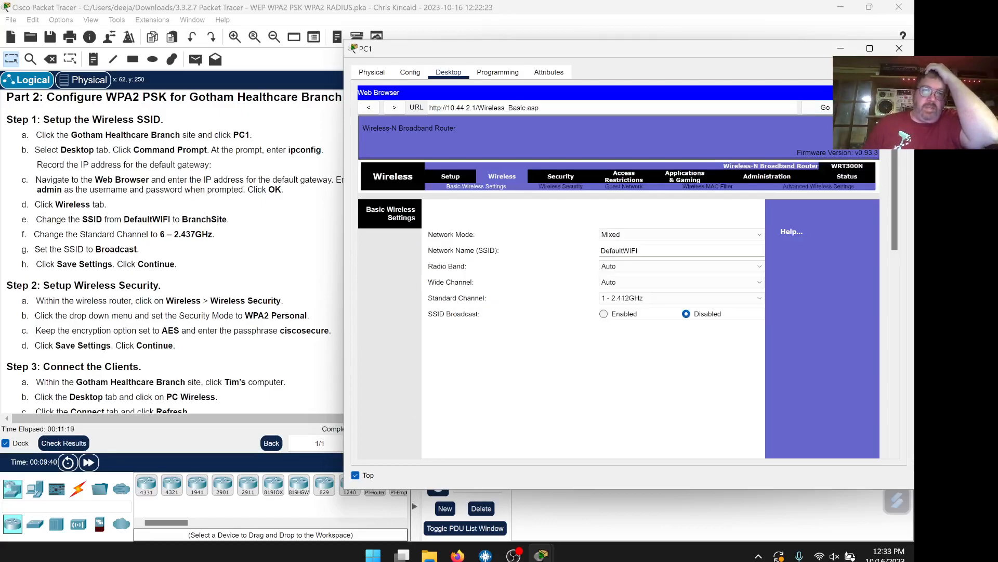
{"action": "left_click_drag", "start_coordinate": [228, 219], "coordinate": [182, 219]}
{"action": "right_click", "coordinate": [187, 220]}
{"action": "left_click", "coordinate": [213, 227]}
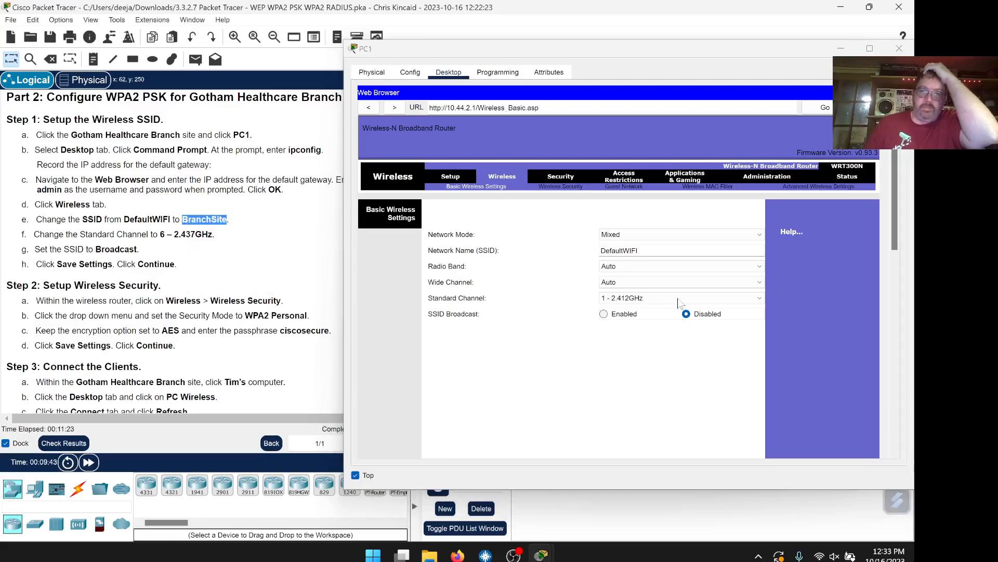
{"action": "double_click", "coordinate": [616, 250]}
{"action": "right_click", "coordinate": [607, 250]}
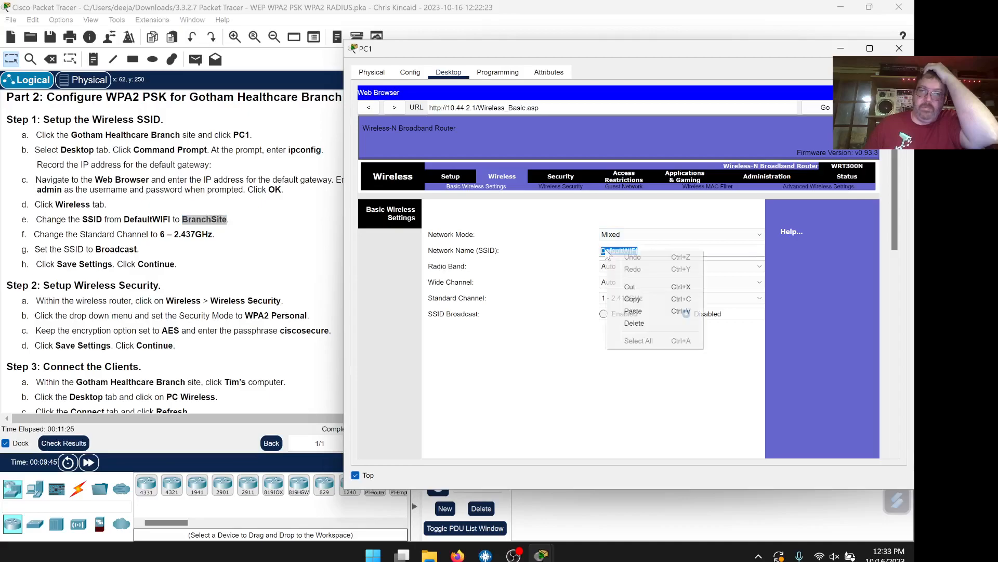
{"action": "left_click", "coordinate": [633, 311]}
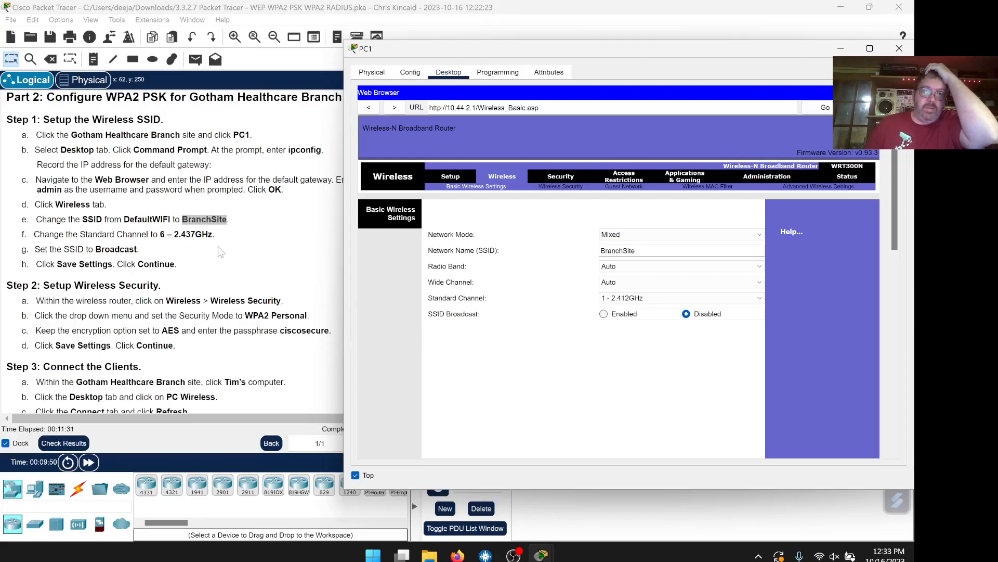
Set channel 6 - 2.437GHz, enable SSID broadcast, and save the wireless settings
{"action": "left_click", "coordinate": [638, 300]}
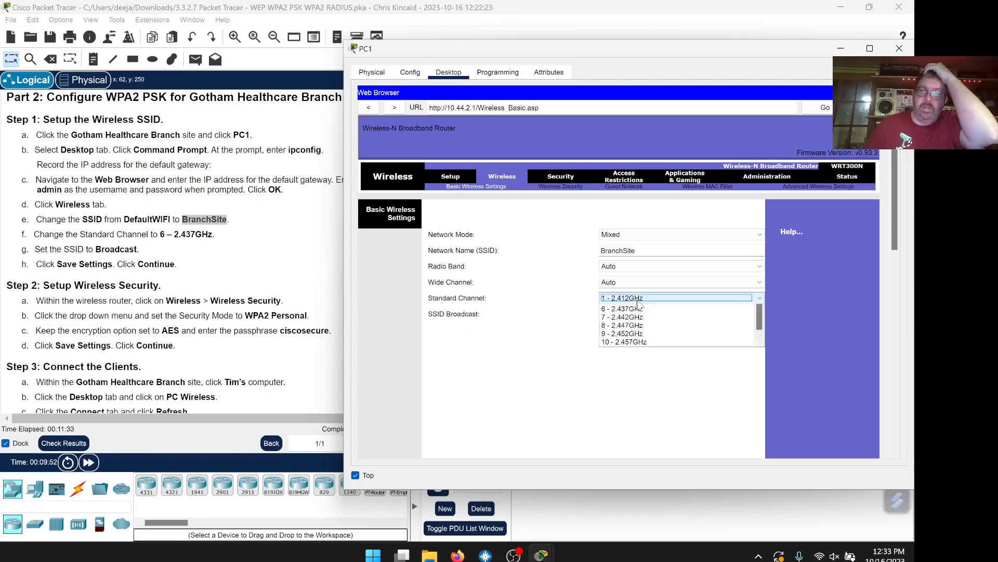
{"action": "left_click", "coordinate": [628, 355]}
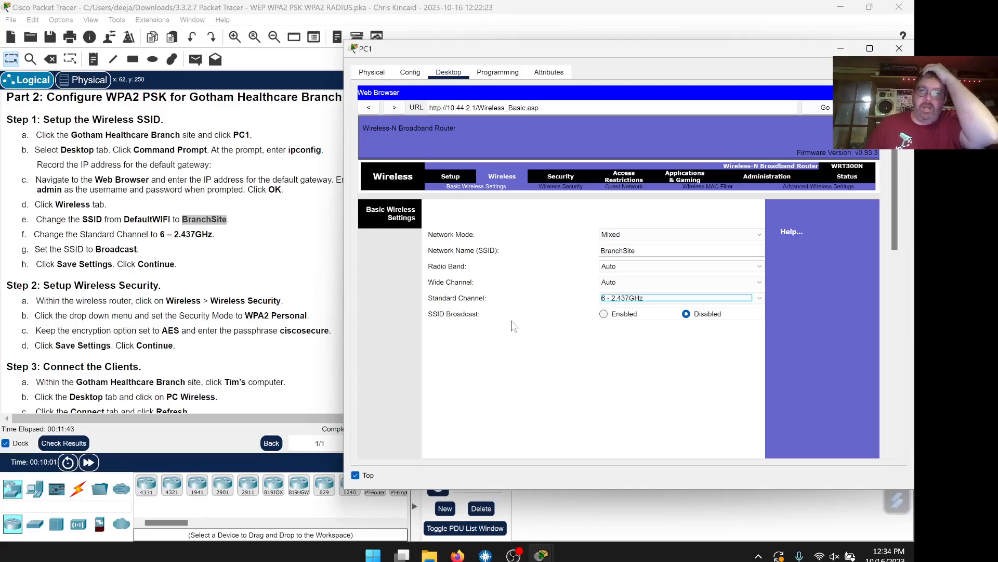
{"action": "left_click", "coordinate": [604, 314]}
{"action": "scroll", "coordinate": [544, 343], "scroll_direction": "down", "scroll_amount": 1}
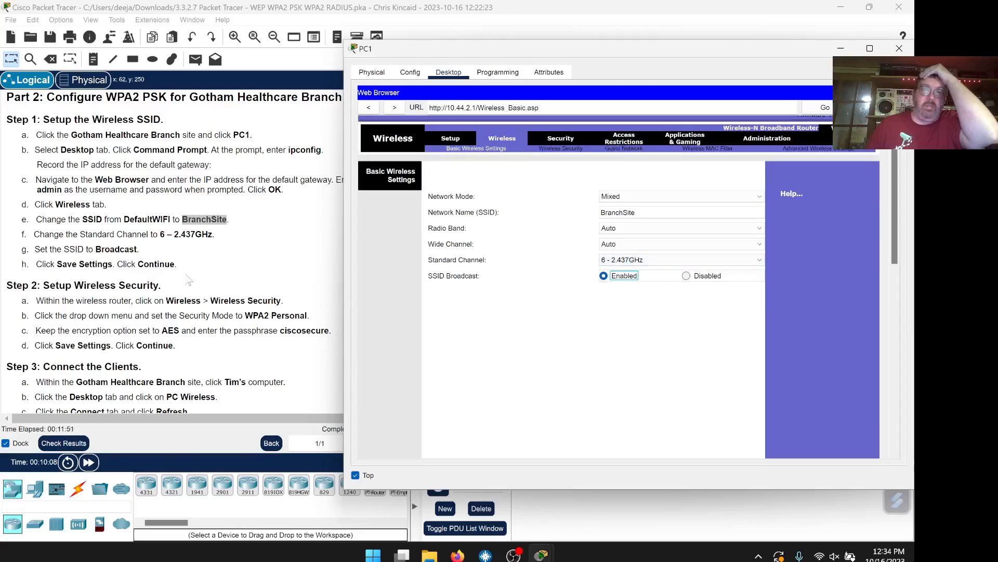
{"action": "scroll", "coordinate": [601, 323], "scroll_direction": "down", "scroll_amount": 6}
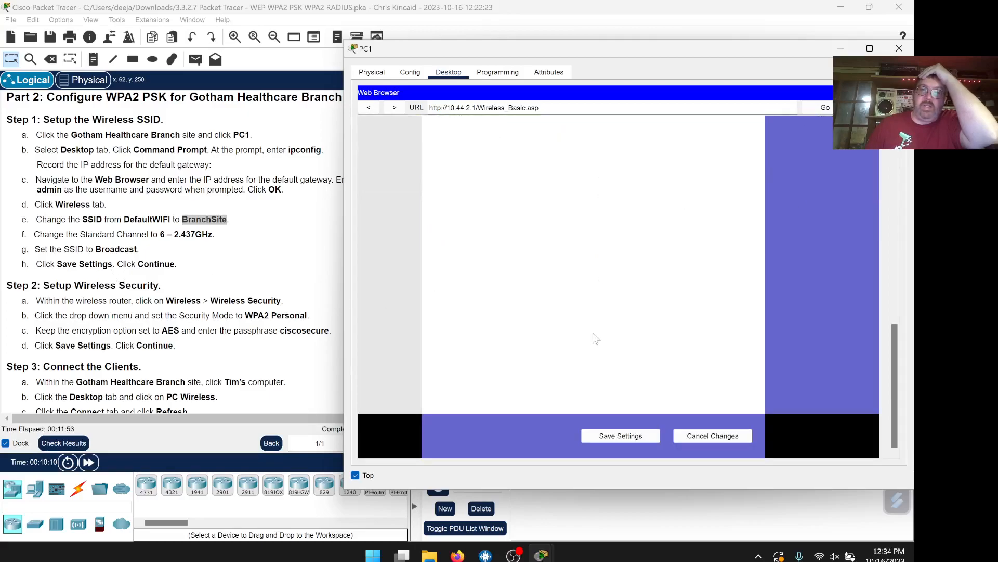
{"action": "left_click", "coordinate": [620, 438]}
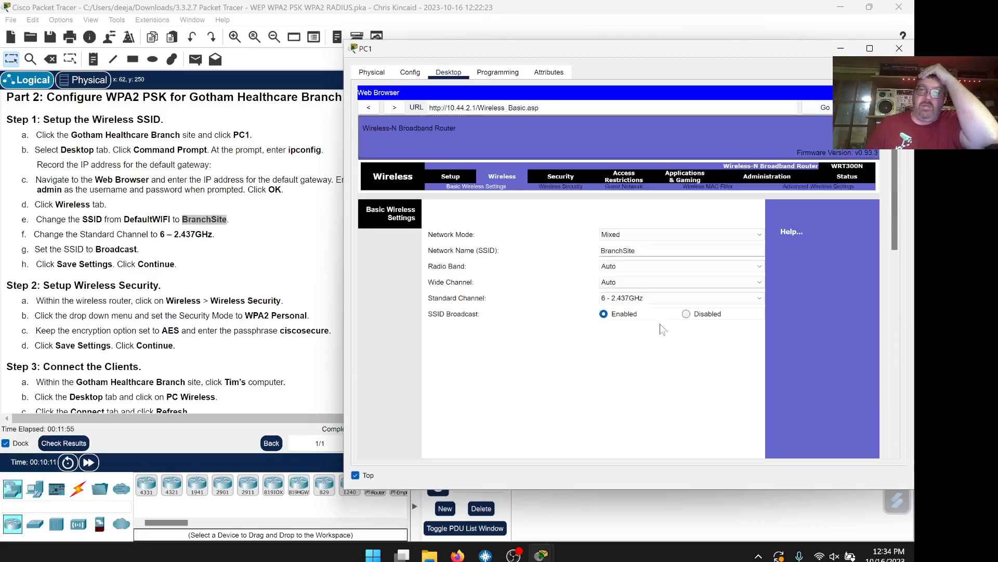
{"action": "scroll", "coordinate": [279, 285], "scroll_direction": "down", "scroll_amount": 4}
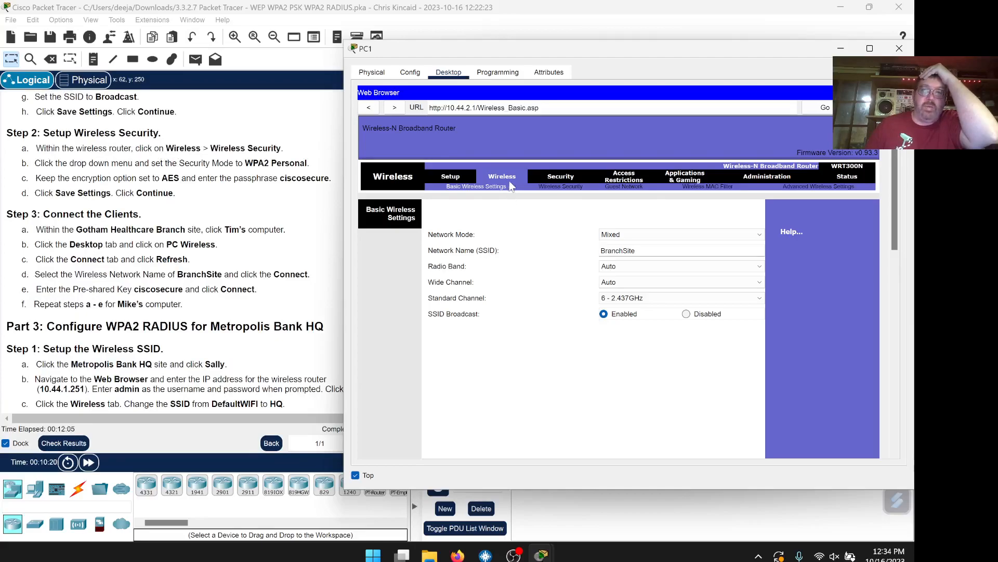
Switch the router's wireless security mode to WPA2 Personal
{"action": "left_click", "coordinate": [549, 187]}
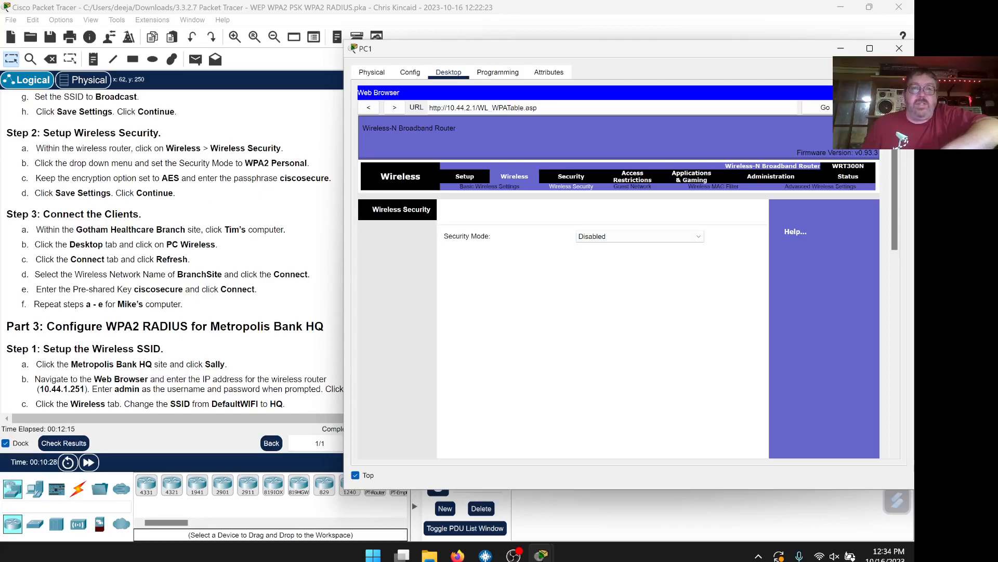
{"action": "left_click", "coordinate": [595, 237]}
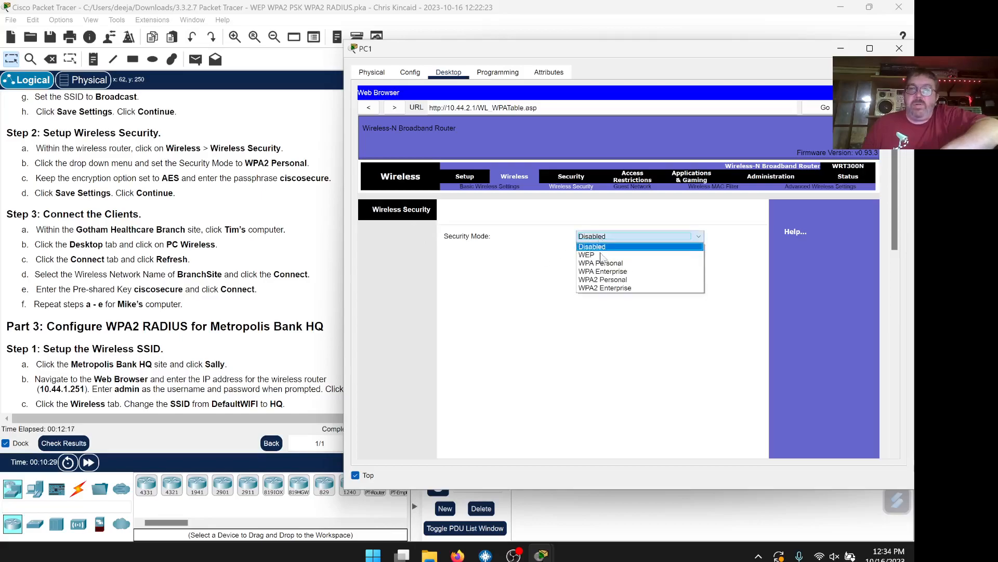
{"action": "left_click", "coordinate": [619, 281]}
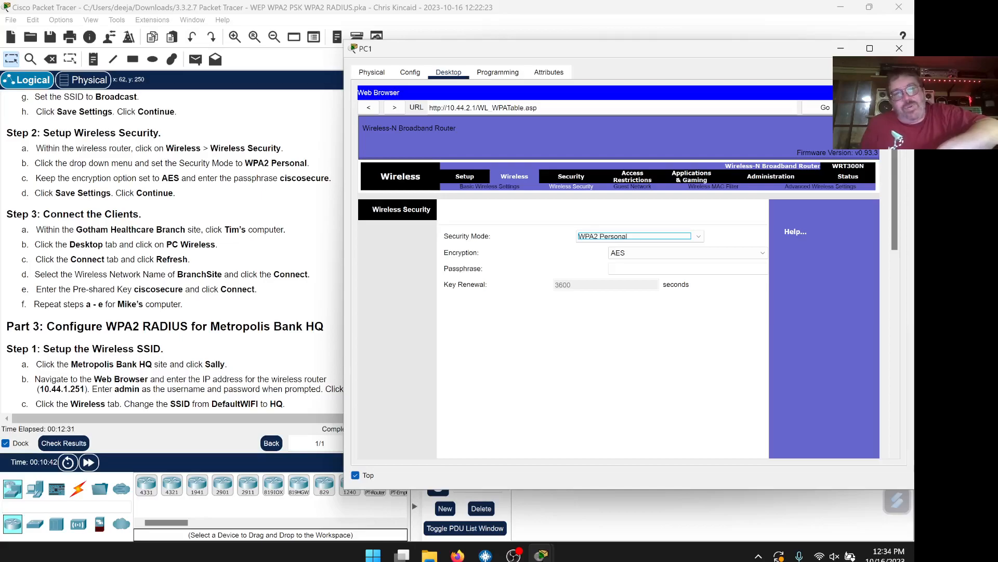
Paste the lab passphrase into the passphrase field, keeping AES, and save the security settings
{"action": "left_click_drag", "start_coordinate": [330, 178], "coordinate": [279, 178]}
{"action": "right_click", "coordinate": [285, 179]}
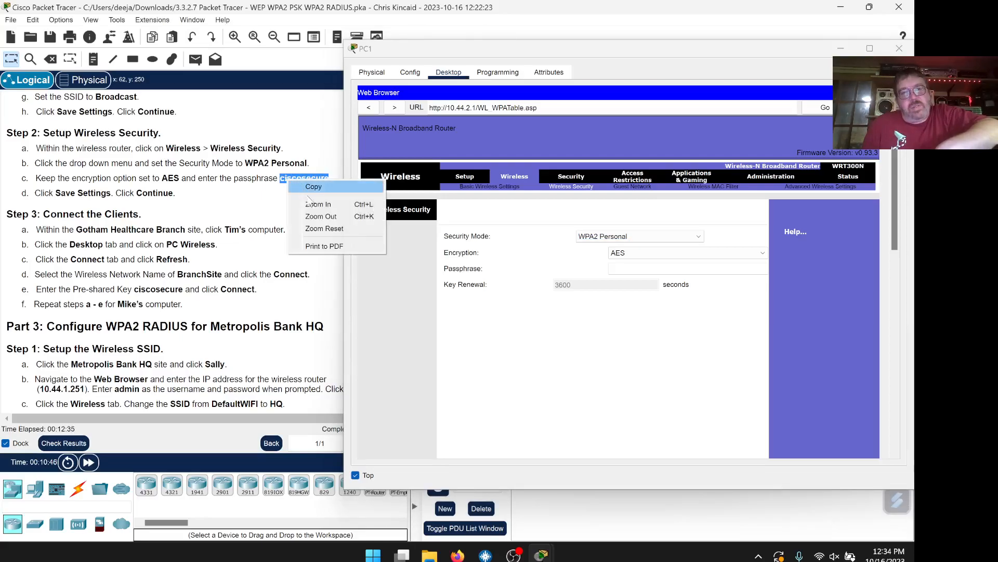
{"action": "left_click", "coordinate": [301, 185]}
{"action": "left_click", "coordinate": [626, 268]}
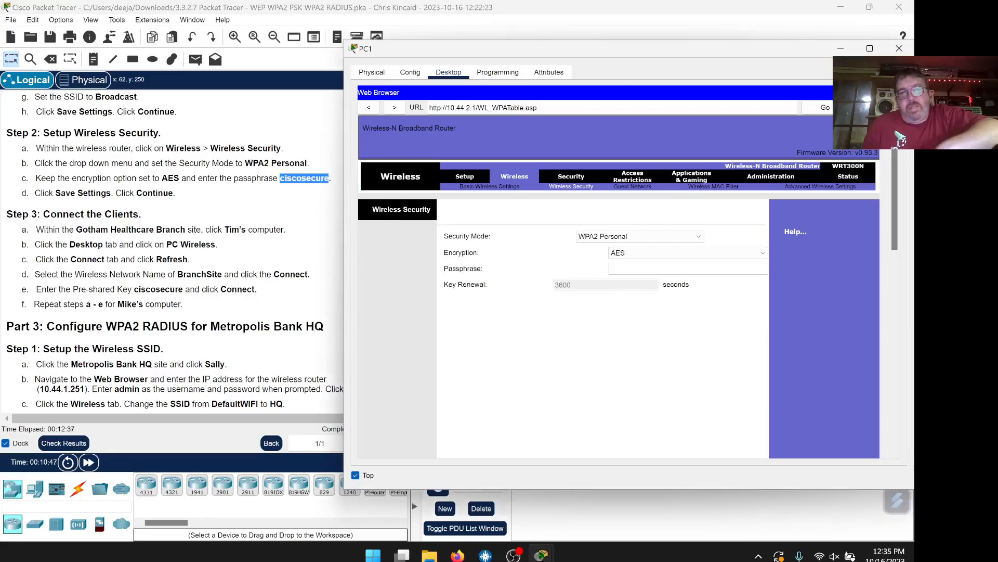
{"action": "right_click", "coordinate": [627, 270]}
{"action": "left_click", "coordinate": [651, 326]}
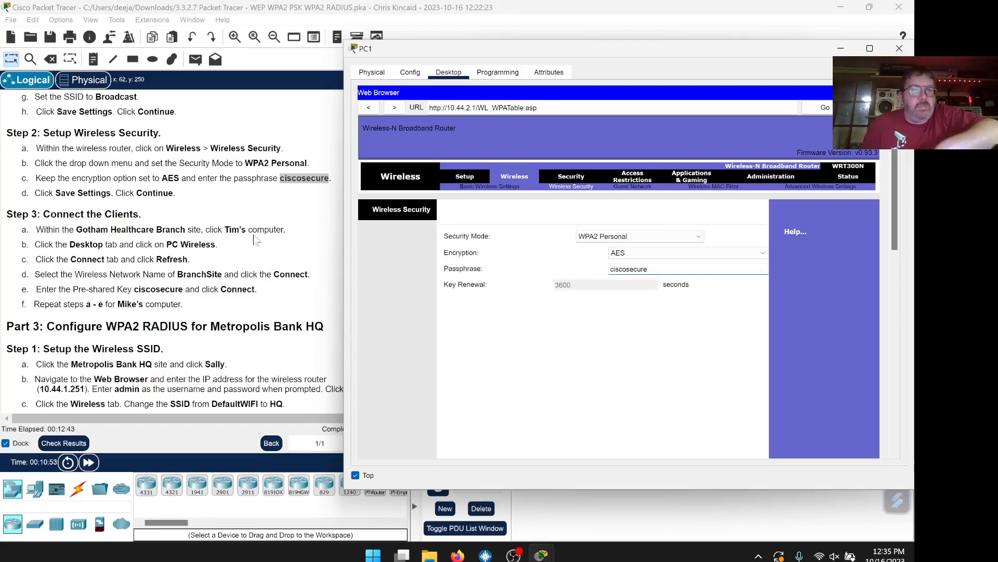
{"action": "scroll", "coordinate": [644, 345], "scroll_direction": "down", "scroll_amount": 10}
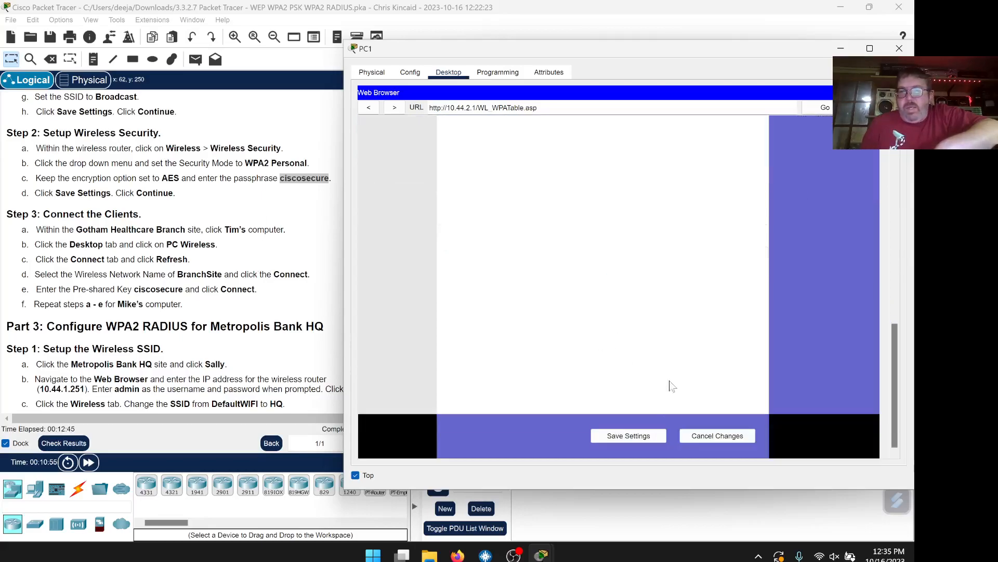
{"action": "left_click", "coordinate": [654, 438]}
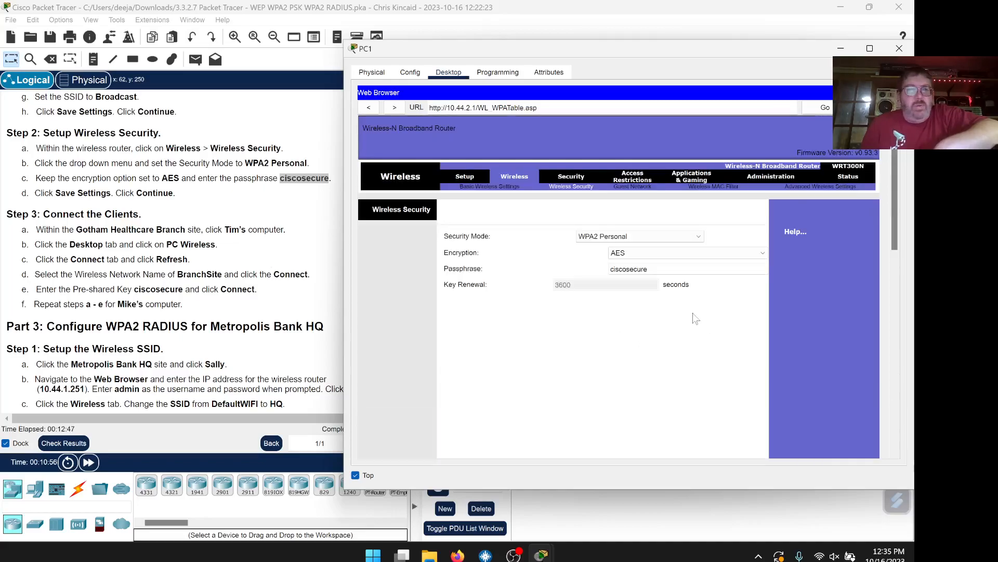
{"action": "scroll", "coordinate": [173, 219], "scroll_direction": "down", "scroll_amount": 1}
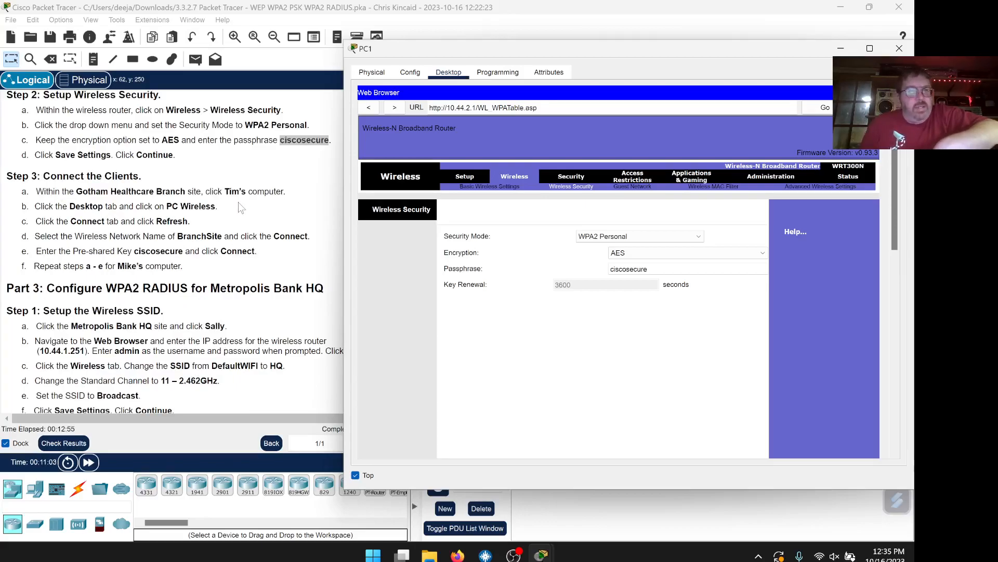
{"action": "scroll", "coordinate": [240, 207], "scroll_direction": "up", "scroll_amount": 4}
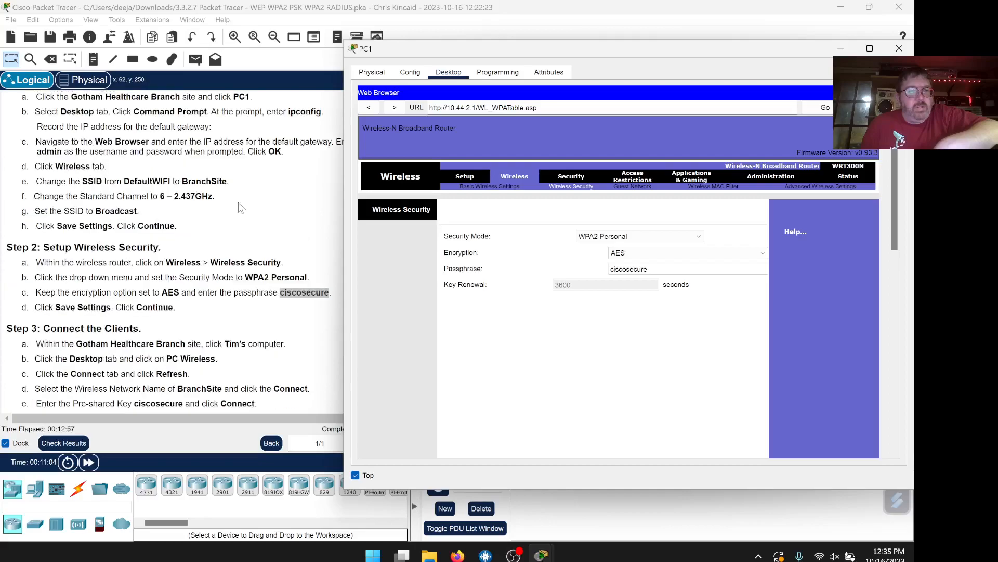
{"action": "scroll", "coordinate": [239, 207], "scroll_direction": "down", "scroll_amount": 4}
{"action": "scroll", "coordinate": [242, 216], "scroll_direction": "down", "scroll_amount": 1}
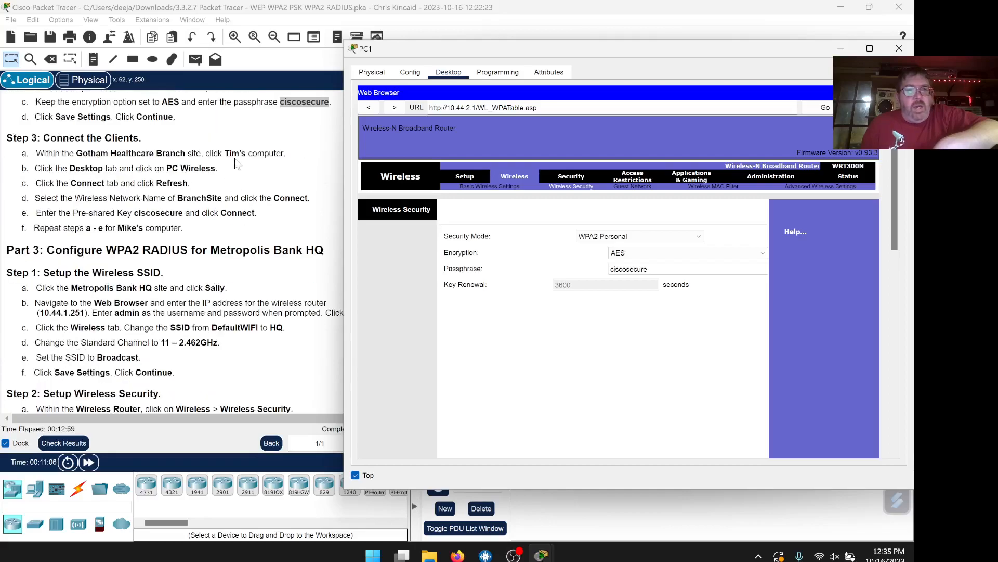
{"action": "left_click", "coordinate": [901, 49]}
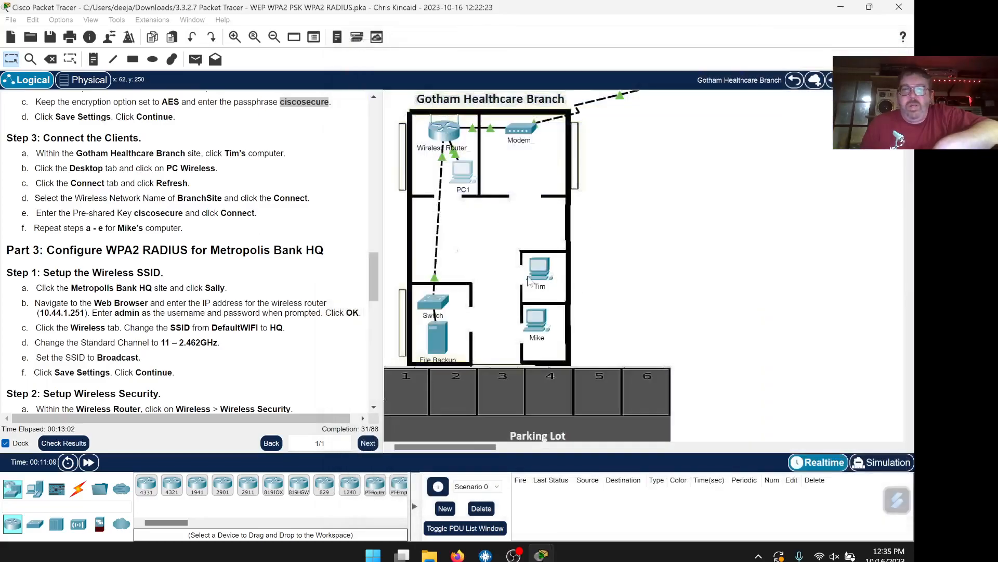
{"action": "left_click", "coordinate": [535, 273]}
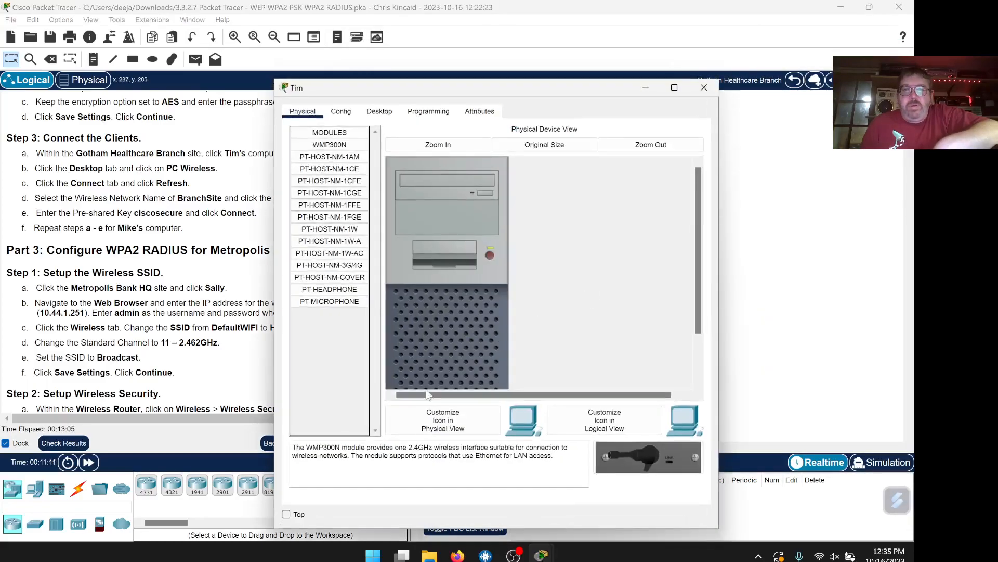
{"action": "left_click", "coordinate": [286, 514]}
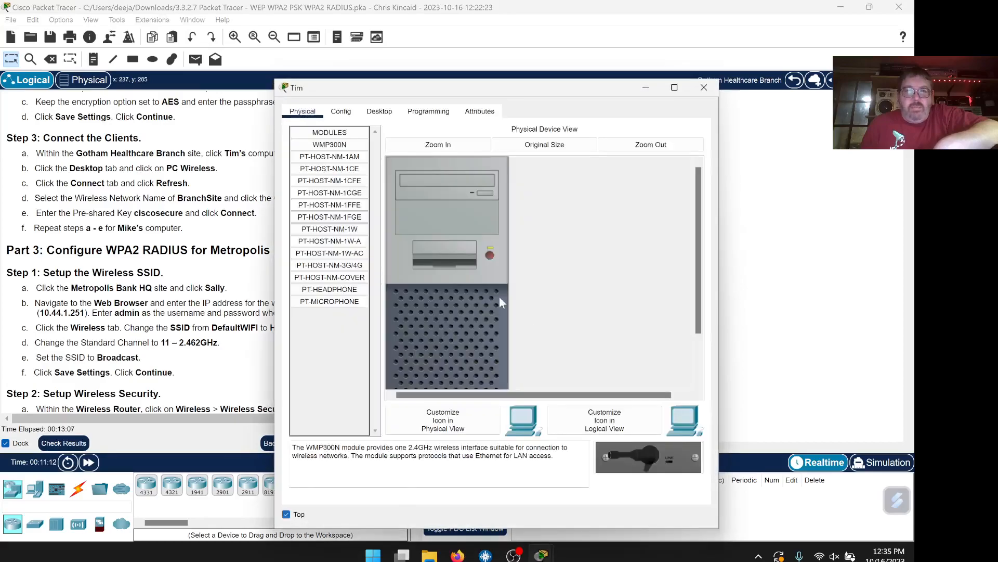
{"action": "left_click_drag", "start_coordinate": [463, 87], "coordinate": [534, 55]}
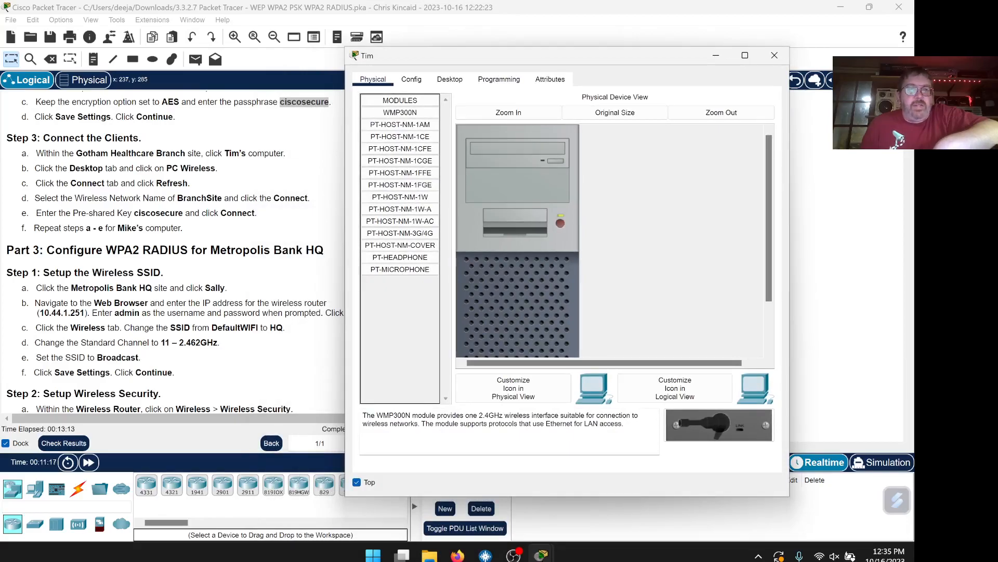
{"action": "left_click", "coordinate": [450, 79]}
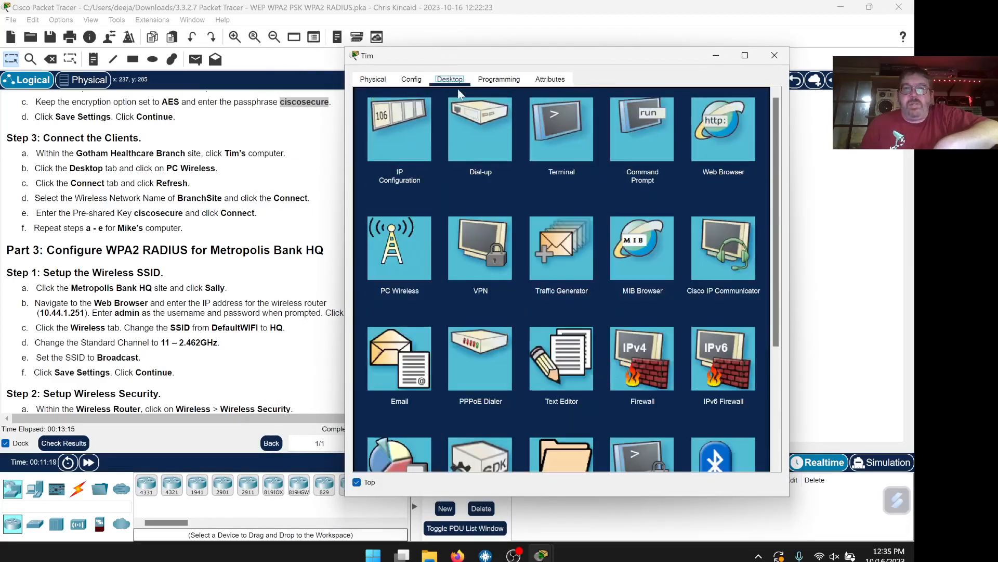
{"action": "left_click", "coordinate": [422, 273]}
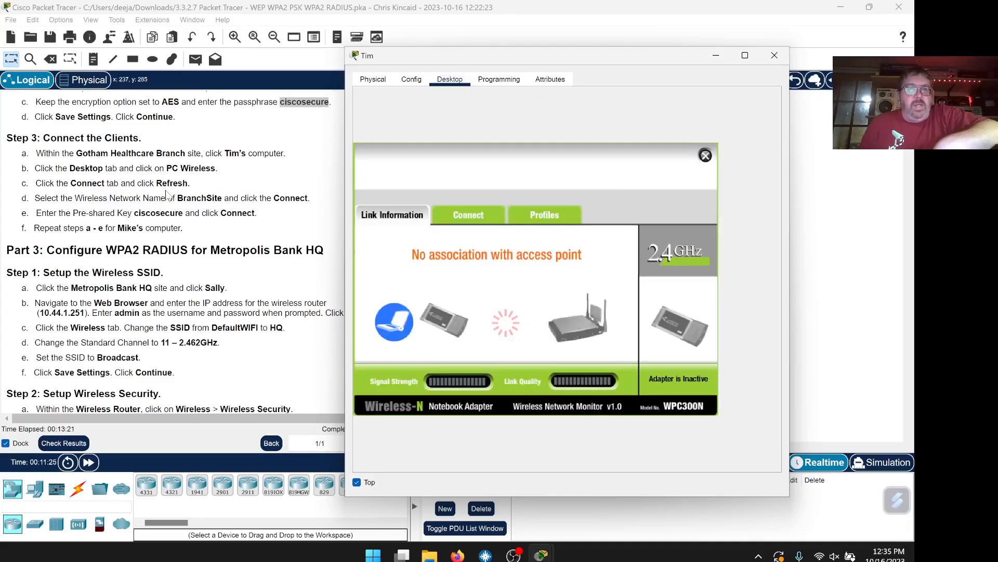
{"action": "left_click", "coordinate": [469, 218]}
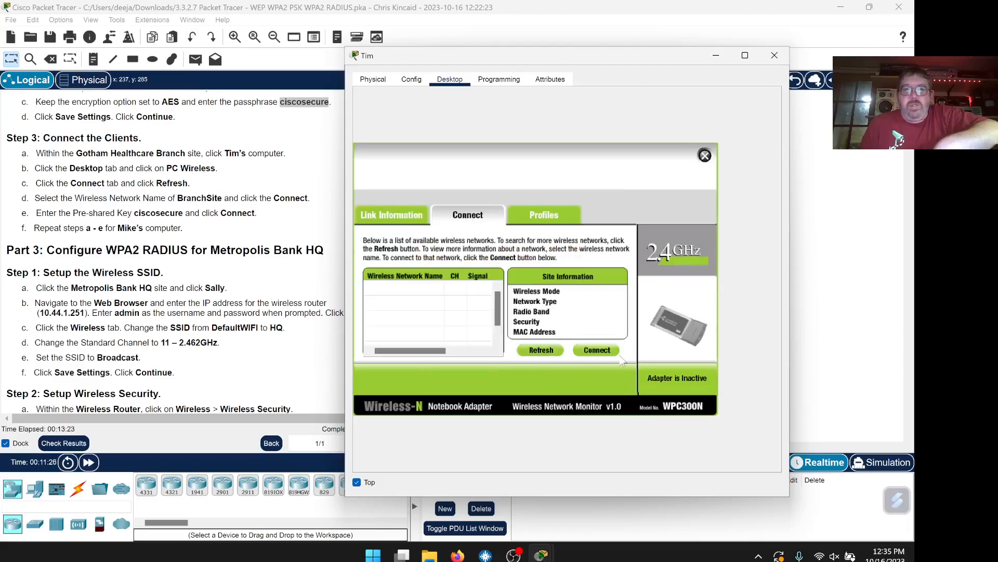
{"action": "left_click", "coordinate": [545, 352]}
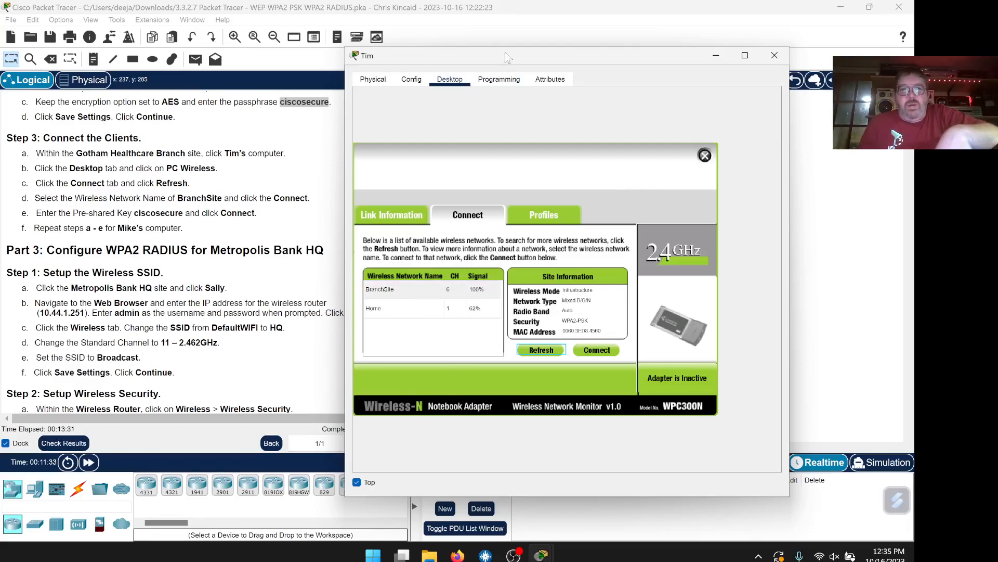
{"action": "left_click_drag", "start_coordinate": [507, 56], "coordinate": [570, 45]}
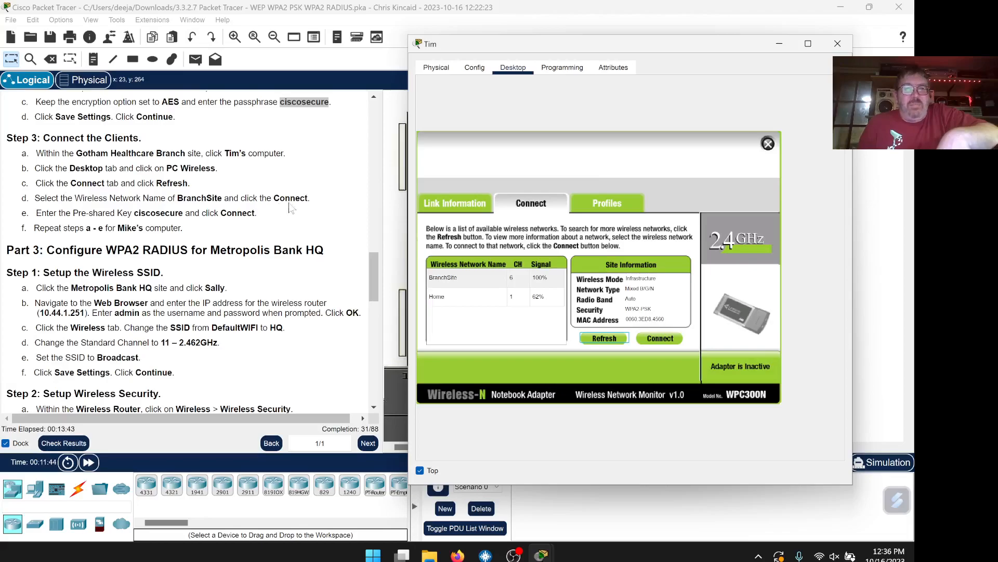
{"action": "left_click", "coordinate": [459, 280]}
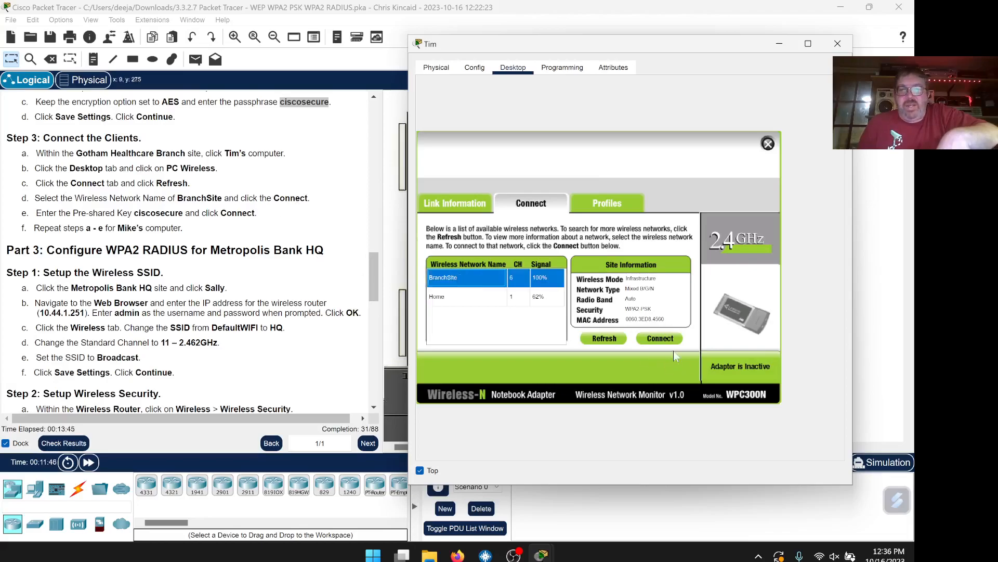
{"action": "left_click", "coordinate": [667, 339]}
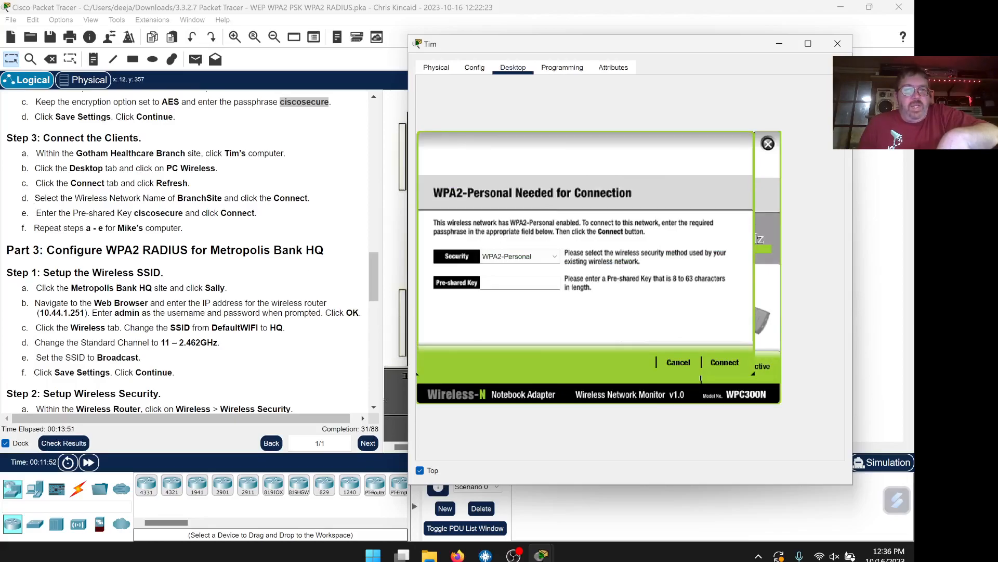
{"action": "left_click_drag", "start_coordinate": [183, 213], "coordinate": [133, 213]}
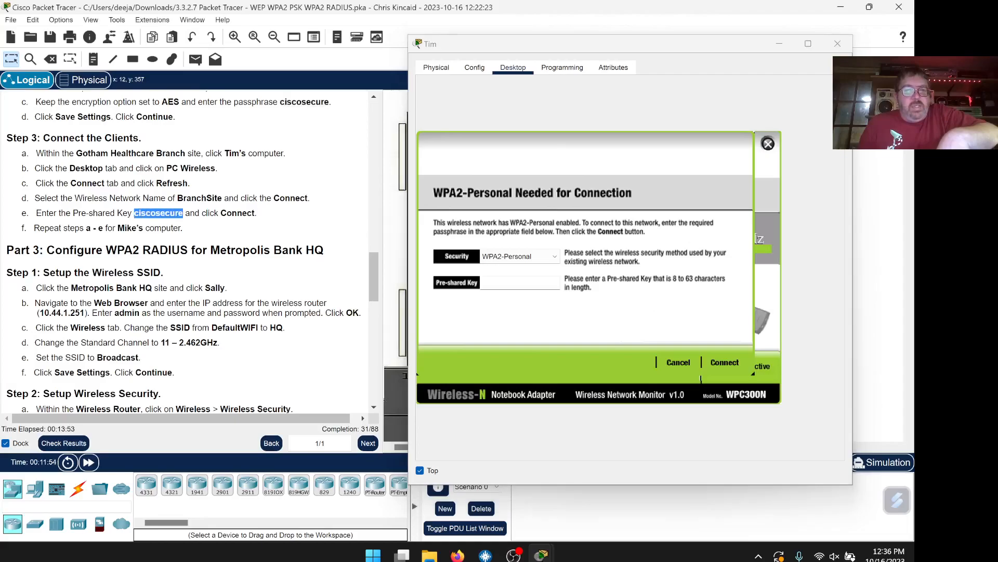
{"action": "right_click", "coordinate": [139, 213]}
{"action": "left_click", "coordinate": [161, 223]}
{"action": "left_click", "coordinate": [520, 285]}
{"action": "right_click", "coordinate": [520, 285]}
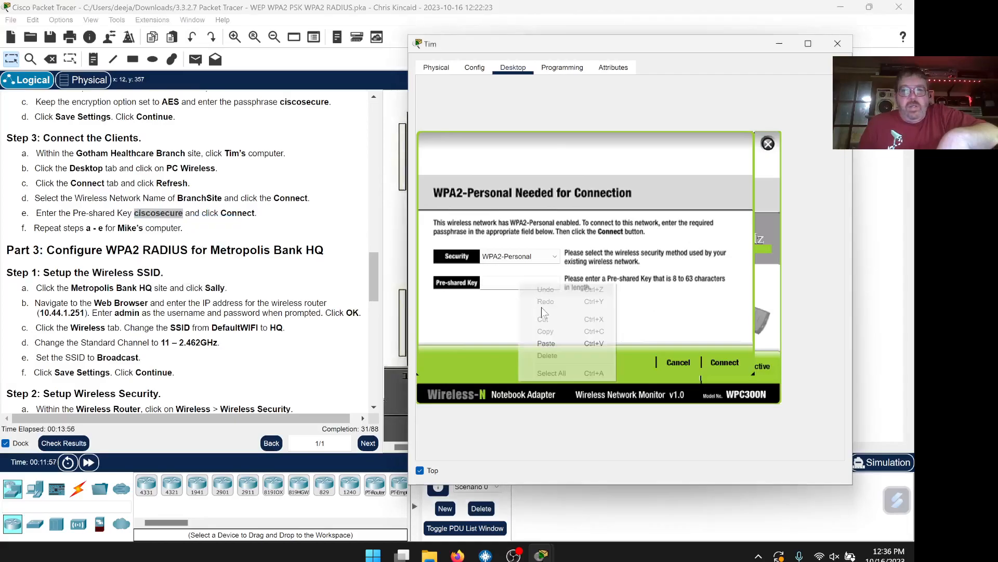
{"action": "left_click", "coordinate": [546, 342]}
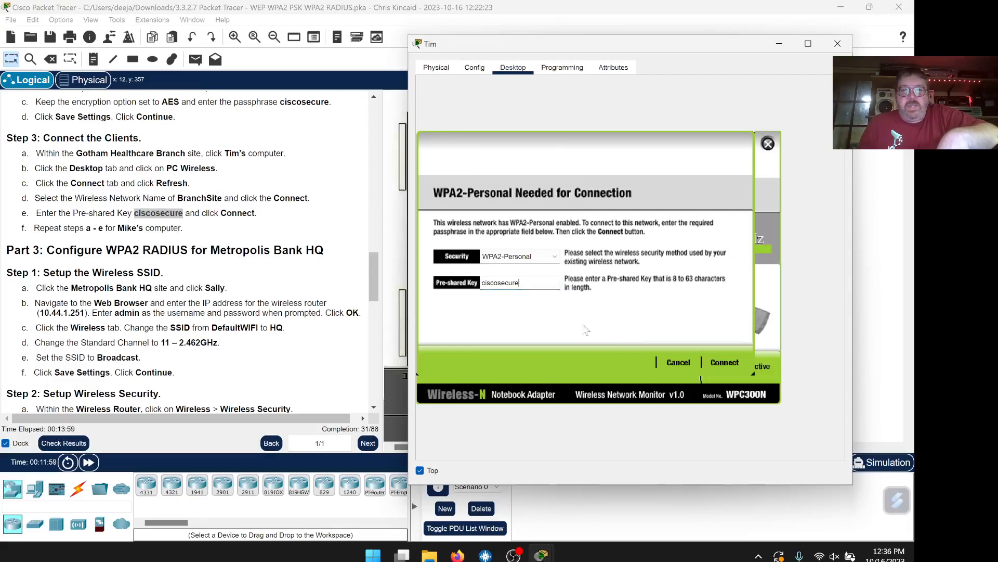
{"action": "left_click", "coordinate": [726, 361]}
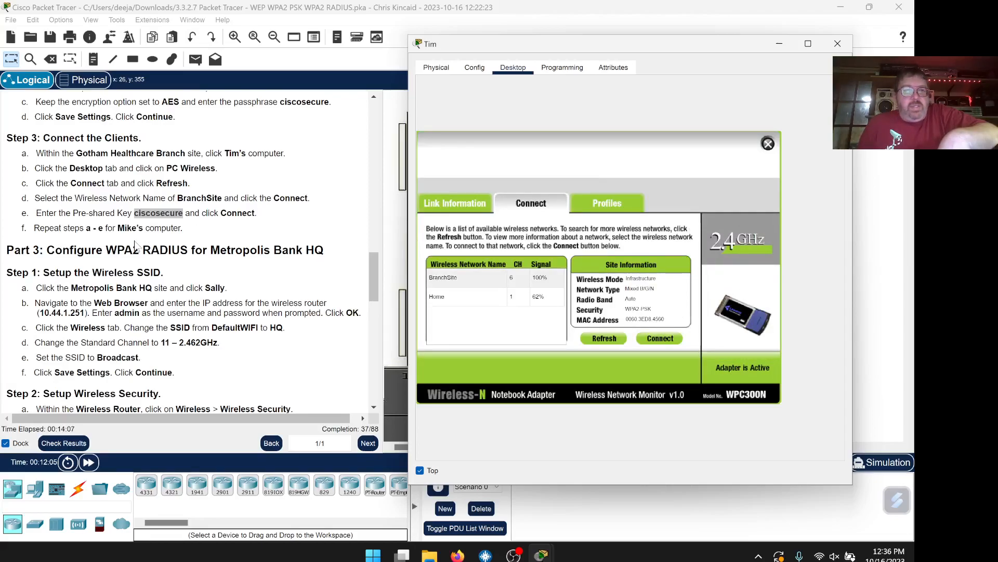
{"action": "left_click", "coordinate": [29, 232]}
{"action": "double_click", "coordinate": [24, 228]}
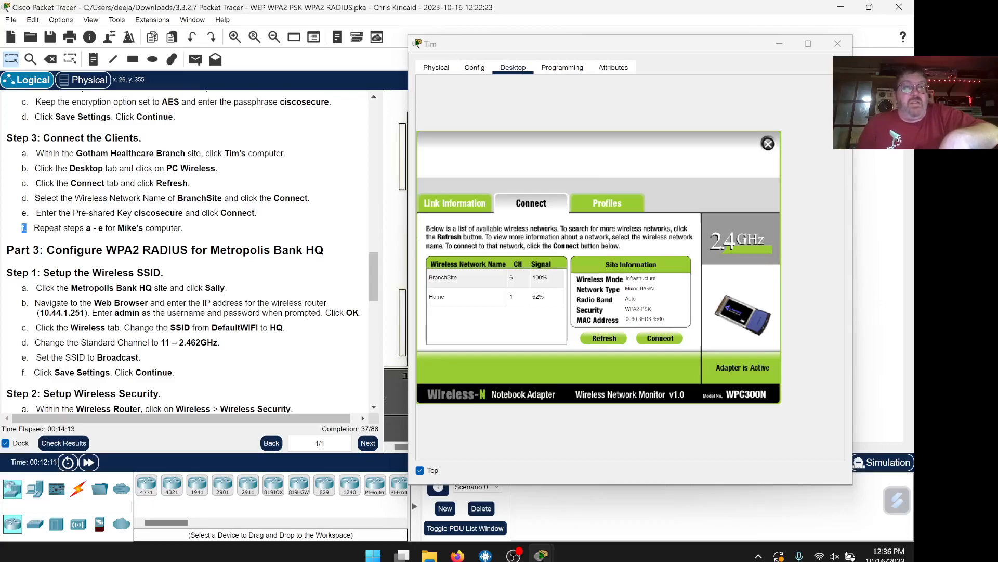
{"action": "left_click", "coordinate": [841, 45]}
{"action": "left_click", "coordinate": [841, 44]}
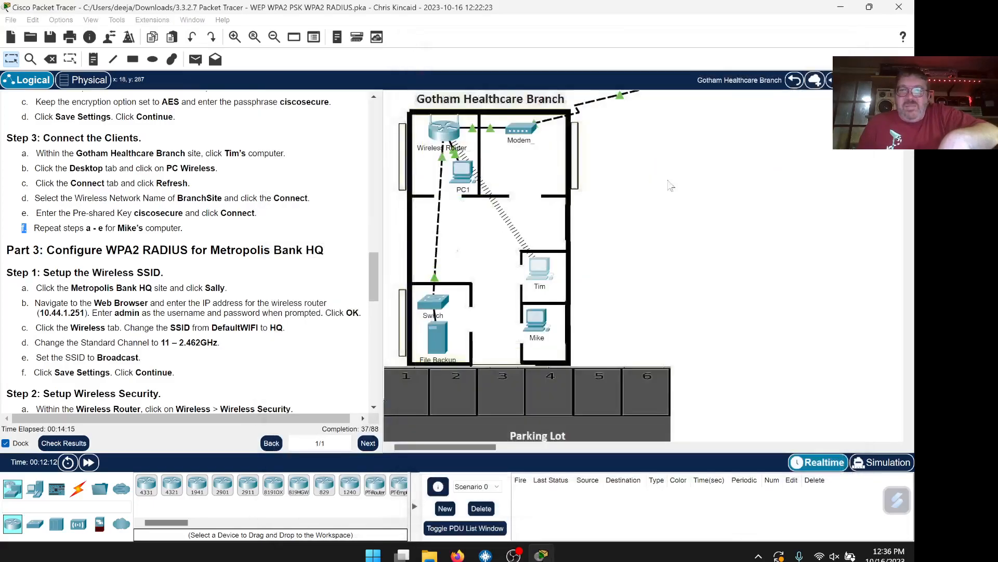
{"action": "left_click", "coordinate": [537, 320]}
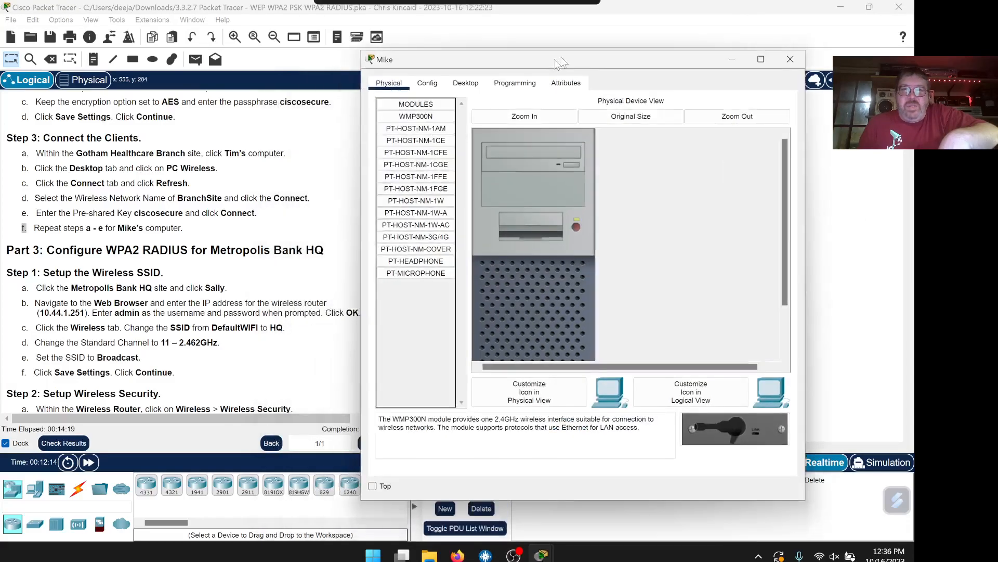
{"action": "left_click", "coordinate": [397, 481]}
{"action": "left_click", "coordinate": [488, 78]}
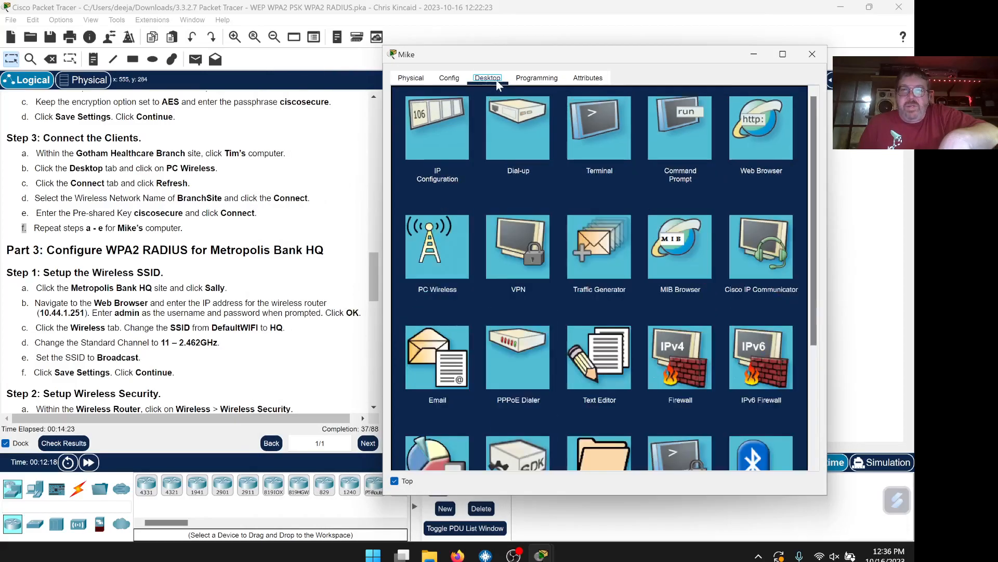
{"action": "left_click", "coordinate": [461, 274]}
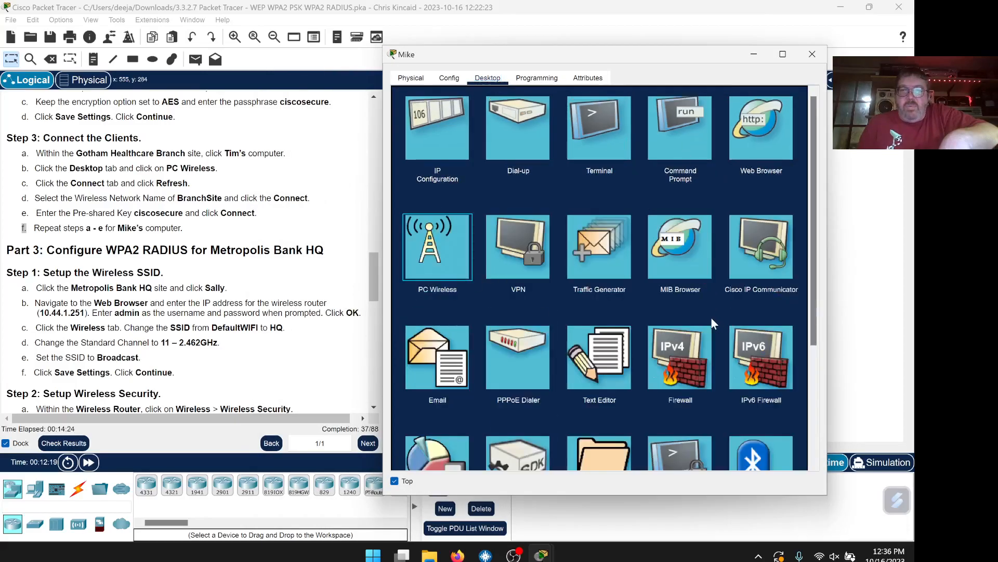
{"action": "left_click", "coordinate": [506, 213]}
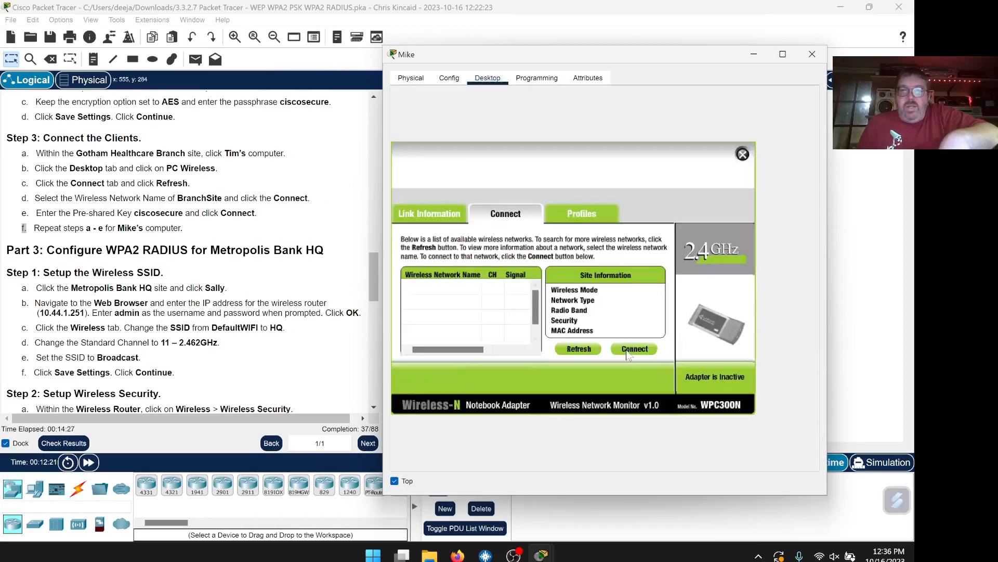
{"action": "left_click", "coordinate": [598, 353]}
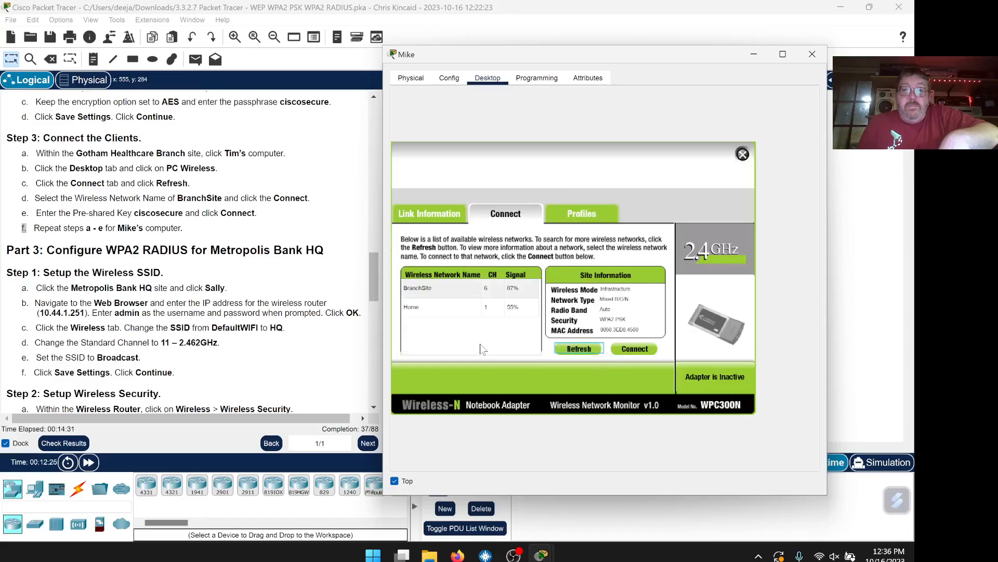
{"action": "left_click", "coordinate": [441, 294]}
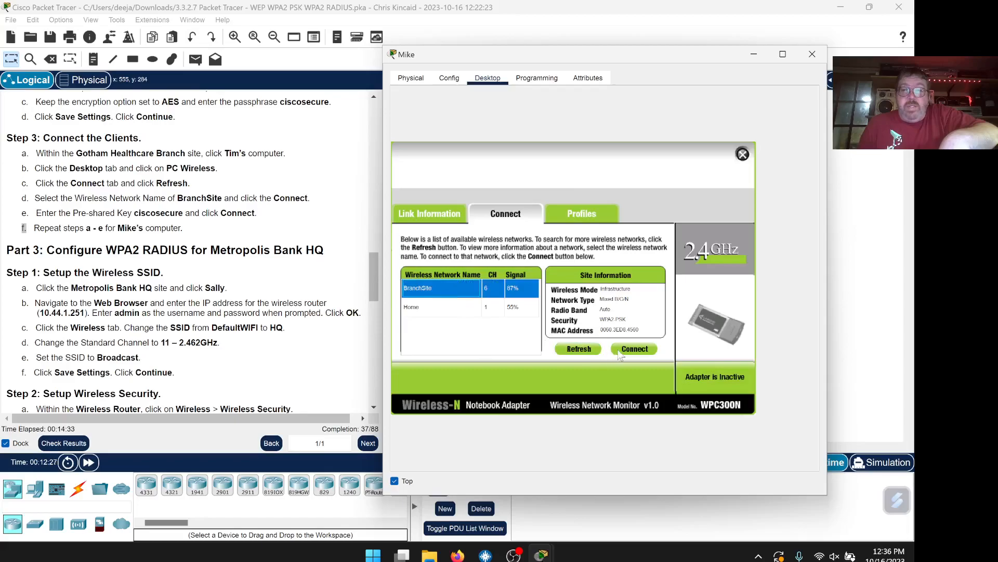
{"action": "left_click", "coordinate": [619, 353]}
{"action": "right_click", "coordinate": [471, 293]}
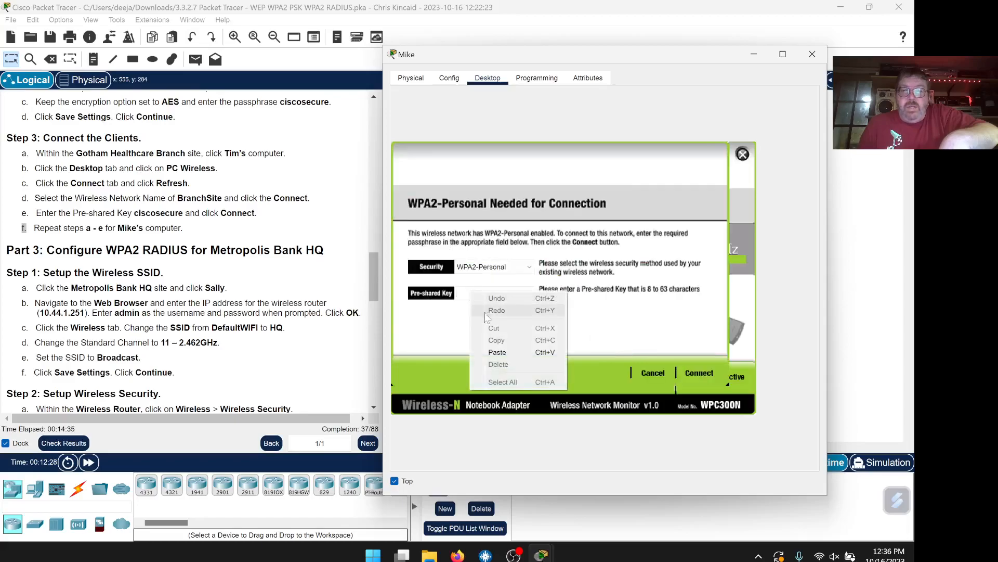
{"action": "left_click", "coordinate": [494, 350]}
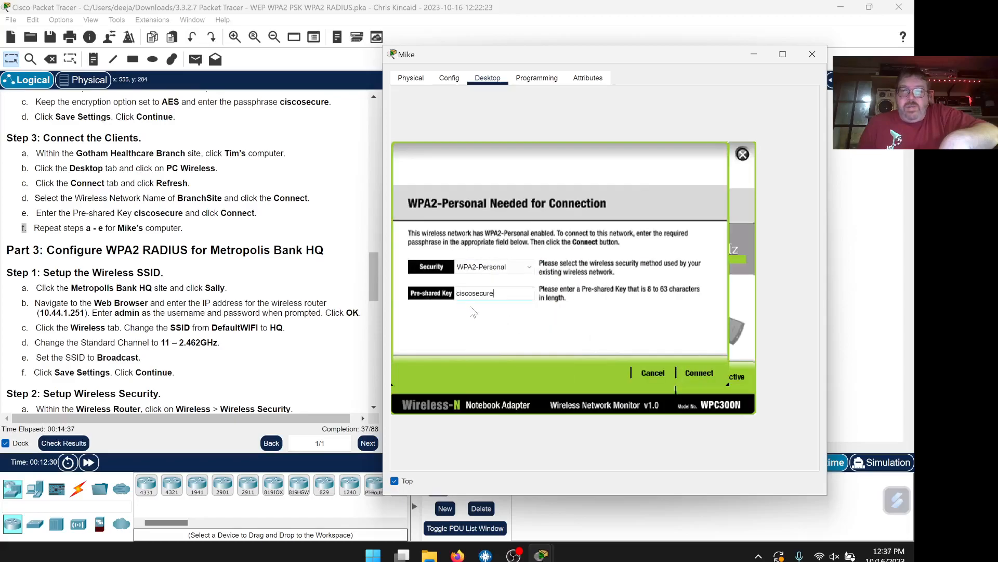
{"action": "left_click", "coordinate": [699, 373]}
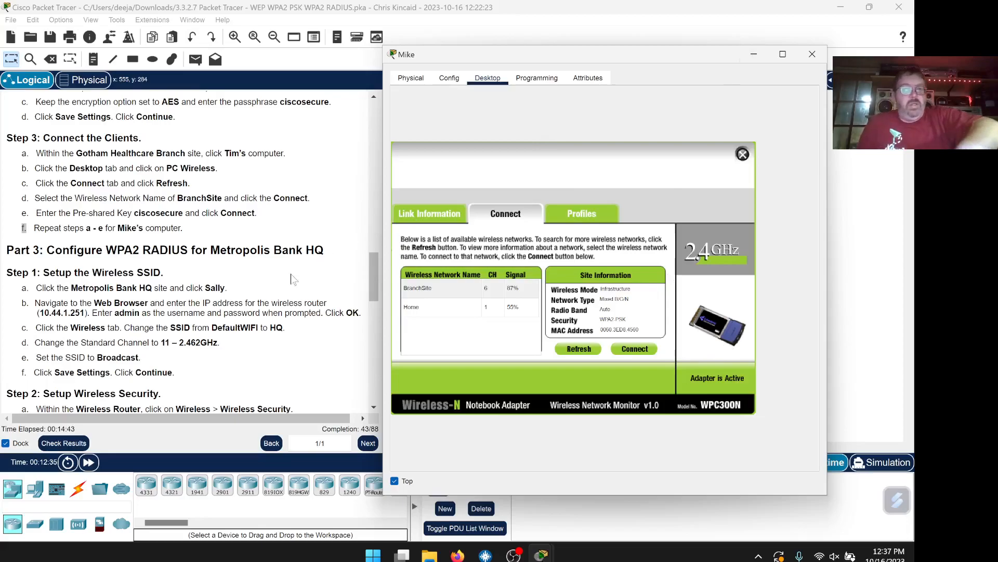
{"action": "scroll", "coordinate": [290, 275], "scroll_direction": "down", "scroll_amount": 4}
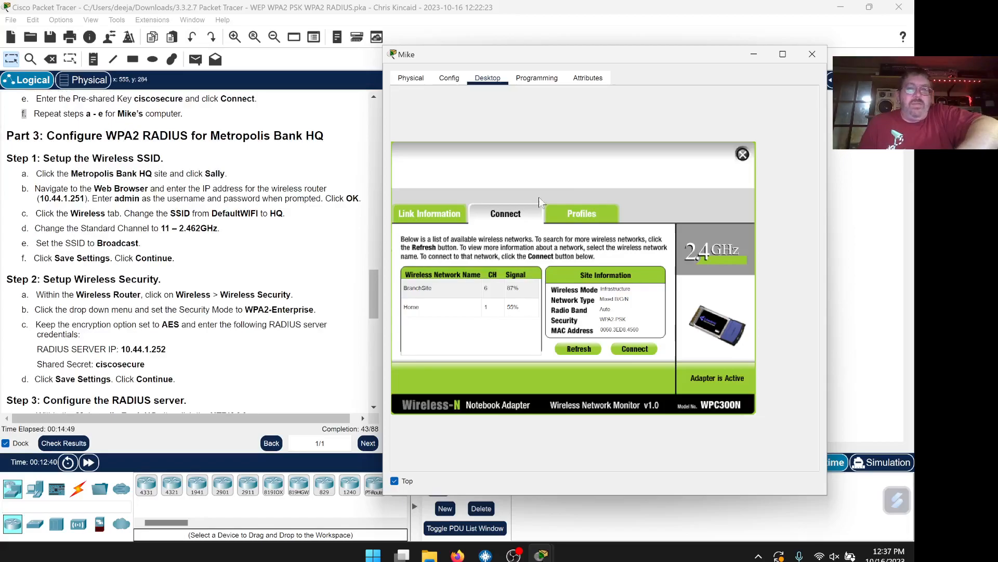
{"action": "left_click", "coordinate": [808, 57]}
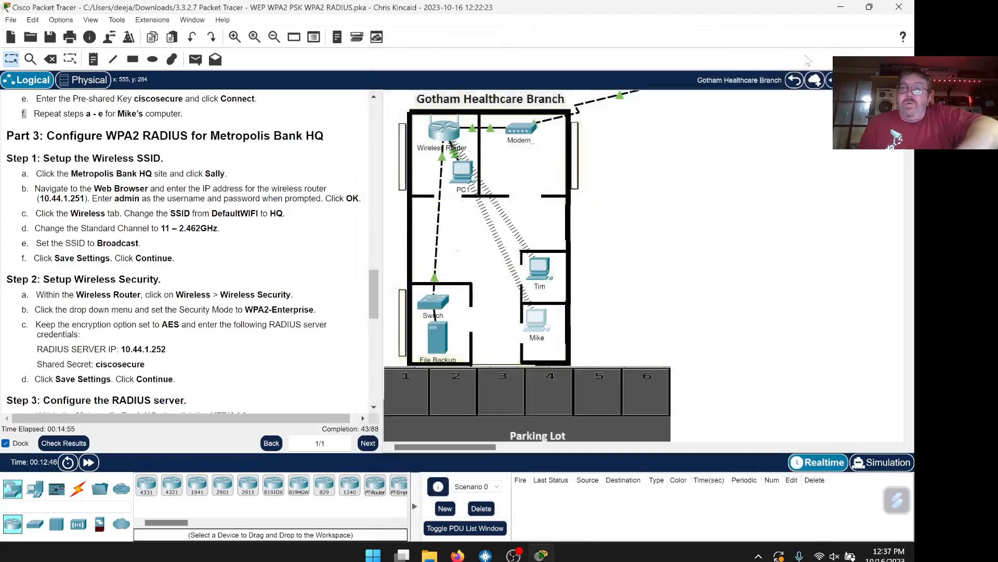
{"action": "left_click", "coordinate": [804, 81]}
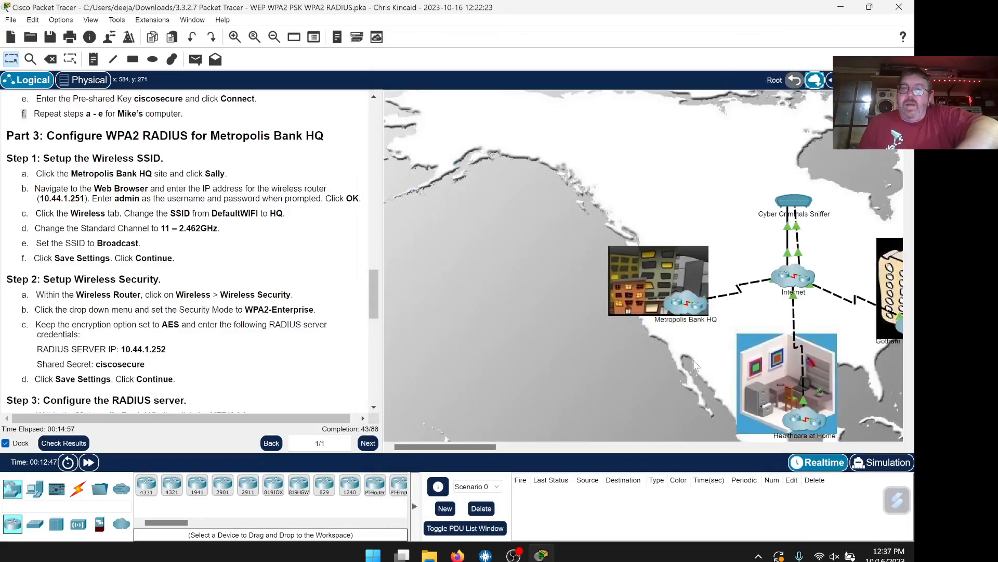
{"action": "left_click_drag", "start_coordinate": [475, 448], "coordinate": [528, 446]}
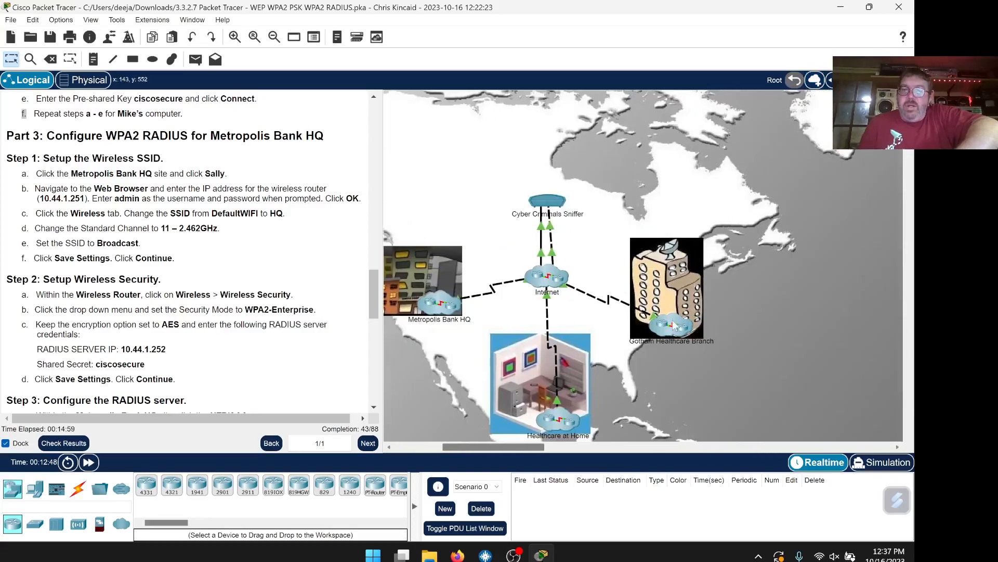
{"action": "scroll", "coordinate": [672, 312], "scroll_direction": "down", "scroll_amount": 2}
{"action": "left_click", "coordinate": [441, 204]}
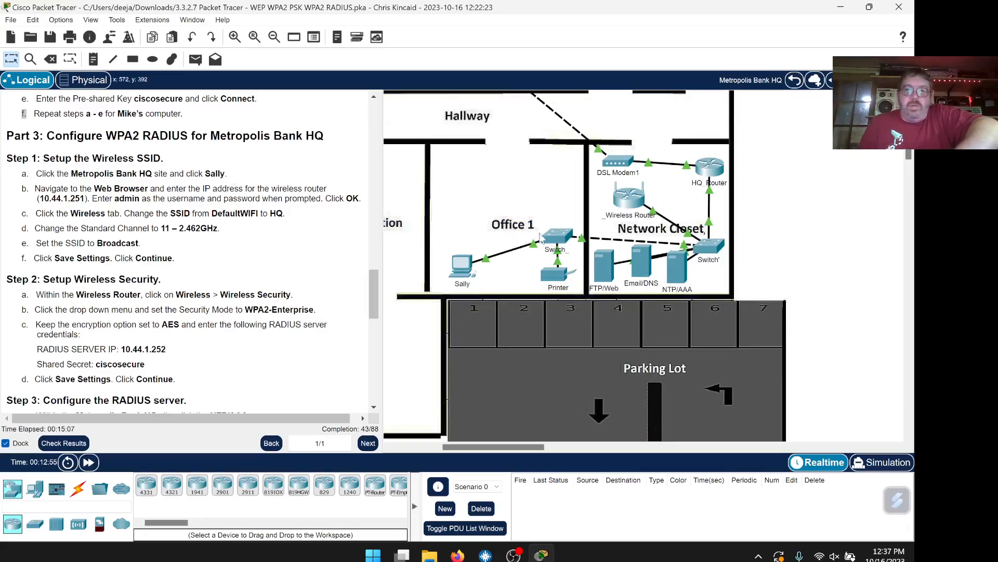
{"action": "left_click", "coordinate": [462, 266]}
{"action": "left_click_drag", "start_coordinate": [560, 86], "coordinate": [663, 71]}
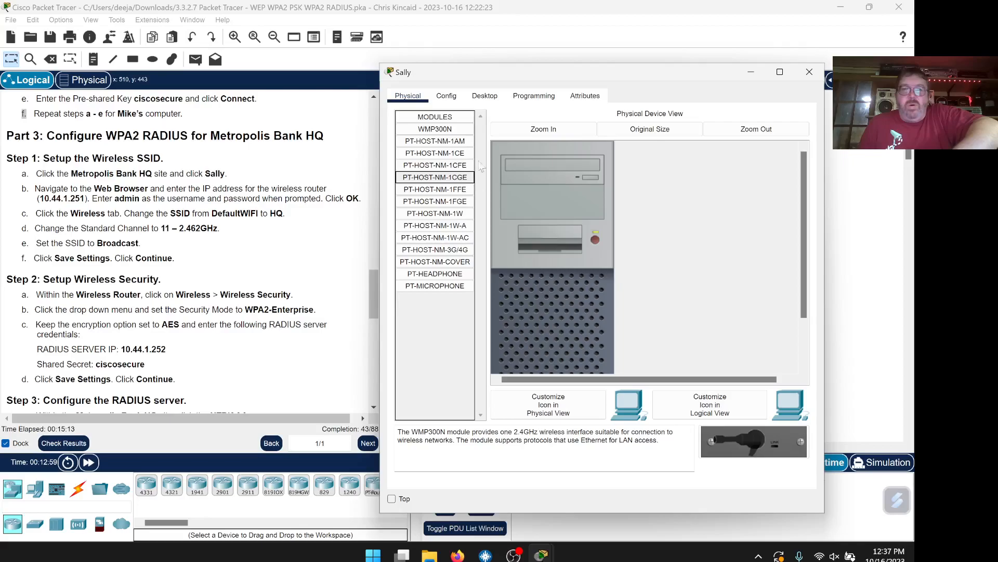
{"action": "left_click_drag", "start_coordinate": [487, 76], "coordinate": [552, 75]}
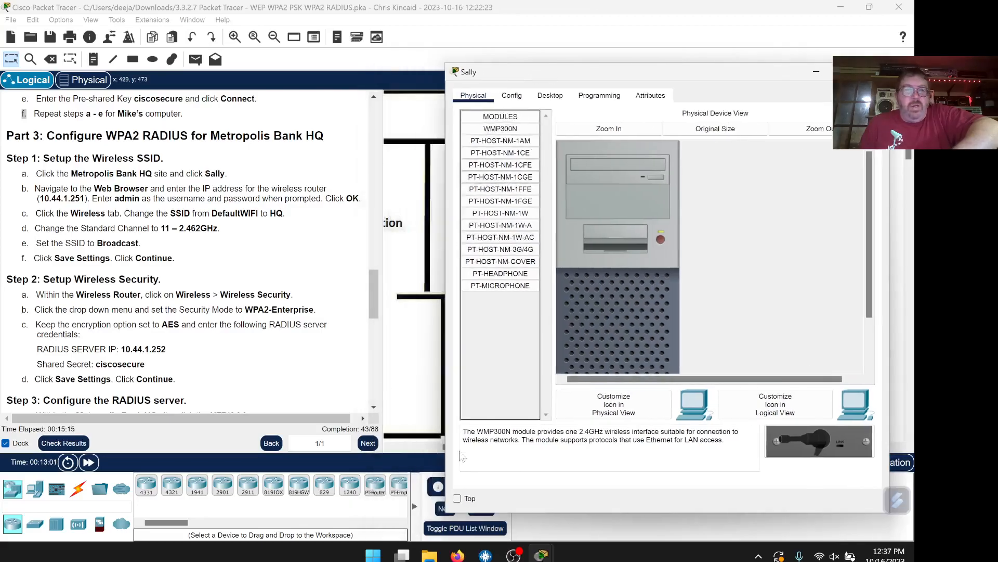
{"action": "left_click", "coordinate": [457, 499]}
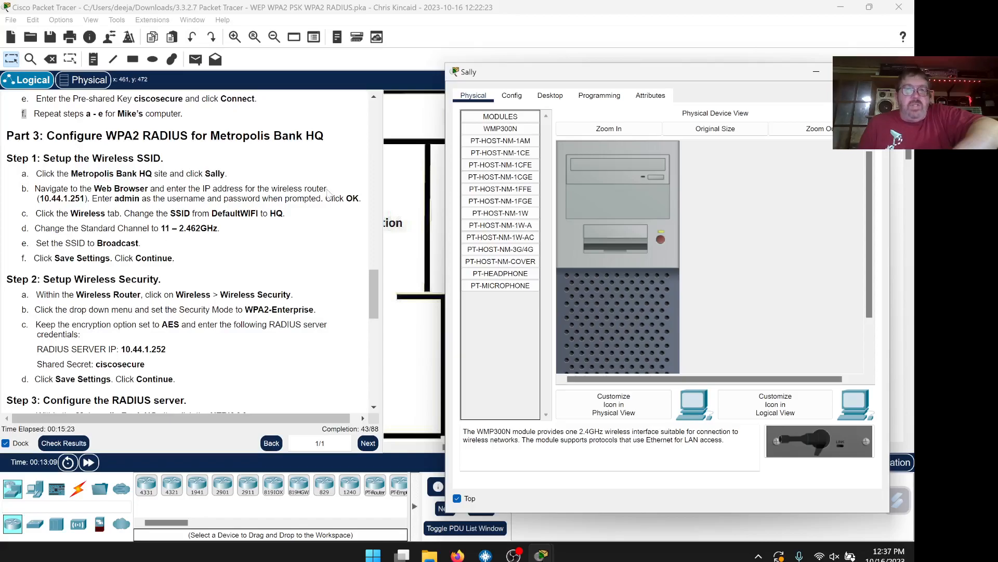
Copy the router IP 10.44.1.251 from the instructions and widen Sally's window
{"action": "left_click_drag", "start_coordinate": [86, 198], "coordinate": [50, 198]}
{"action": "right_click", "coordinate": [50, 199]}
{"action": "left_click", "coordinate": [72, 207]}
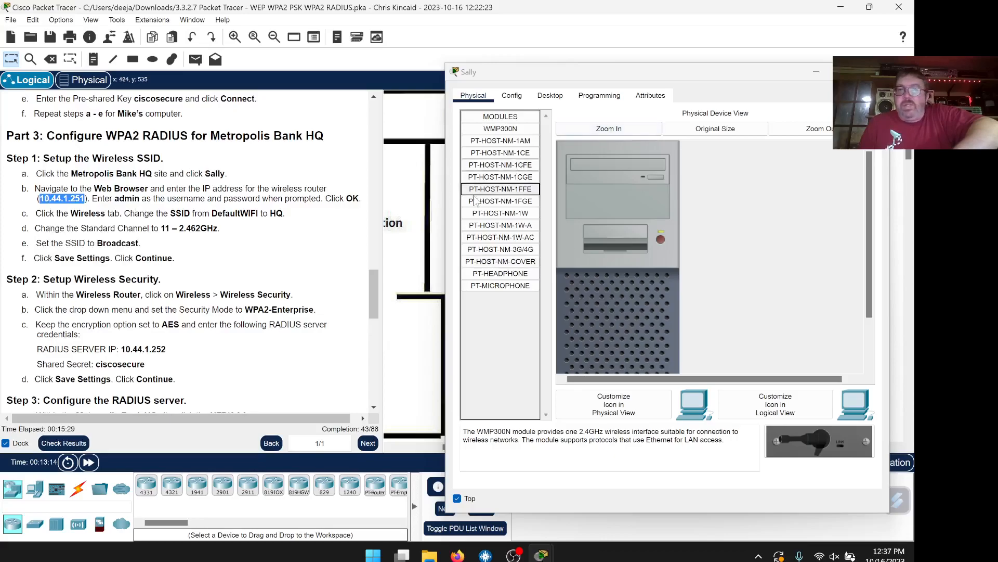
{"action": "left_click_drag", "start_coordinate": [446, 212], "coordinate": [396, 211]}
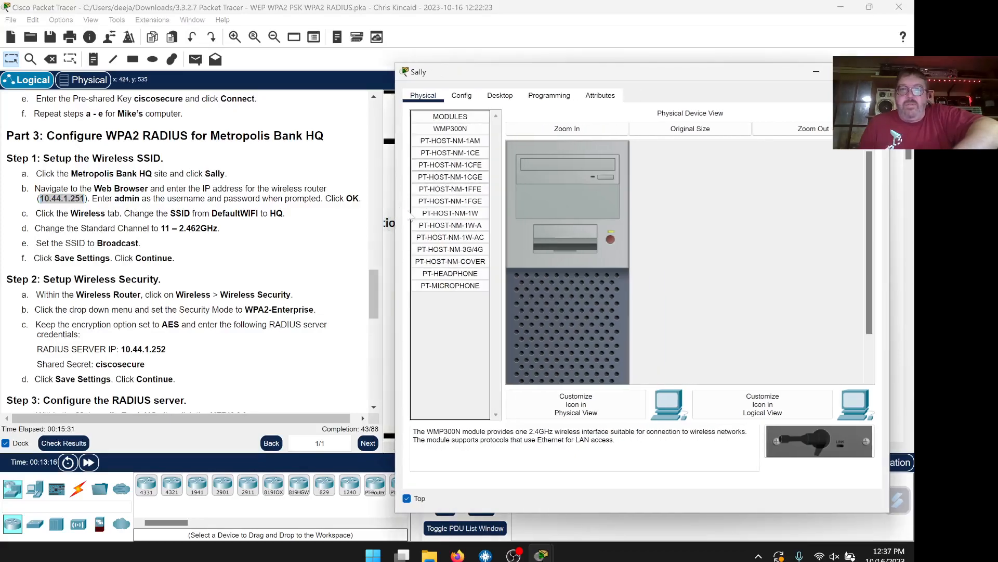
Open Sally's web browser and load the router page at the pasted 10.44.1.251
{"action": "left_click", "coordinate": [495, 100]}
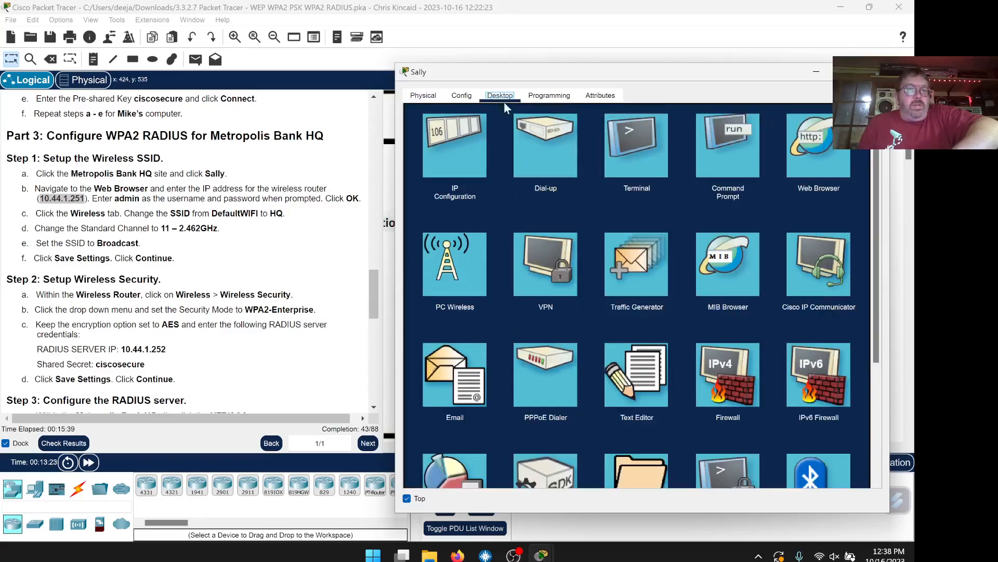
{"action": "left_click", "coordinate": [825, 160]}
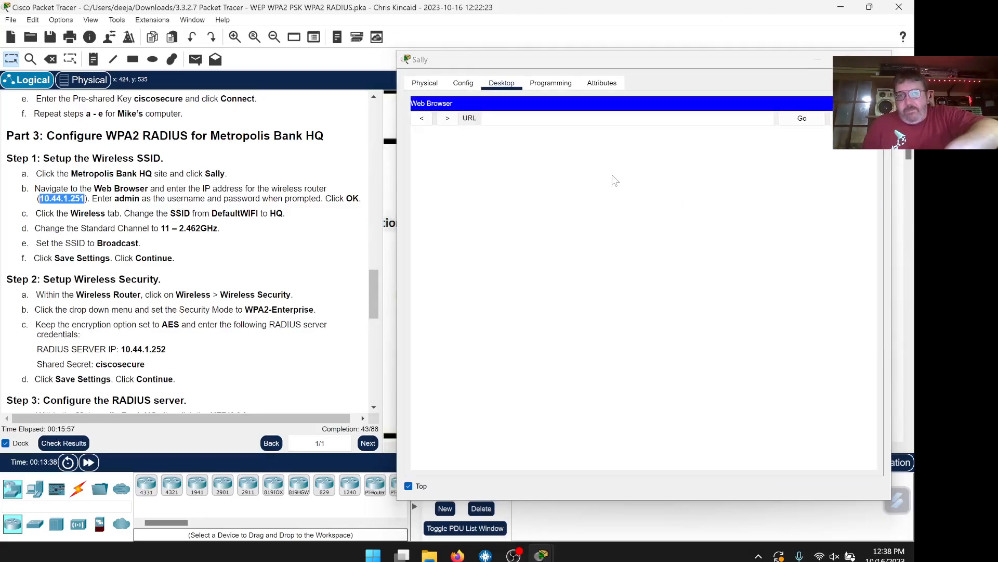
{"action": "right_click", "coordinate": [528, 119]}
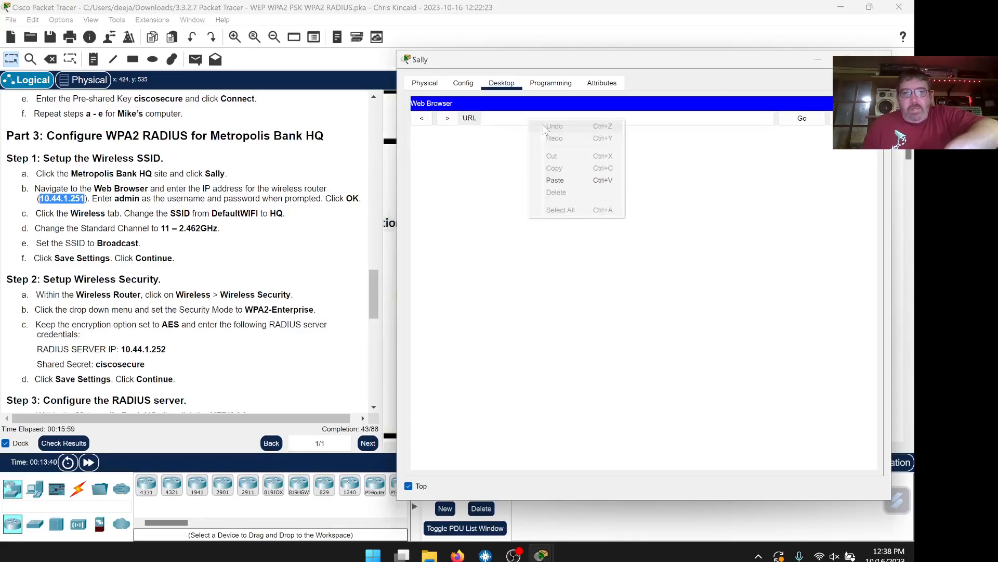
{"action": "left_click", "coordinate": [559, 180]}
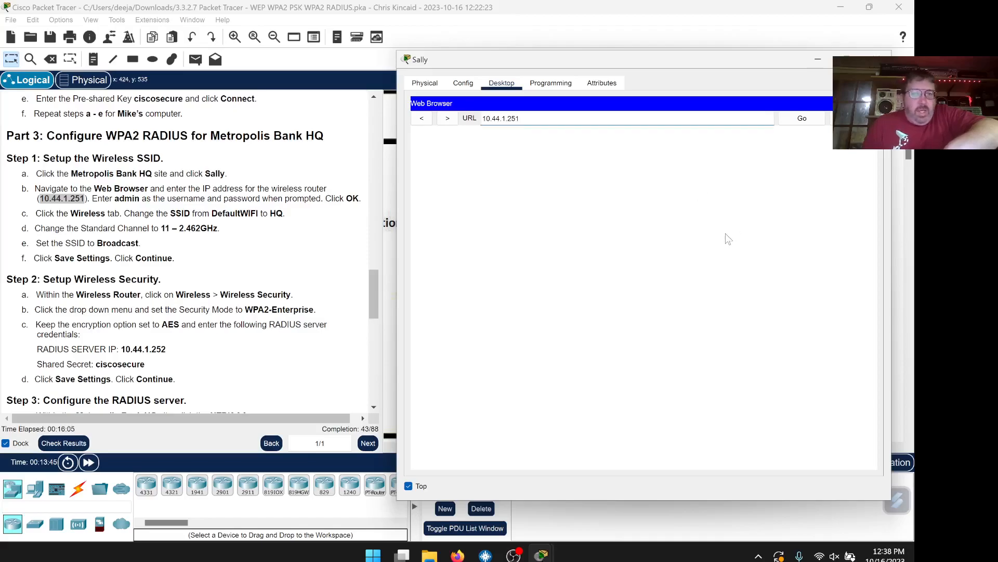
{"action": "left_click", "coordinate": [802, 124]}
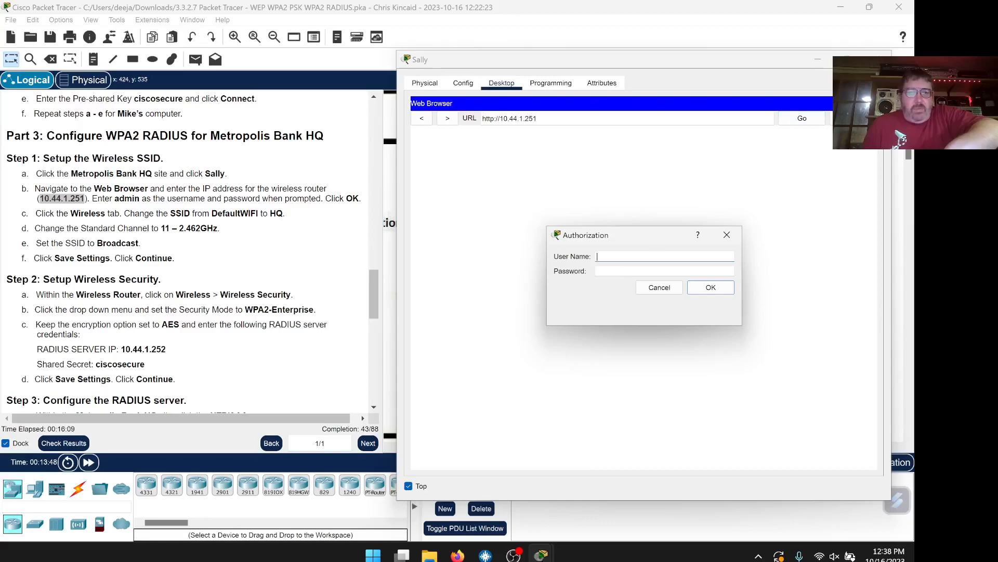
Log in with the router's admin credentials, widen the window, and open Basic Wireless Settings
{"action": "type", "text": "admin"}
{"action": "key", "text": "Tab"}
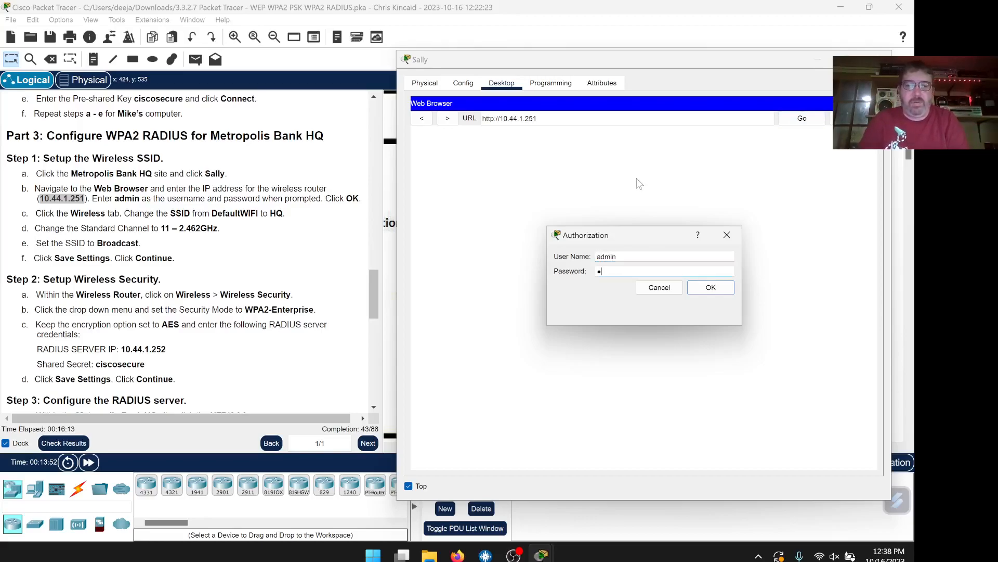
{"action": "type", "text": "admin"}
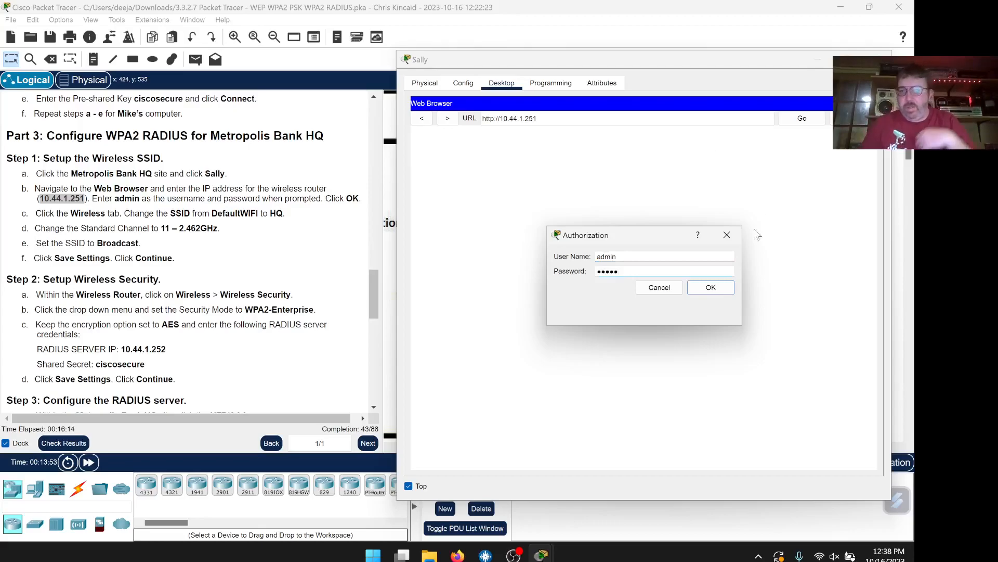
{"action": "left_click", "coordinate": [701, 286]}
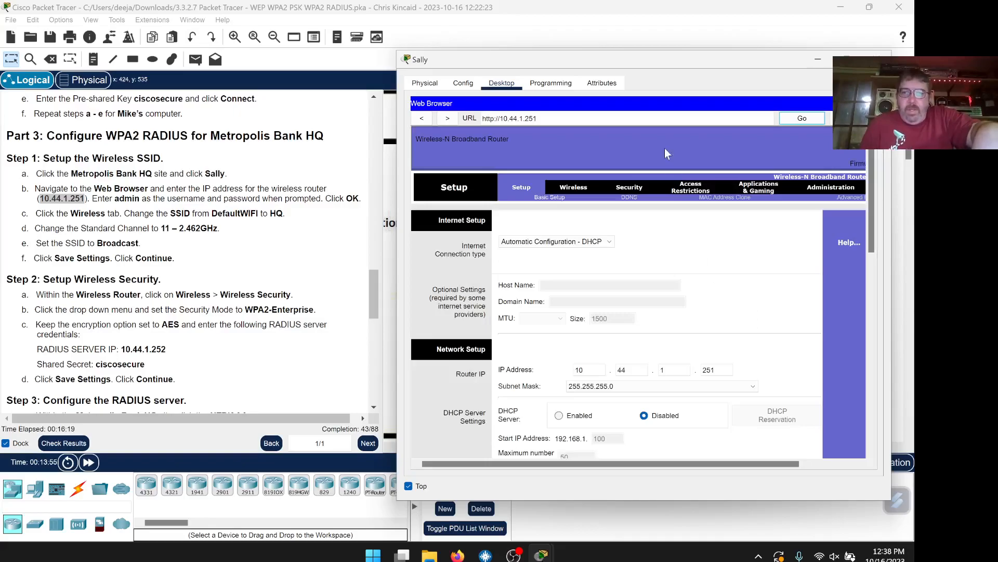
{"action": "left_click_drag", "start_coordinate": [654, 64], "coordinate": [638, 50]}
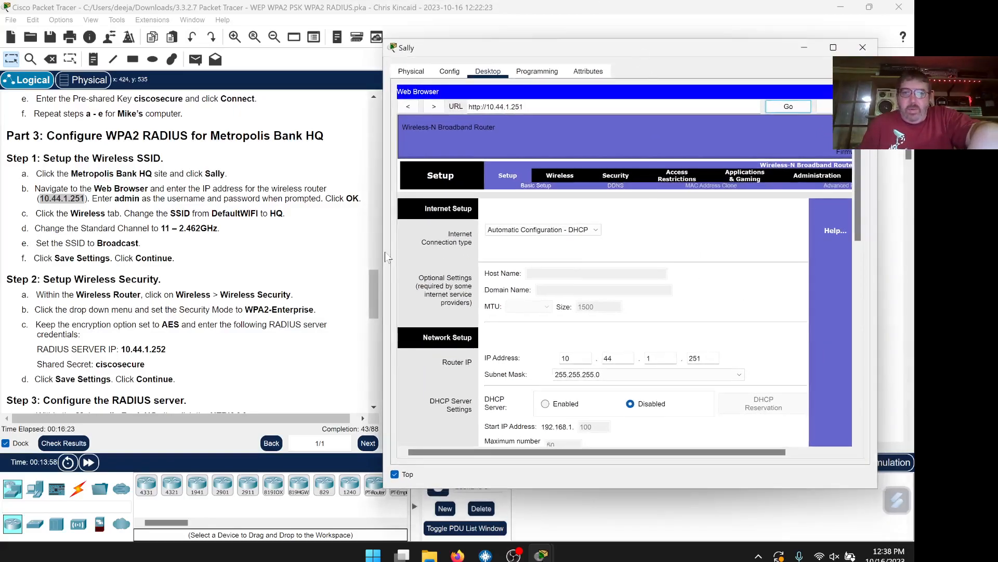
{"action": "left_click_drag", "start_coordinate": [381, 252], "coordinate": [299, 255]}
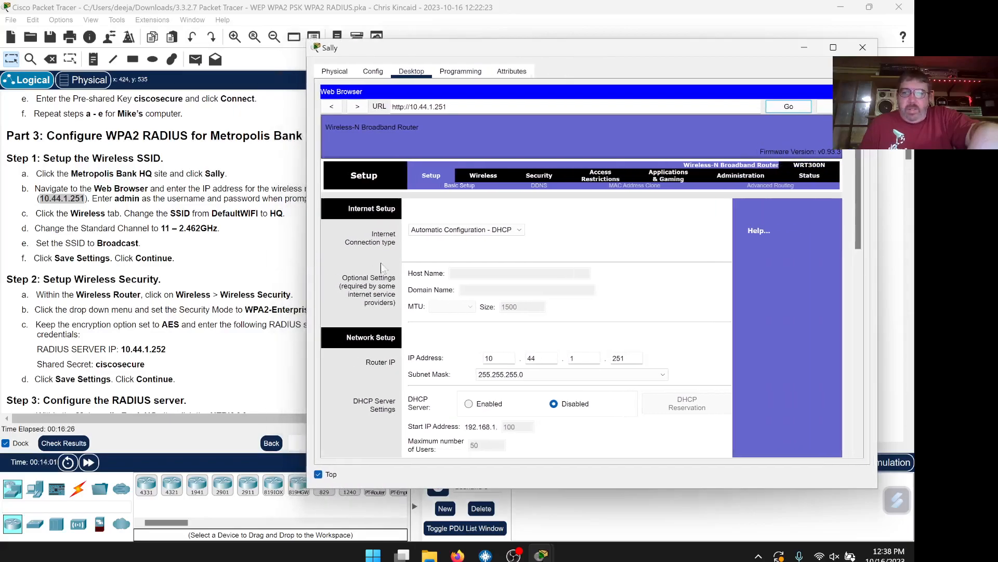
{"action": "left_click_drag", "start_coordinate": [565, 48], "coordinate": [598, 44]}
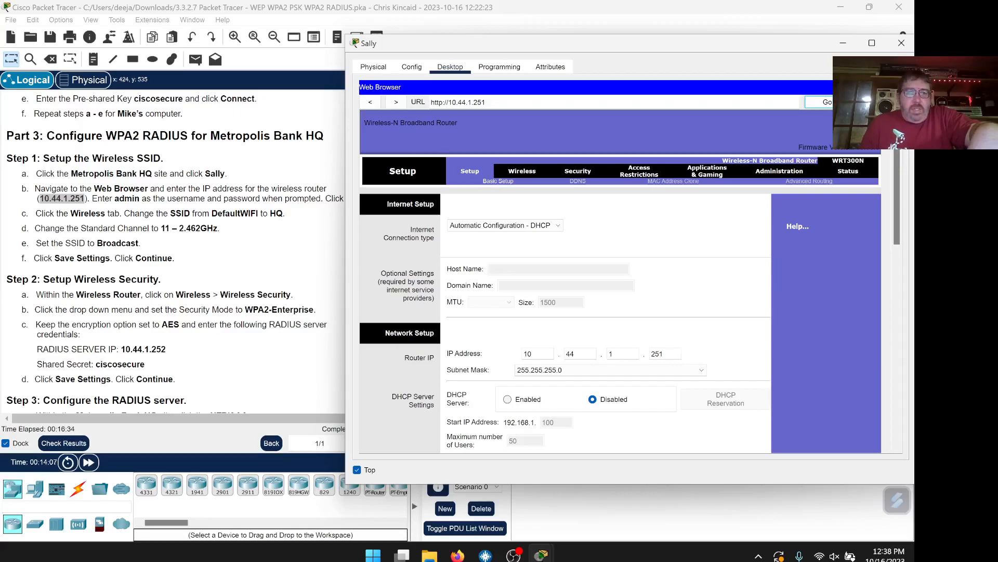
{"action": "left_click_drag", "start_coordinate": [276, 213], "coordinate": [283, 214]}
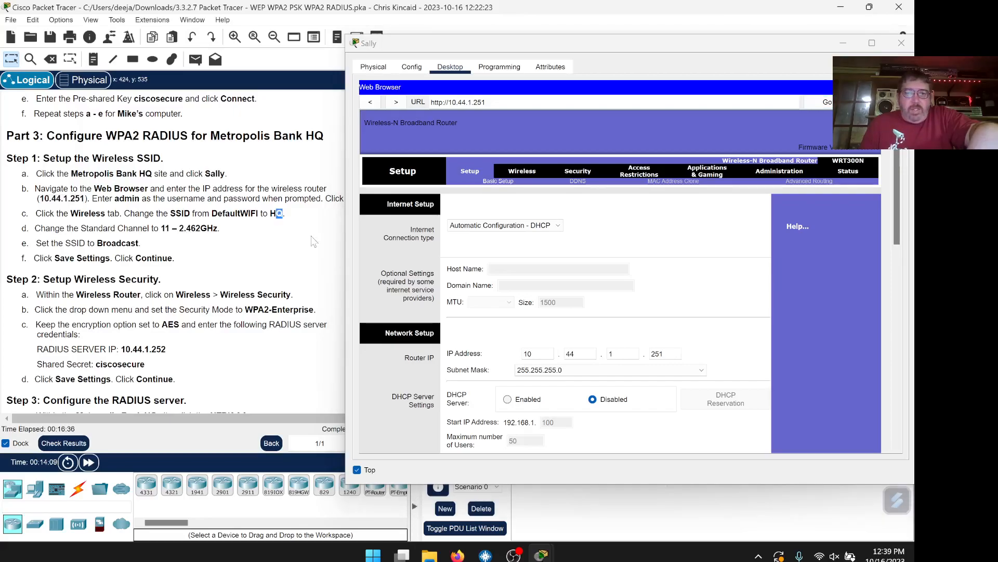
{"action": "left_click", "coordinate": [514, 175]}
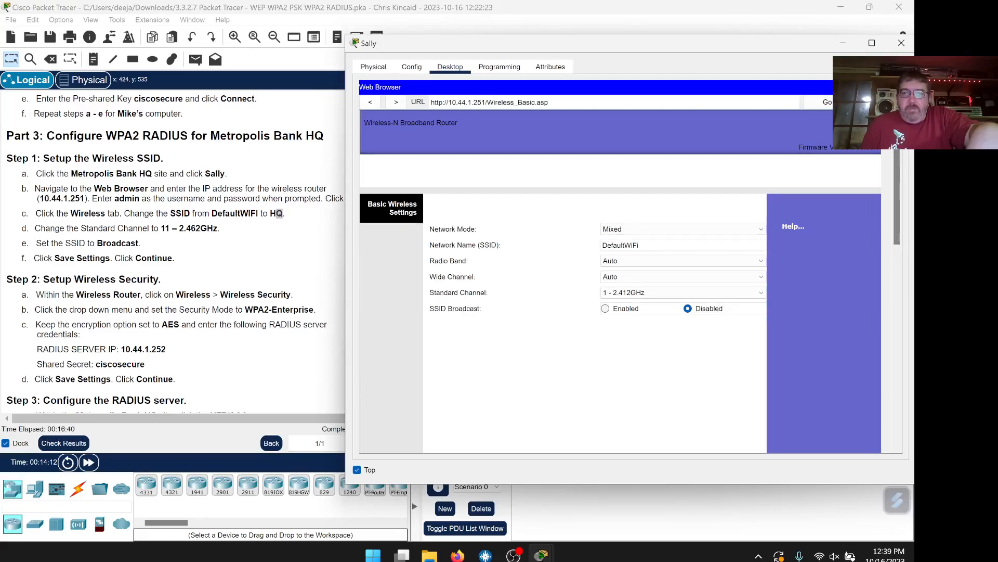
Rename DefaultWiFi to HQ, pick channel 11 - 2.462GHz, enable SSID broadcast, and save
{"action": "left_click_drag", "start_coordinate": [644, 246], "coordinate": [588, 248]}
{"action": "type", "text": "HQ"}
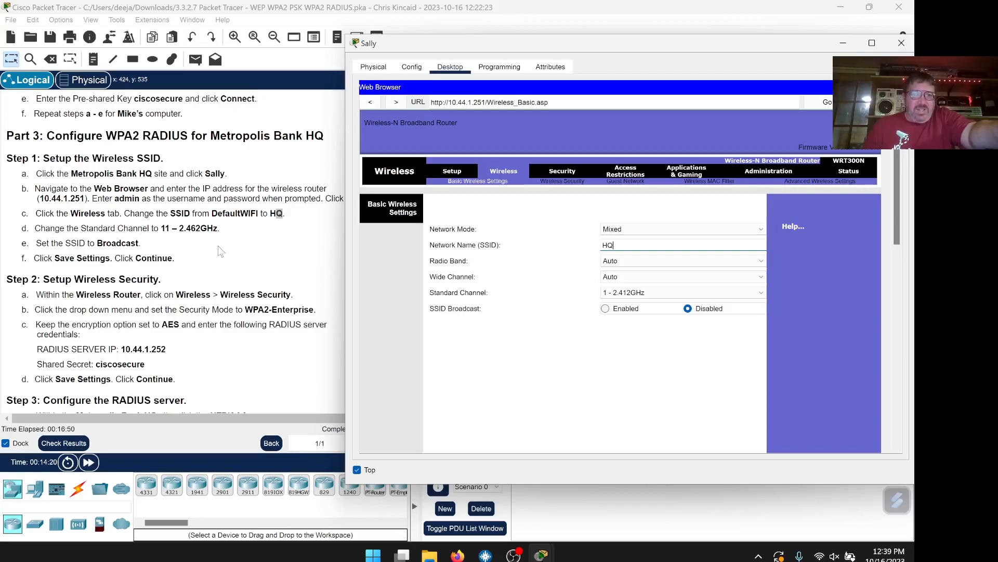
{"action": "left_click", "coordinate": [658, 293]}
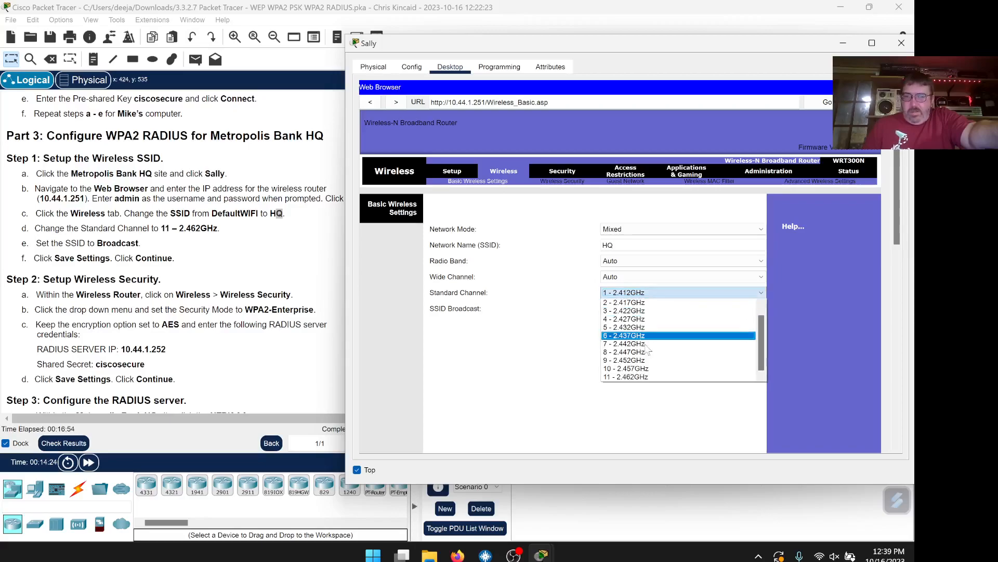
{"action": "left_click", "coordinate": [631, 378]}
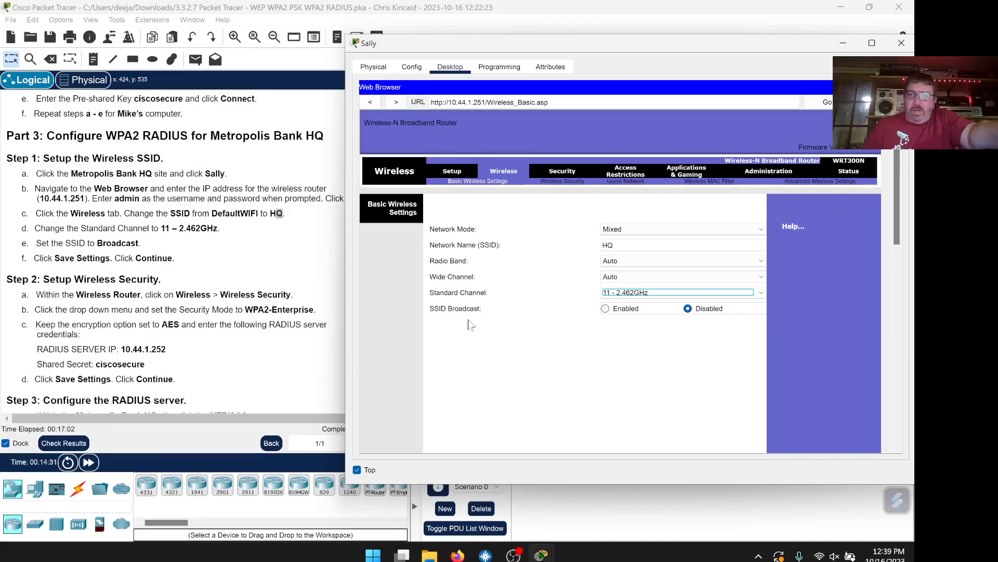
{"action": "scroll", "coordinate": [605, 346], "scroll_direction": "down", "scroll_amount": 1}
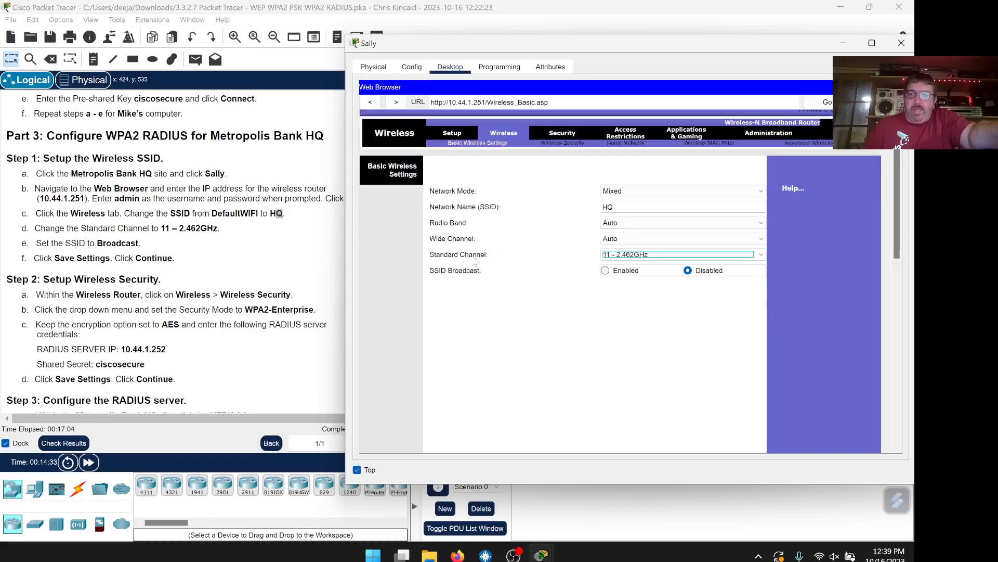
{"action": "left_click", "coordinate": [606, 271]}
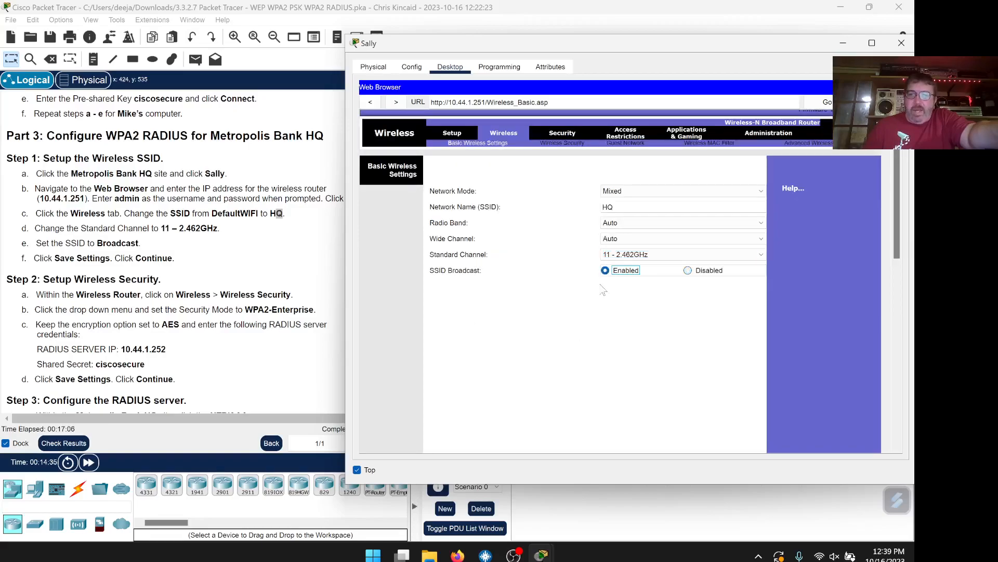
{"action": "scroll", "coordinate": [597, 304], "scroll_direction": "down", "scroll_amount": 2}
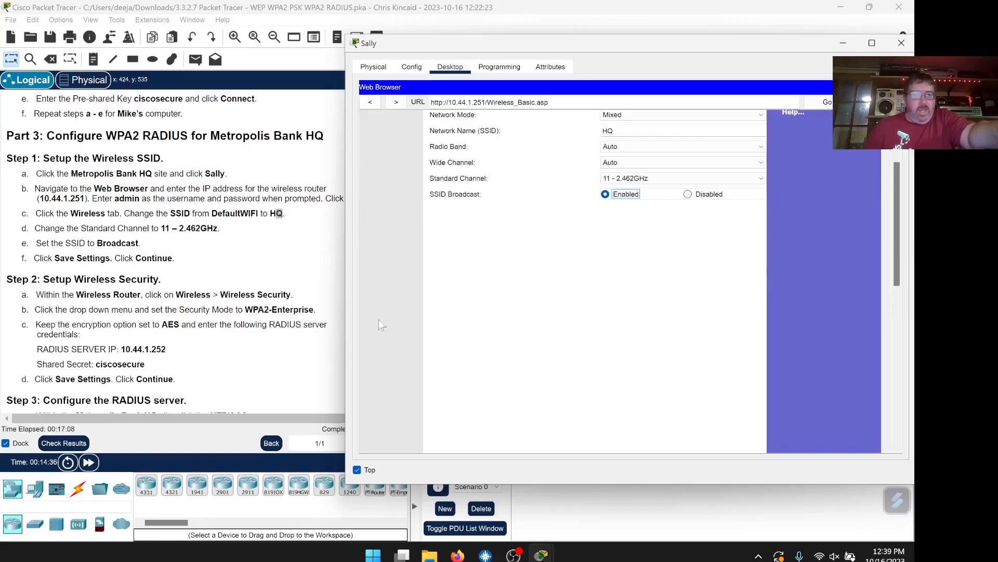
{"action": "scroll", "coordinate": [552, 319], "scroll_direction": "down", "scroll_amount": 5}
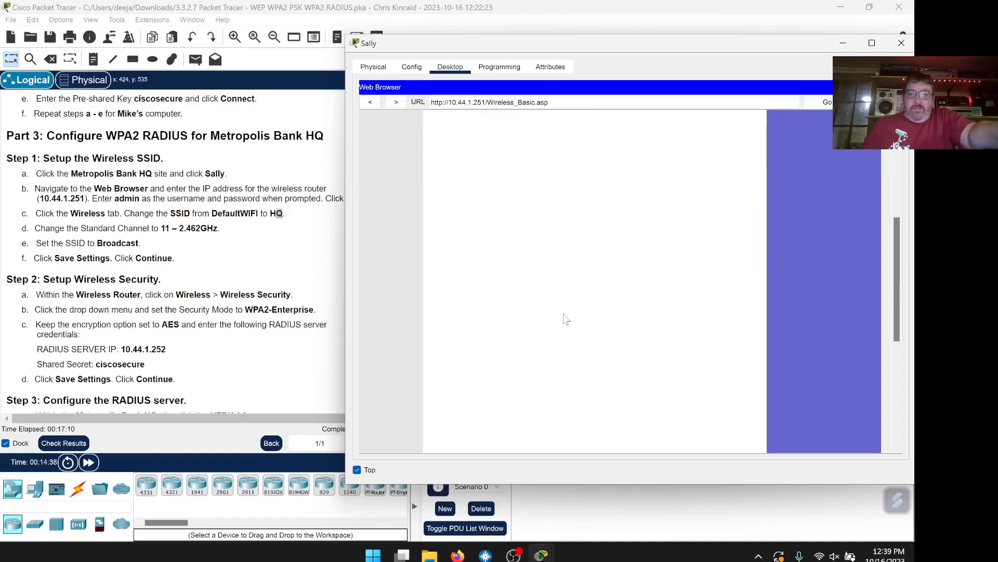
{"action": "left_click", "coordinate": [635, 432]}
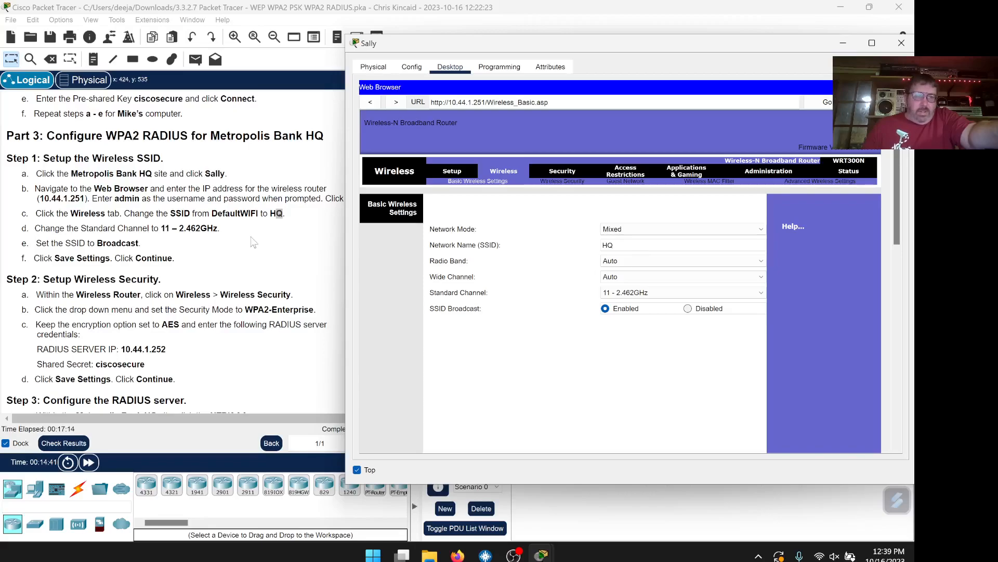
{"action": "scroll", "coordinate": [255, 242], "scroll_direction": "down", "scroll_amount": 3}
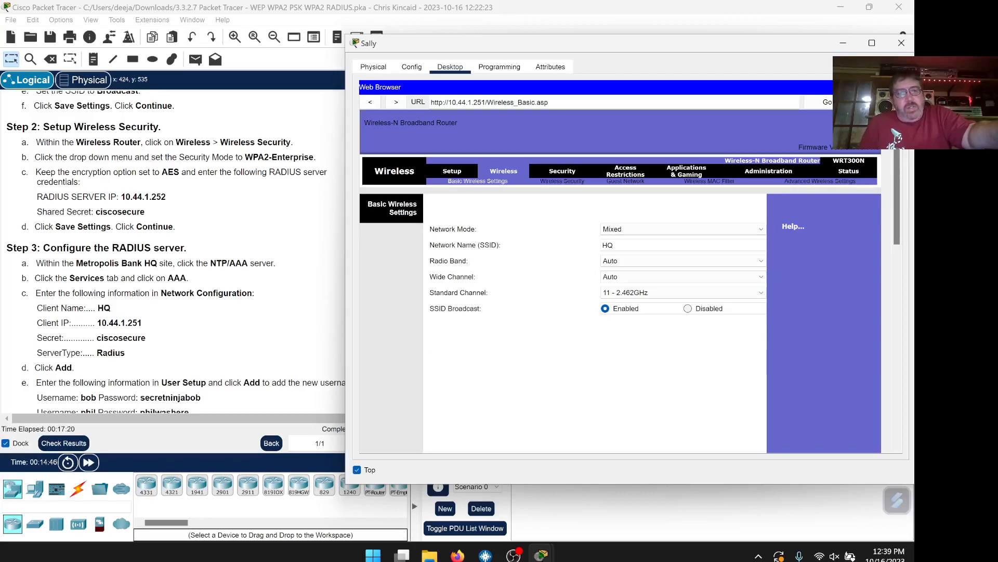
Set the router's wireless security mode to WPA2 Enterprise with RADIUS server 10.44.1.252
{"action": "left_click", "coordinate": [555, 186]}
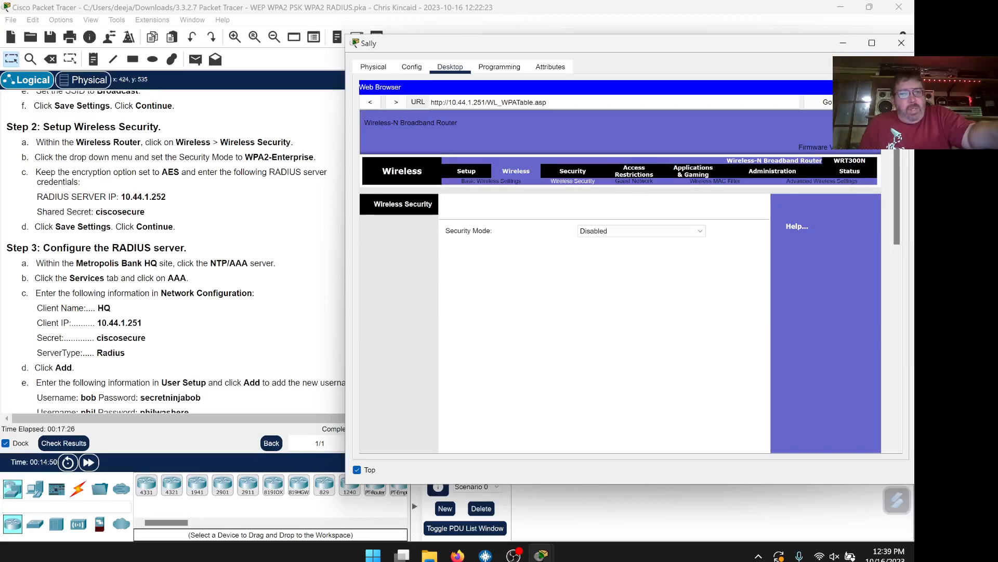
{"action": "left_click", "coordinate": [669, 232]}
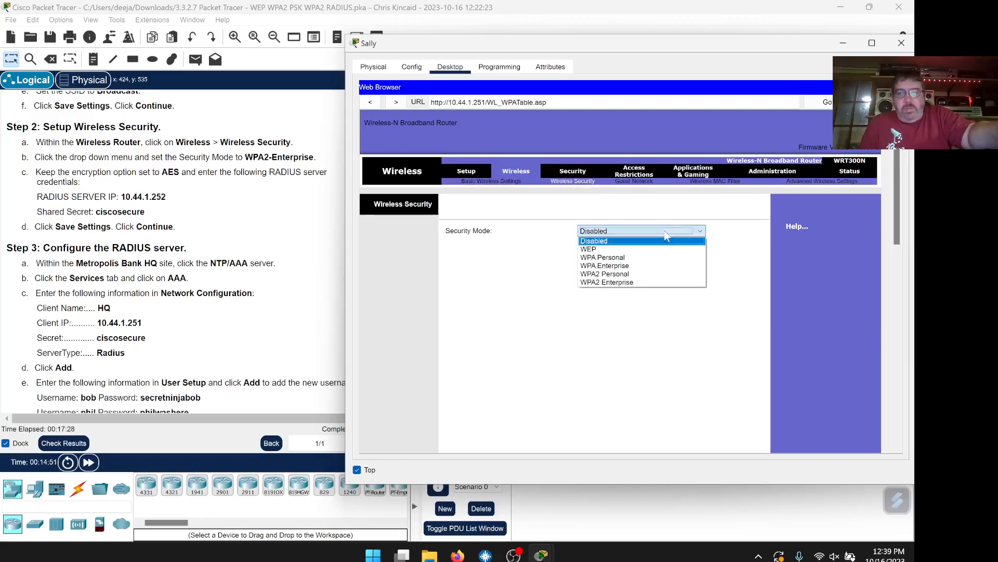
{"action": "left_click", "coordinate": [650, 282]}
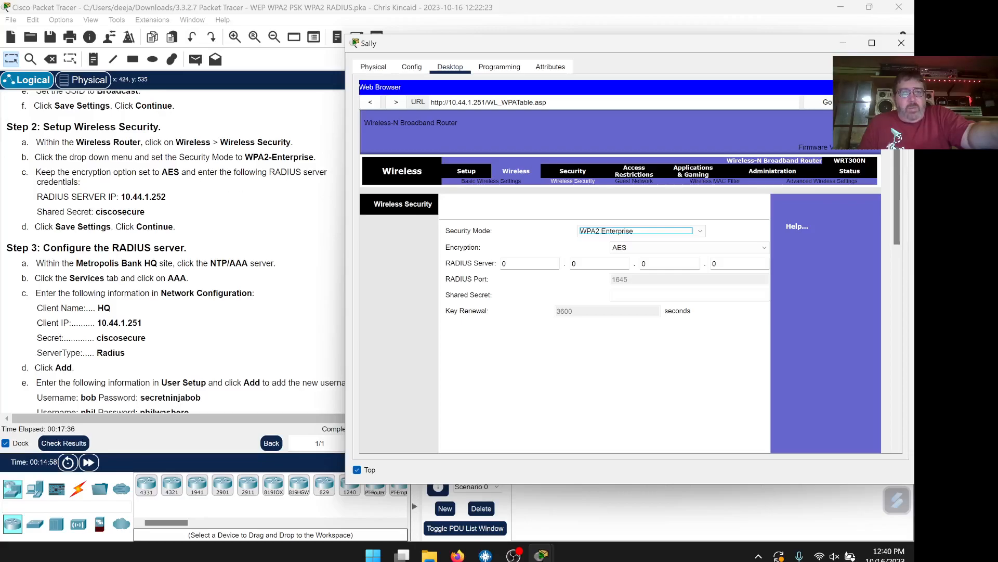
{"action": "scroll", "coordinate": [211, 220], "scroll_direction": "down", "scroll_amount": 1}
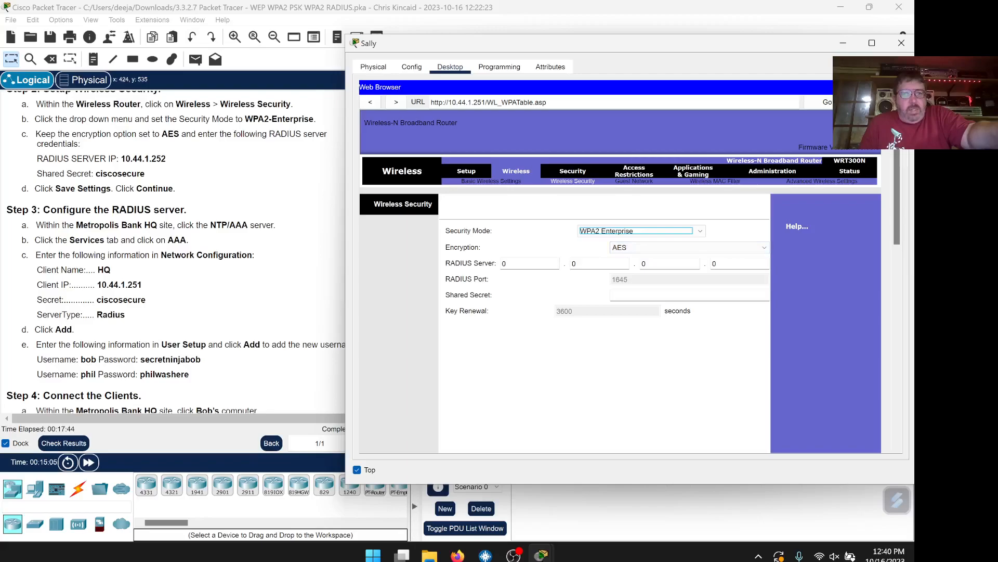
{"action": "key", "text": "Tab"}
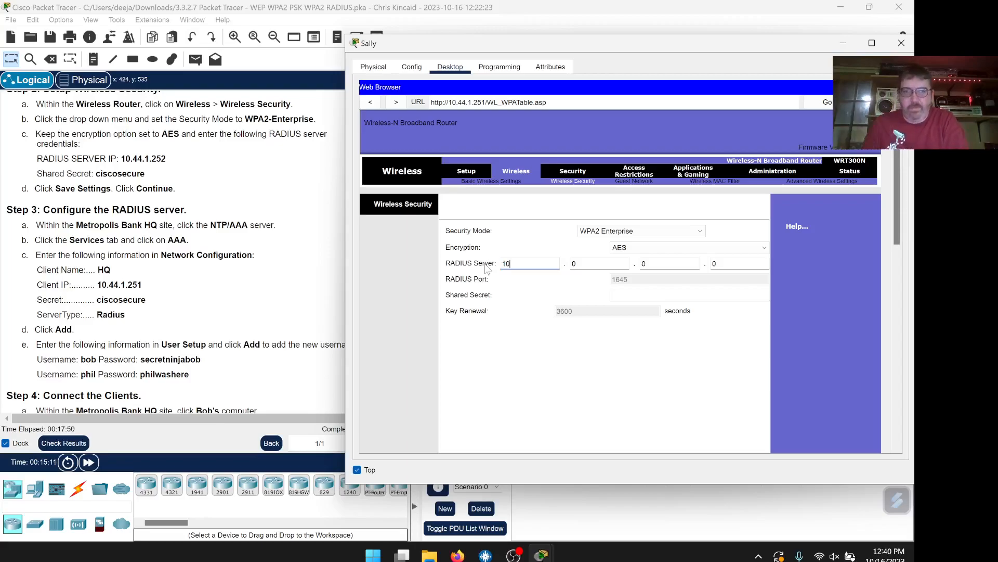
{"action": "key", "text": "Tab"}
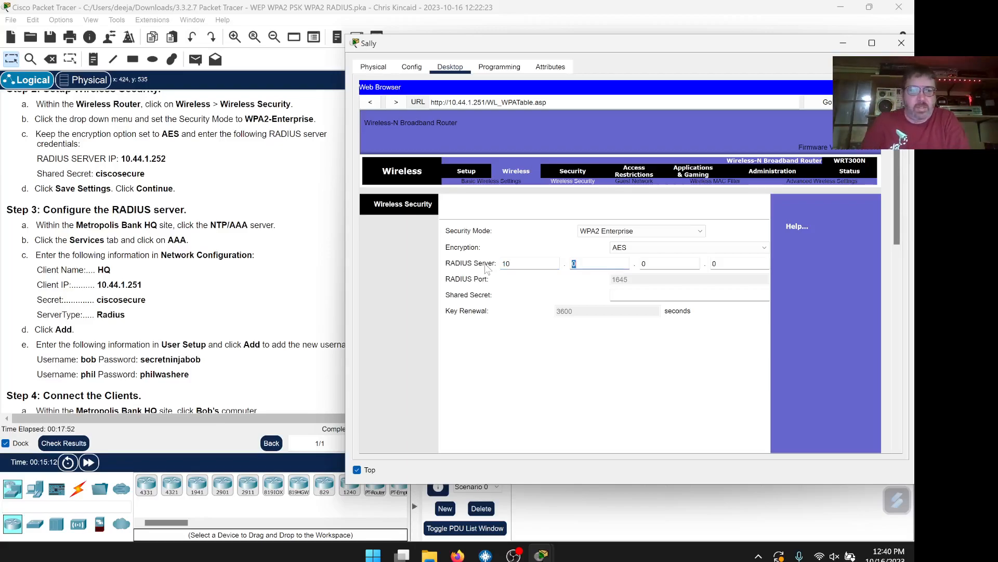
{"action": "key", "text": "Tab"}
{"action": "key", "text": "Tab"}
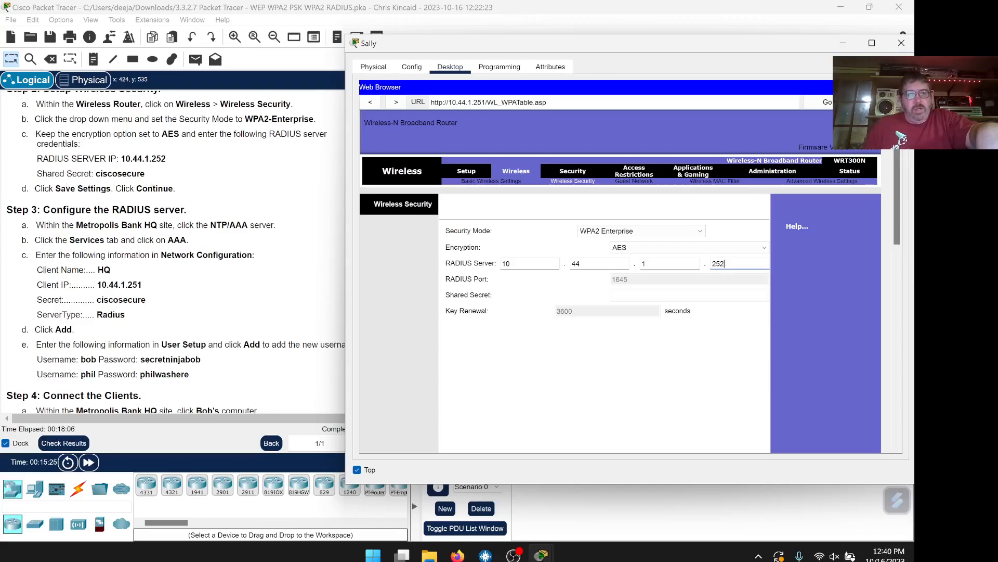
Paste the shared secret from the instructions, save the settings, and close Sally's window
{"action": "left_click_drag", "start_coordinate": [100, 174], "coordinate": [145, 174]}
{"action": "right_click", "coordinate": [97, 175]}
{"action": "left_click", "coordinate": [125, 183]}
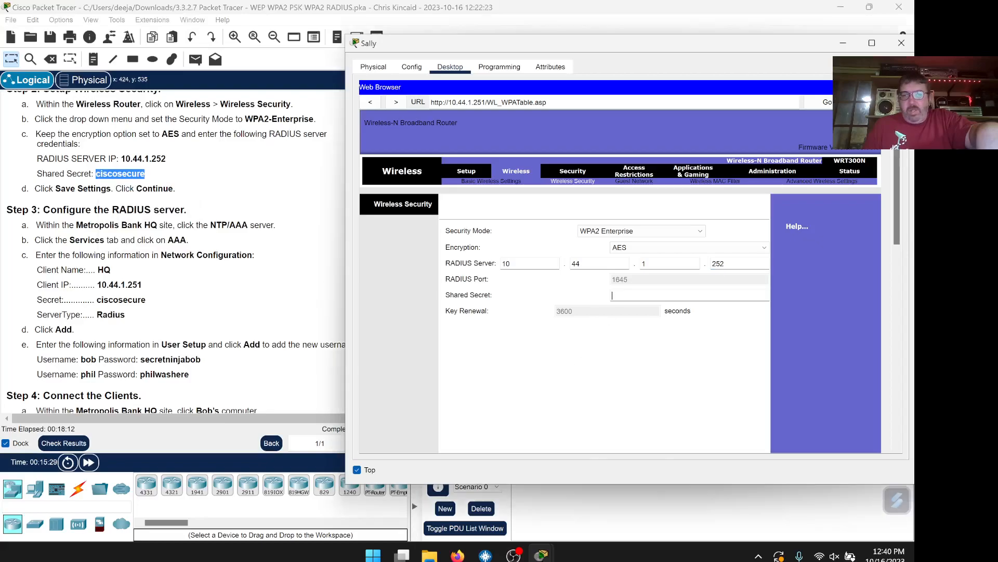
{"action": "right_click", "coordinate": [646, 295]}
{"action": "left_click", "coordinate": [662, 351]}
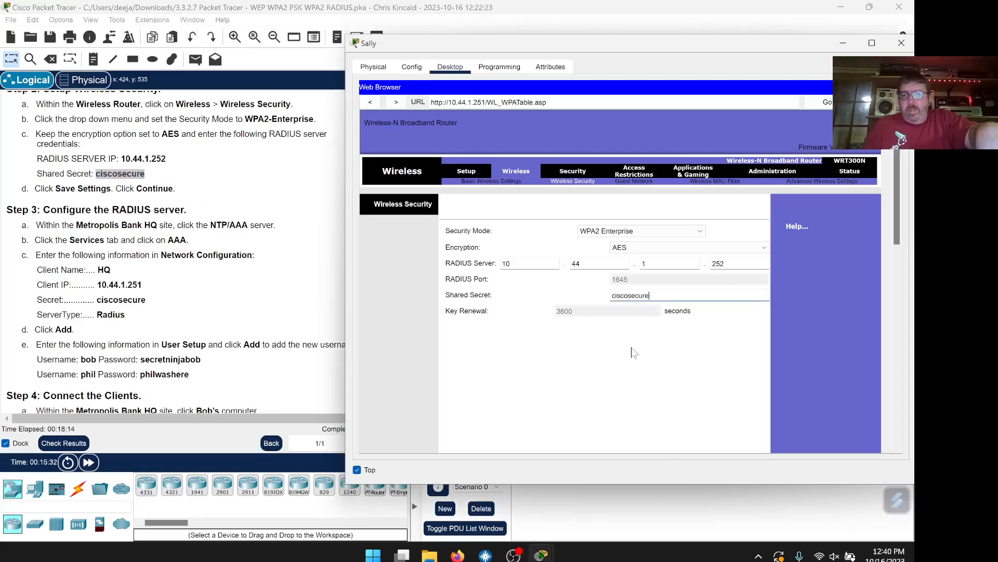
{"action": "scroll", "coordinate": [707, 411], "scroll_direction": "down", "scroll_amount": 10}
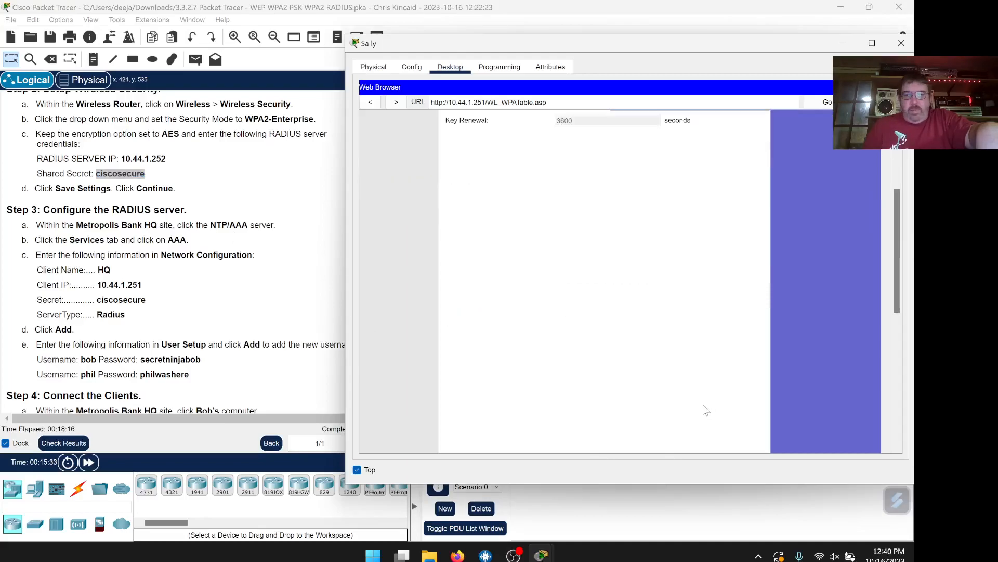
{"action": "left_click", "coordinate": [635, 430]}
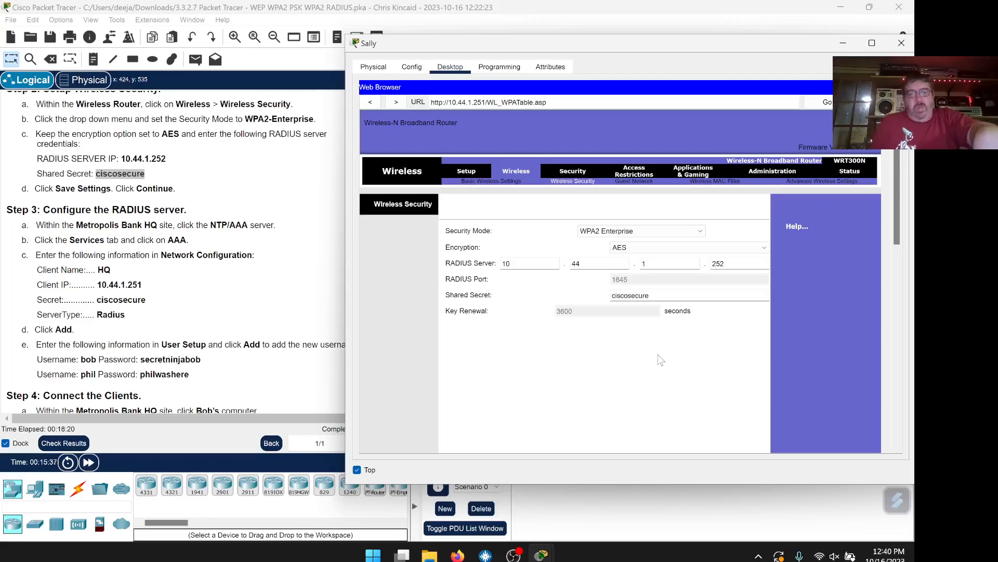
{"action": "scroll", "coordinate": [298, 206], "scroll_direction": "down", "scroll_amount": 1}
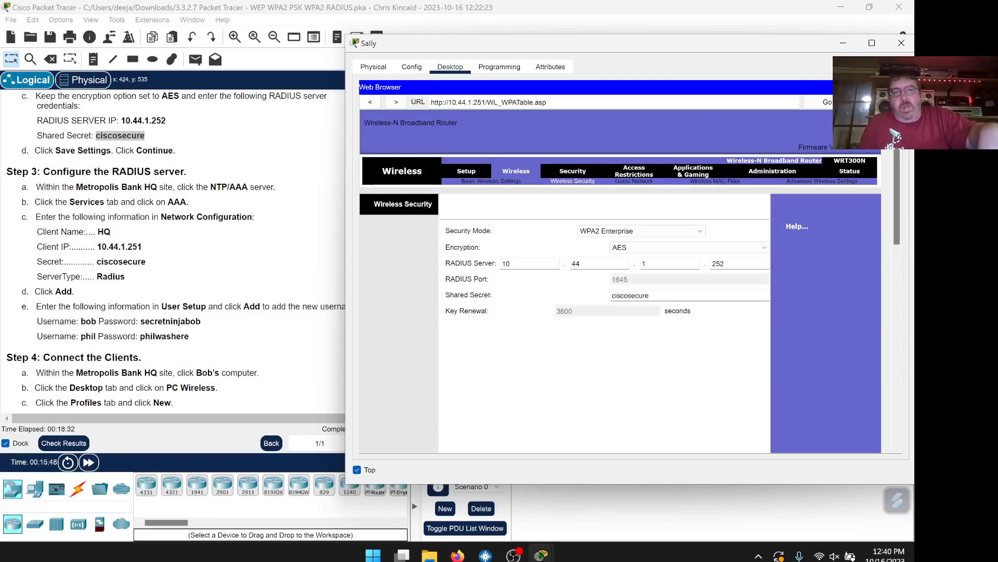
{"action": "left_click", "coordinate": [902, 43]}
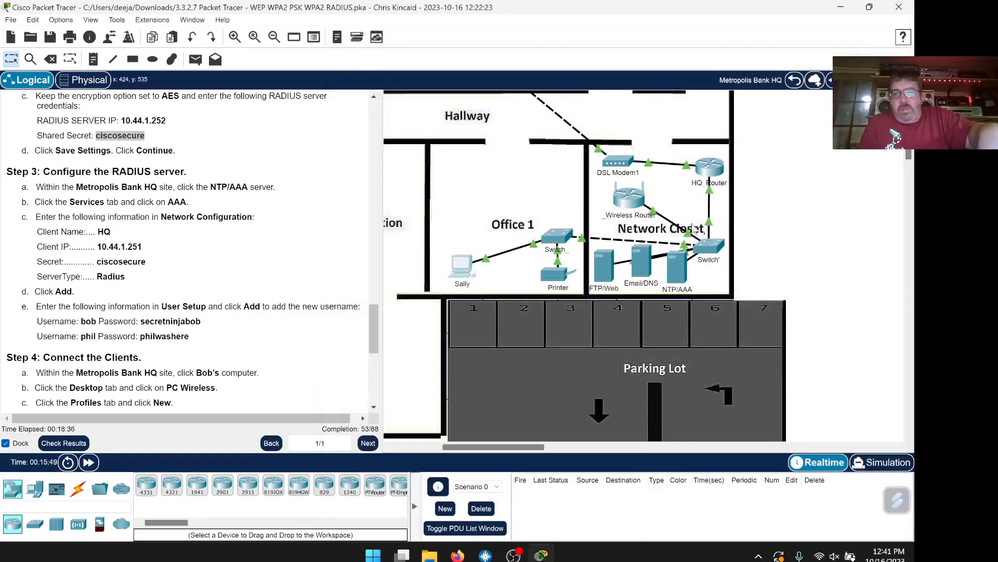
Open the NTP/AAA server's AAA service, keeping its window always on top
{"action": "left_click", "coordinate": [675, 269]}
{"action": "left_click_drag", "start_coordinate": [548, 89], "coordinate": [660, 49]}
{"action": "left_click", "coordinate": [408, 478]}
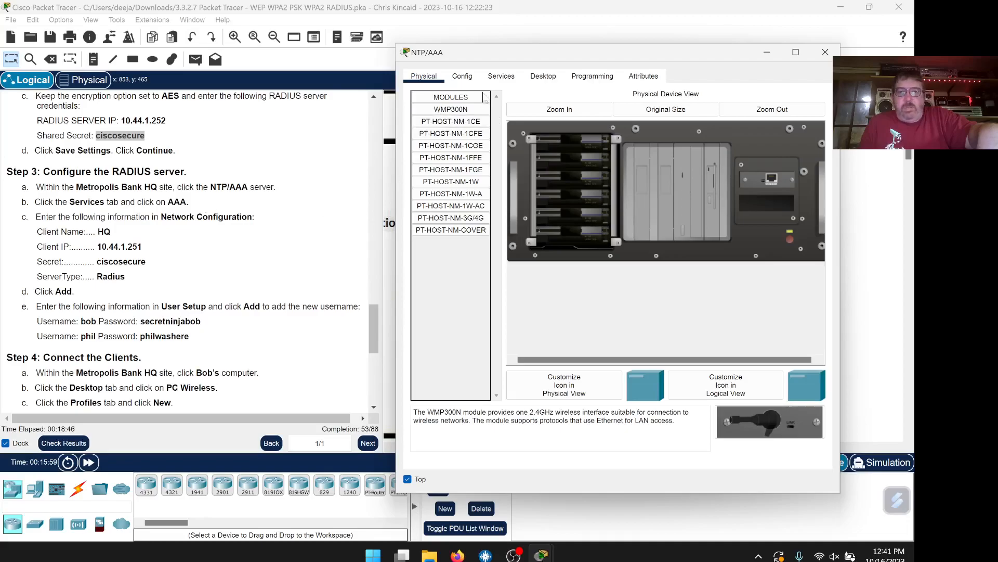
{"action": "left_click", "coordinate": [502, 76]}
{"action": "left_click", "coordinate": [451, 187]}
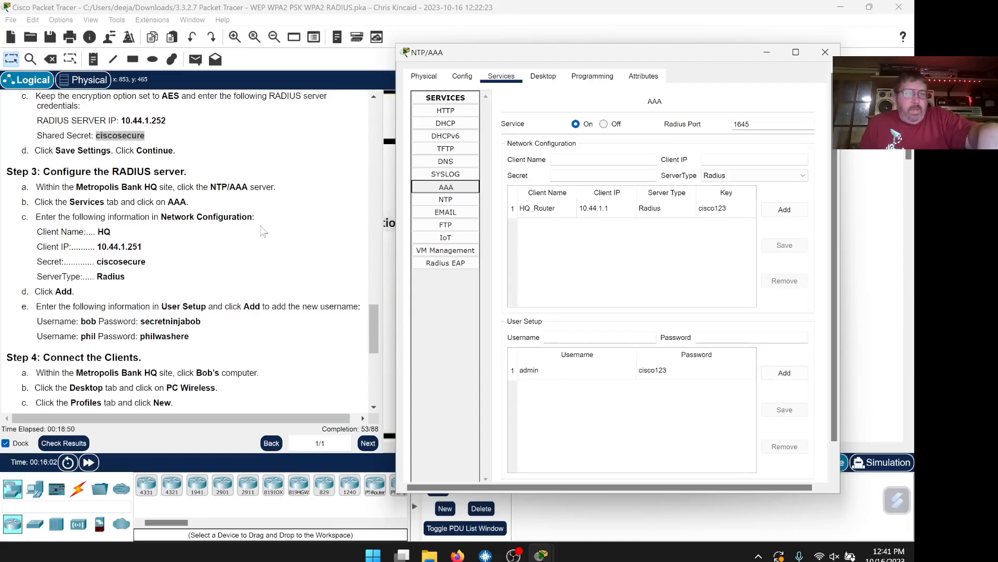
{"action": "scroll", "coordinate": [263, 231], "scroll_direction": "down", "scroll_amount": 1}
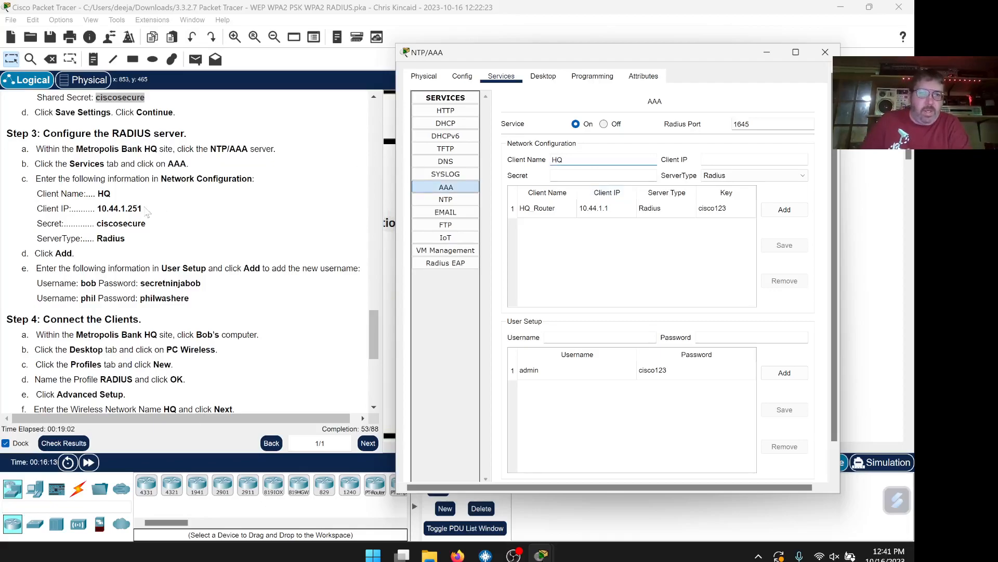
Enter 10.44.1.251 as the RADIUS client IP, copied from the instructions
{"action": "left_click_drag", "start_coordinate": [144, 209], "coordinate": [102, 209]}
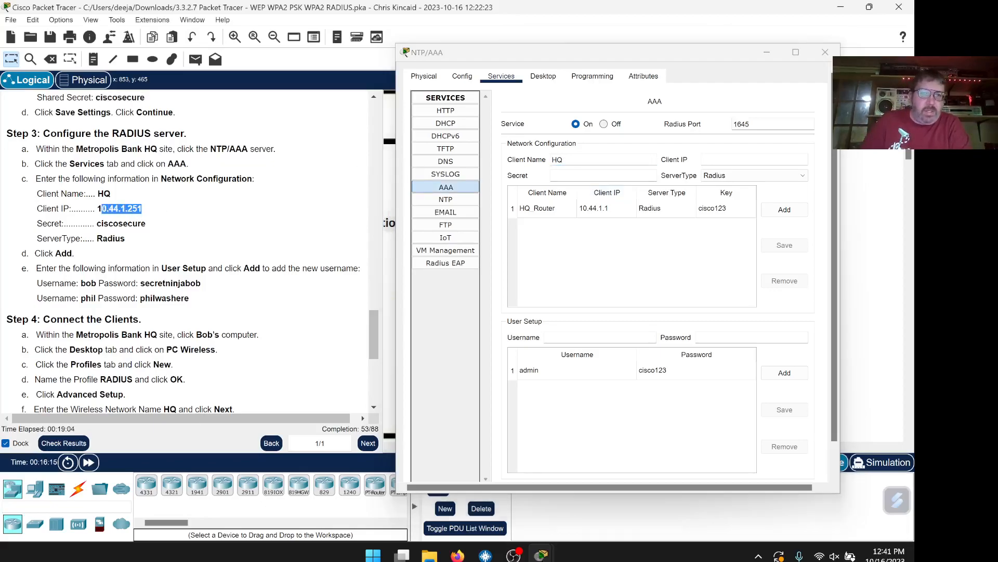
{"action": "right_click", "coordinate": [102, 210]}
{"action": "left_click", "coordinate": [121, 216]}
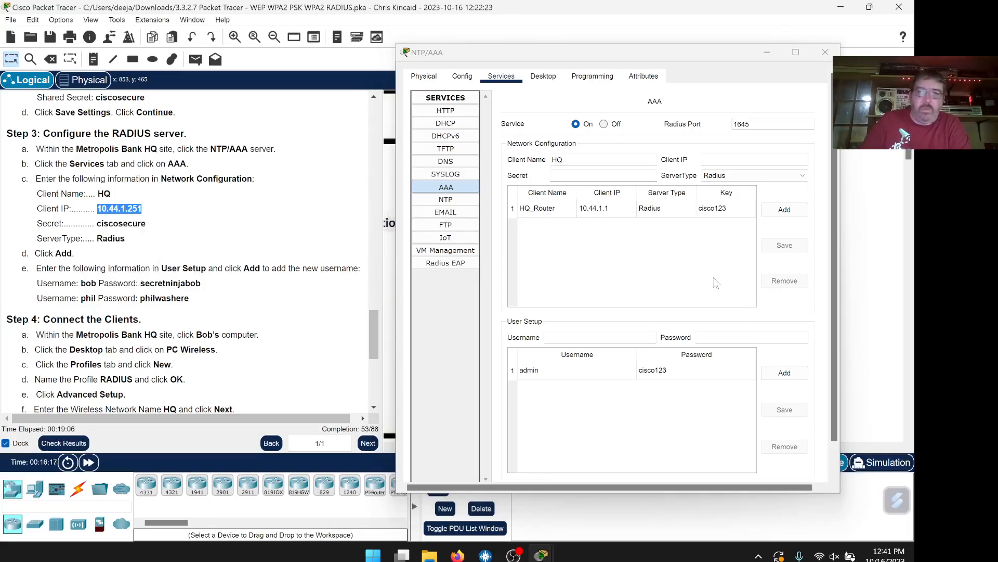
{"action": "left_click", "coordinate": [745, 189]}
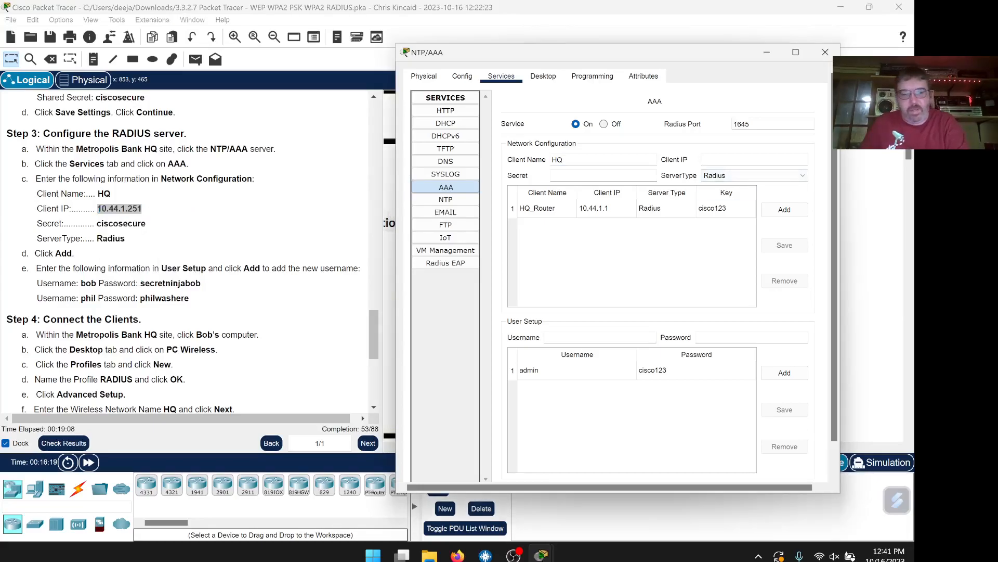
{"action": "key", "text": "ctrl+v"}
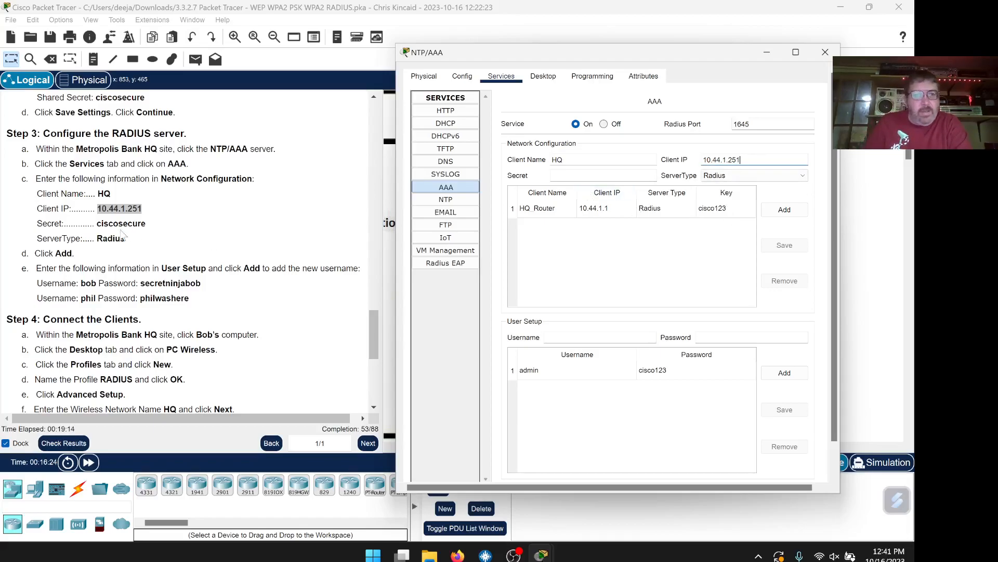
Paste the shared secret and add the HQ client to the RADIUS client list
{"action": "left_click_drag", "start_coordinate": [142, 224], "coordinate": [102, 223]}
{"action": "left_click", "coordinate": [146, 223]}
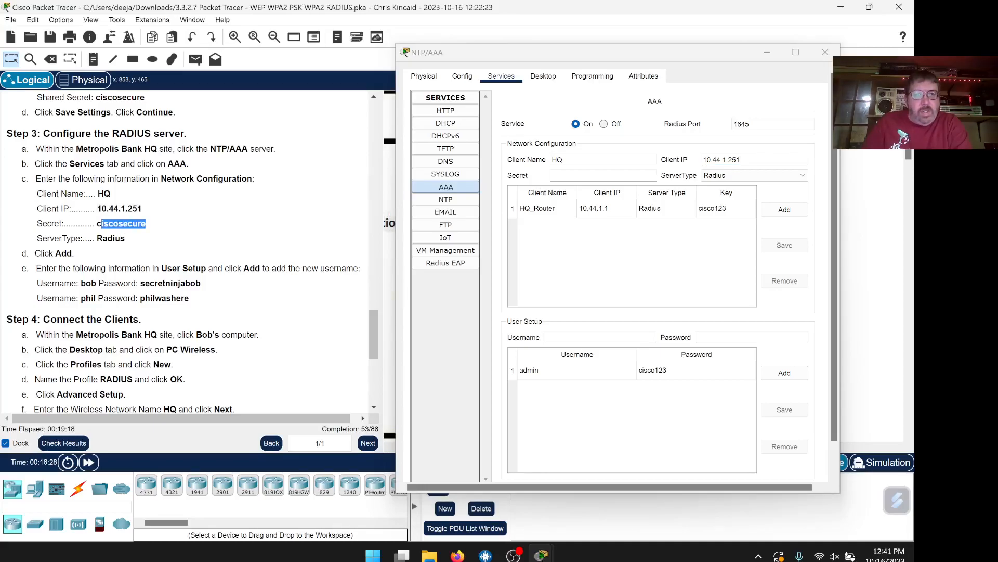
{"action": "right_click", "coordinate": [101, 224]}
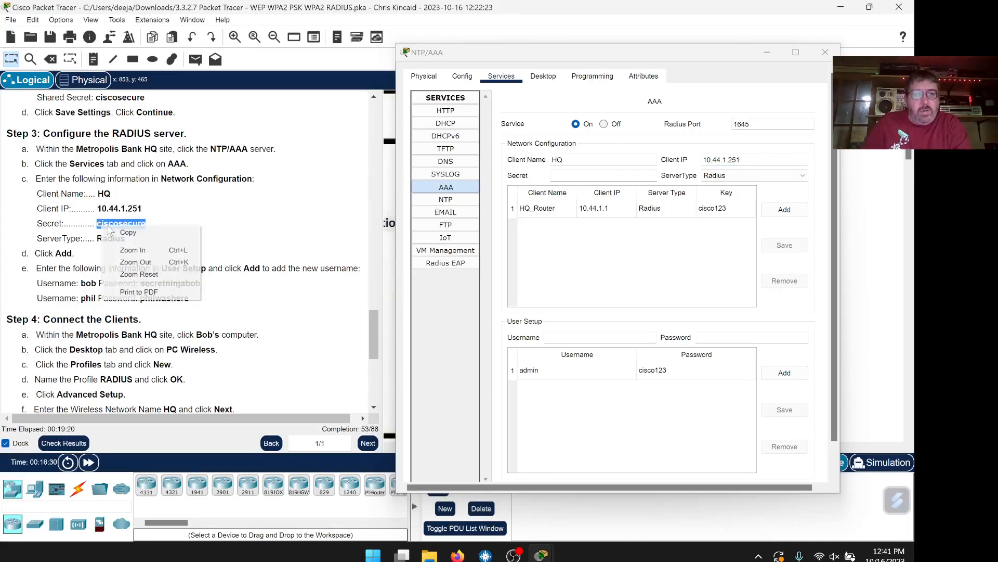
{"action": "left_click", "coordinate": [119, 231]}
{"action": "left_click", "coordinate": [578, 176]}
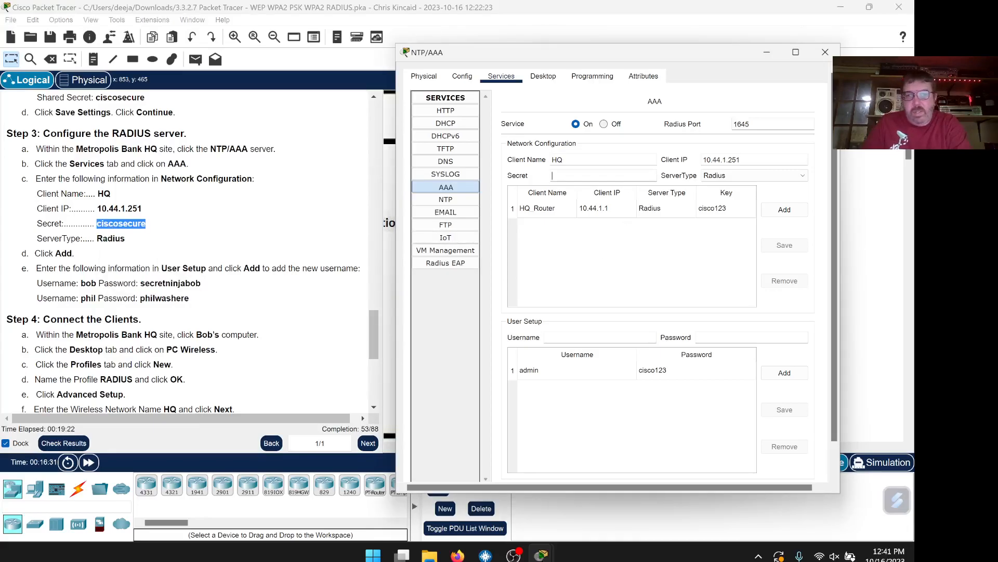
{"action": "key", "text": "ctrl+v"}
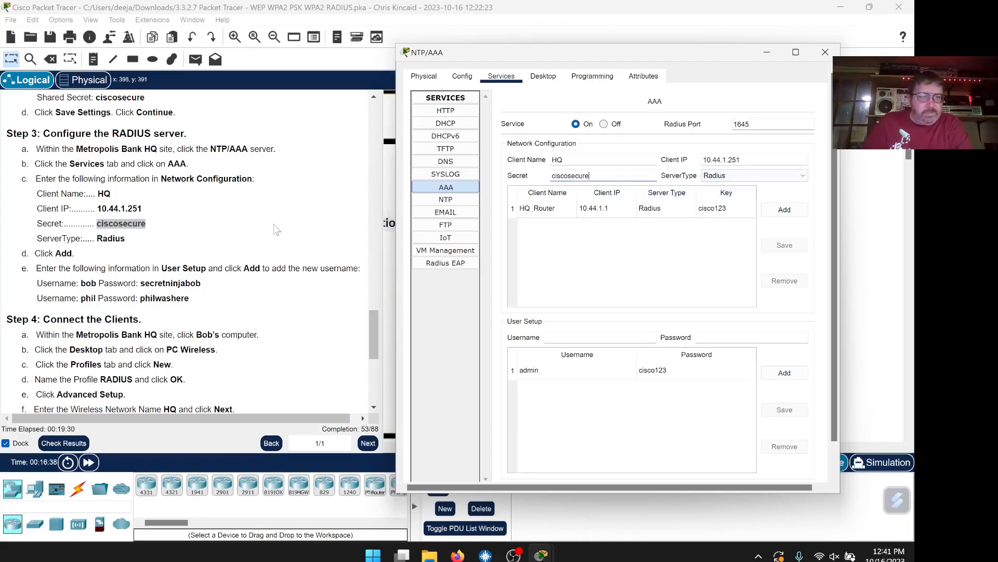
{"action": "scroll", "coordinate": [278, 231], "scroll_direction": "down", "scroll_amount": 1}
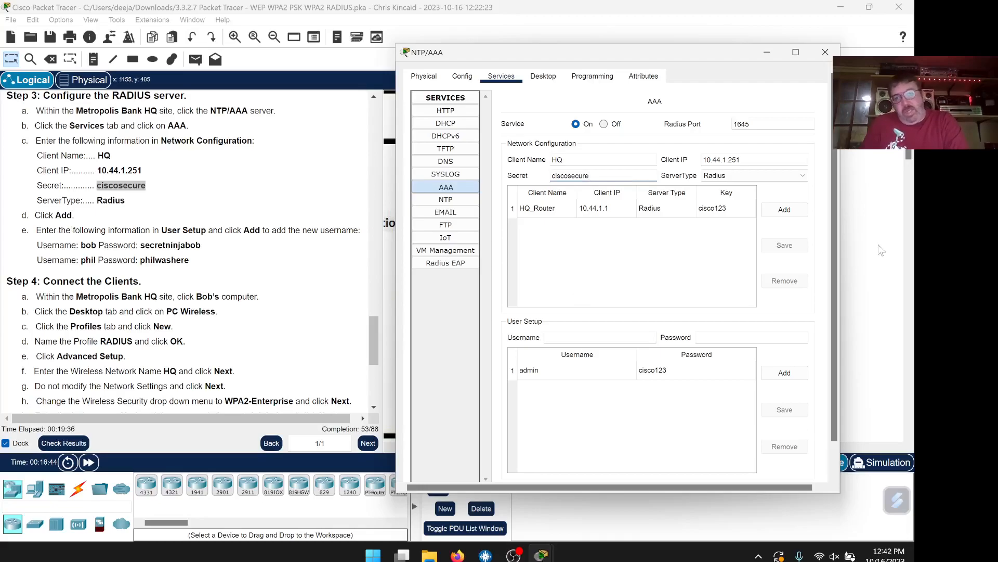
{"action": "left_click", "coordinate": [789, 211]}
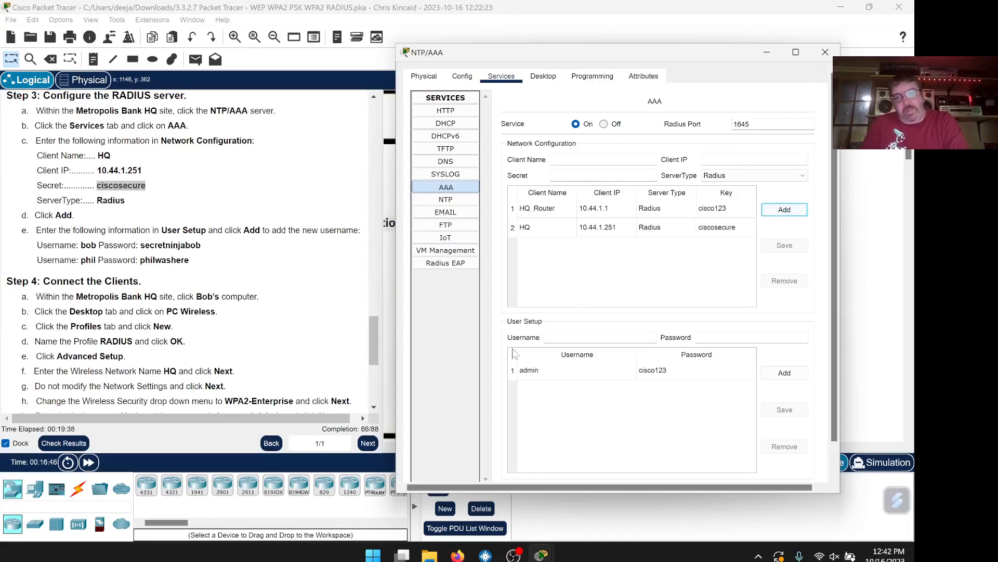
Add the first user account from step 3e with its copied password
{"action": "scroll", "coordinate": [242, 240], "scroll_direction": "down", "scroll_amount": 1}
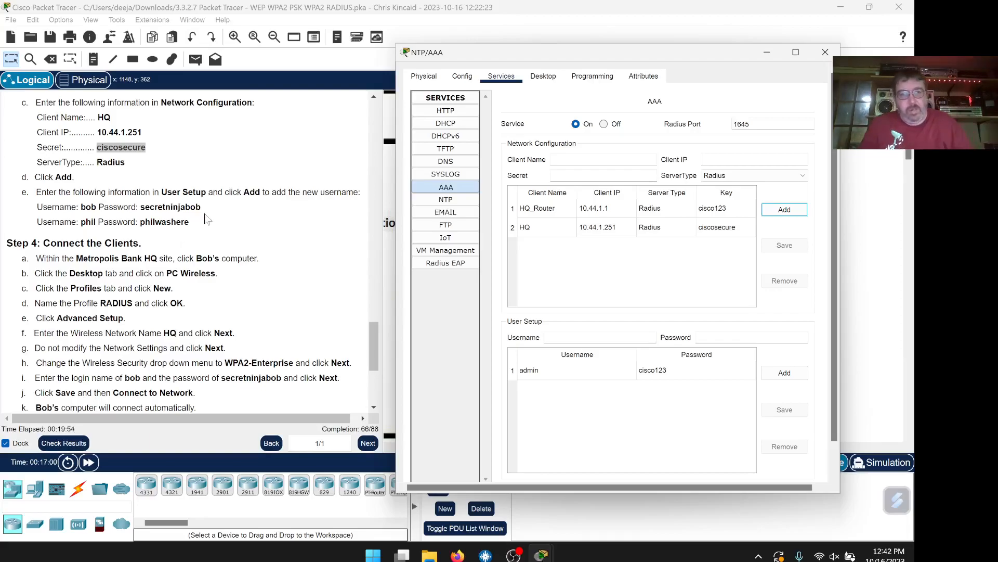
{"action": "left_click_drag", "start_coordinate": [201, 207], "coordinate": [150, 207]}
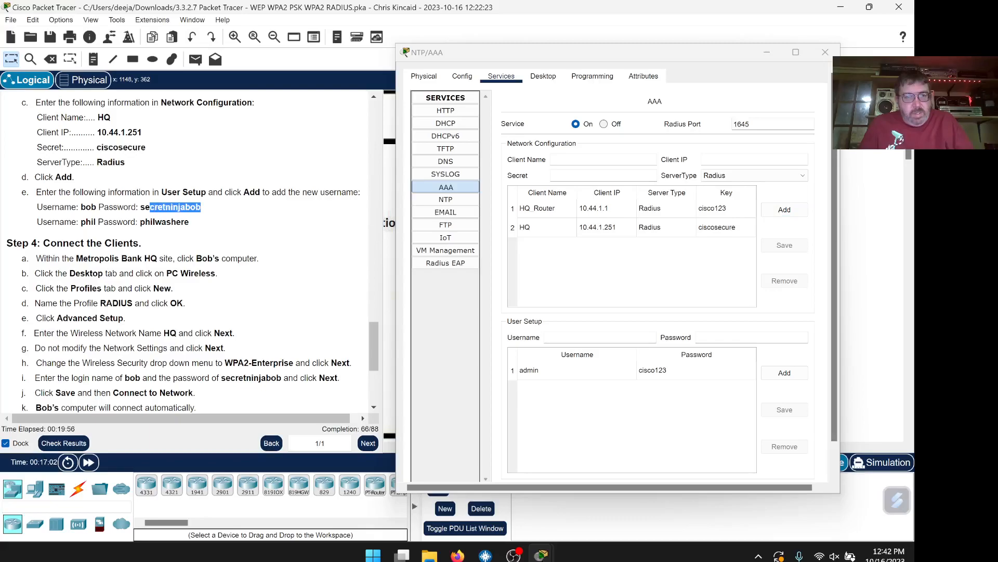
{"action": "right_click", "coordinate": [147, 209]}
{"action": "left_click", "coordinate": [159, 216]}
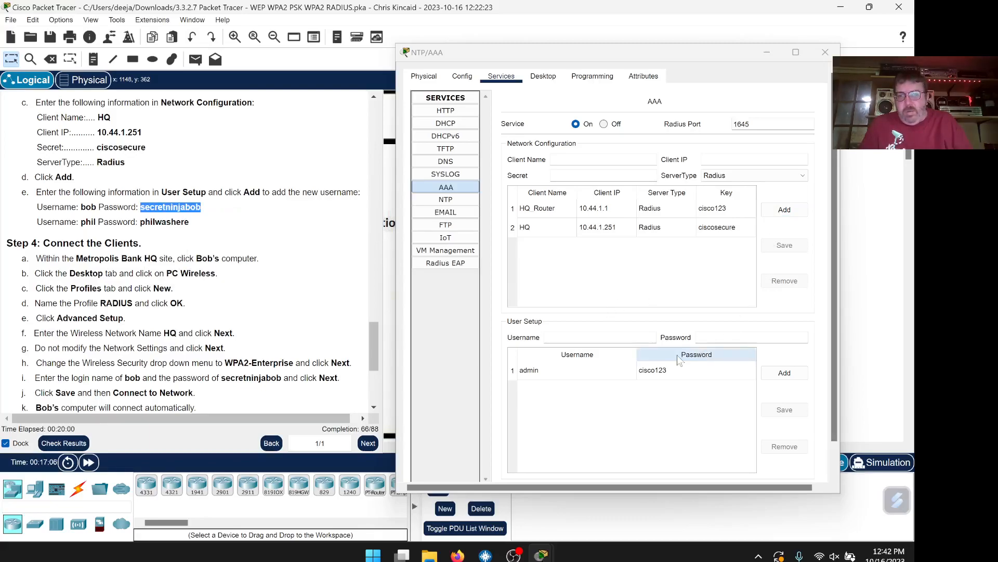
{"action": "scroll", "coordinate": [598, 359], "scroll_direction": "down", "scroll_amount": 1}
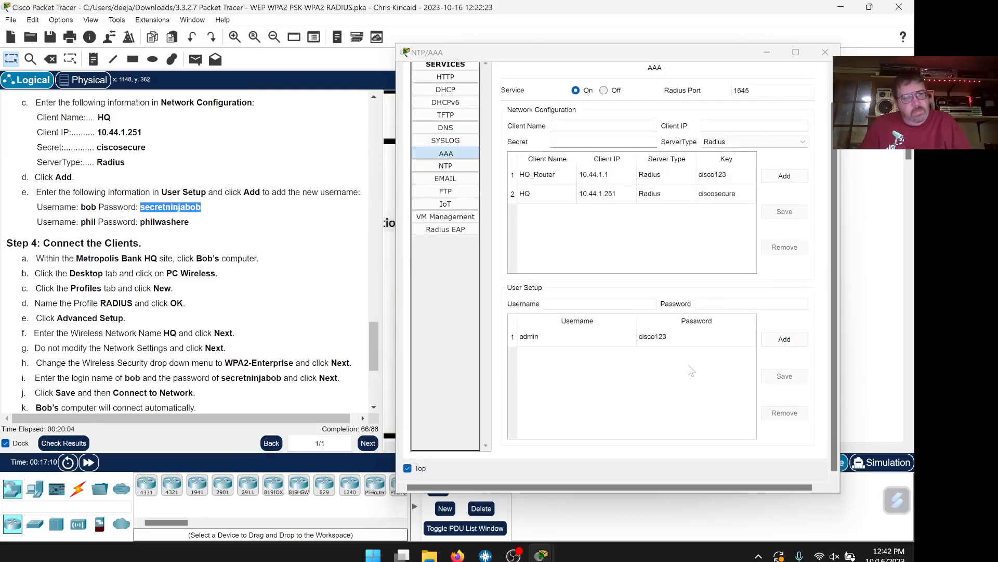
{"action": "left_click", "coordinate": [587, 303]}
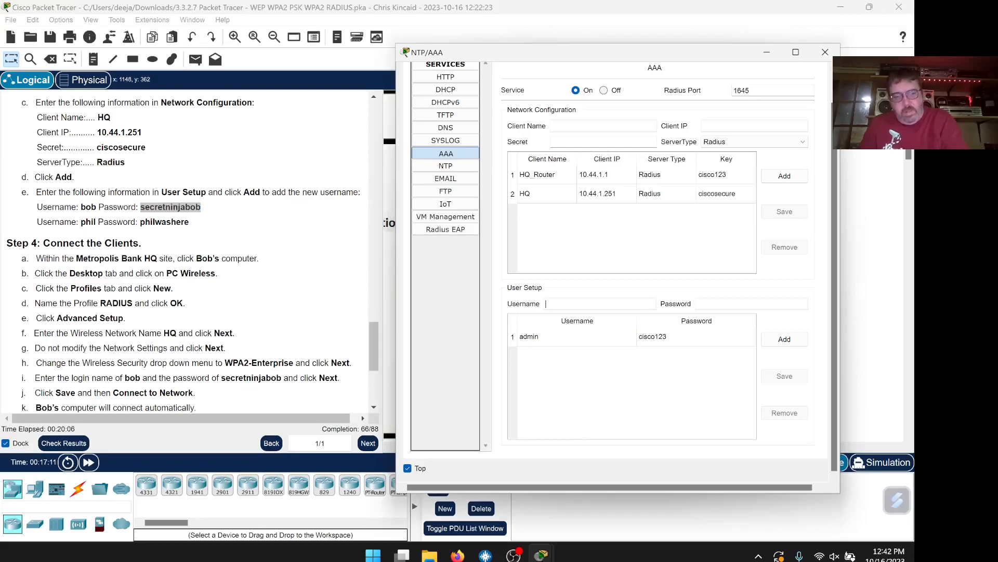
{"action": "key", "text": "Tab"}
{"action": "right_click", "coordinate": [730, 304]}
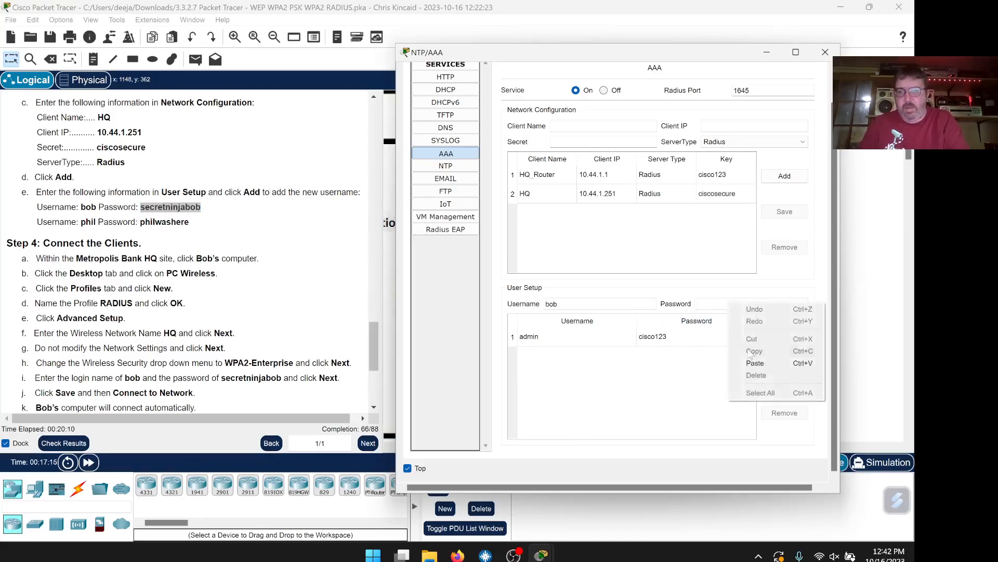
{"action": "left_click", "coordinate": [749, 360]}
{"action": "left_click", "coordinate": [785, 339]}
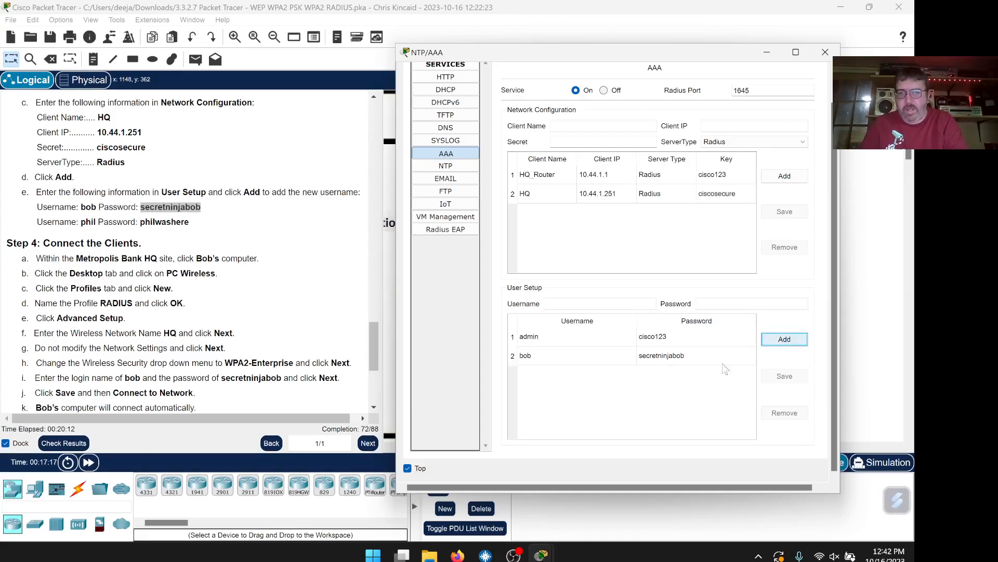
Add the second user account from step 3e with its copied password
{"action": "left_click_drag", "start_coordinate": [189, 222], "coordinate": [139, 222]}
{"action": "right_click", "coordinate": [144, 226]}
{"action": "left_click", "coordinate": [162, 229]}
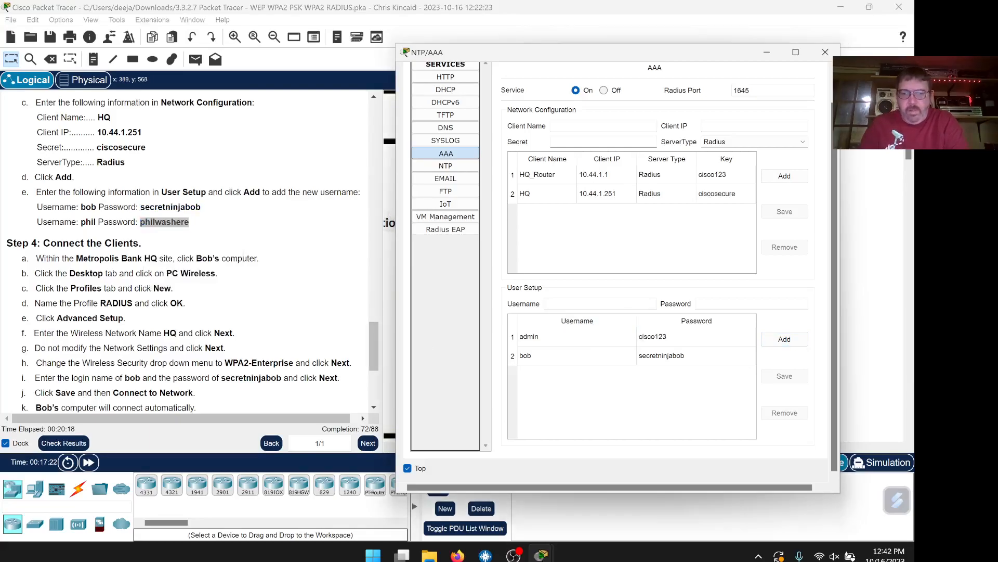
{"action": "key", "text": "Tab"}
{"action": "key", "text": "ctrl+v"}
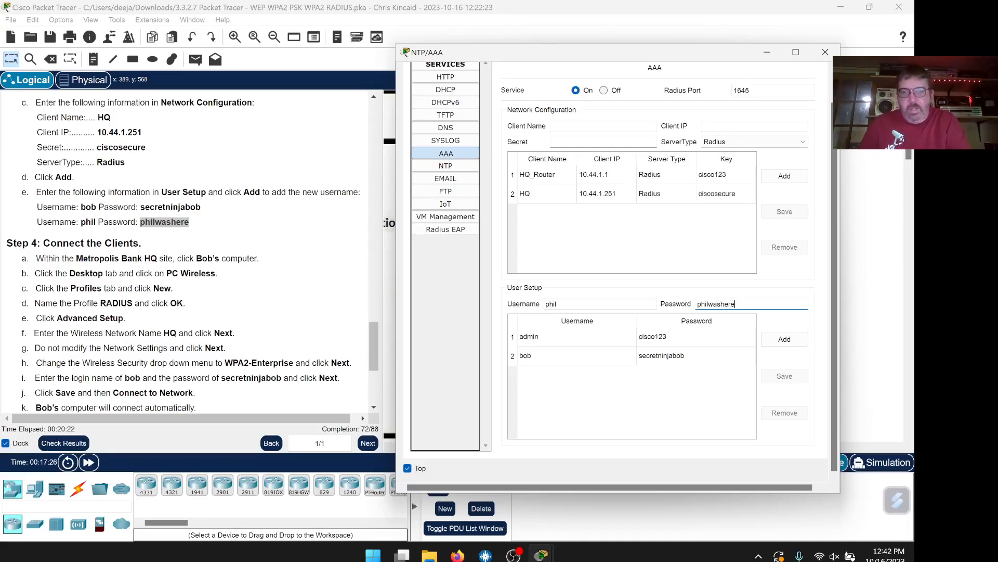
{"action": "left_click", "coordinate": [784, 340]}
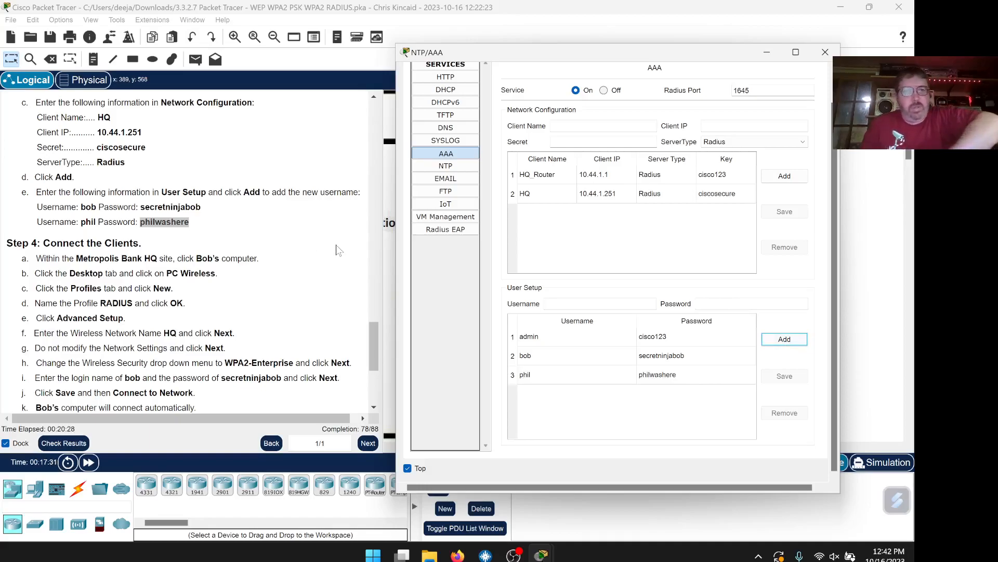
{"action": "scroll", "coordinate": [328, 257], "scroll_direction": "down", "scroll_amount": 3}
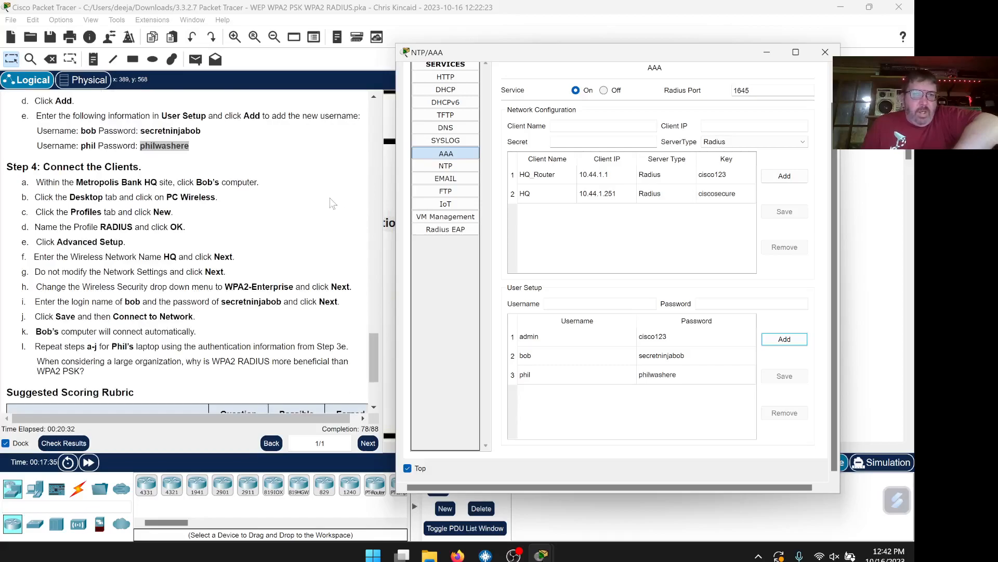
{"action": "scroll", "coordinate": [333, 203], "scroll_direction": "down", "scroll_amount": 1}
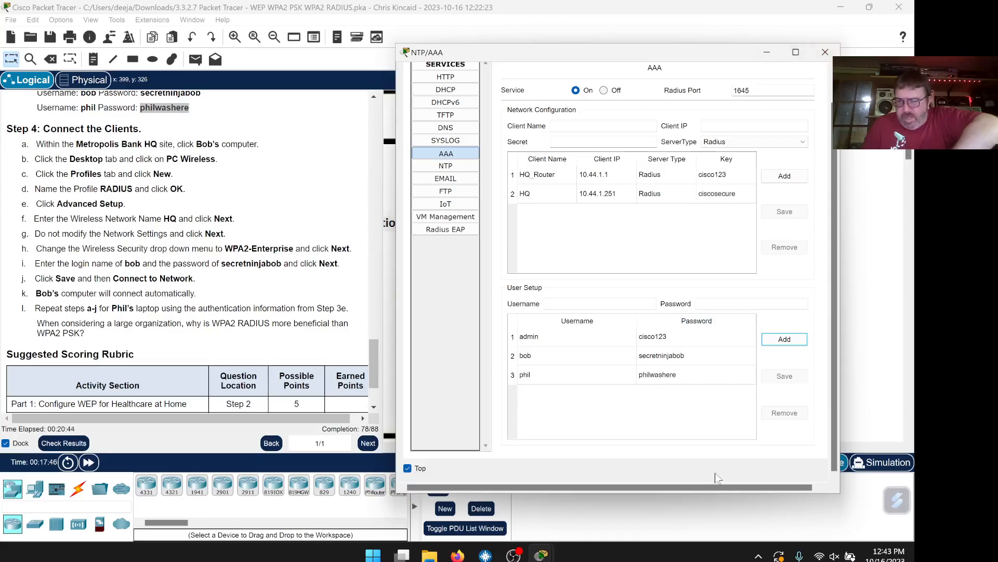
{"action": "left_click", "coordinate": [699, 469]}
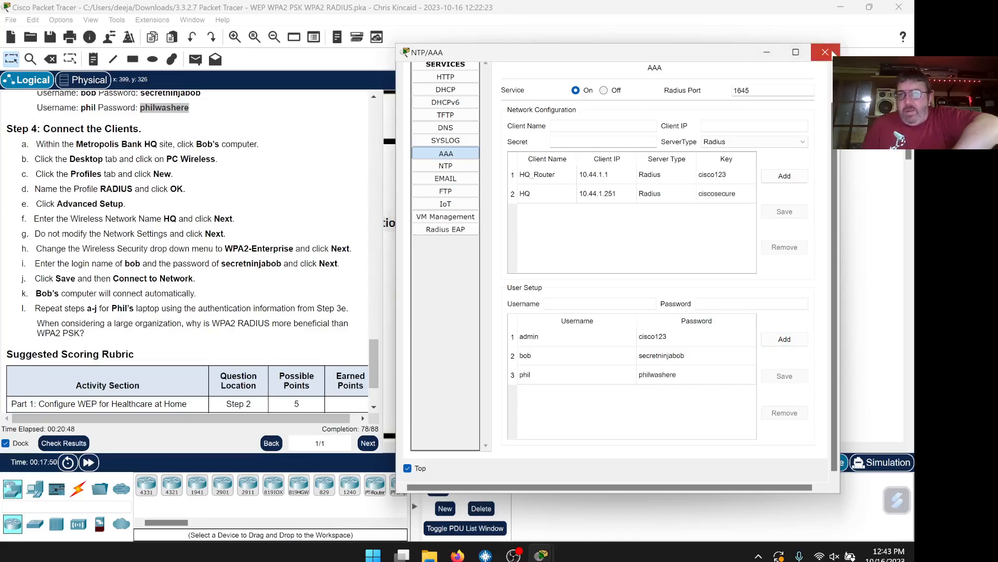
Close the AAA server window and show the Profiles page of the client PC's PC Wireless app
{"action": "left_click", "coordinate": [811, 54]}
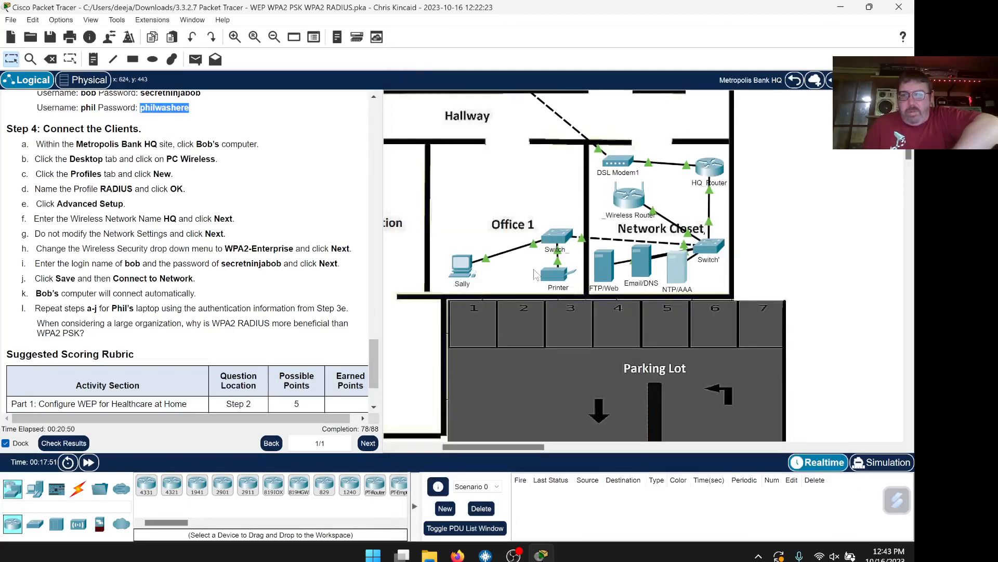
{"action": "scroll", "coordinate": [535, 275], "scroll_direction": "up", "scroll_amount": 3}
{"action": "left_click", "coordinate": [457, 167]}
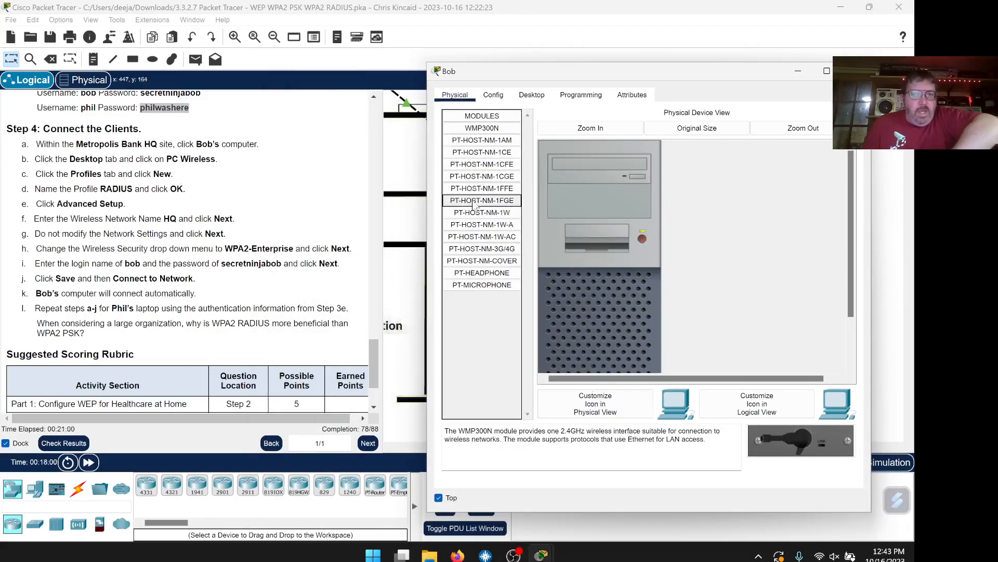
{"action": "left_click", "coordinate": [532, 95]}
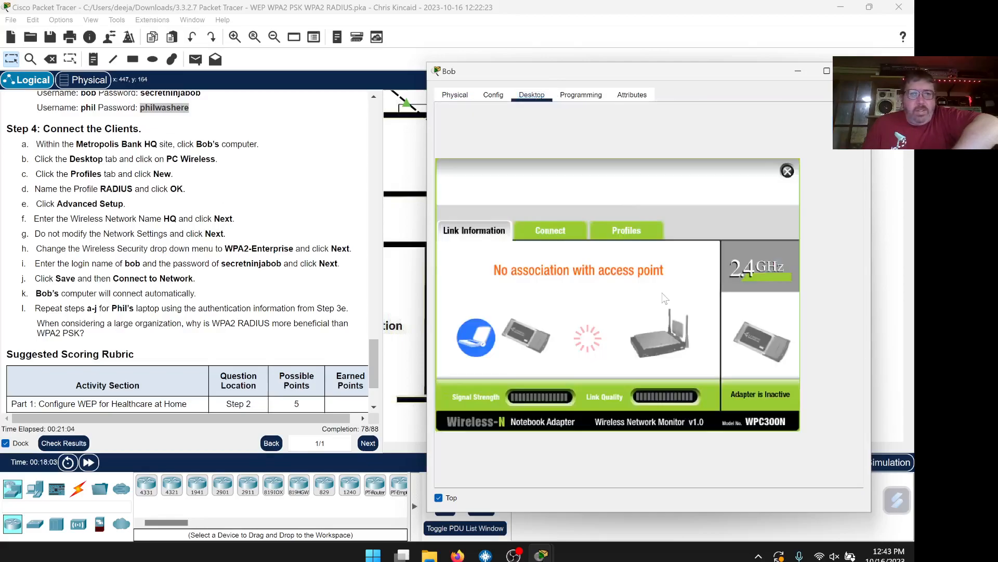
{"action": "left_click", "coordinate": [630, 233]}
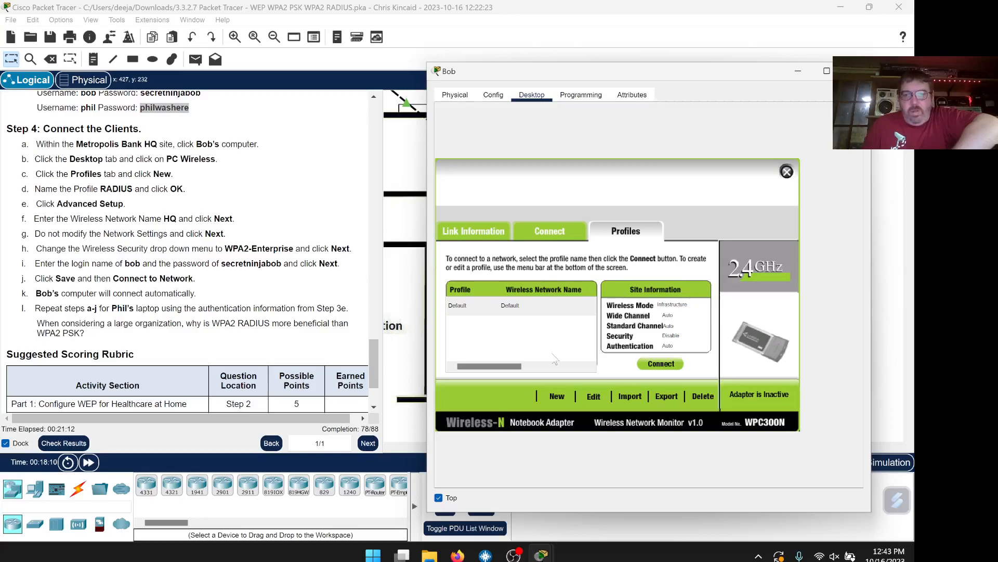
Start a new wireless profile again after dismissing a stray prompt and unchecking Top
{"action": "left_click", "coordinate": [558, 395]}
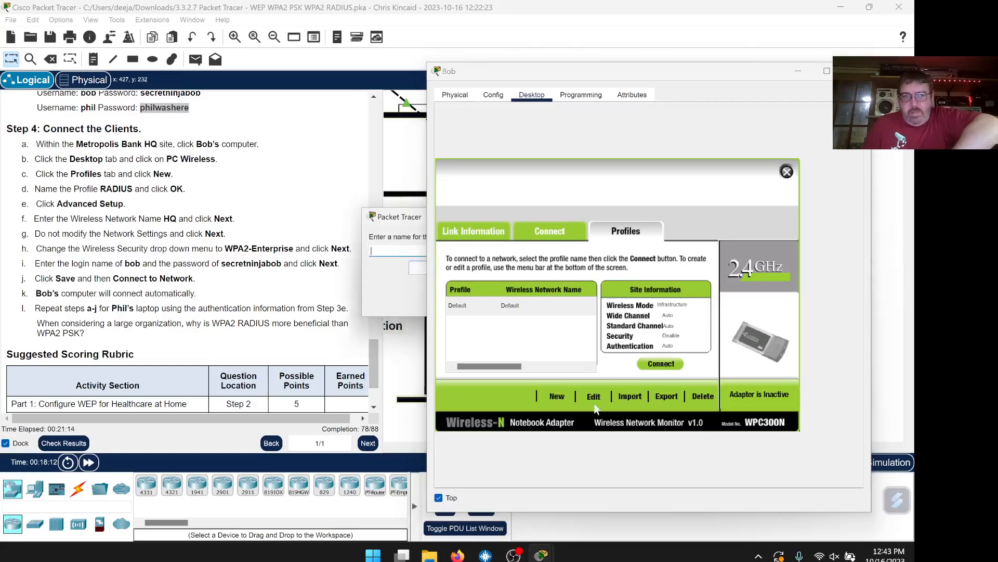
{"action": "left_click_drag", "start_coordinate": [408, 224], "coordinate": [279, 112]}
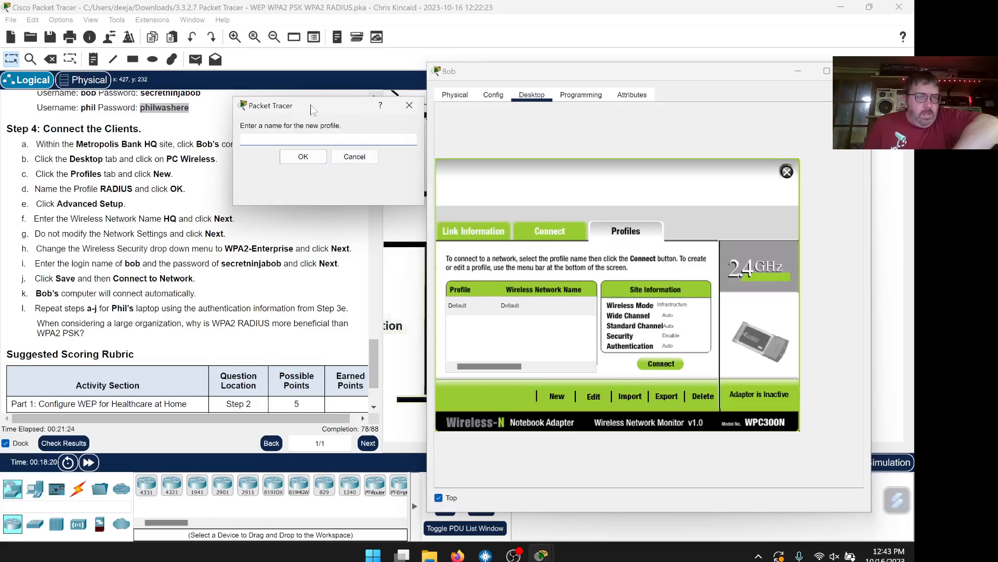
{"action": "left_click_drag", "start_coordinate": [267, 112], "coordinate": [467, 164]}
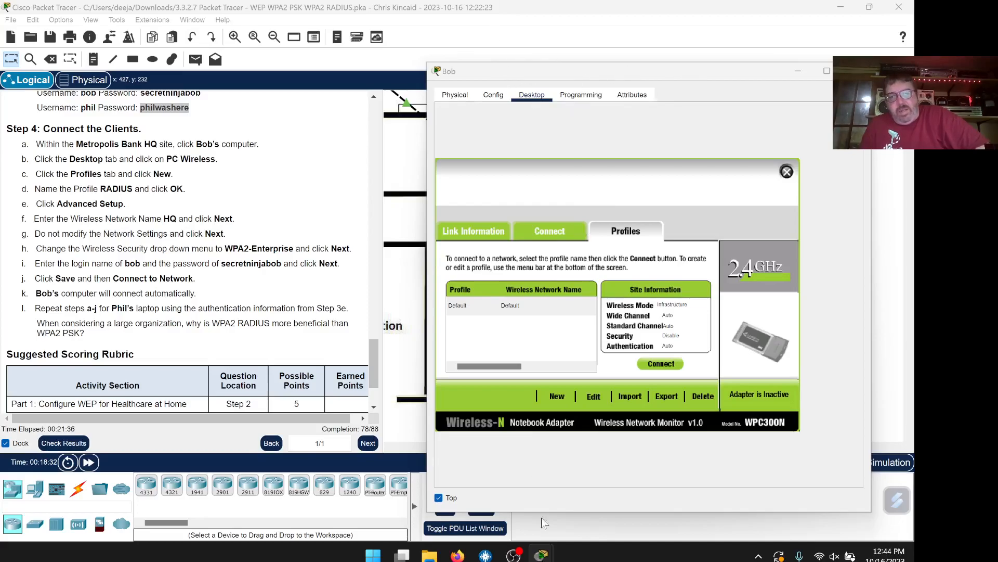
{"action": "mouse_move", "coordinate": [539, 557]}
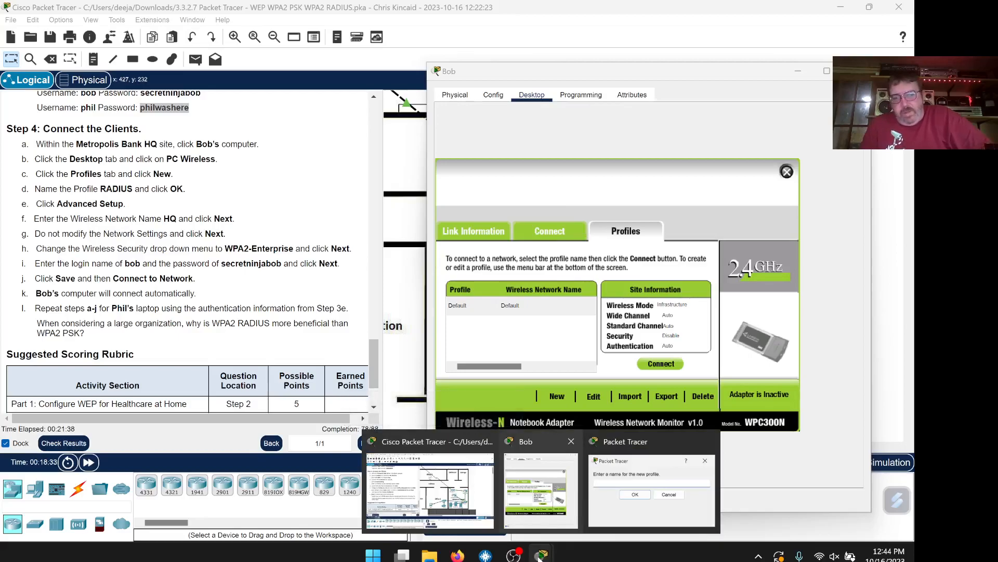
{"action": "mouse_move", "coordinate": [656, 522]}
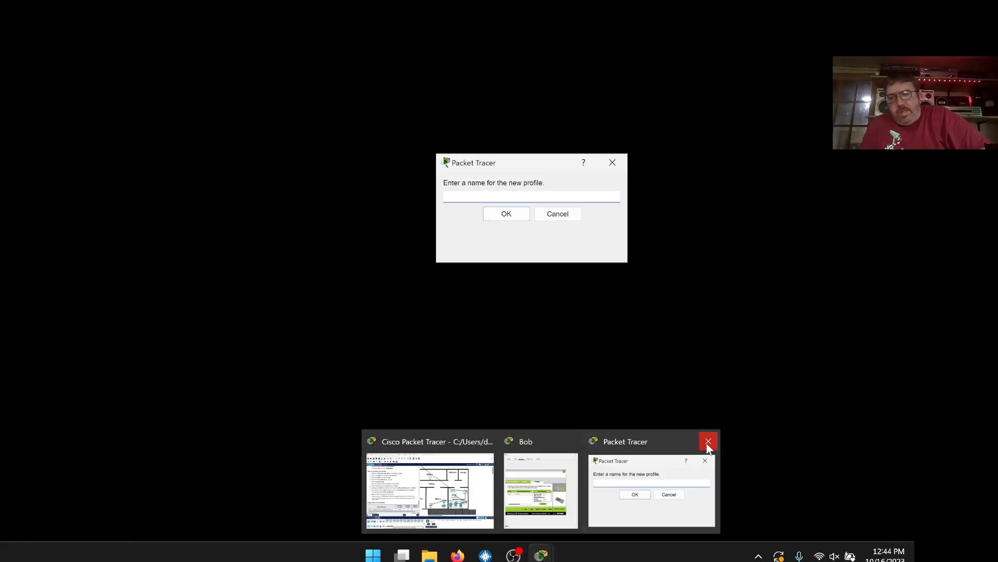
{"action": "left_click", "coordinate": [708, 445]}
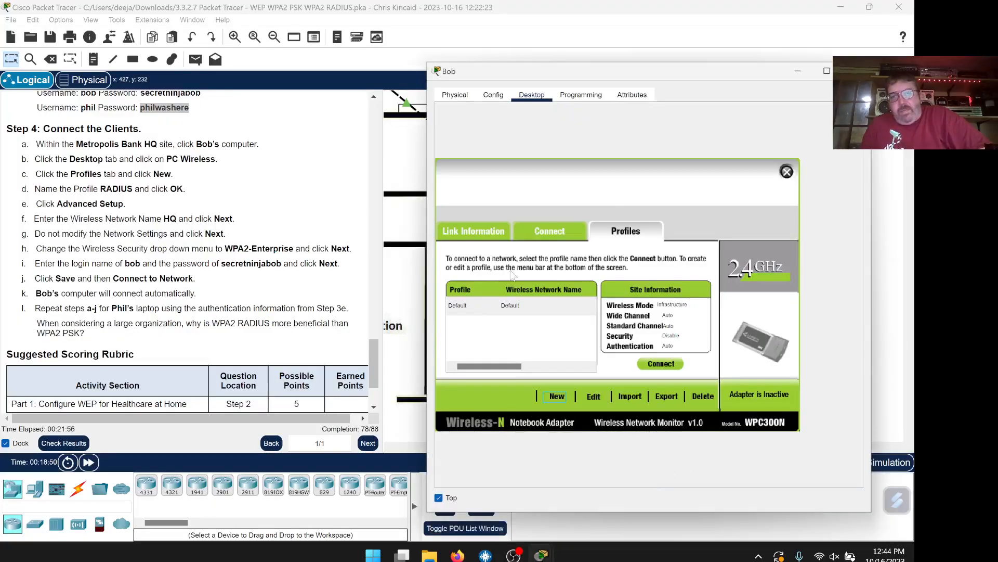
{"action": "left_click", "coordinate": [439, 498]}
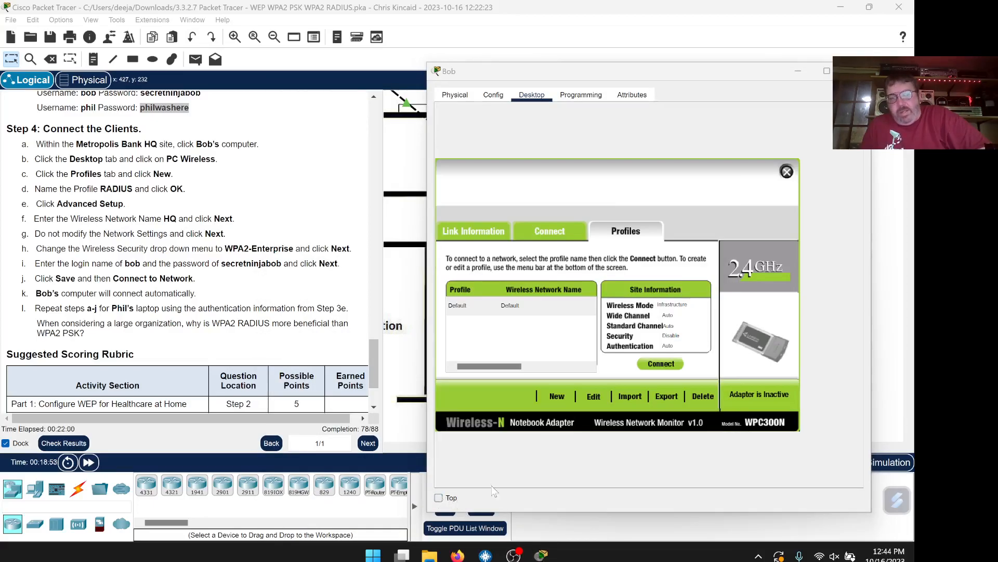
{"action": "left_click", "coordinate": [559, 399]}
{"action": "left_click_drag", "start_coordinate": [457, 218], "coordinate": [533, 181]}
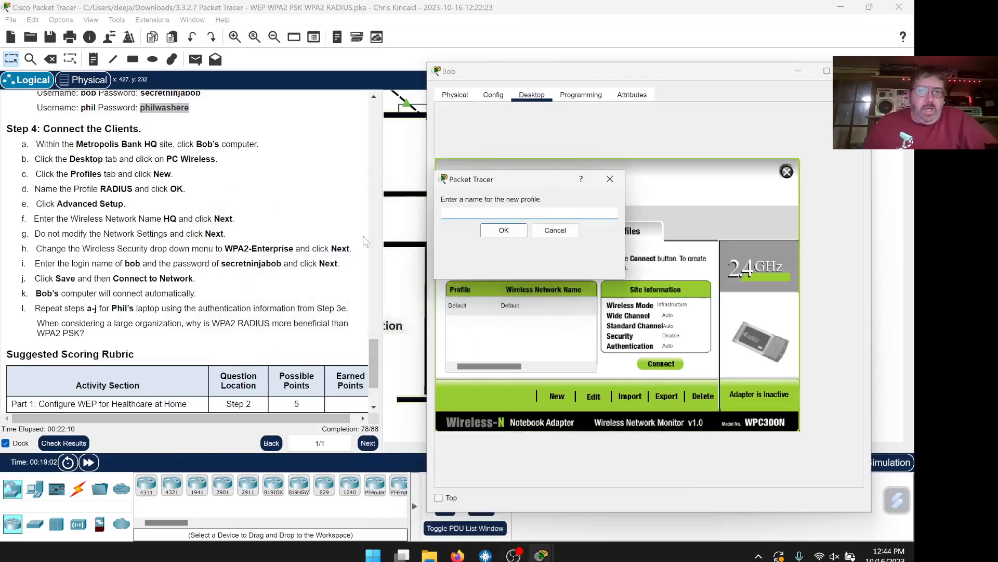
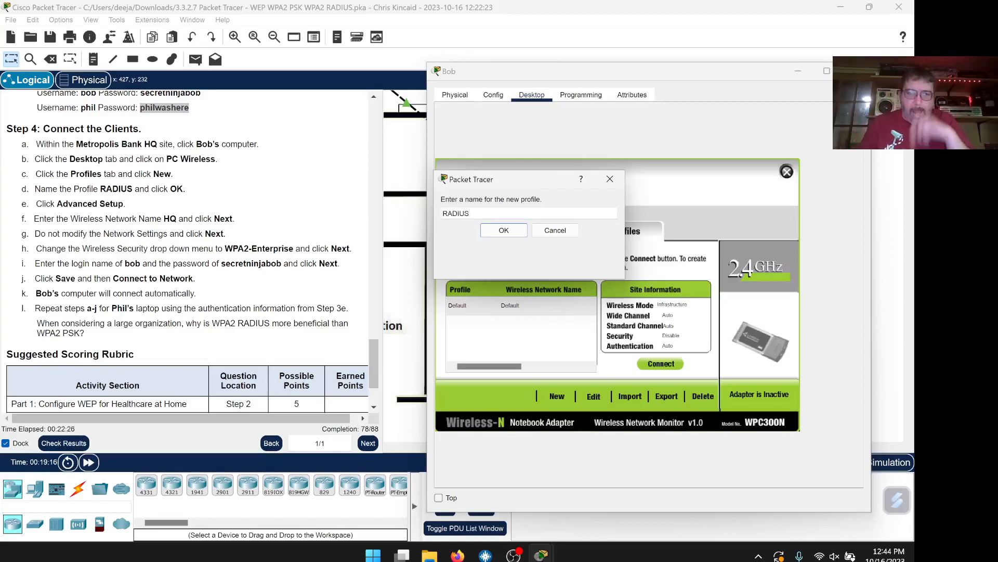
Confirm the profile name, switch to Advanced Setup with SSID HQ and DHCP, and choose WPA2-Enterprise
{"action": "left_click", "coordinate": [512, 228]}
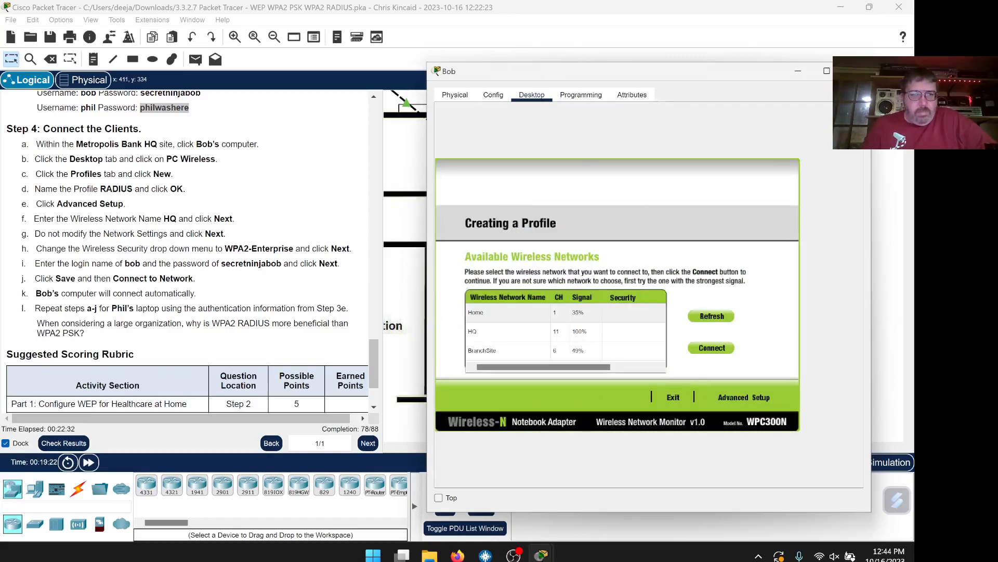
{"action": "left_click", "coordinate": [751, 398]}
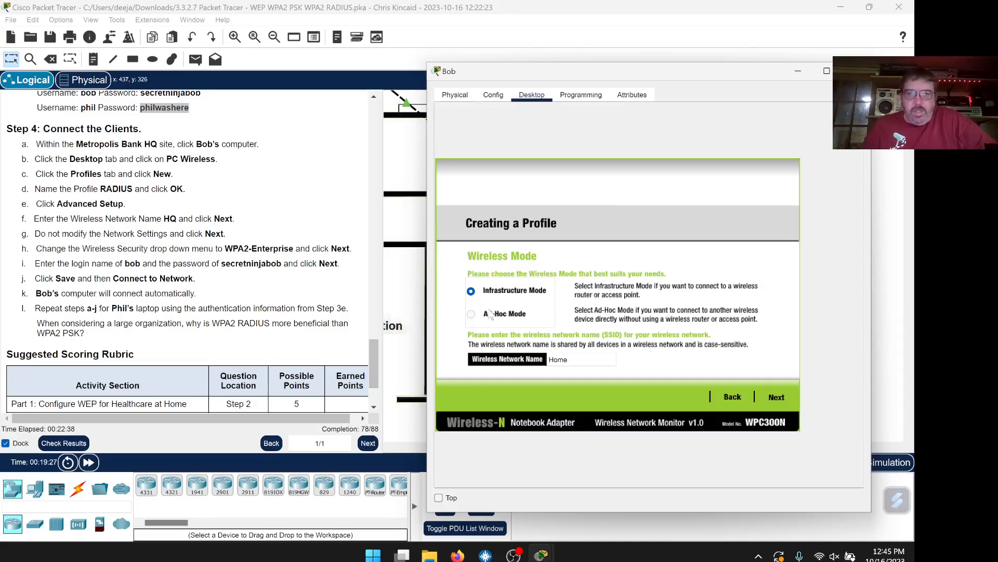
{"action": "double_click", "coordinate": [571, 359]}
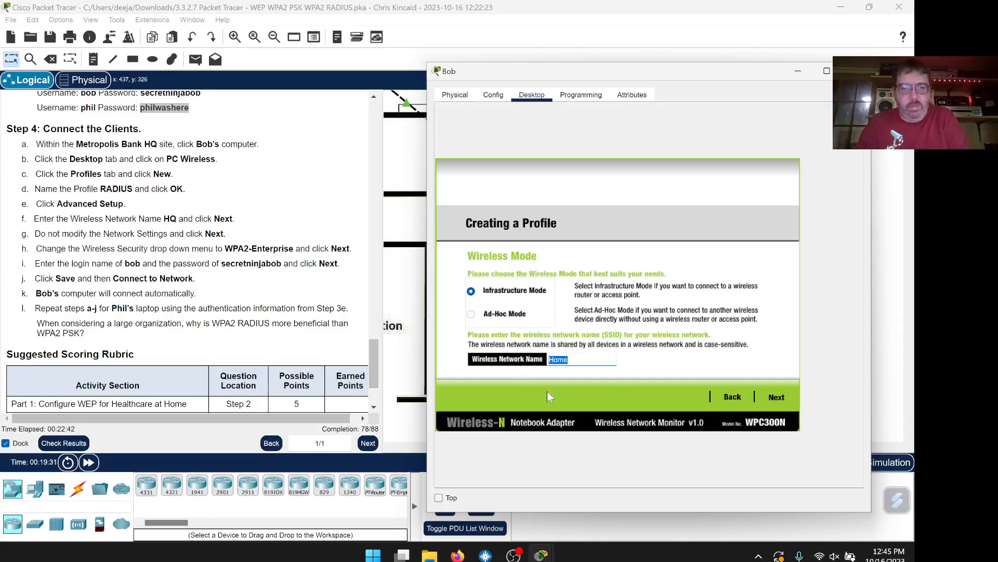
{"action": "type", "text": "HQ"}
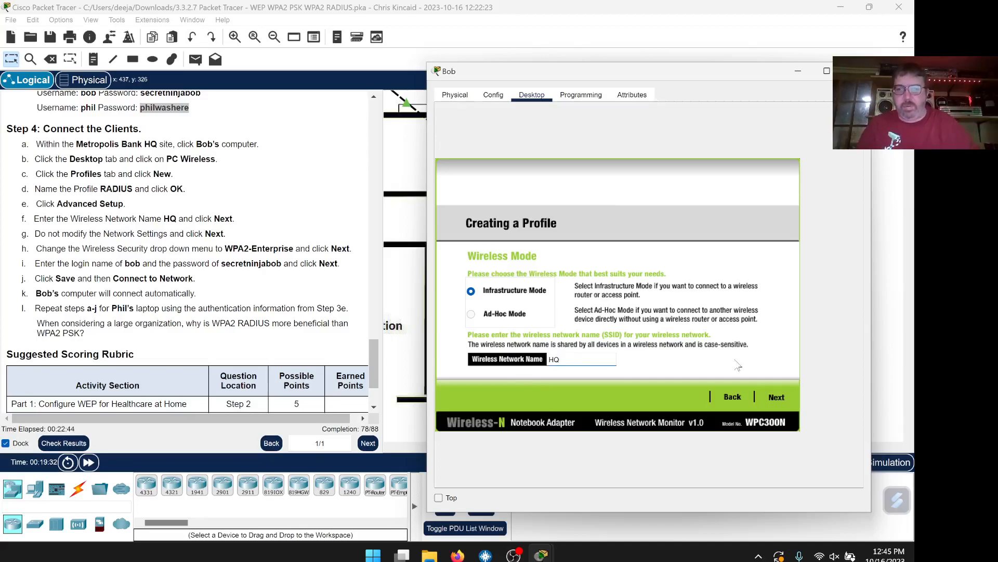
{"action": "left_click", "coordinate": [783, 396]}
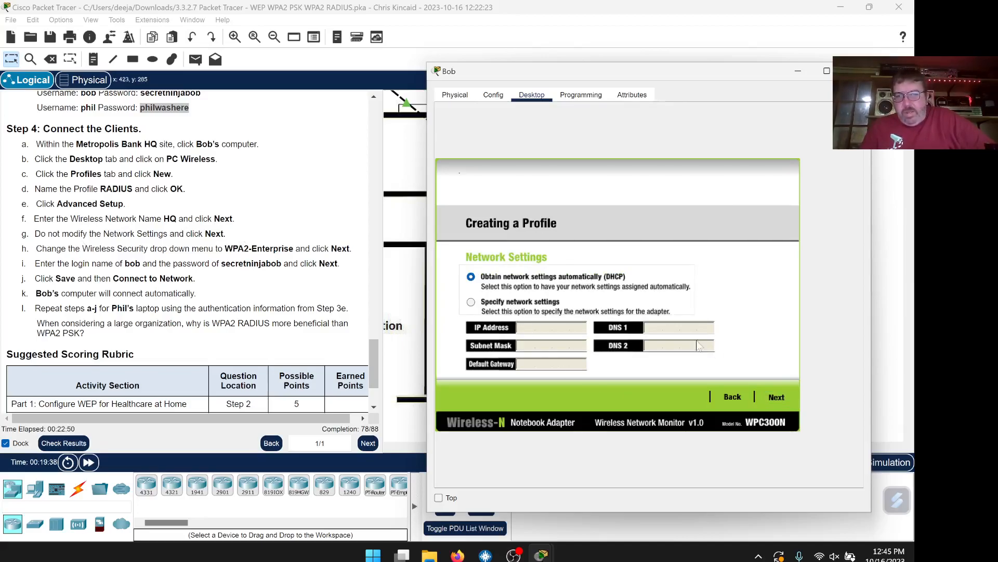
{"action": "left_click", "coordinate": [777, 398]}
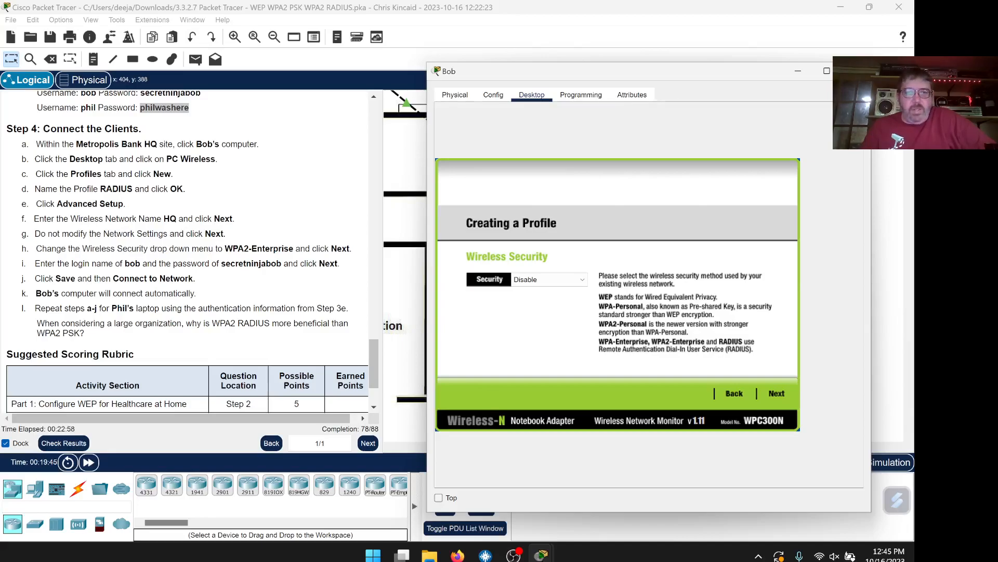
{"action": "left_click", "coordinate": [584, 280]}
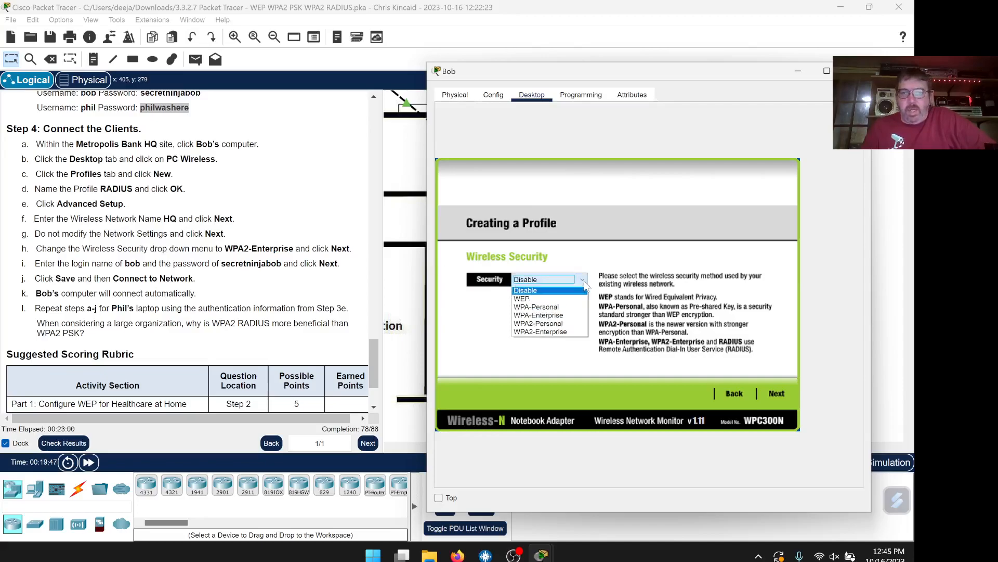
{"action": "left_click", "coordinate": [567, 333]}
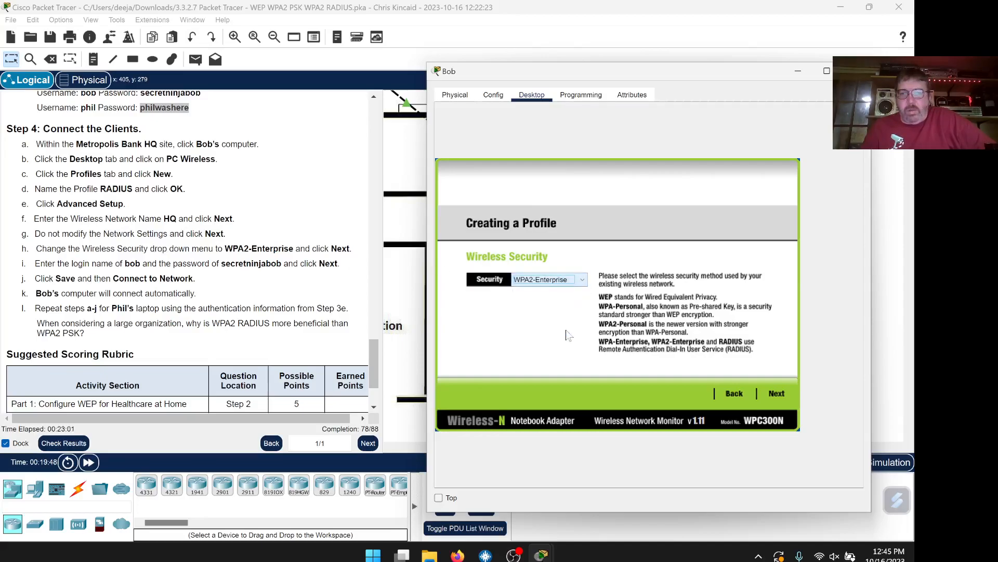
Advance to the WPA2-Enterprise login page and copy the password given in step i
{"action": "left_click", "coordinate": [779, 395]}
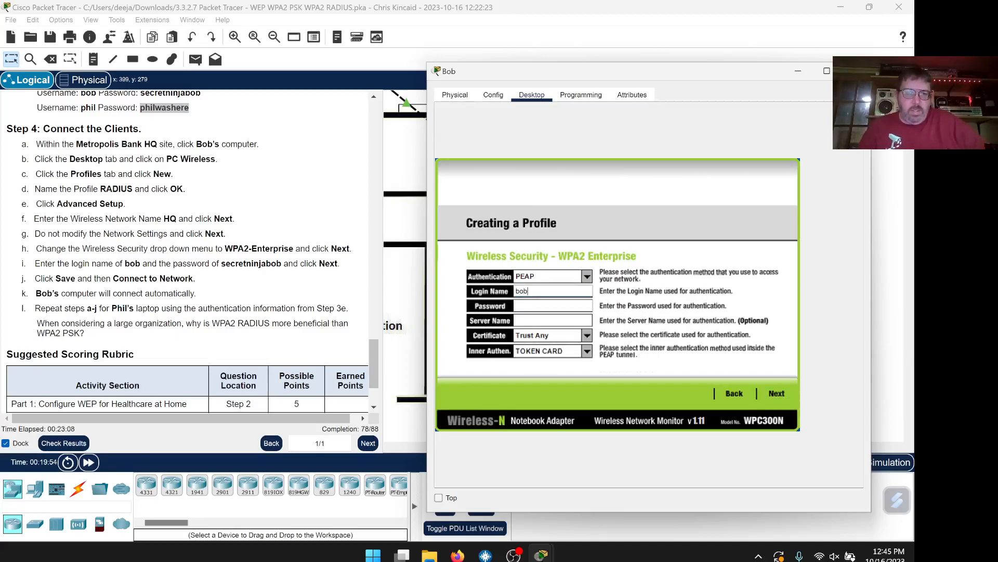
{"action": "left_click_drag", "start_coordinate": [281, 263], "coordinate": [226, 264]}
{"action": "right_click", "coordinate": [226, 264]}
{"action": "left_click", "coordinate": [245, 272]}
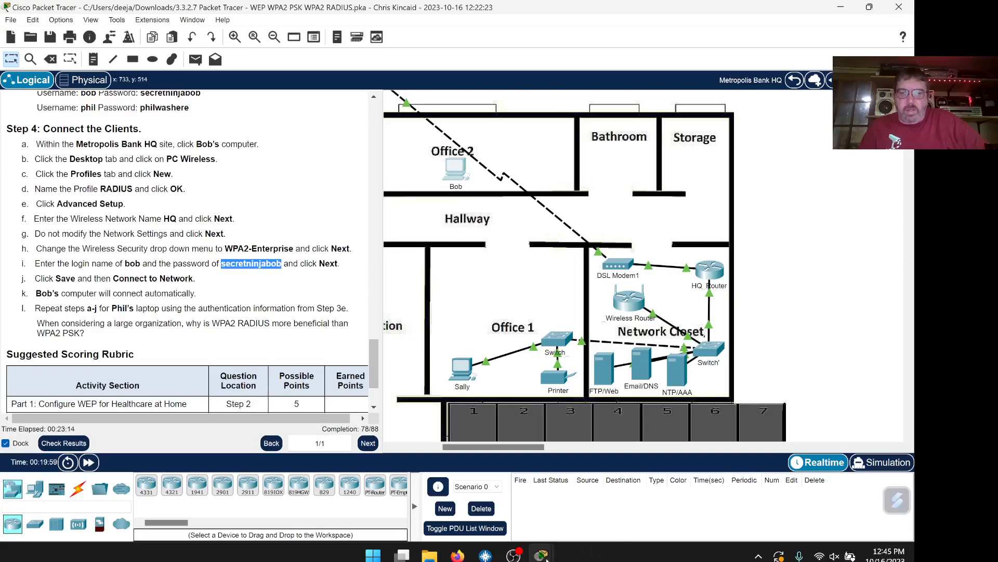
Paste the copied password into the Office 2 computer's Password field
{"action": "mouse_move", "coordinate": [543, 556]}
{"action": "left_click", "coordinate": [631, 486]}
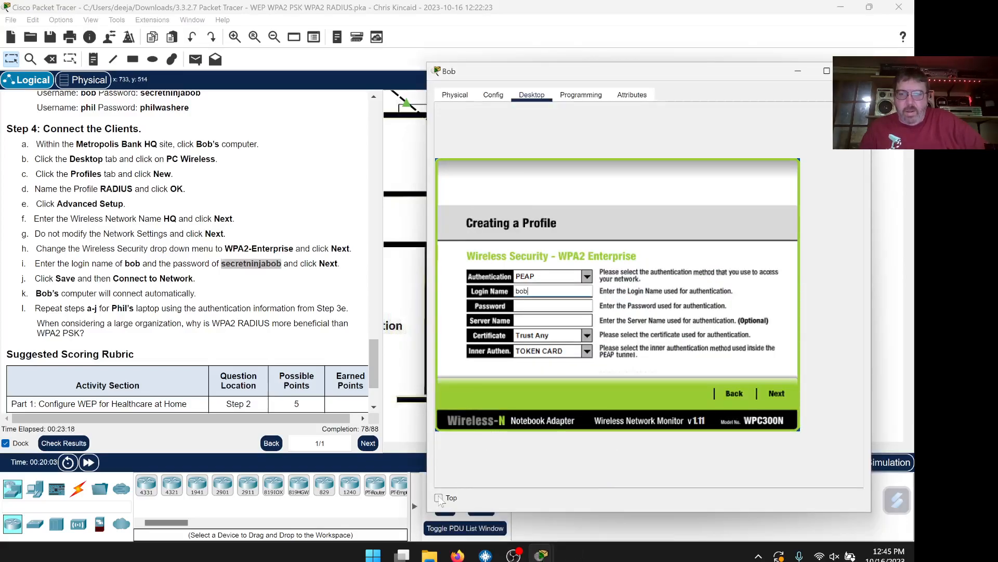
{"action": "left_click", "coordinate": [535, 306]}
{"action": "right_click", "coordinate": [520, 305]}
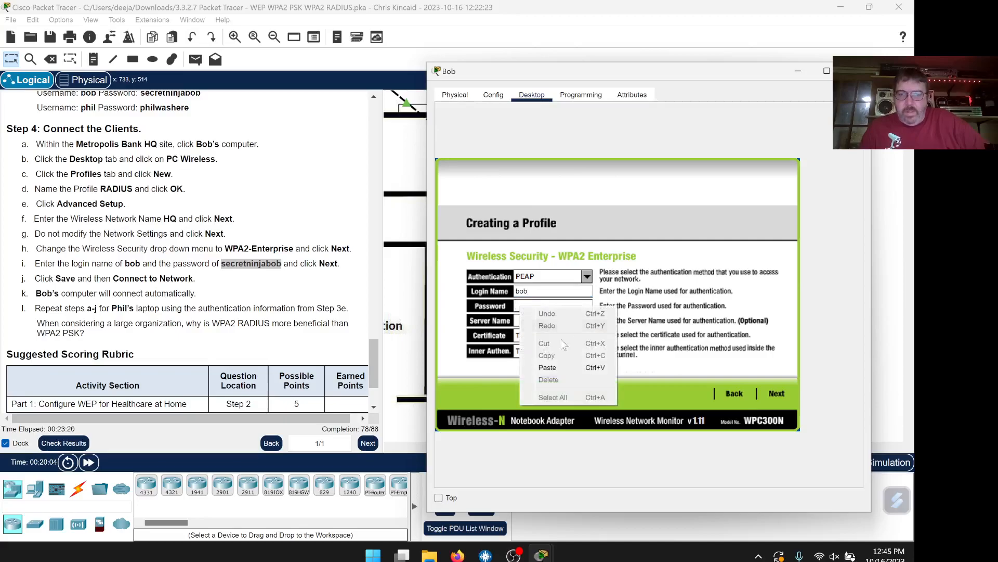
{"action": "left_click", "coordinate": [570, 366]}
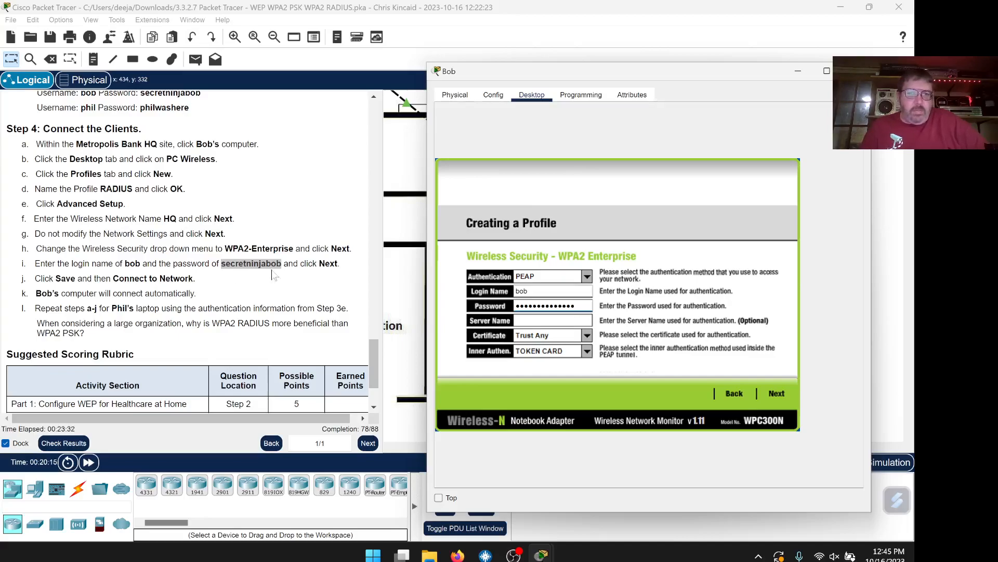
Confirm and save Bob's HQ profile, then close the Office 2 computer's window
{"action": "left_click", "coordinate": [783, 397]}
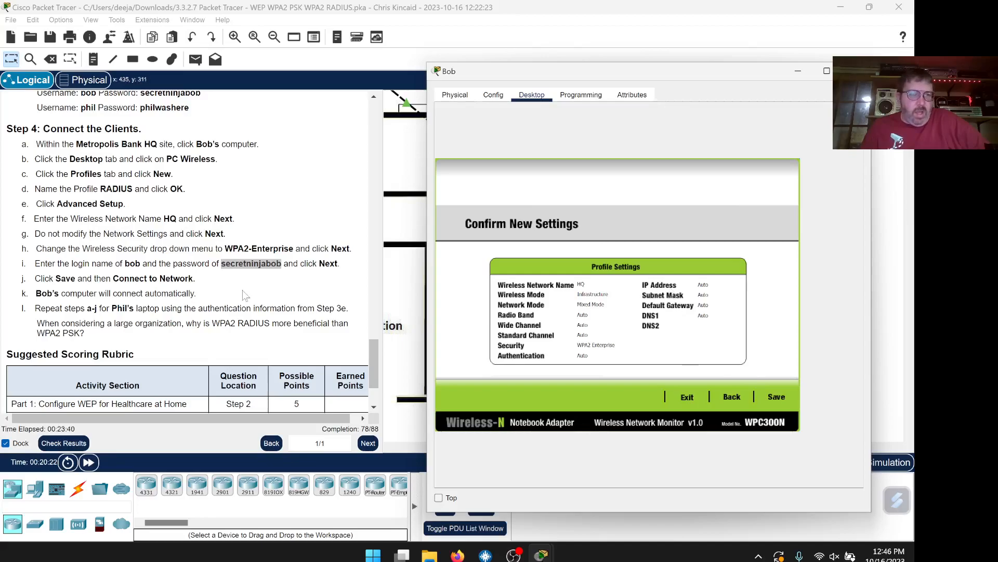
{"action": "left_click", "coordinate": [774, 398]}
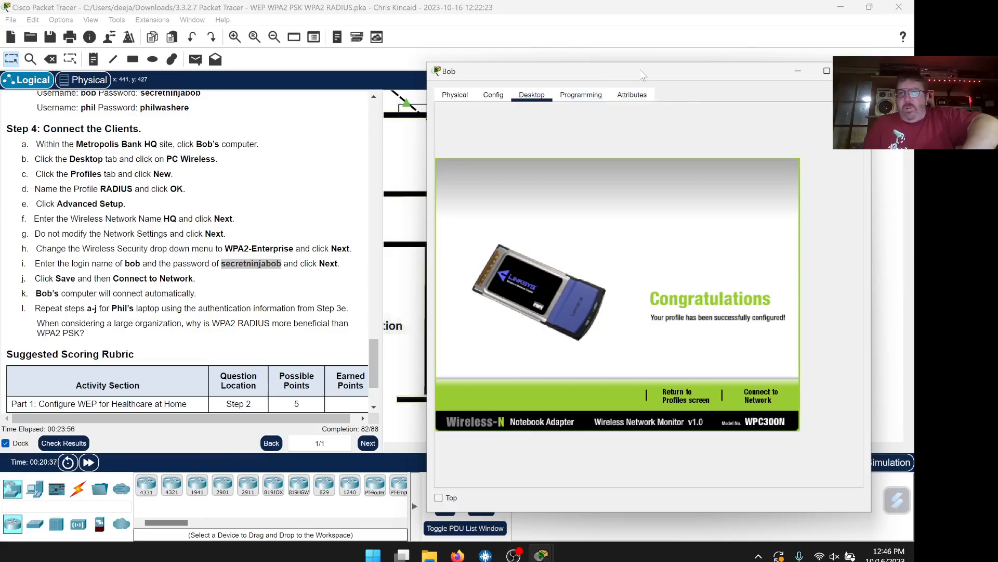
{"action": "left_click", "coordinate": [855, 71]}
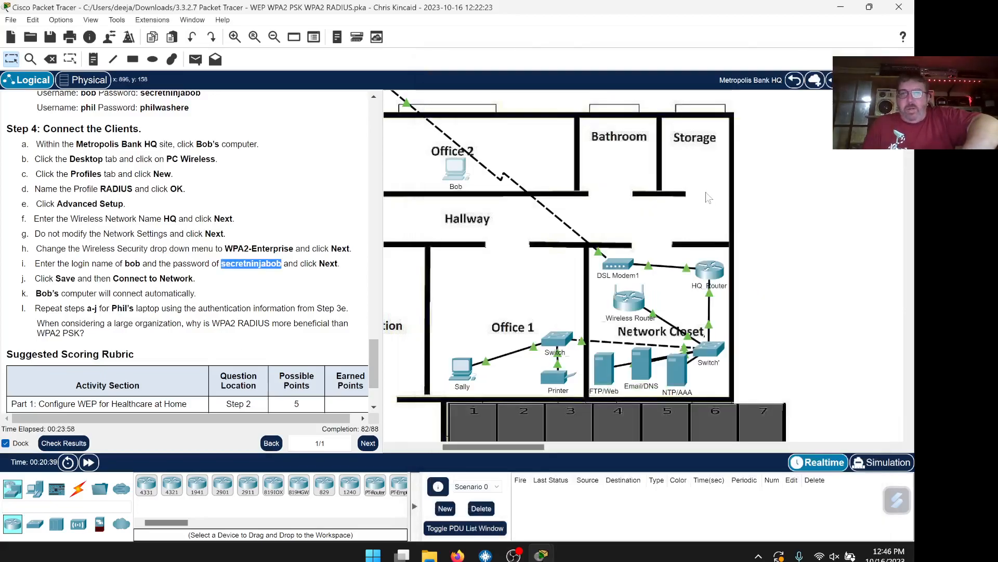
Open Phil's Presentation Room laptop, move its window aside, and show its Desktop apps
{"action": "left_click_drag", "start_coordinate": [511, 445], "coordinate": [458, 451]}
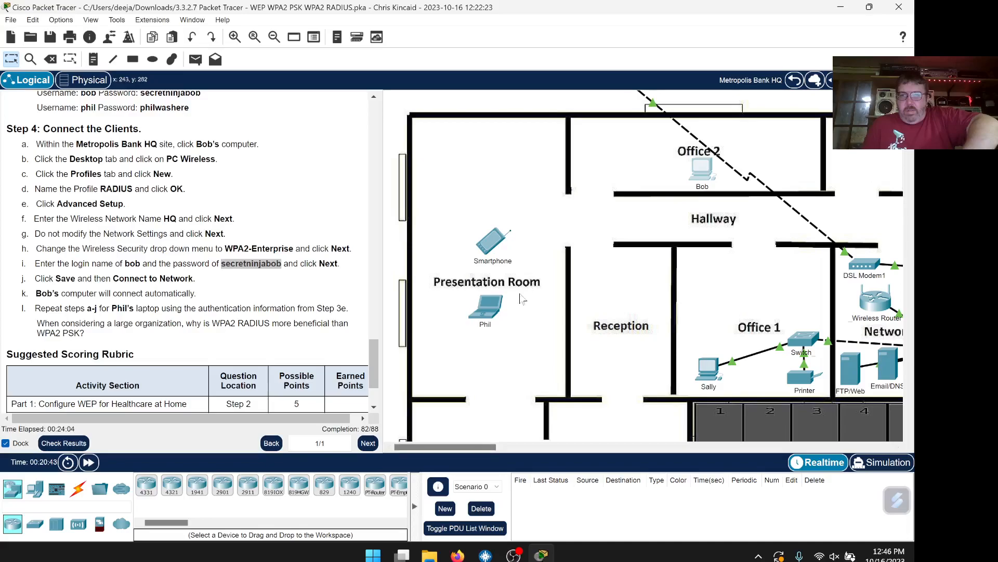
{"action": "left_click", "coordinate": [482, 316]}
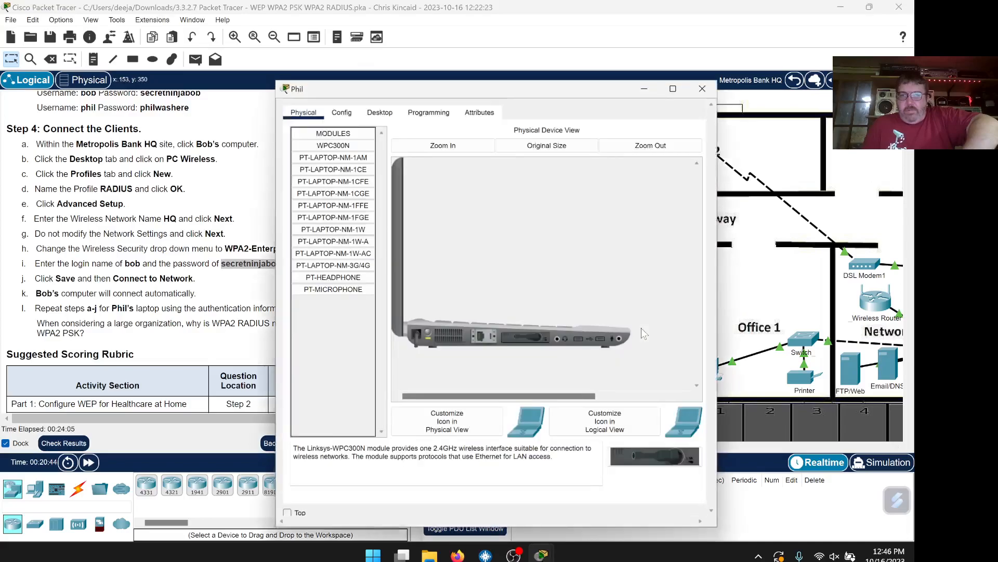
{"action": "left_click_drag", "start_coordinate": [535, 87], "coordinate": [712, 58]}
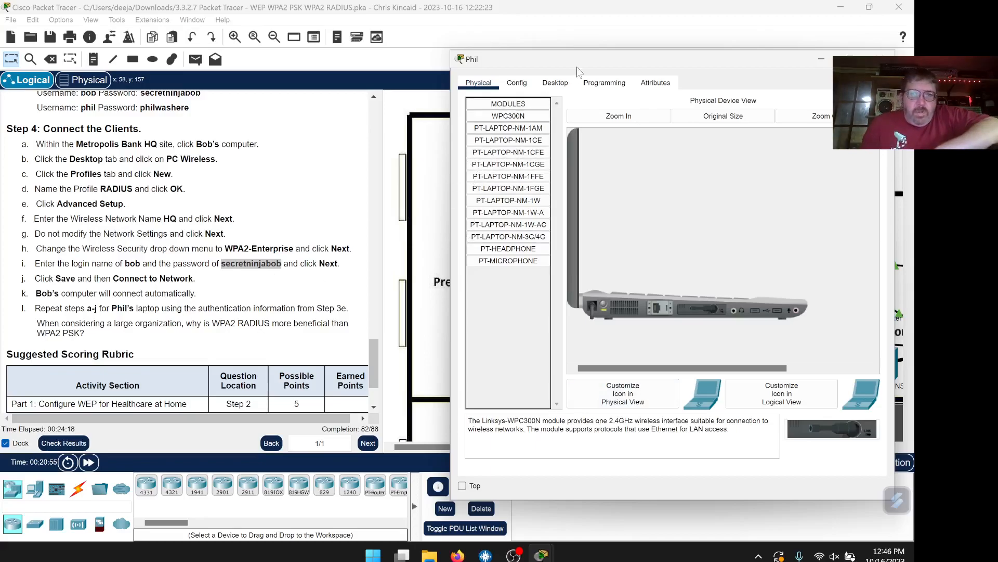
{"action": "left_click", "coordinate": [555, 84]}
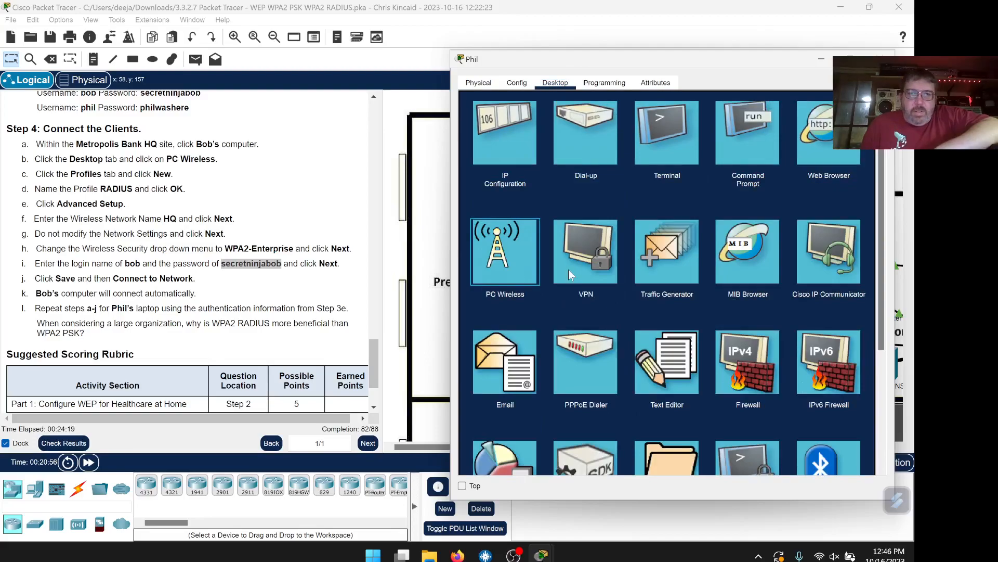
Create a new wireless profile named RADIUS on the laptop using Advanced Setup
{"action": "left_click", "coordinate": [650, 219]}
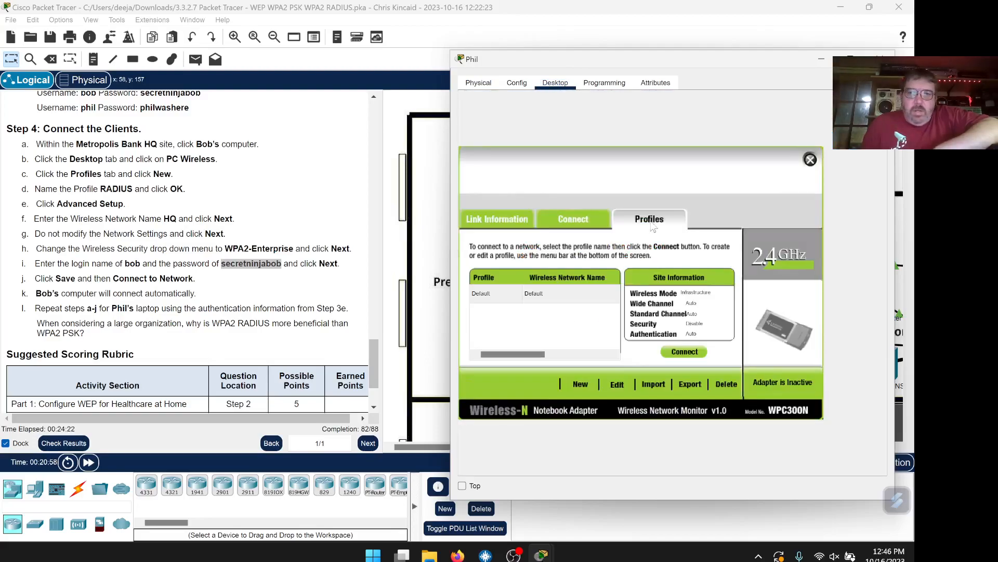
{"action": "left_click", "coordinate": [580, 385]}
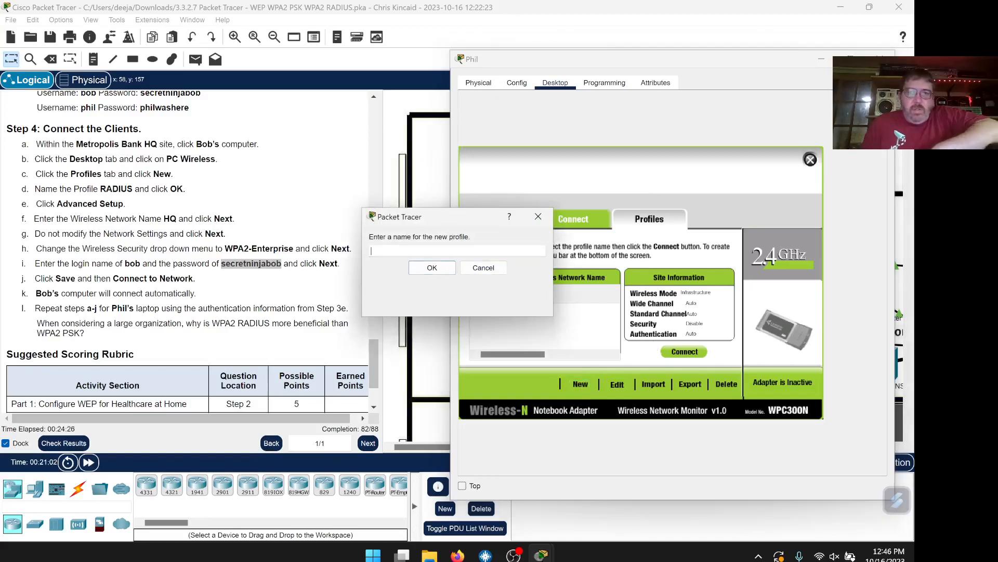
{"action": "type", "text": "RADIUS"}
{"action": "left_click", "coordinate": [423, 268]}
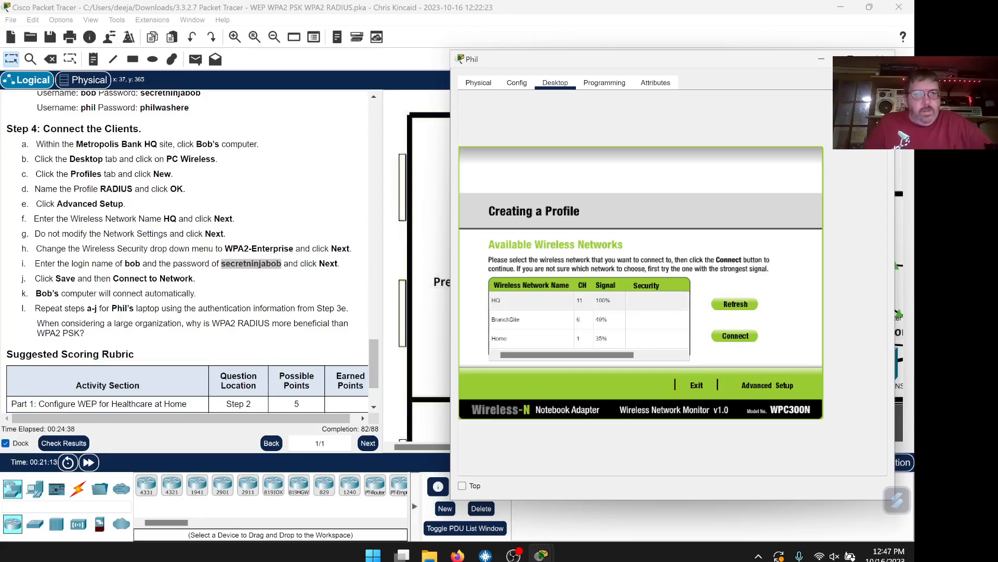
{"action": "left_click", "coordinate": [752, 386]}
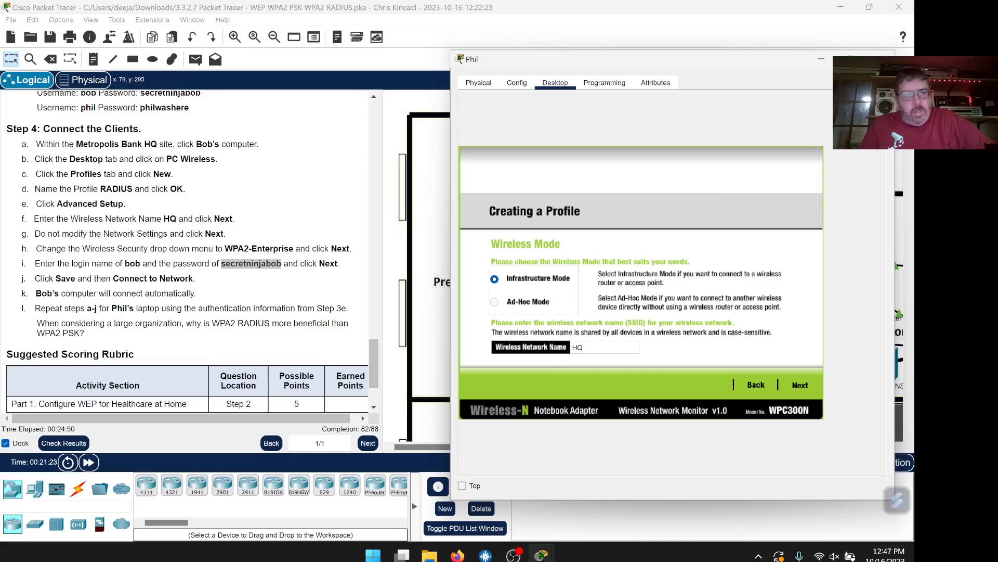
Keep the HQ network name and DHCP settings, and choose WPA2-Enterprise security
{"action": "left_click", "coordinate": [799, 387]}
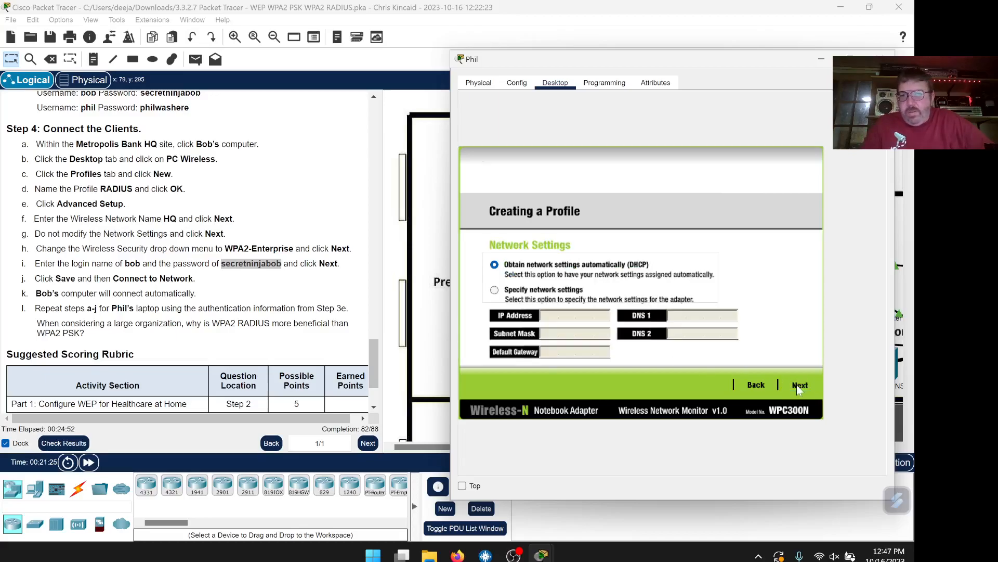
{"action": "left_click", "coordinate": [799, 385]}
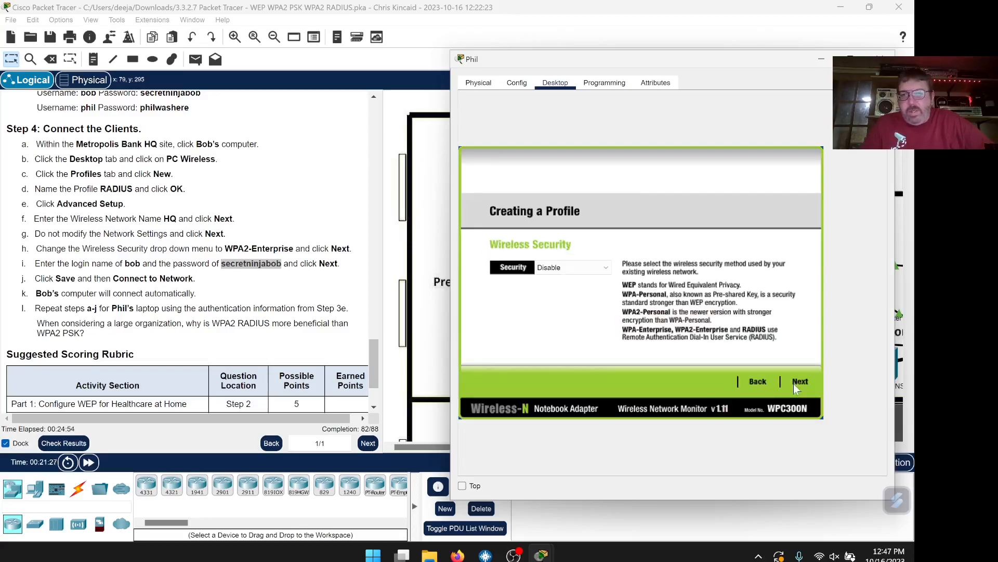
{"action": "left_click", "coordinate": [593, 267]}
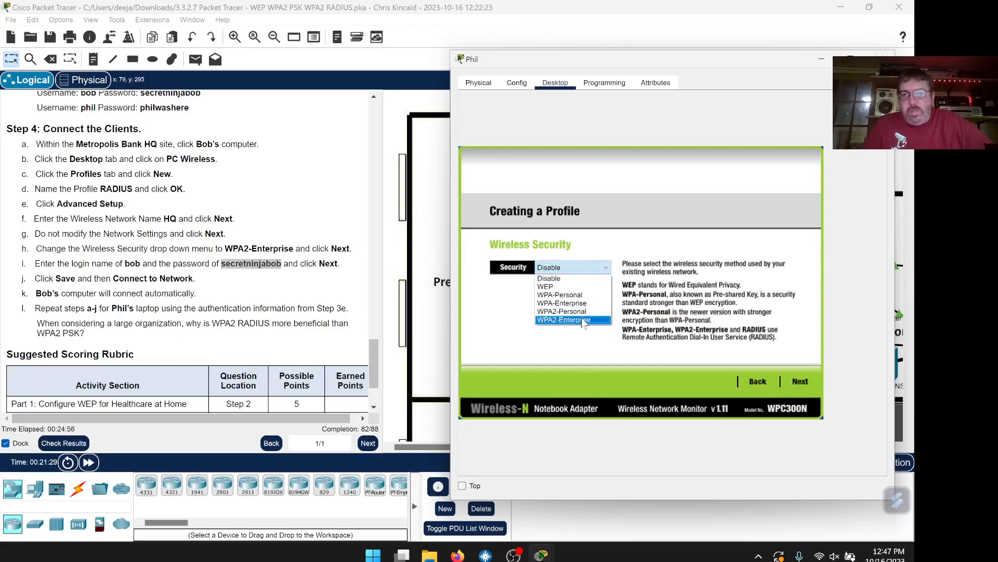
{"action": "left_click", "coordinate": [583, 320]}
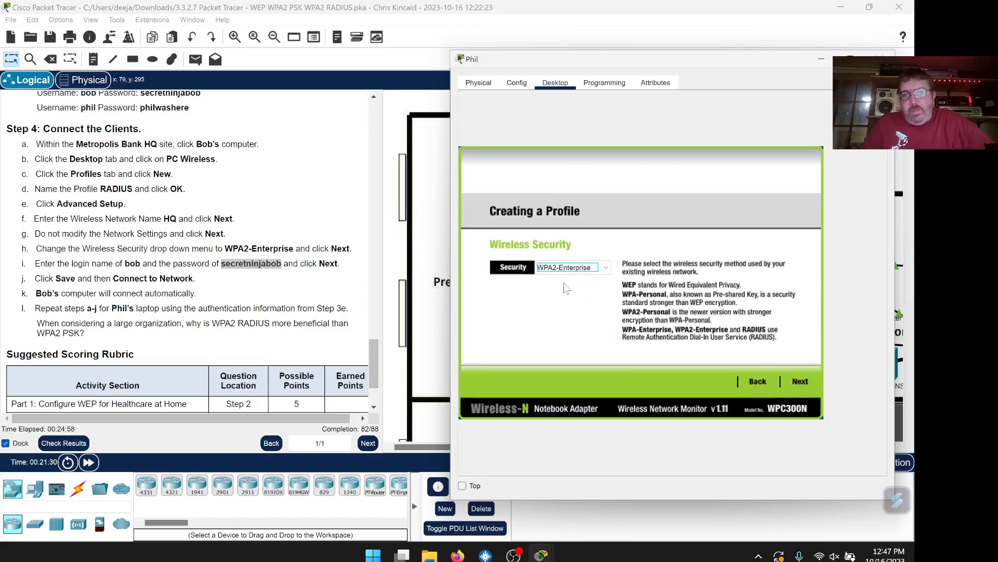
{"action": "left_click", "coordinate": [799, 383]}
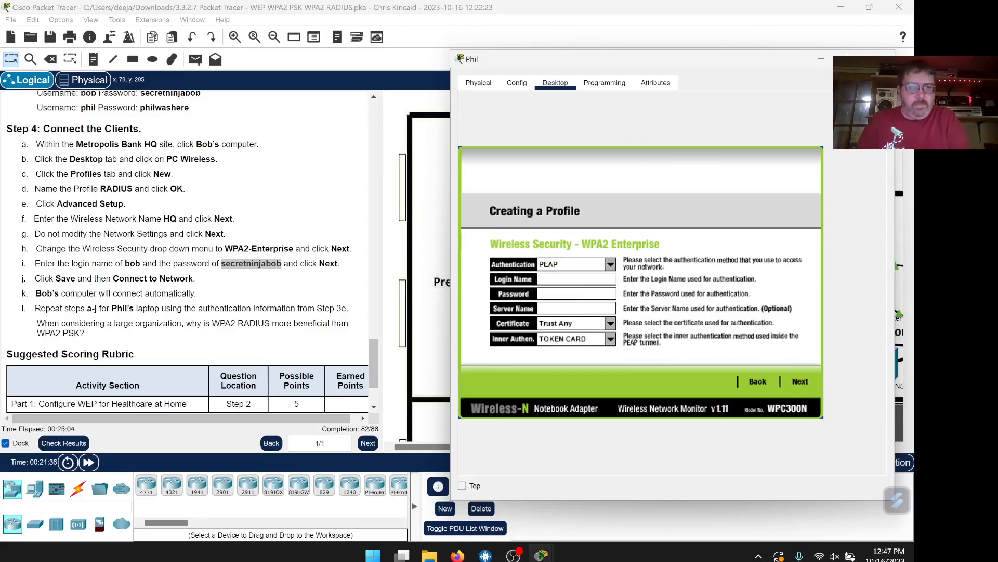
Enter the user's login name and password, then save the laptop's RADIUS profile
{"action": "type", "text": "phil"}
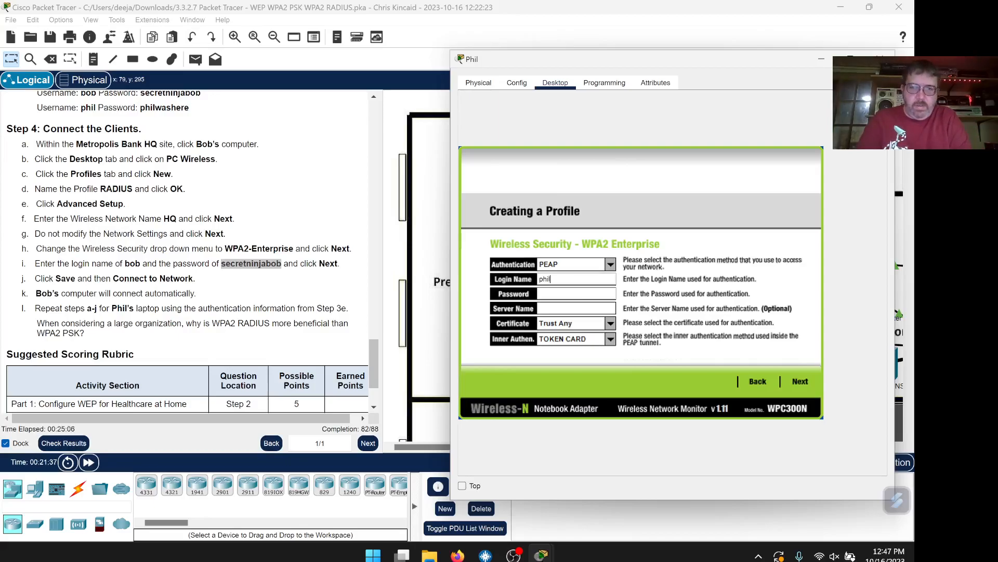
{"action": "key", "text": "Tab"}
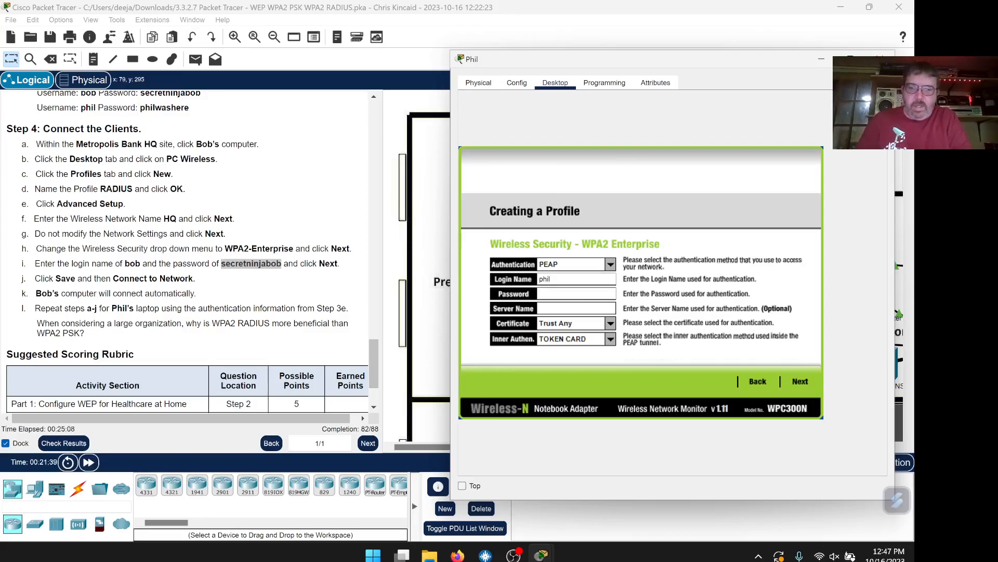
{"action": "type", "text": "philwas"}
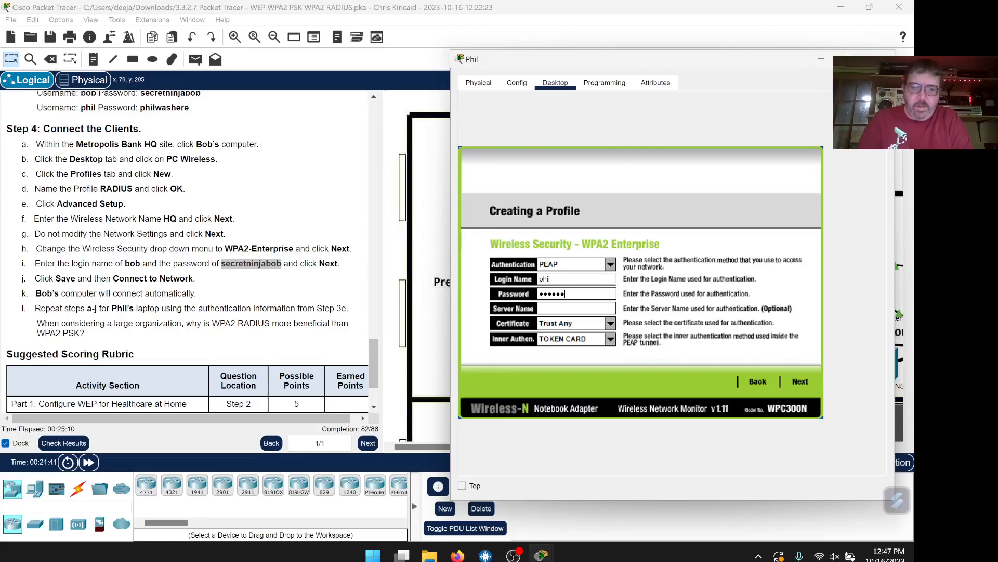
{"action": "type", "text": "here"}
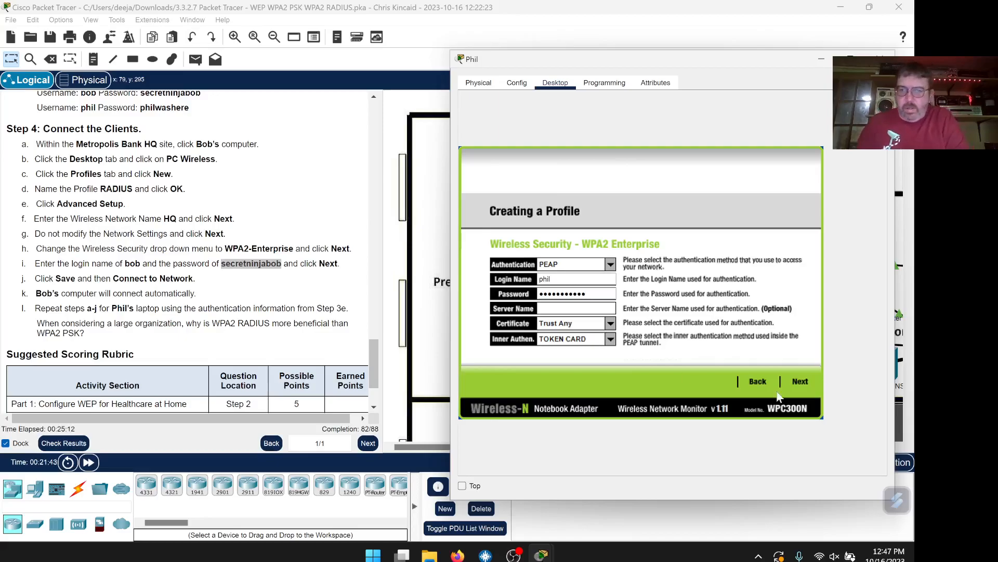
{"action": "left_click", "coordinate": [801, 383]}
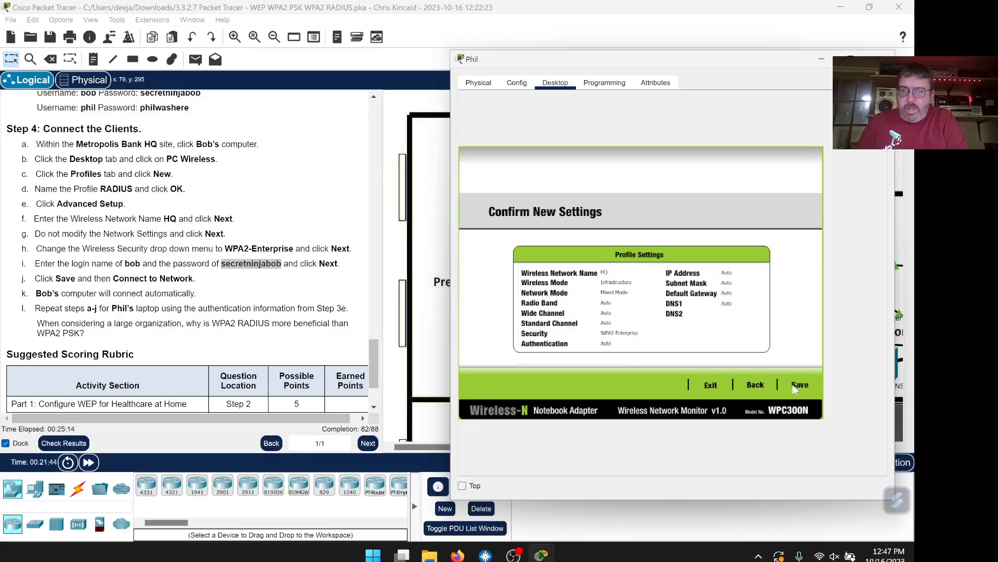
{"action": "left_click", "coordinate": [801, 385]}
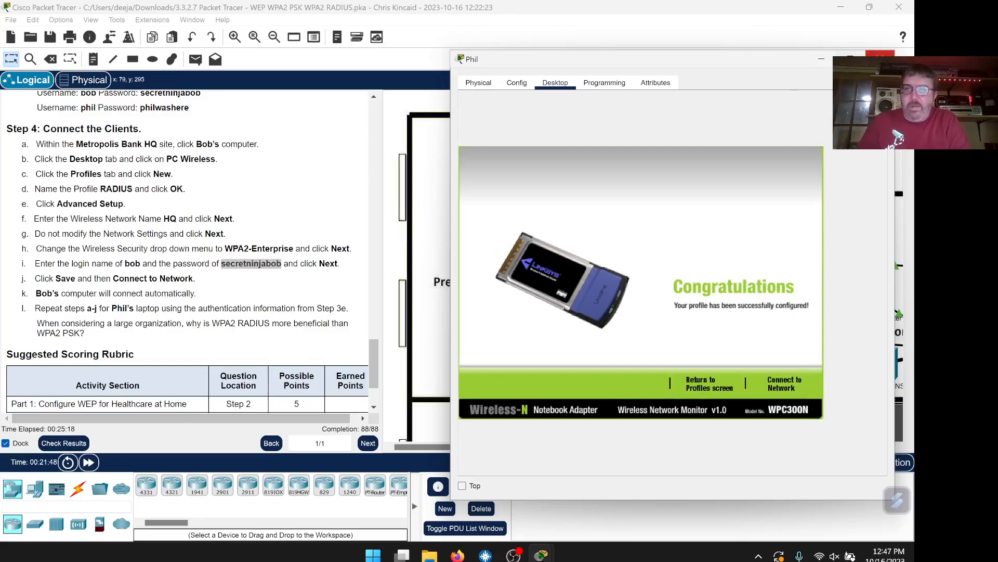
{"action": "scroll", "coordinate": [146, 264], "scroll_direction": "down", "scroll_amount": 3}
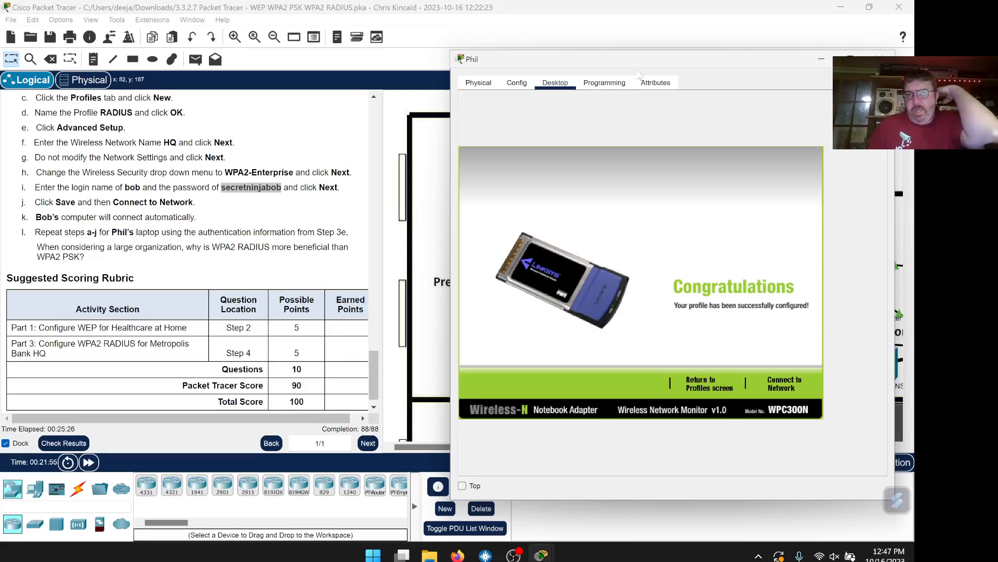
{"action": "left_click_drag", "start_coordinate": [647, 62], "coordinate": [619, 54]}
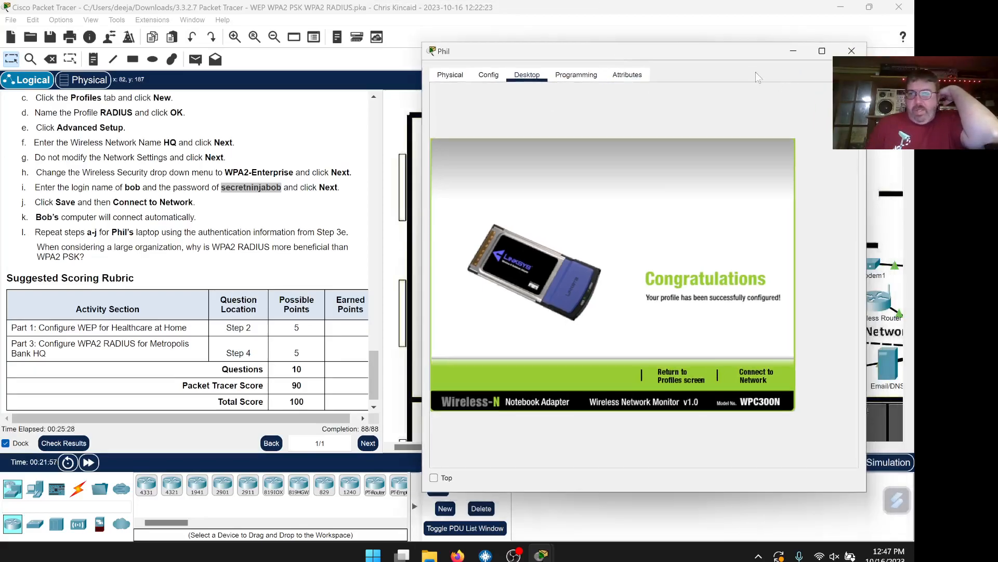
Close the Presentation Room laptop's window, returning to the HQ floor plan at 88/88
{"action": "left_click", "coordinate": [852, 50]}
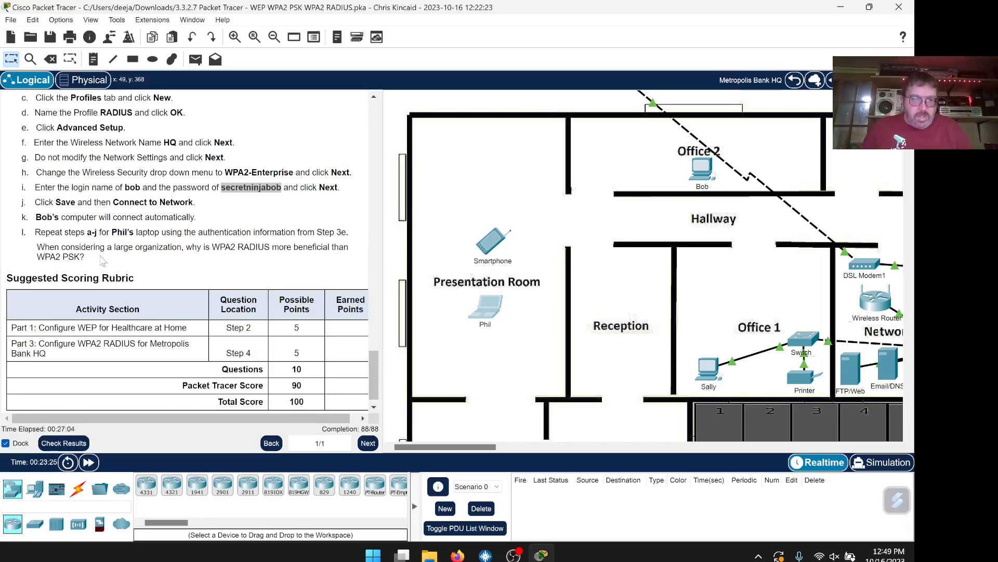
{"action": "scroll", "coordinate": [120, 400], "scroll_direction": "down", "scroll_amount": 1}
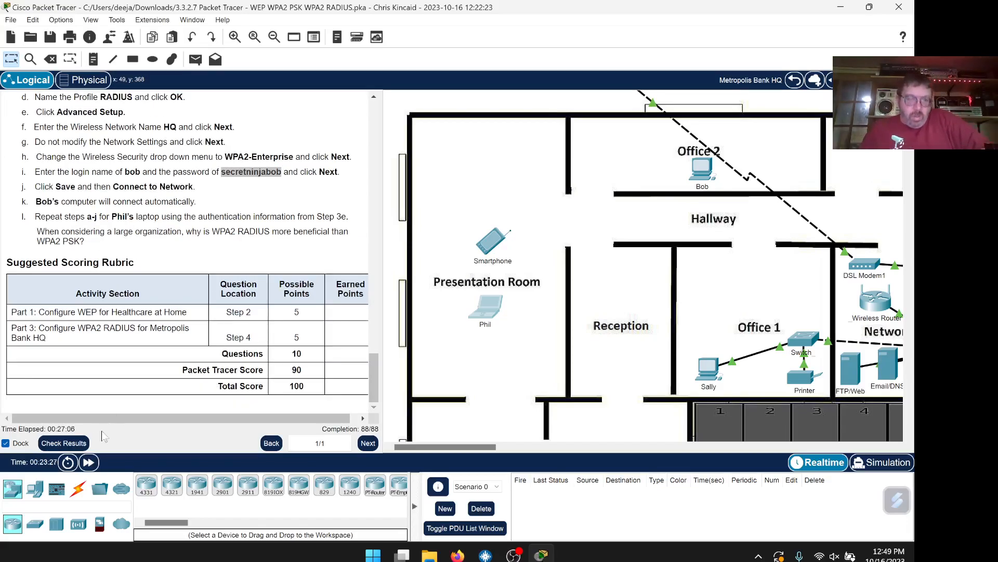
Open Check Results and scroll through the Assessment Items, all marked Correct
{"action": "left_click", "coordinate": [64, 443]}
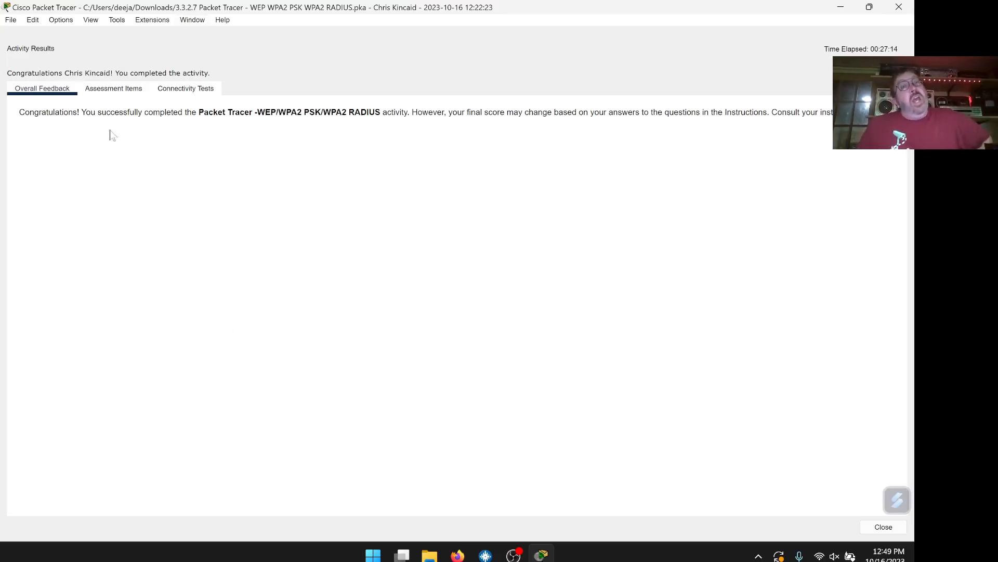
{"action": "left_click", "coordinate": [113, 89]}
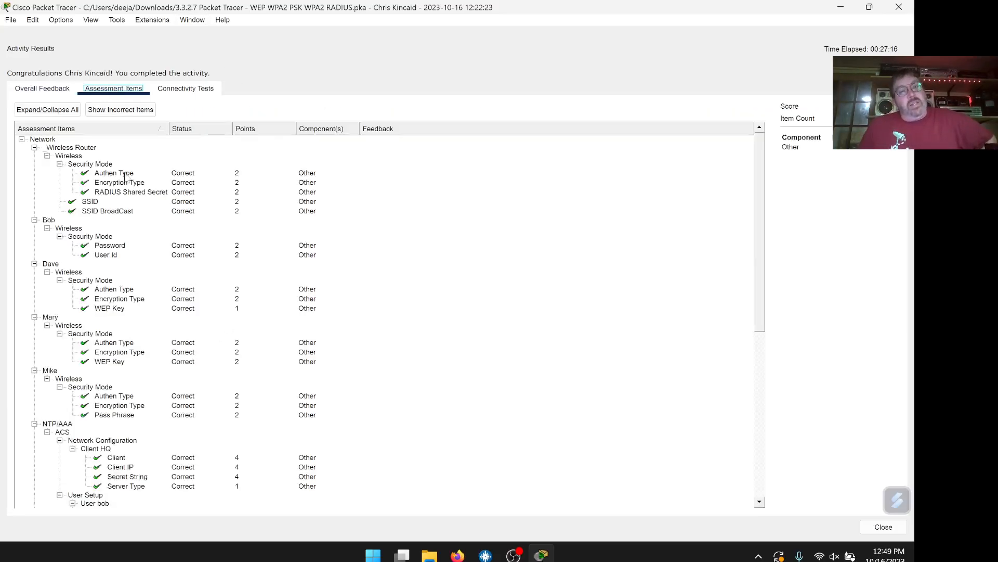
{"action": "scroll", "coordinate": [145, 239], "scroll_direction": "down", "scroll_amount": 1}
{"action": "scroll", "coordinate": [104, 302], "scroll_direction": "down", "scroll_amount": 5}
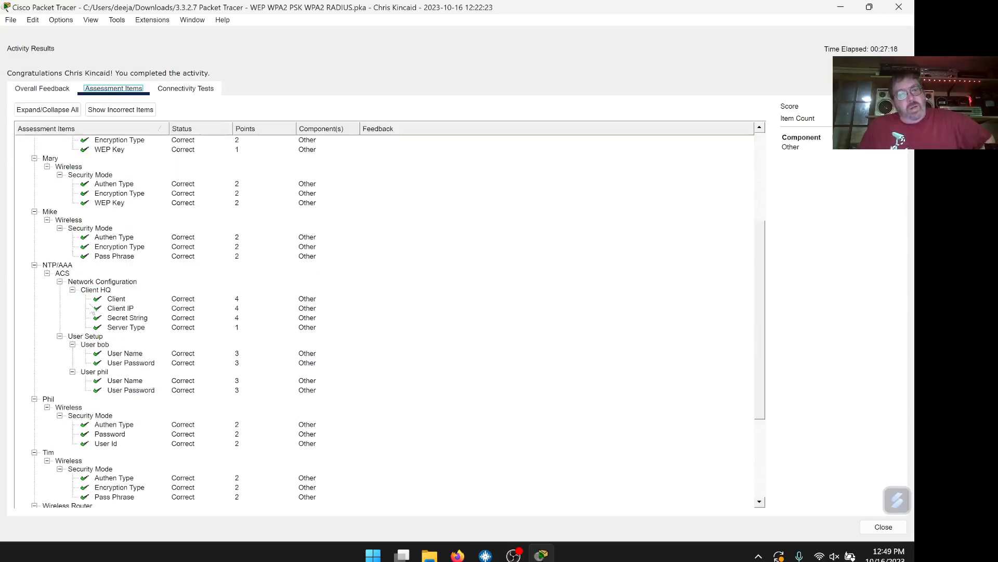
{"action": "scroll", "coordinate": [104, 367], "scroll_direction": "down", "scroll_amount": 4}
{"action": "scroll", "coordinate": [114, 347], "scroll_direction": "up", "scroll_amount": 10}
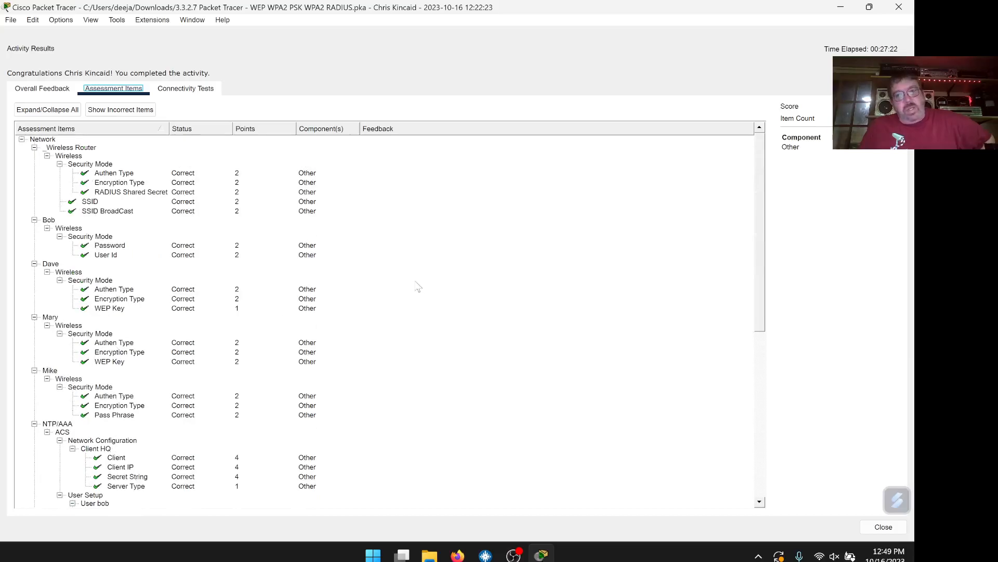
{"action": "scroll", "coordinate": [453, 244], "scroll_direction": "down", "scroll_amount": 7}
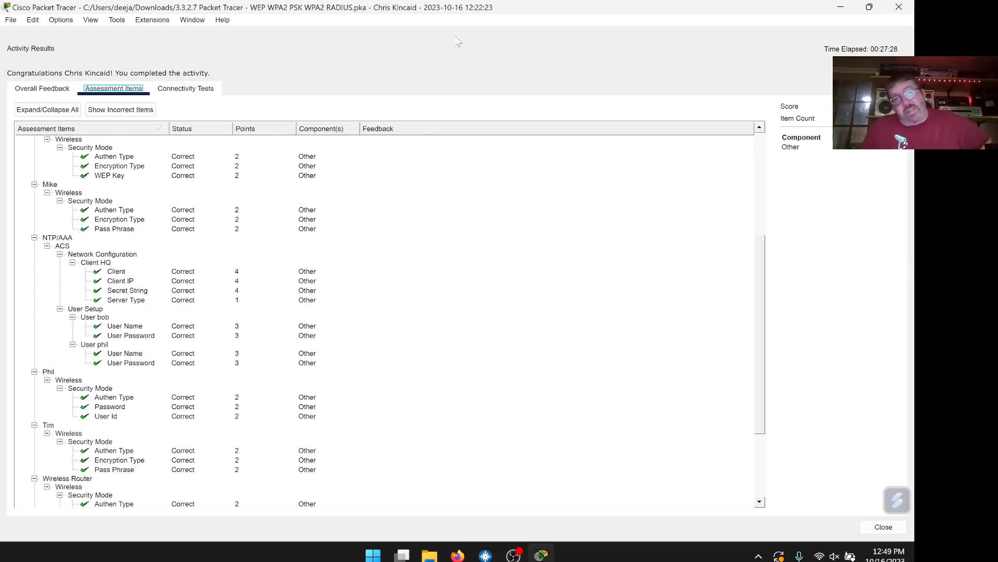
Save As a new .pka file with the student's name in parentheses added
{"action": "left_click", "coordinate": [13, 21]}
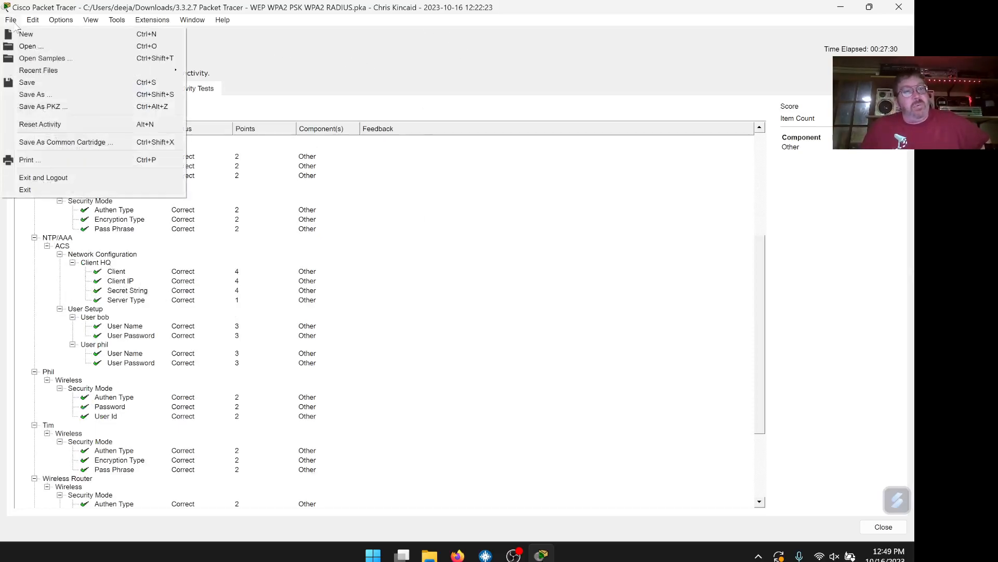
{"action": "left_click", "coordinate": [37, 95]}
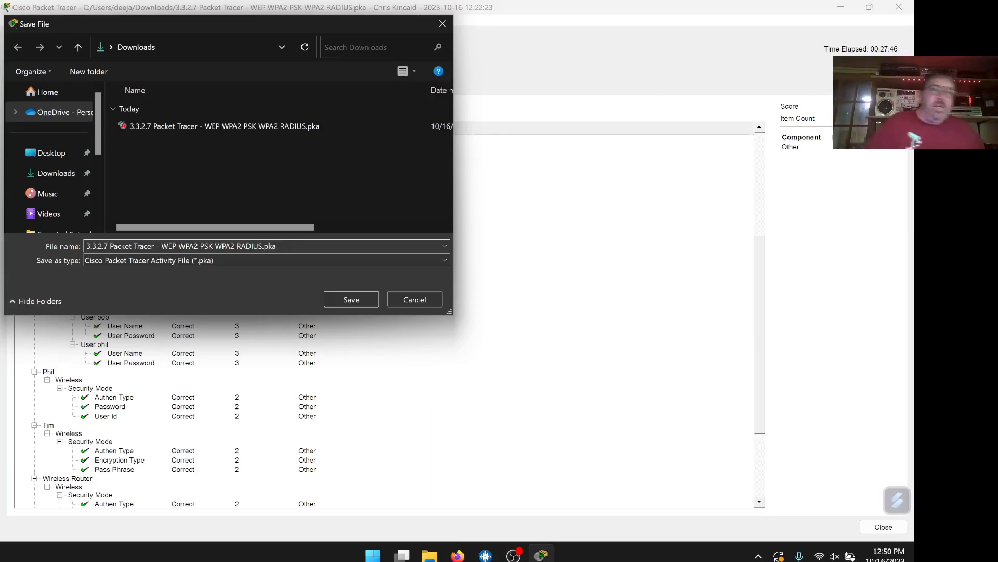
{"action": "type", "text": "(Chris K"}
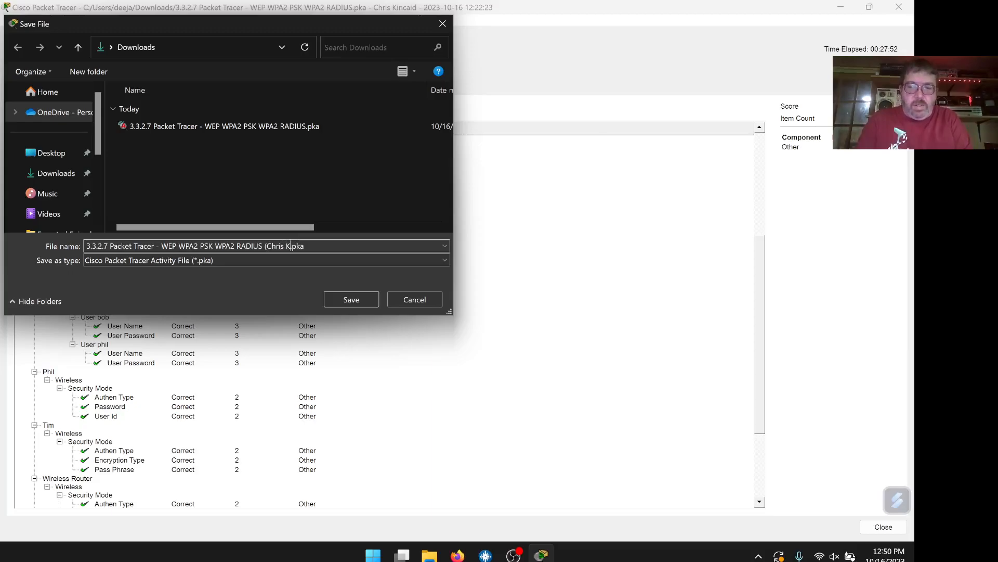
{"action": "type", "text": ")"}
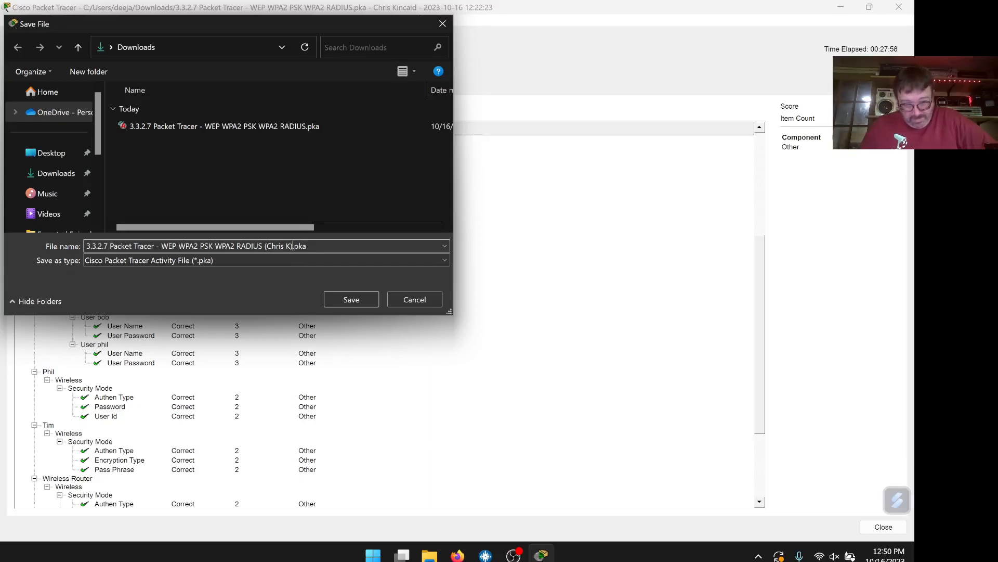
{"action": "key", "text": "shift+End"}
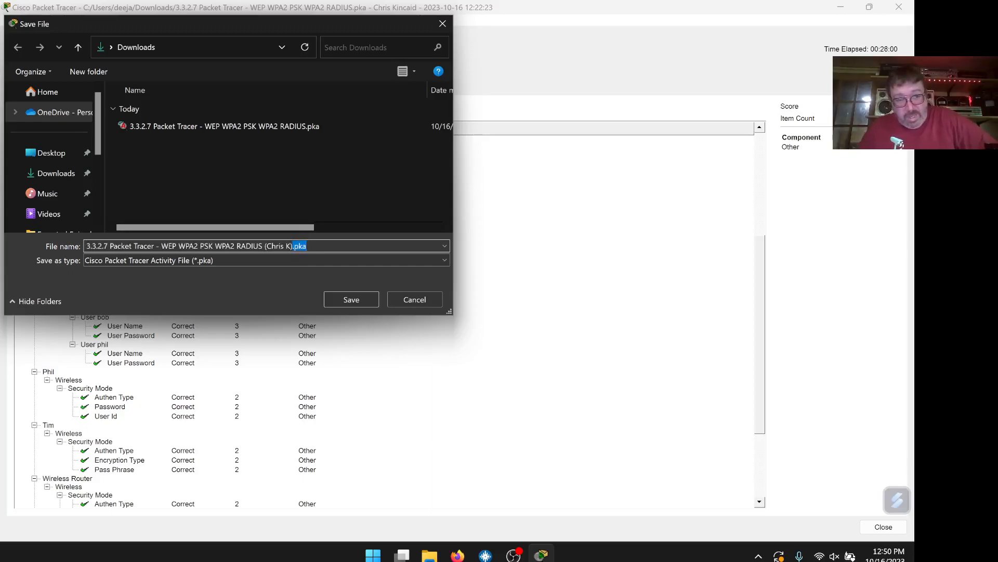
{"action": "left_click", "coordinate": [349, 298]}
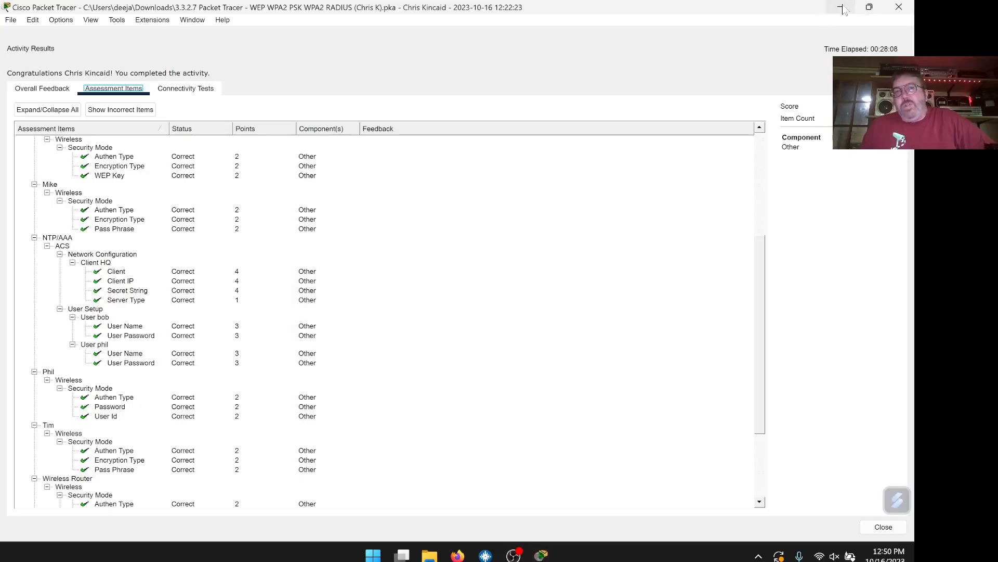
Minimize the Packet Tracer window to the taskbar
{"action": "left_click", "coordinate": [841, 7]}
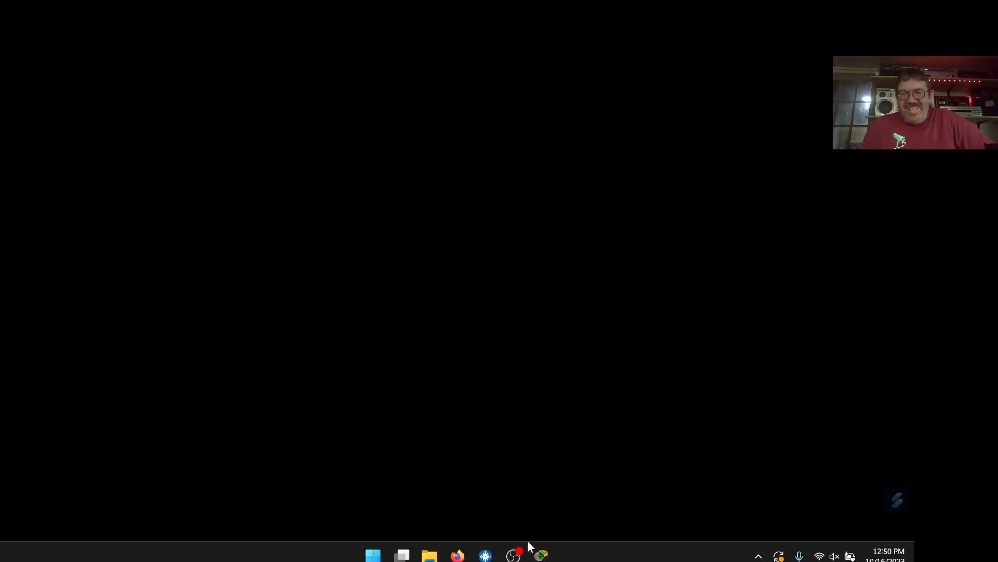